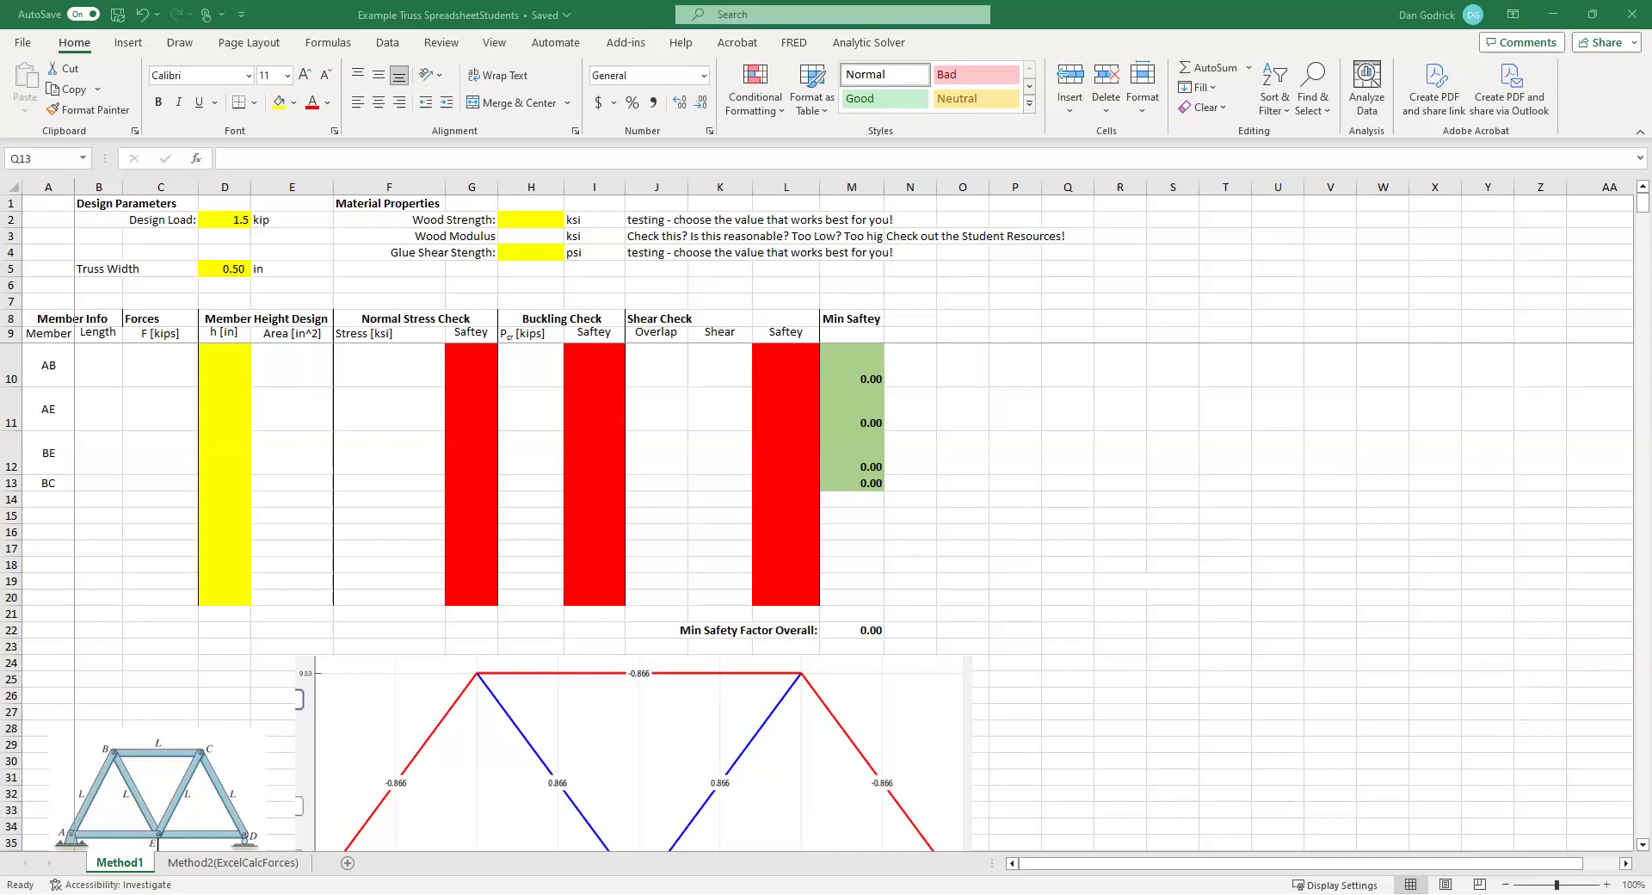
# - Review the Design Load value of 1.5 alongside member rows AB to BC
pyautogui.scroll(-2, 1397, 581)
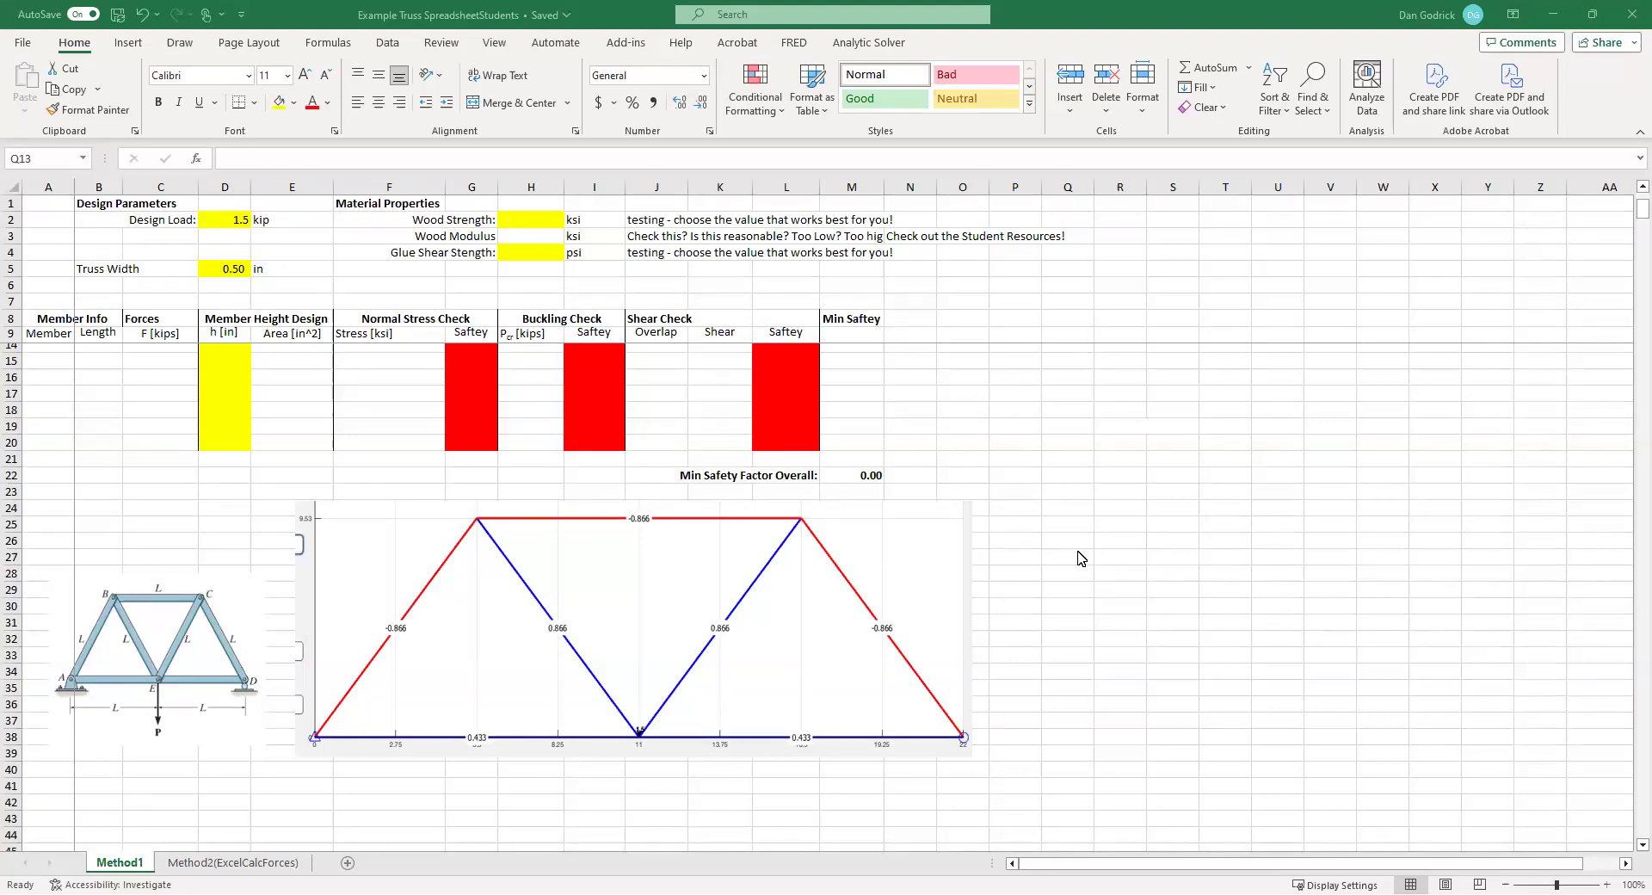
pyautogui.hotkey('ctrl', 'z')
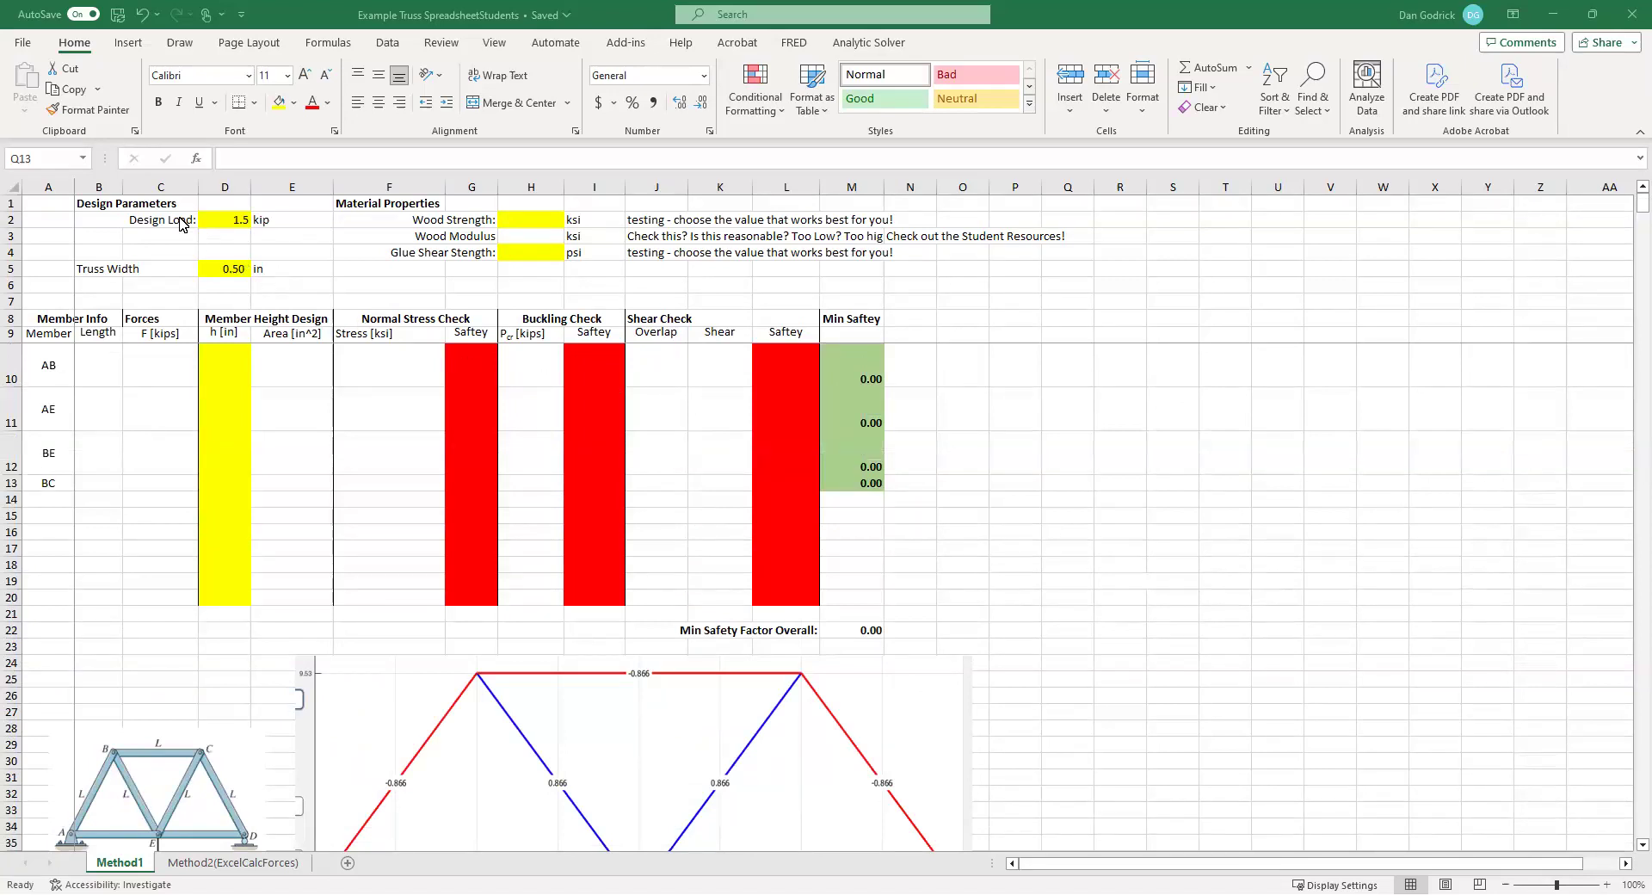
pyautogui.click(142, 219)
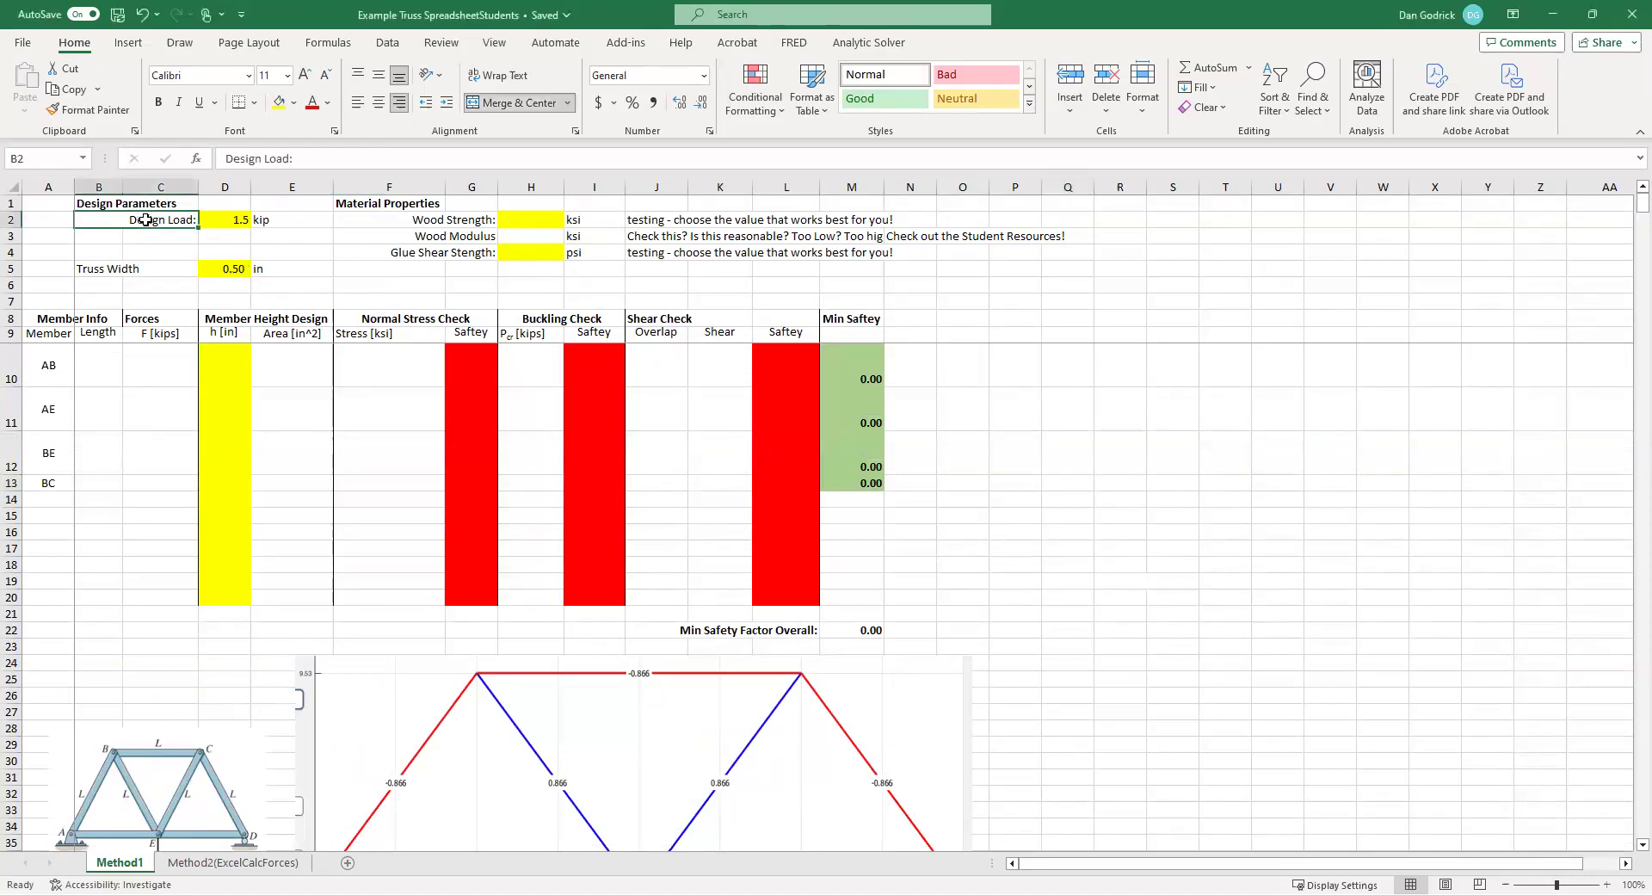
pyautogui.click(225, 220)
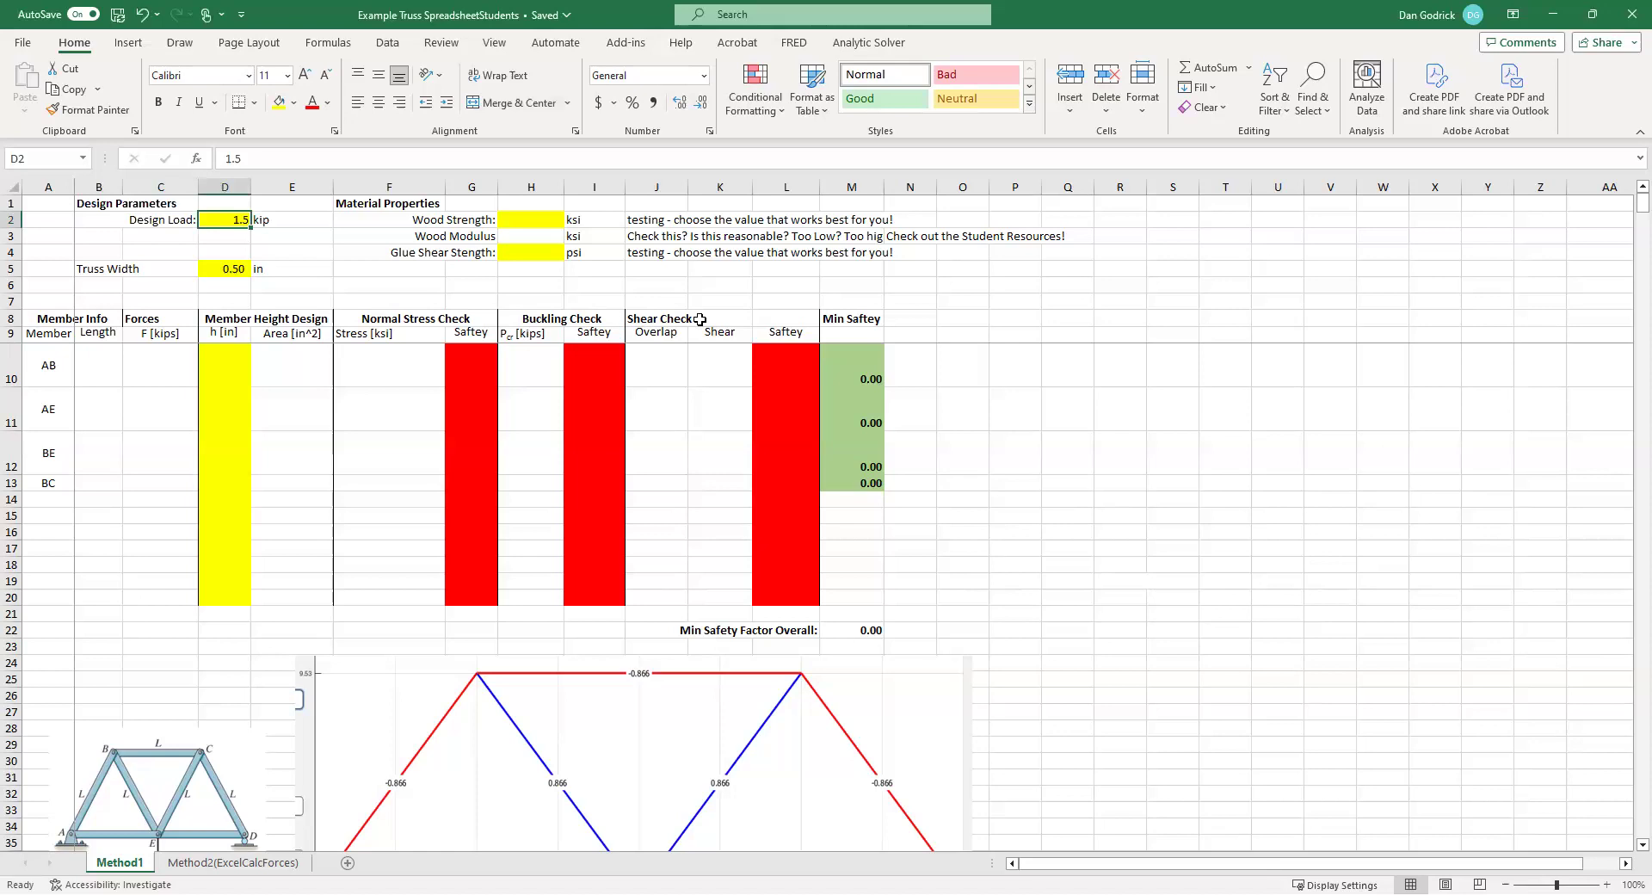
pyautogui.hotkey('ctrl', 'y')
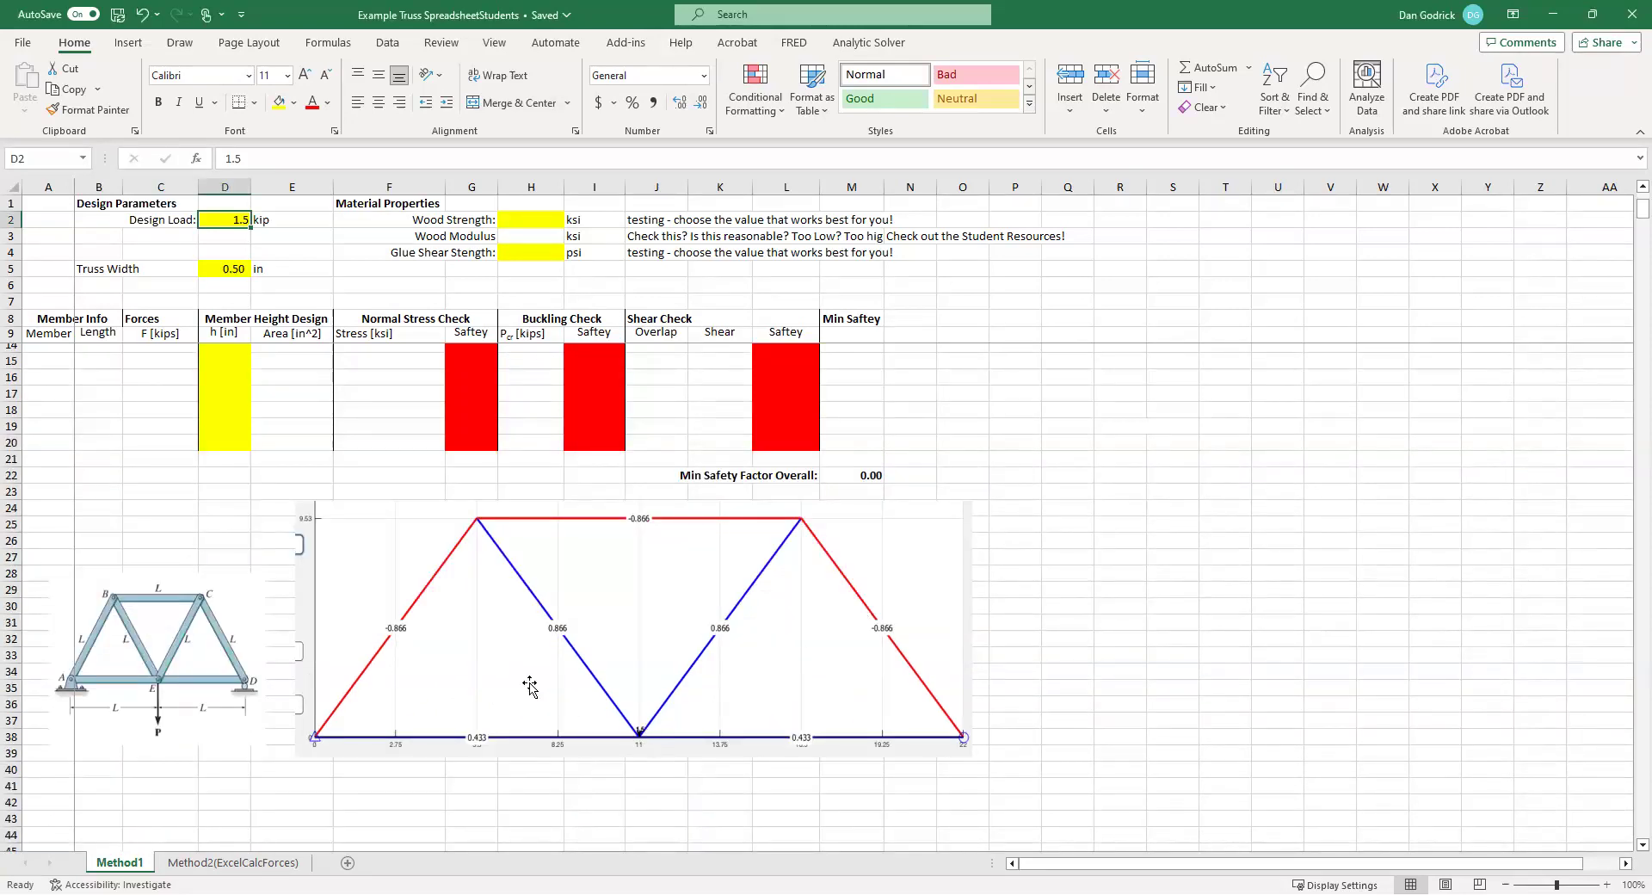
pyautogui.hotkey('ctrl', 'z')
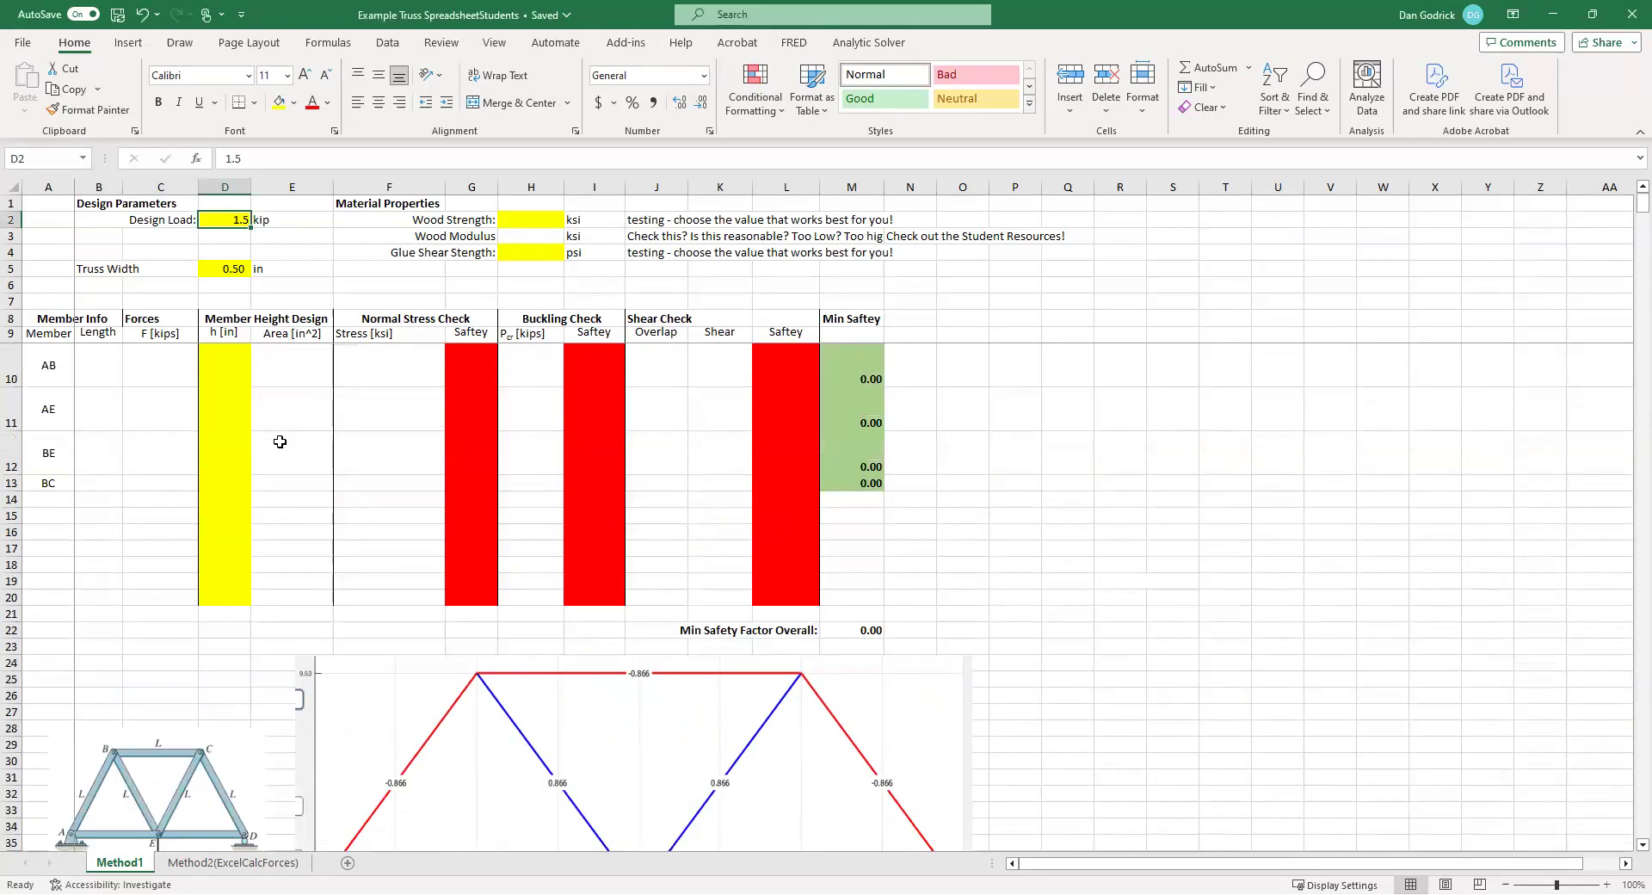
pyautogui.click(1168, 413)
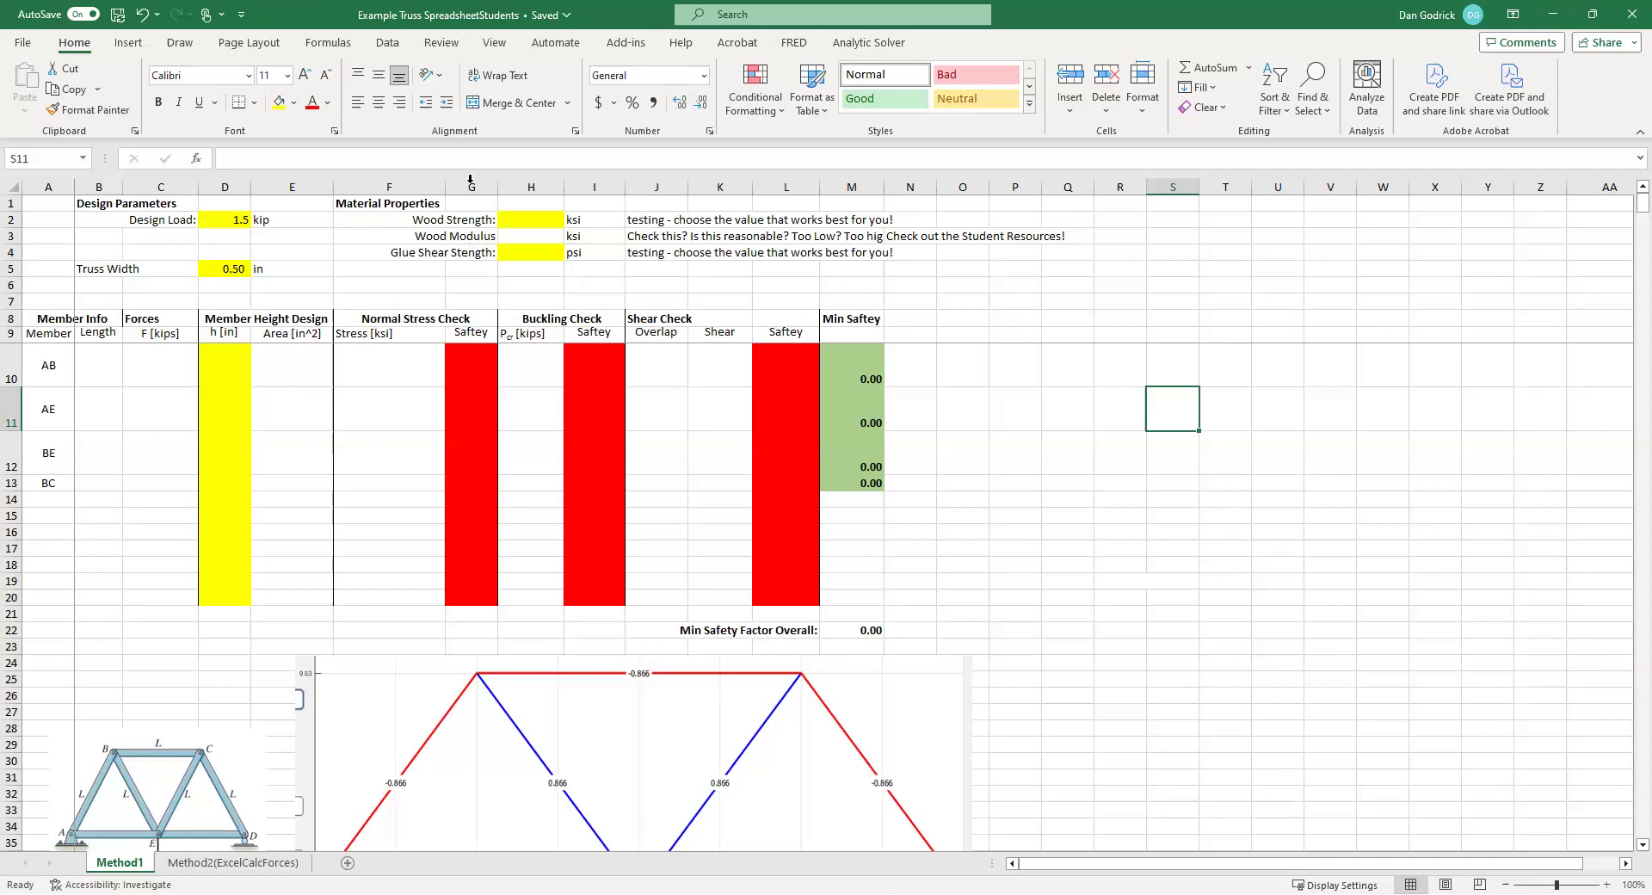
# - Enter wood strength 10 in H2, wood modulus 1,610 in H3 and glue shear strength 1,000 in H4
pyautogui.click(512, 224)
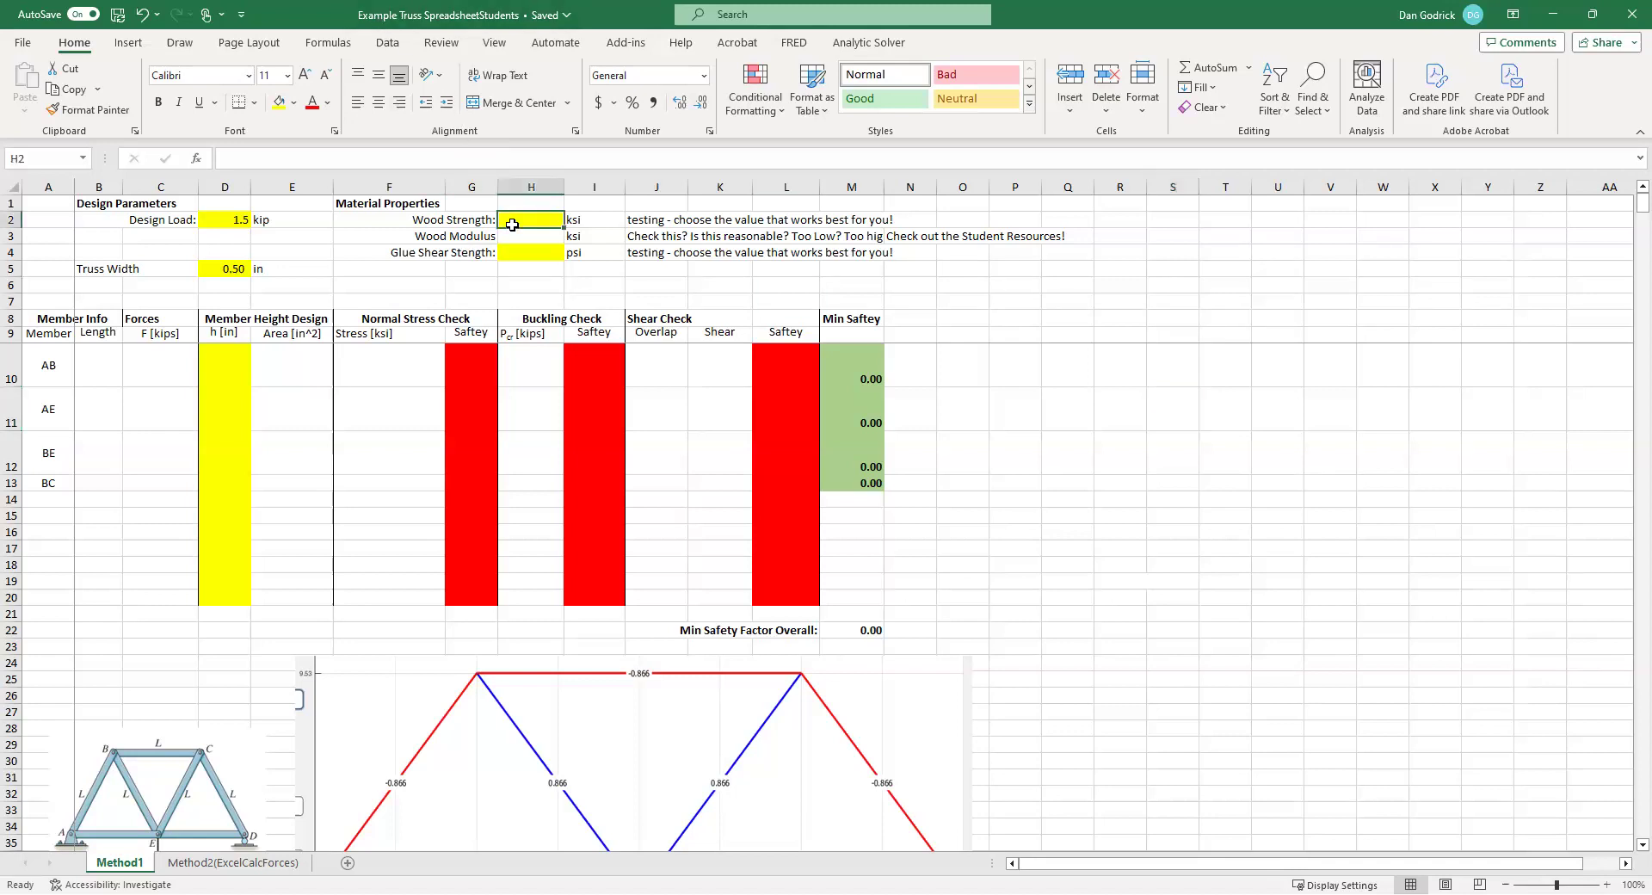
pyautogui.write('10')
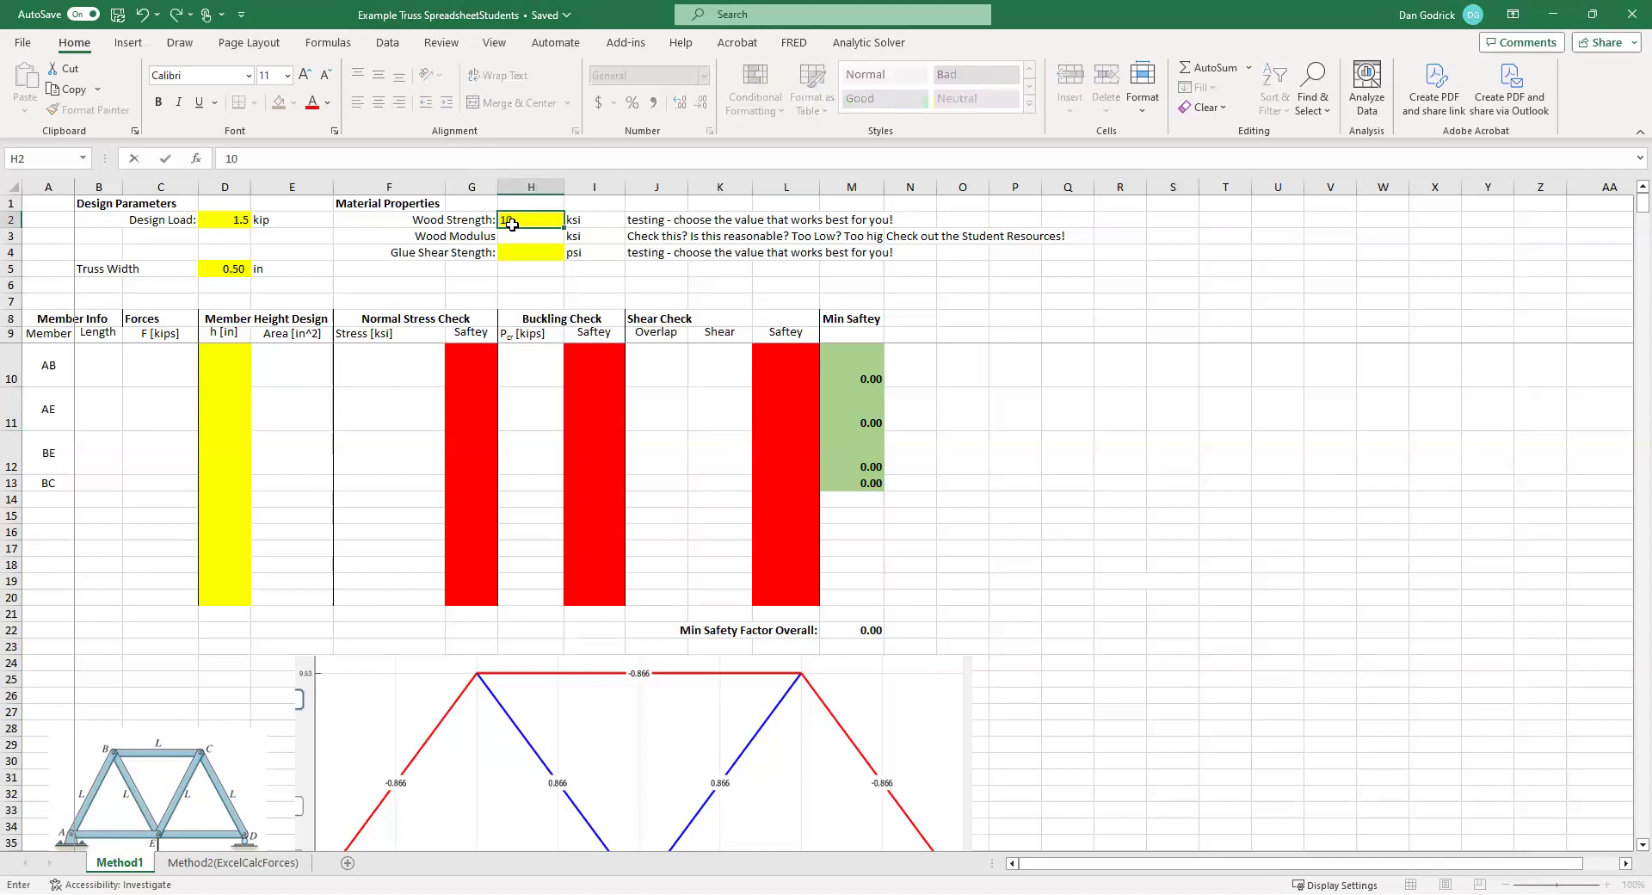
pyautogui.press('Return')
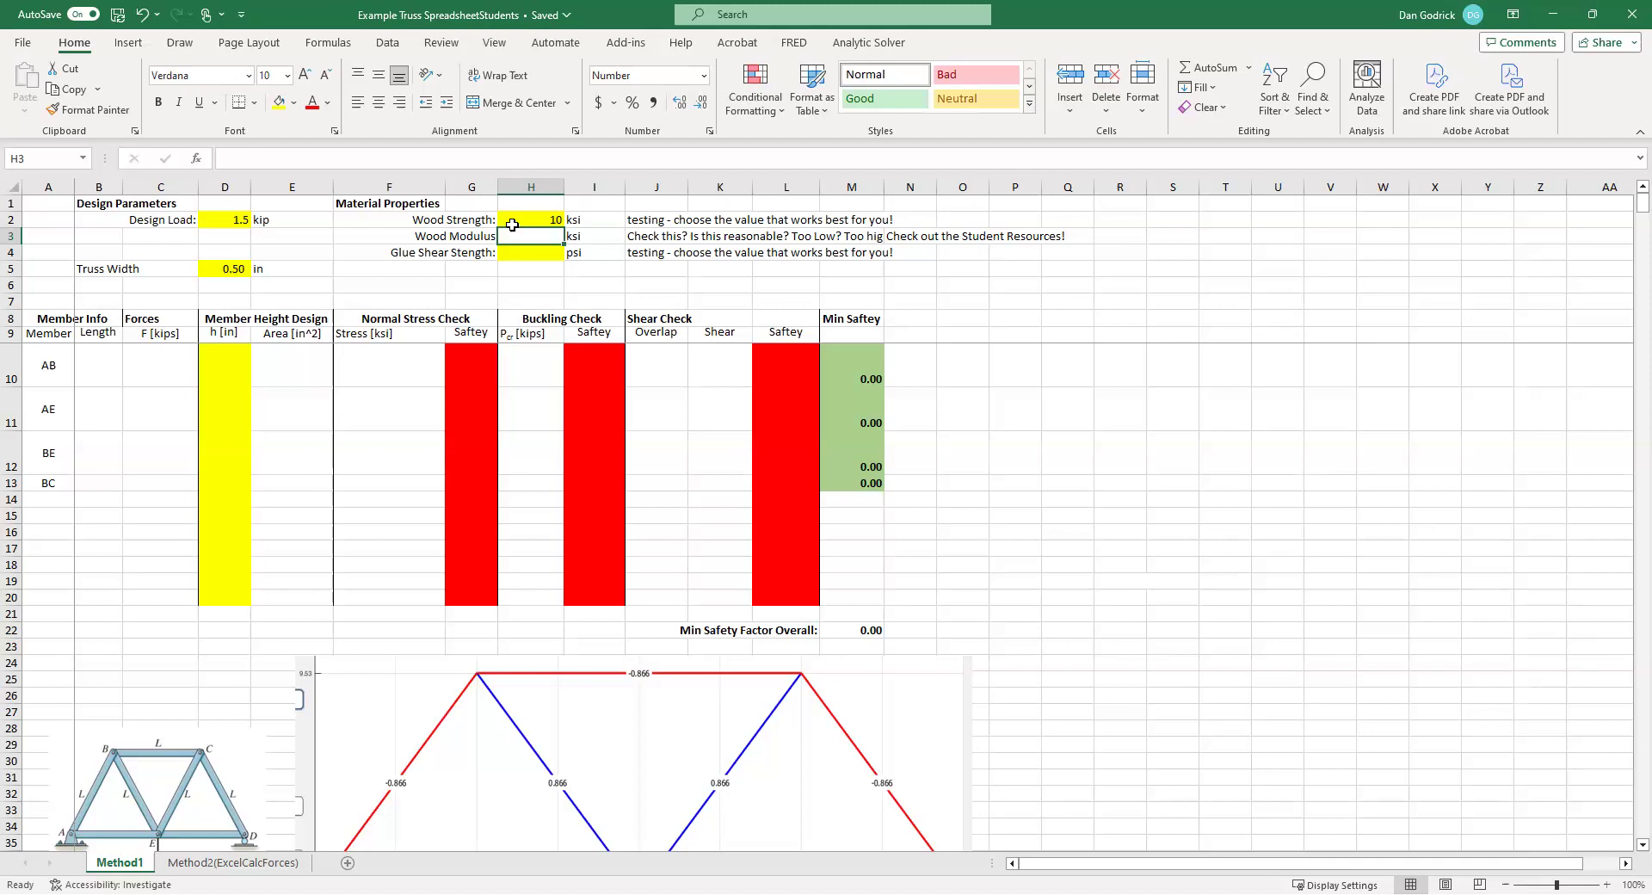
pyautogui.write('1,6')
pyautogui.write('10')
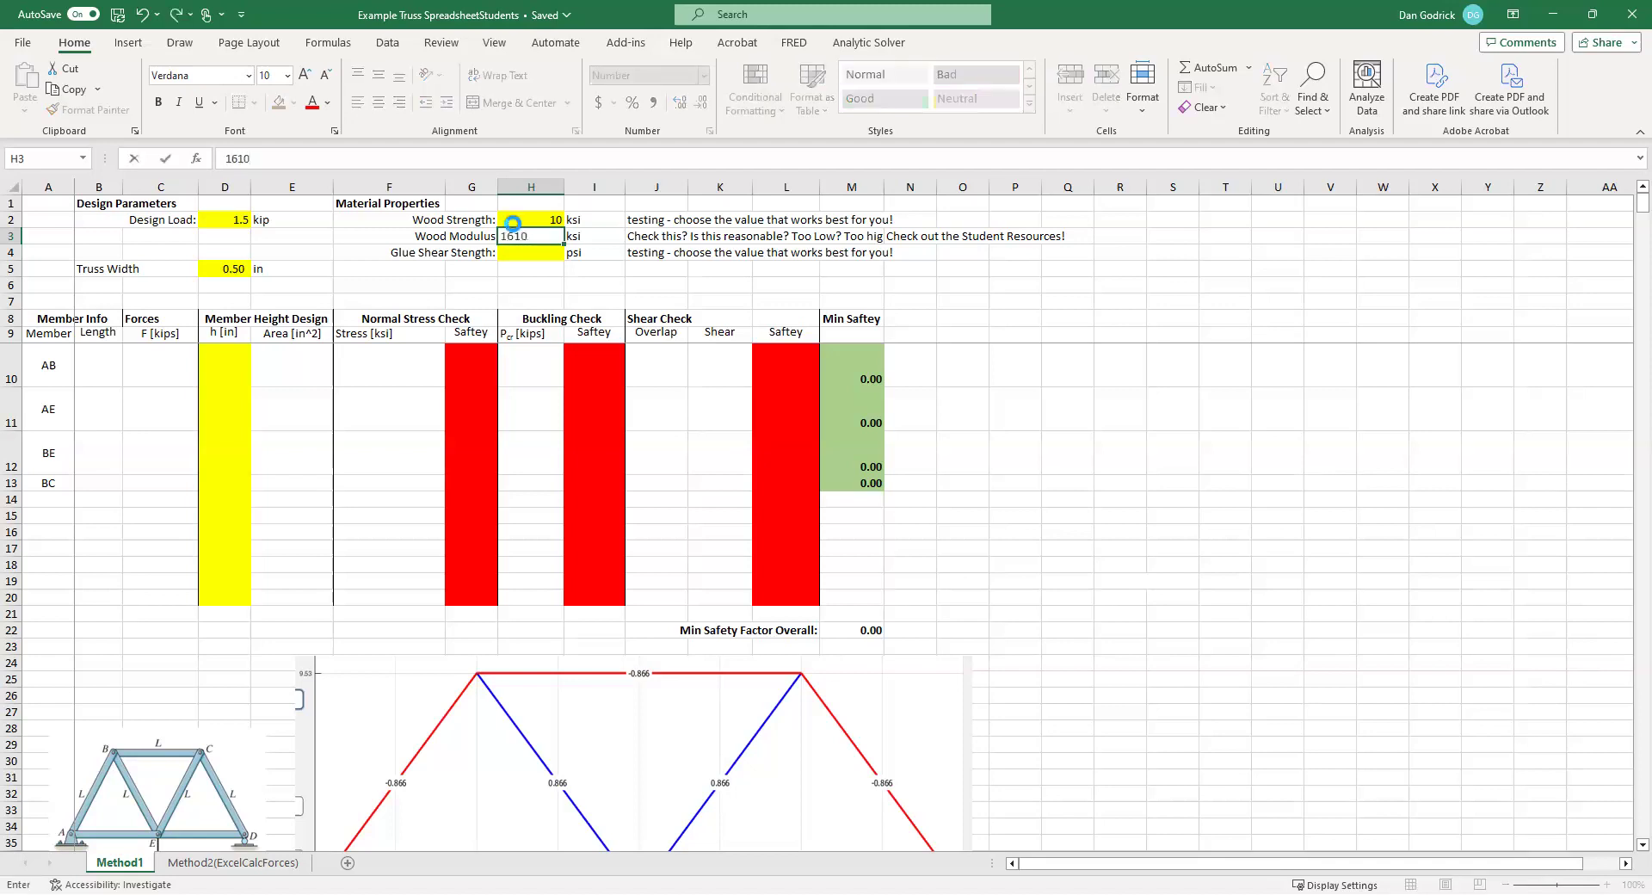
pyautogui.press('Tab')
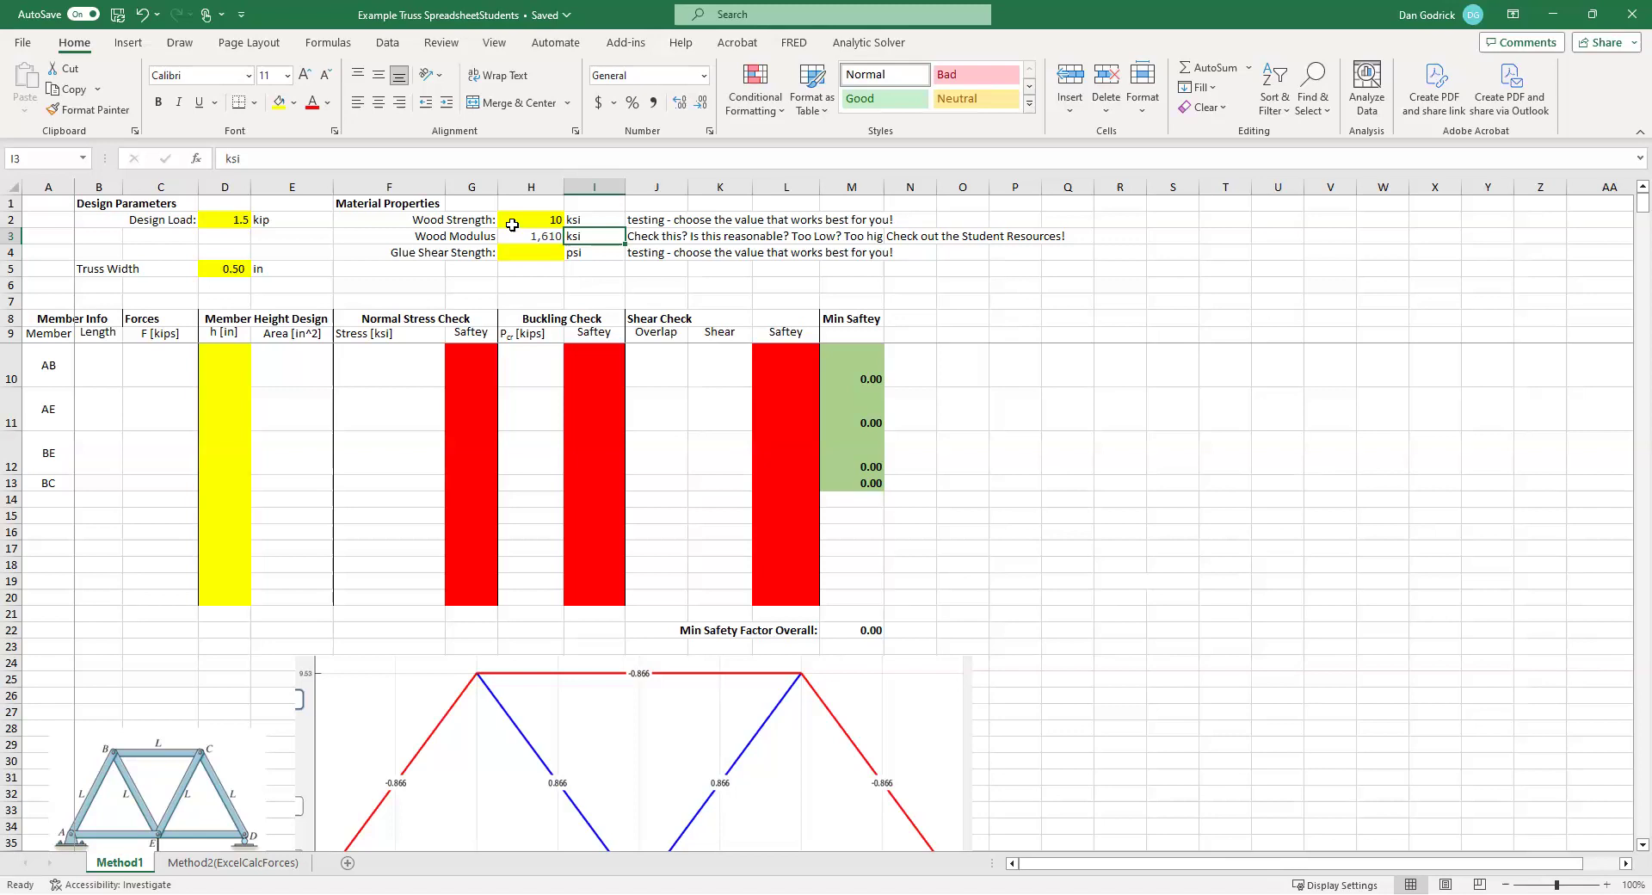
pyautogui.press('Left')
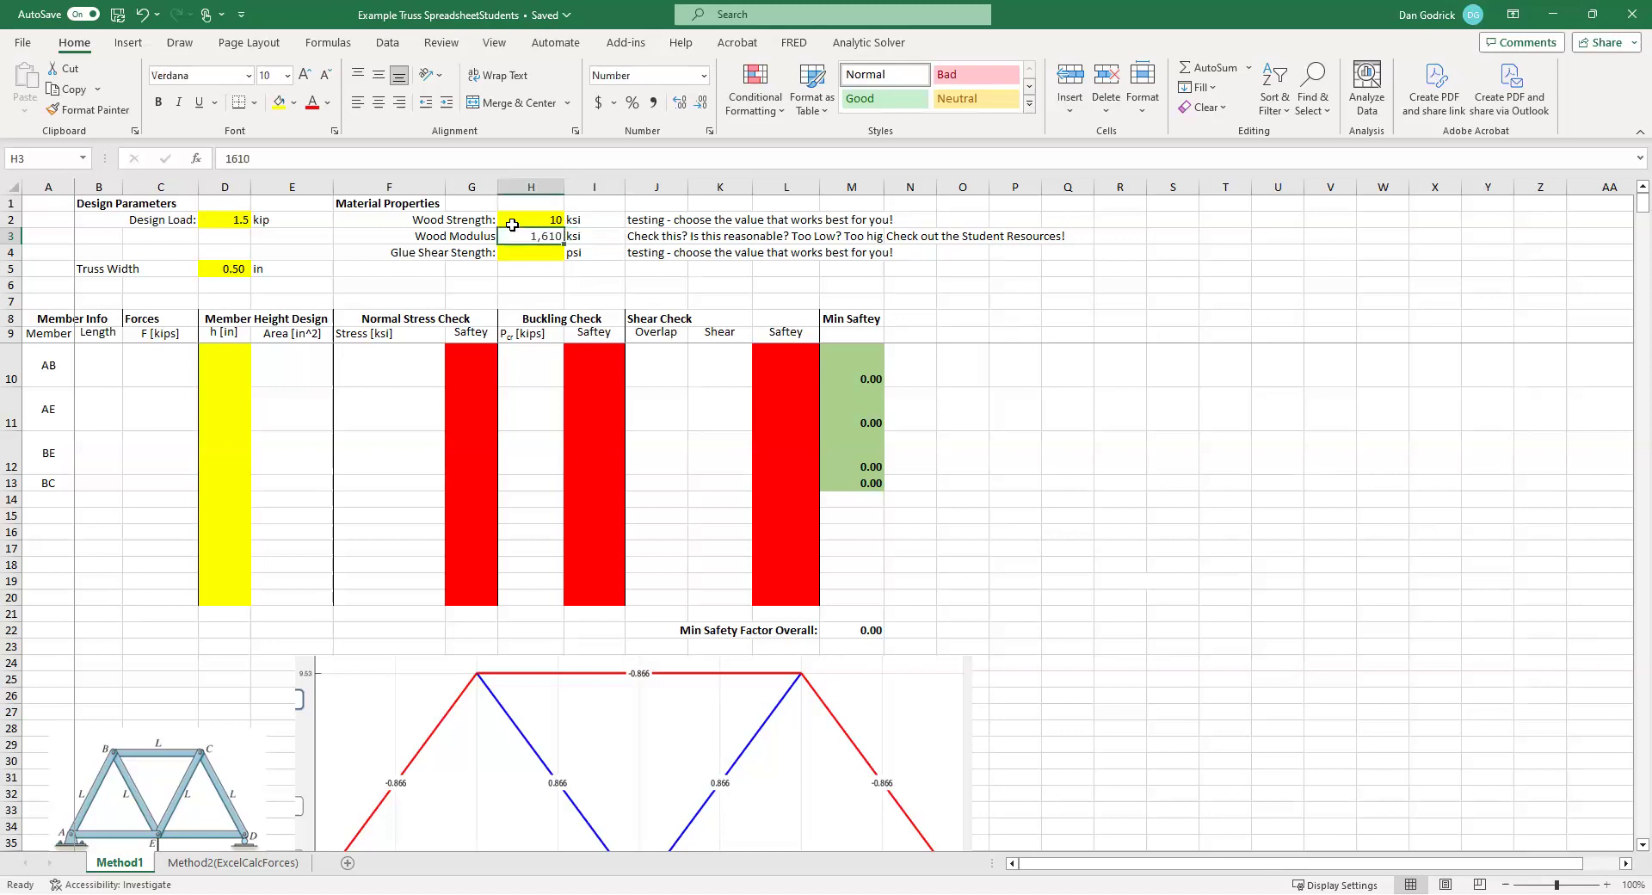
pyautogui.press('Down')
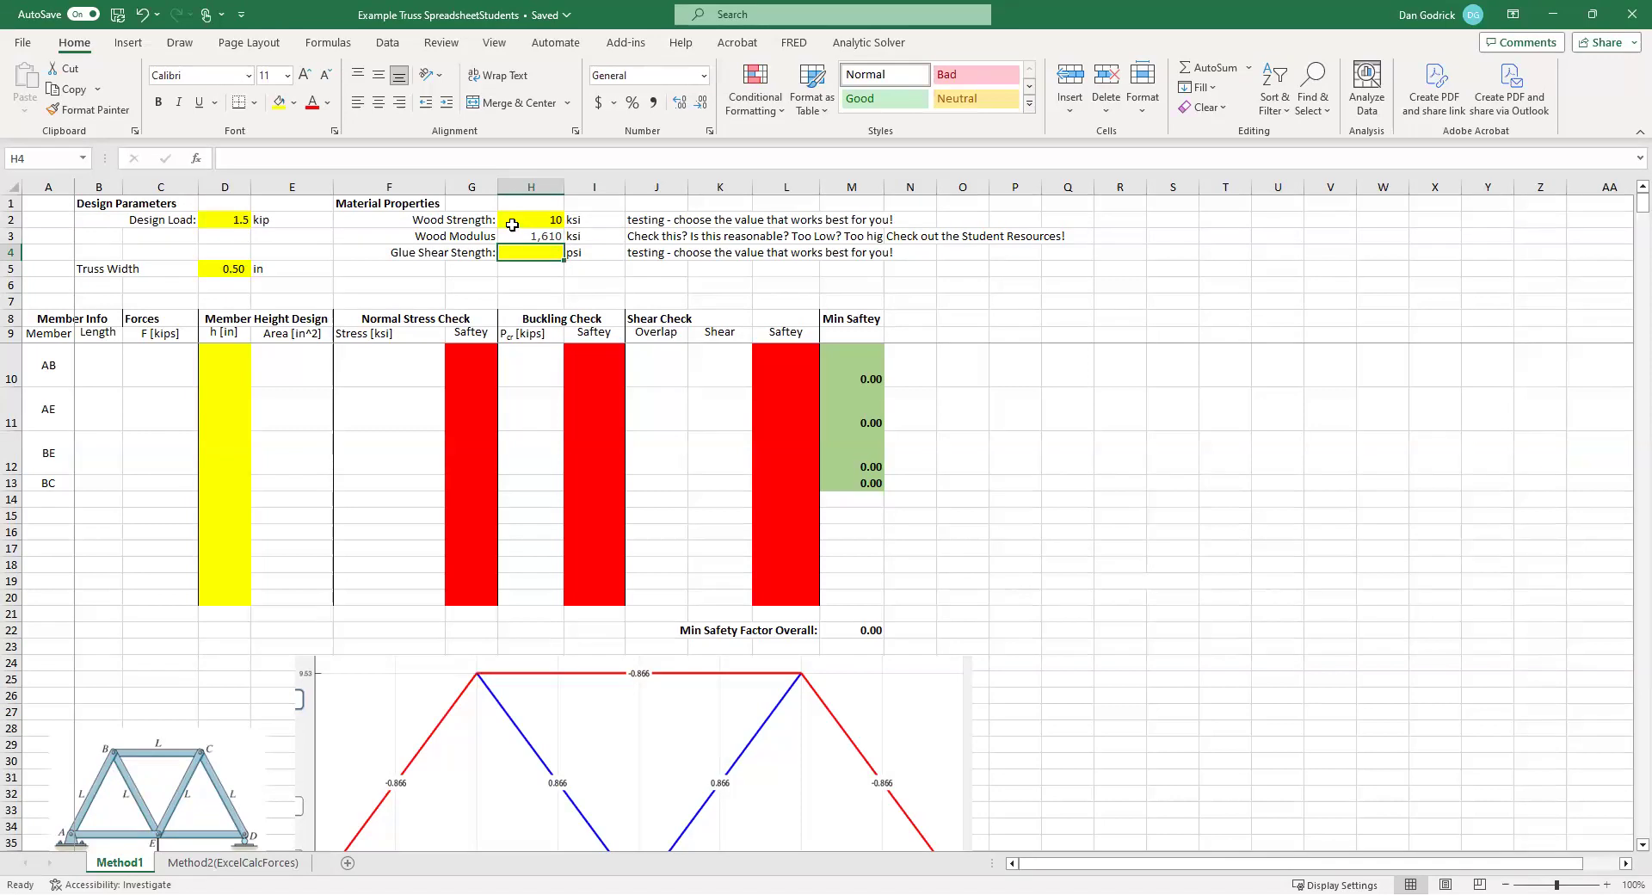
pyautogui.write('1,000')
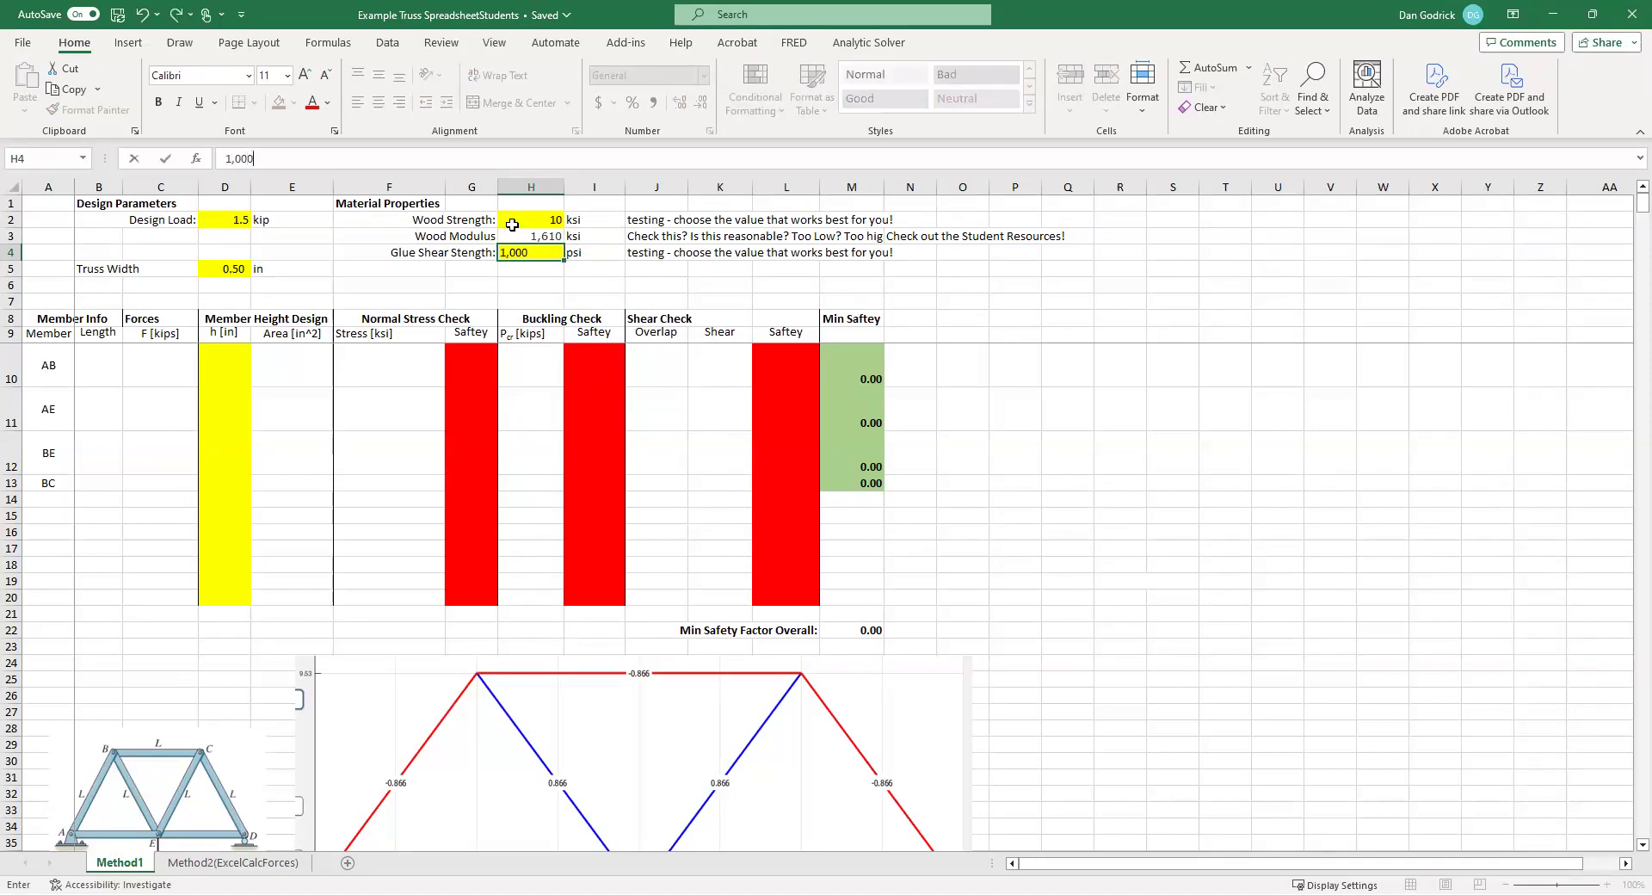
pyautogui.press('Right')
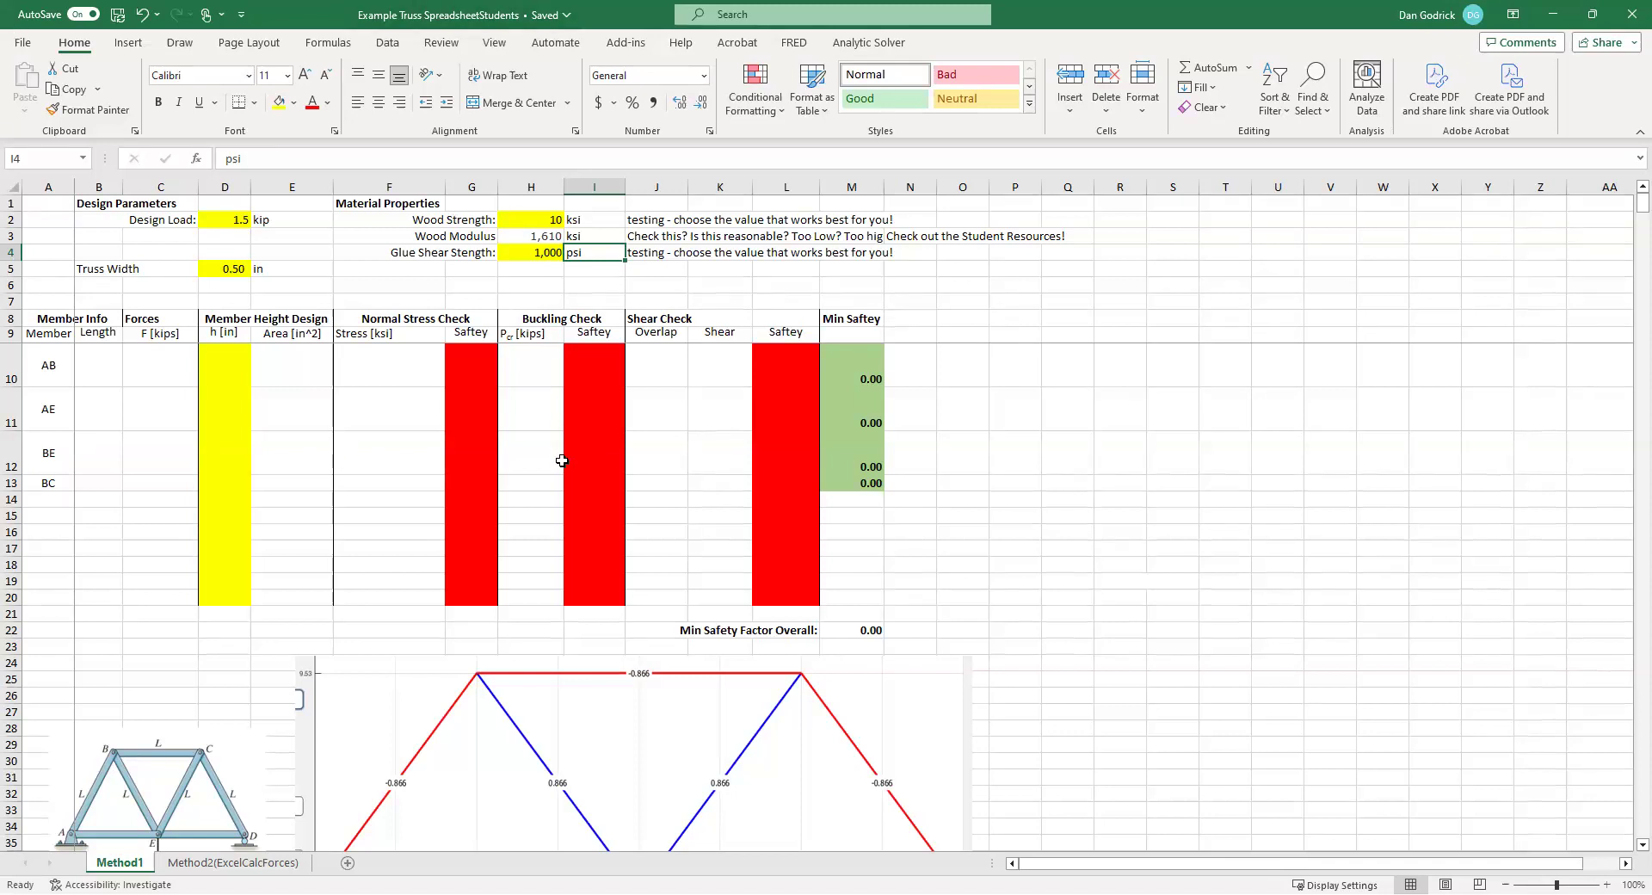
pyautogui.scroll(-1, 413, 572)
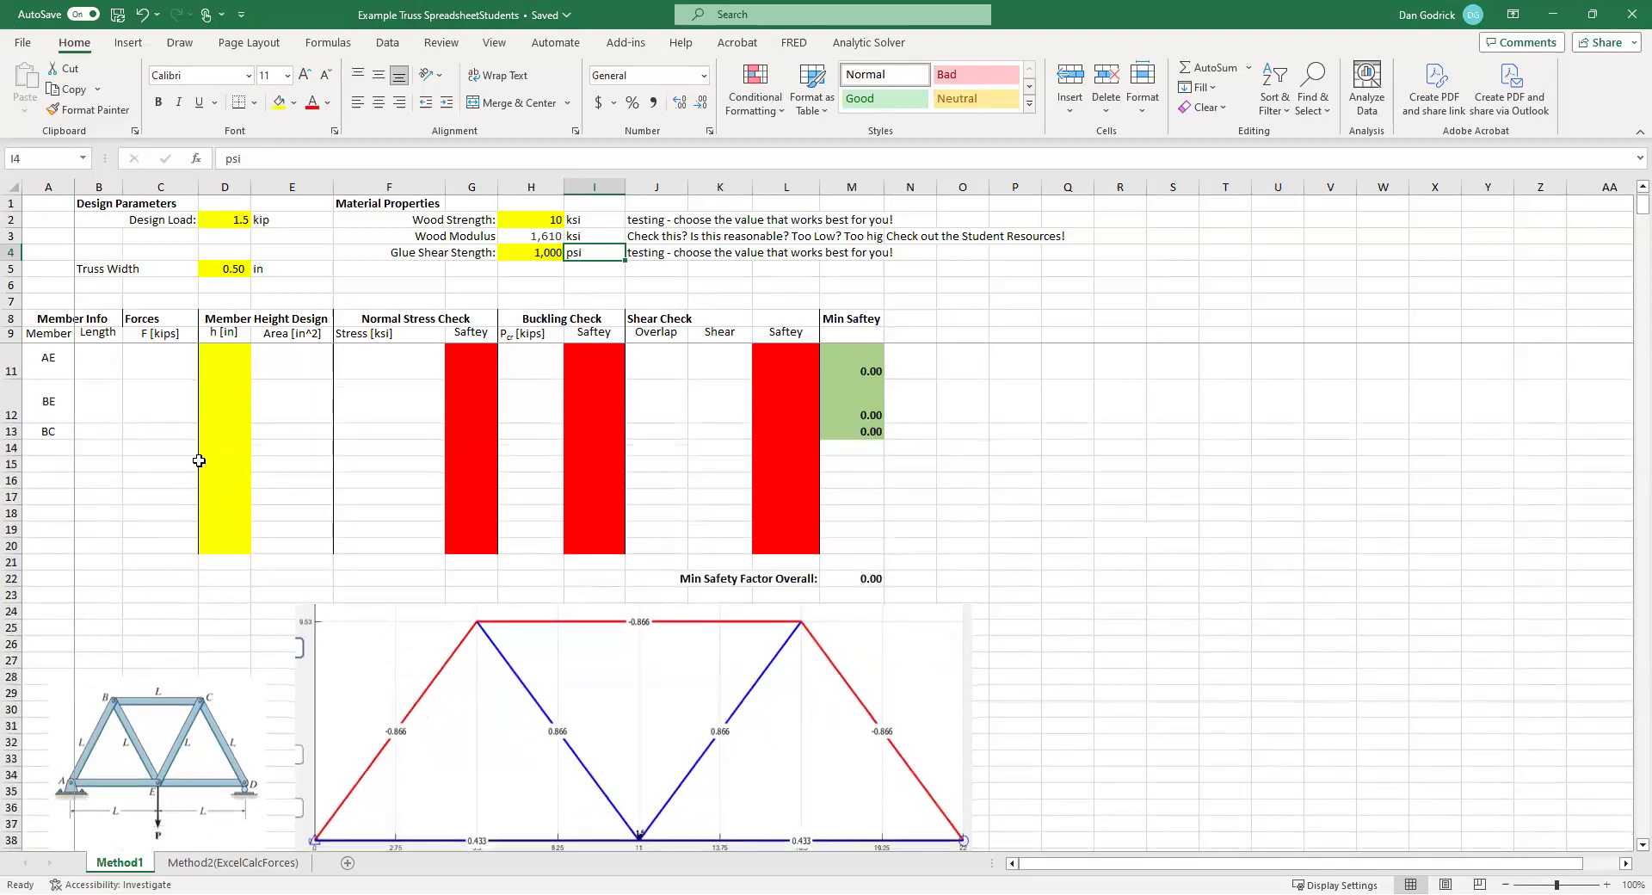
pyautogui.scroll(1, 172, 447)
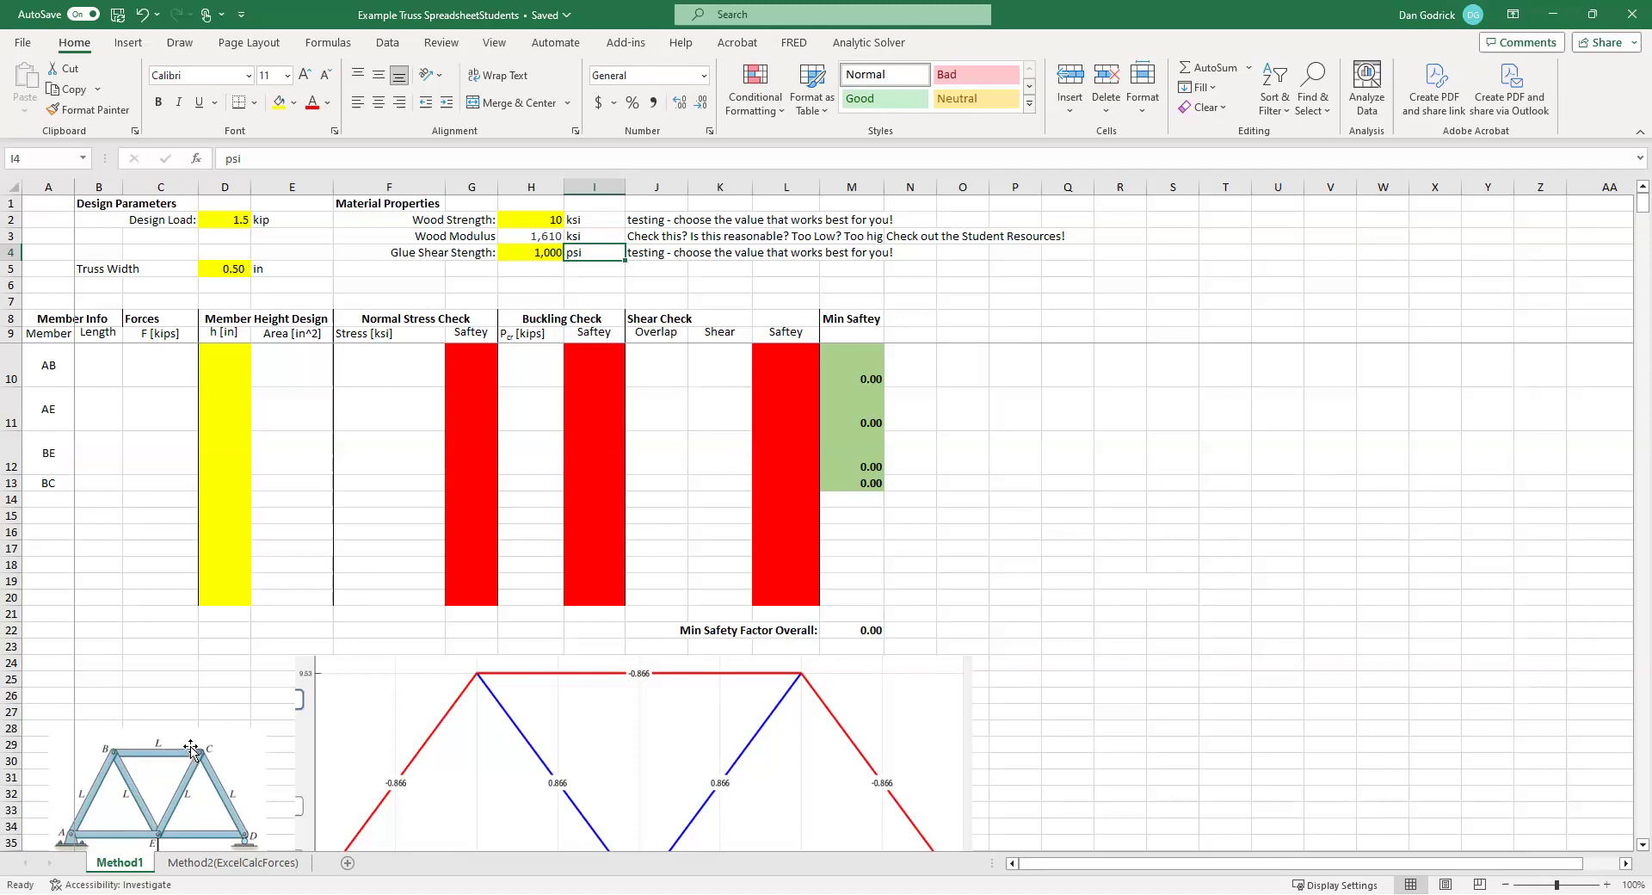
pyautogui.scroll(-1, 802, 695)
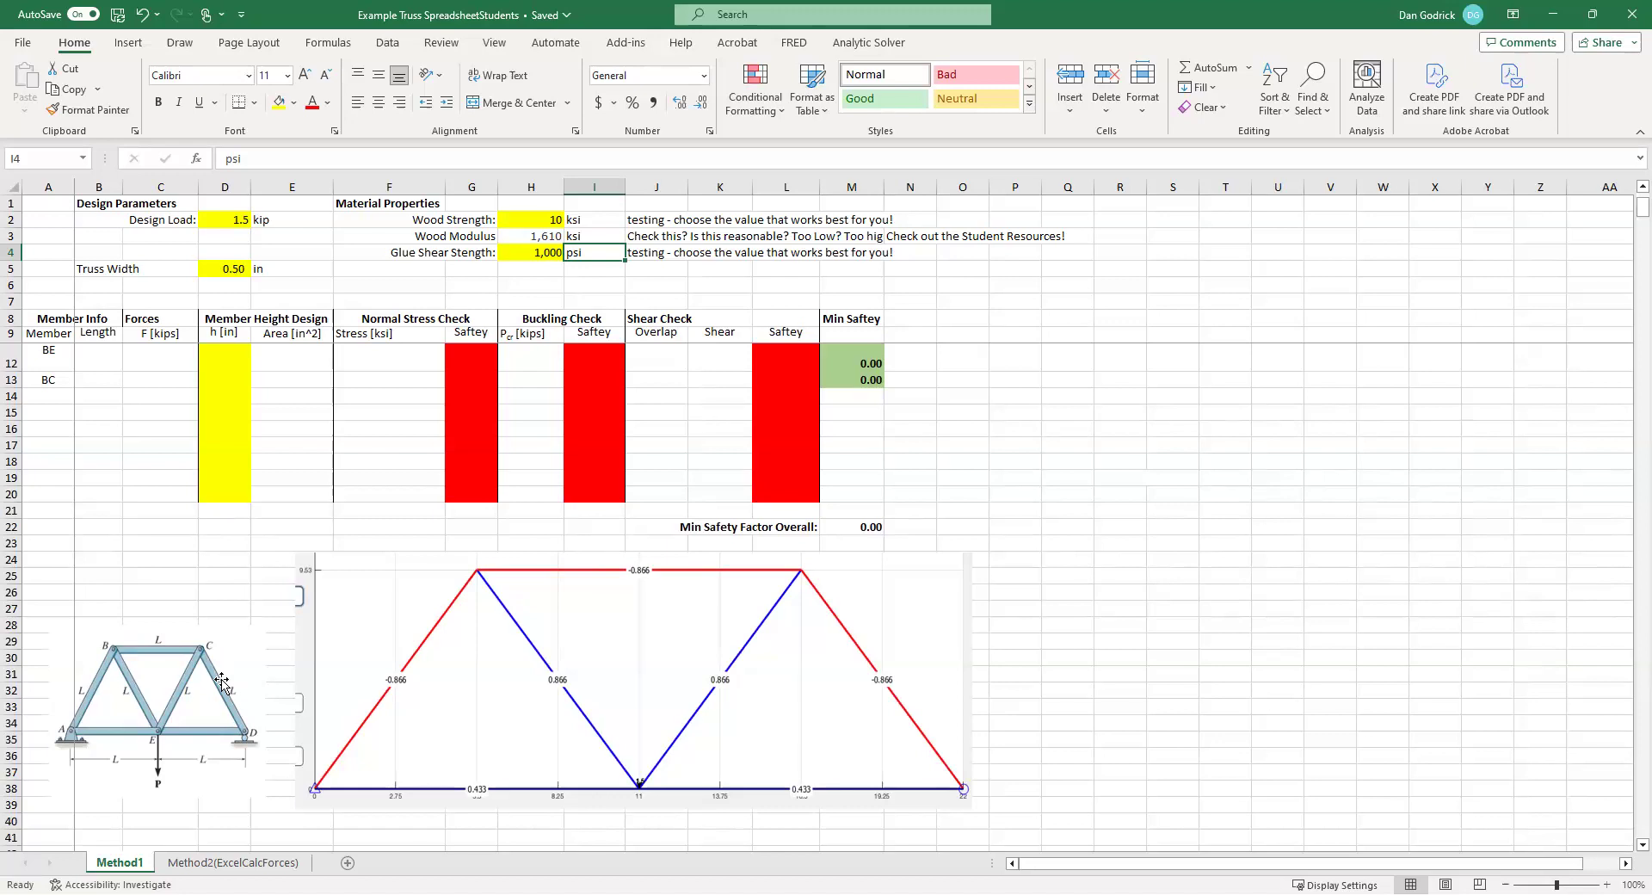
pyautogui.scroll(1, 221, 681)
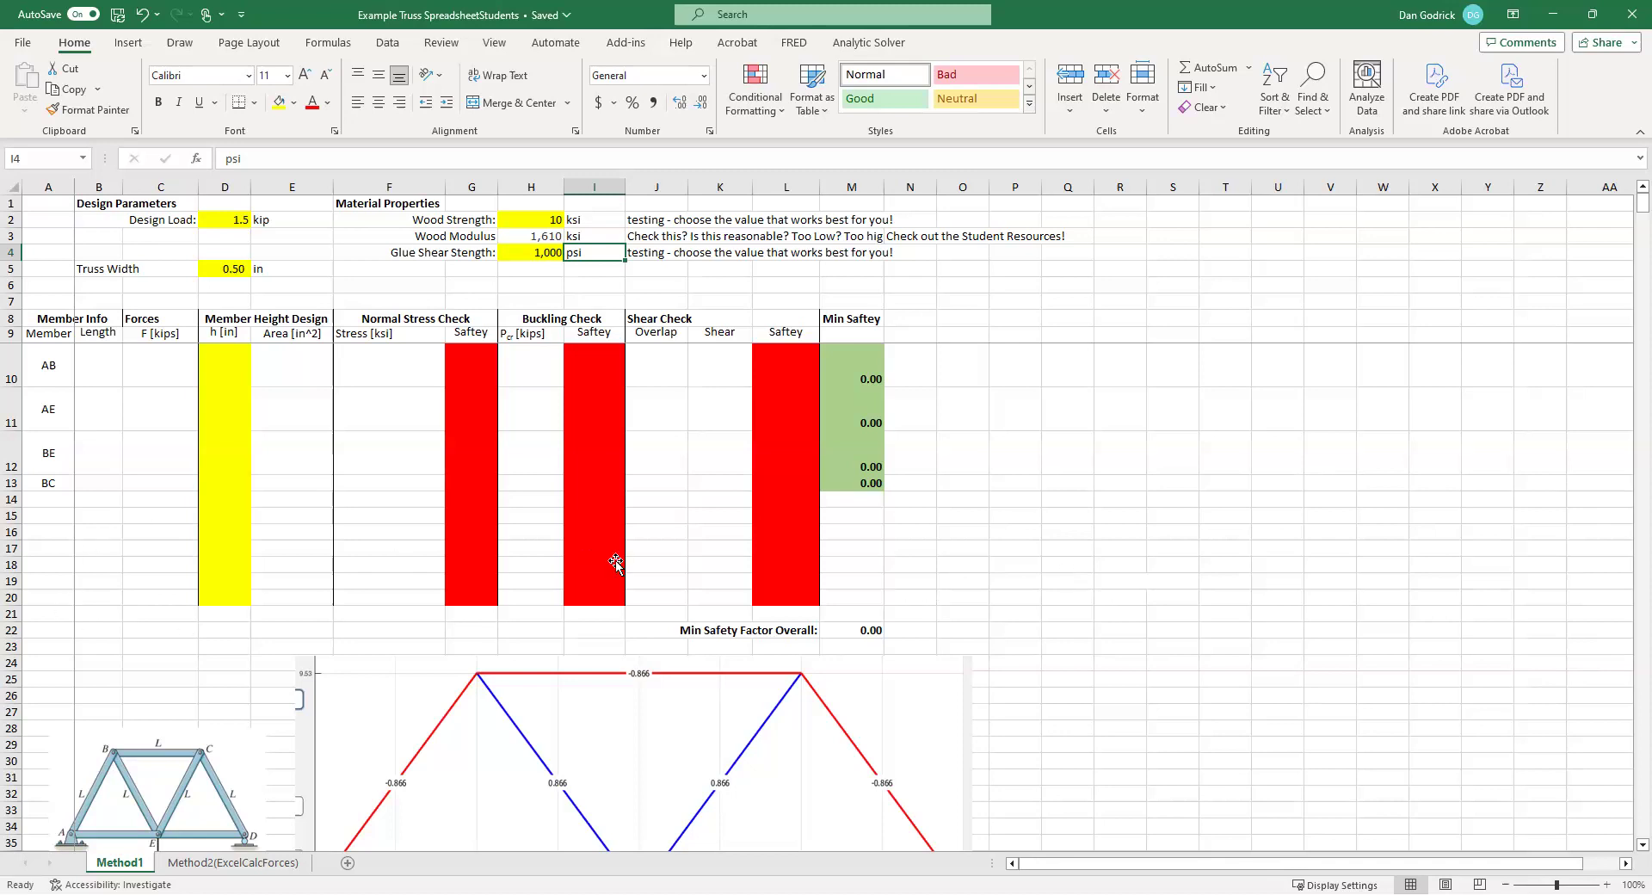
pyautogui.scroll(-1, 616, 564)
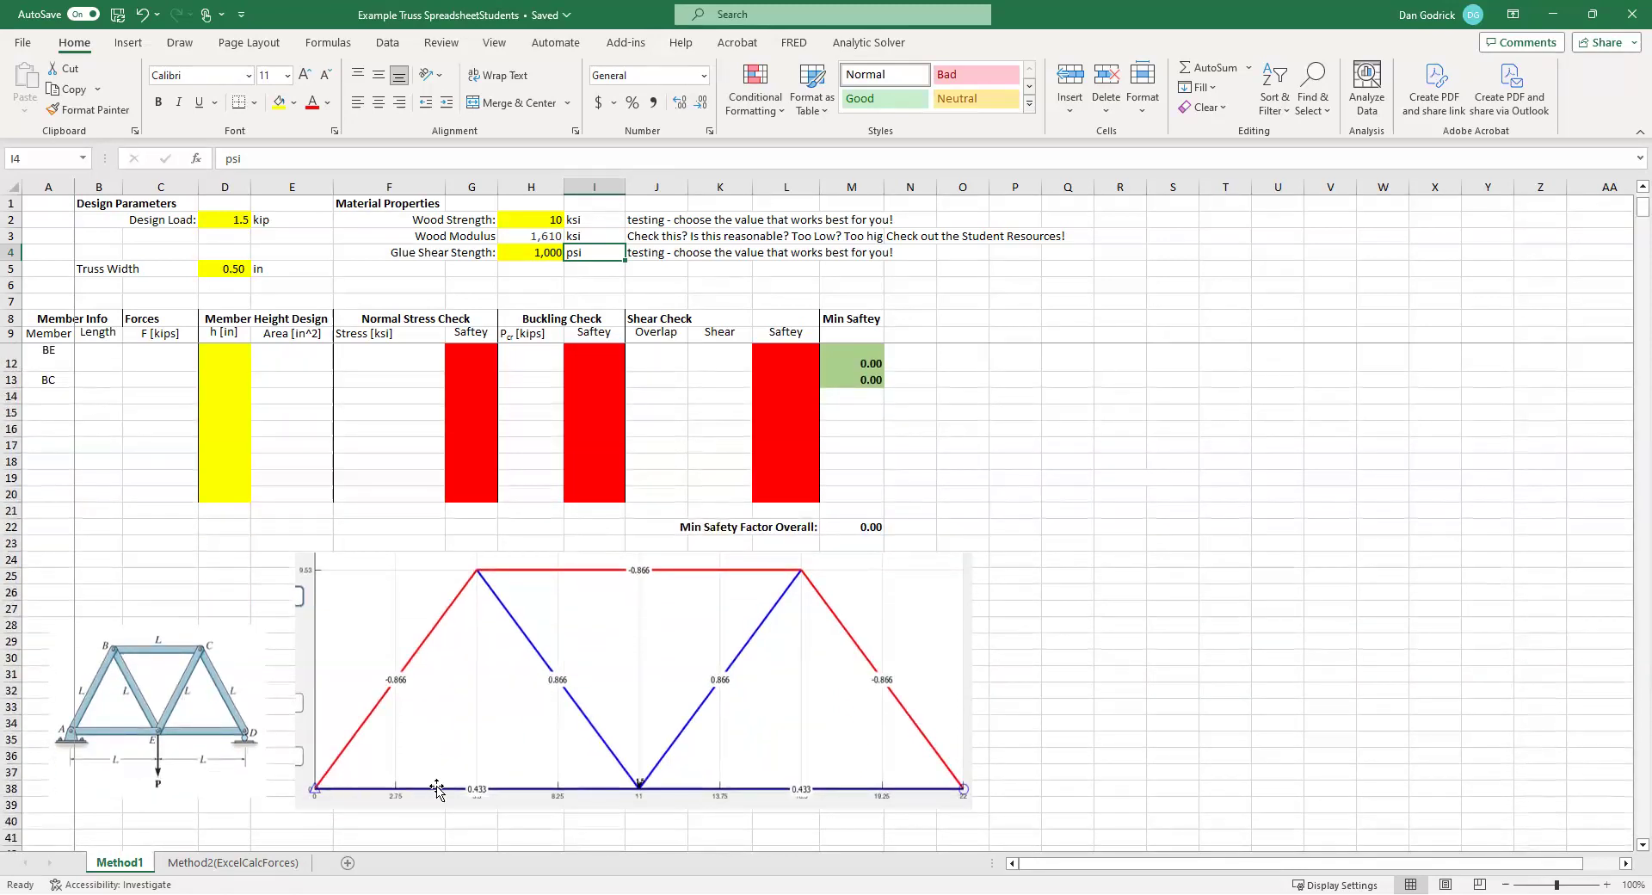
pyautogui.scroll(1, 129, 505)
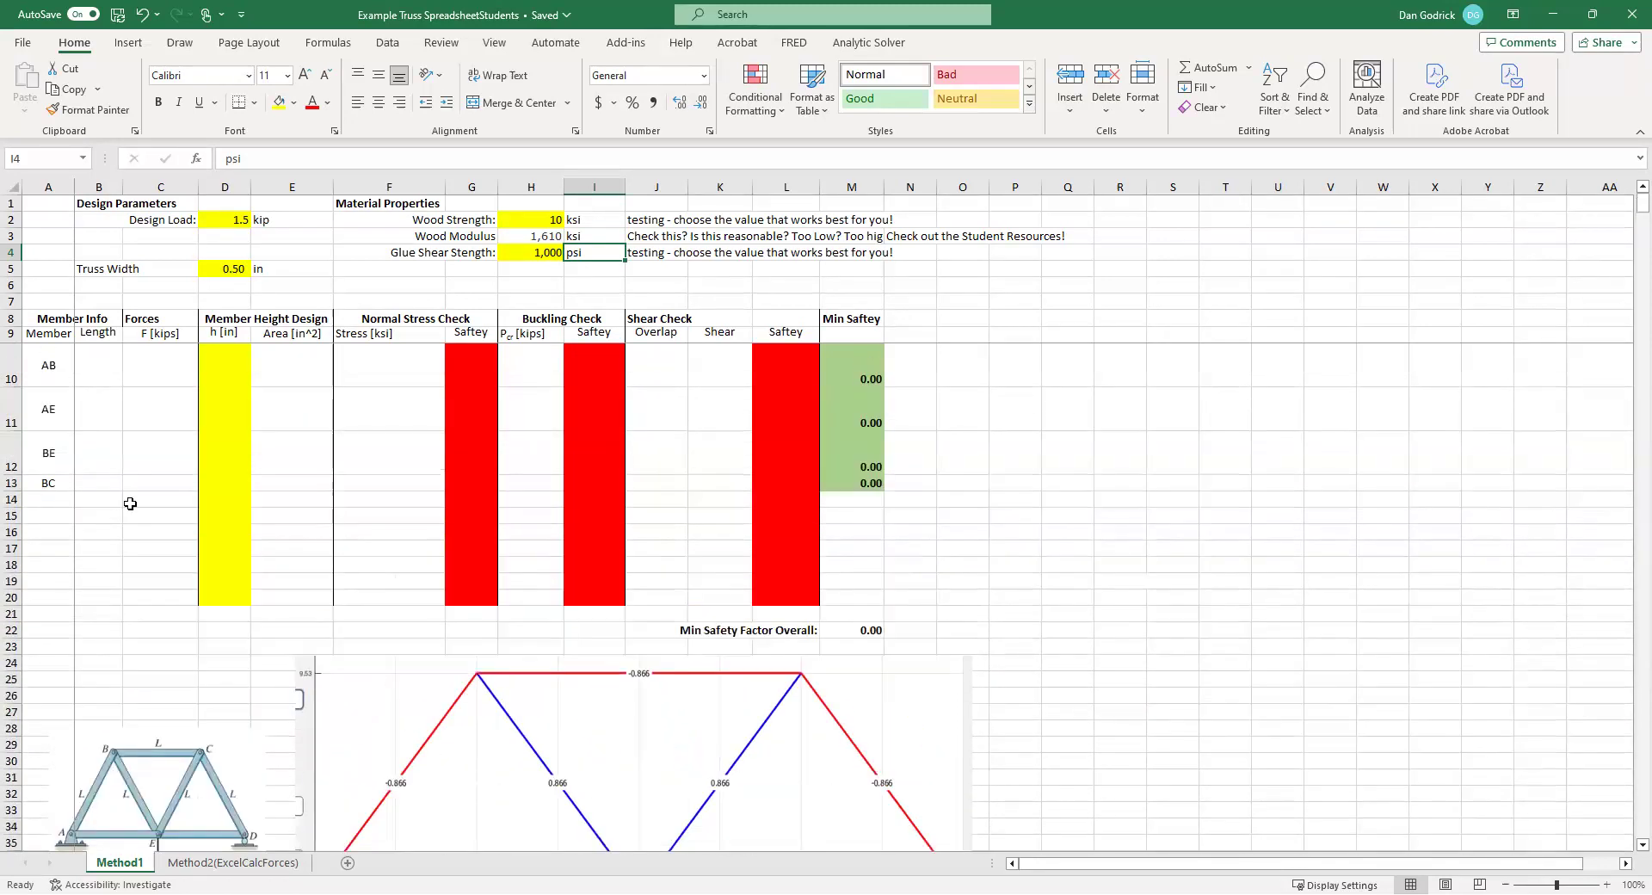
# - Enter a length of 11 for members AE, BE and BC
pyautogui.click(95, 379)
pyautogui.press('Return')
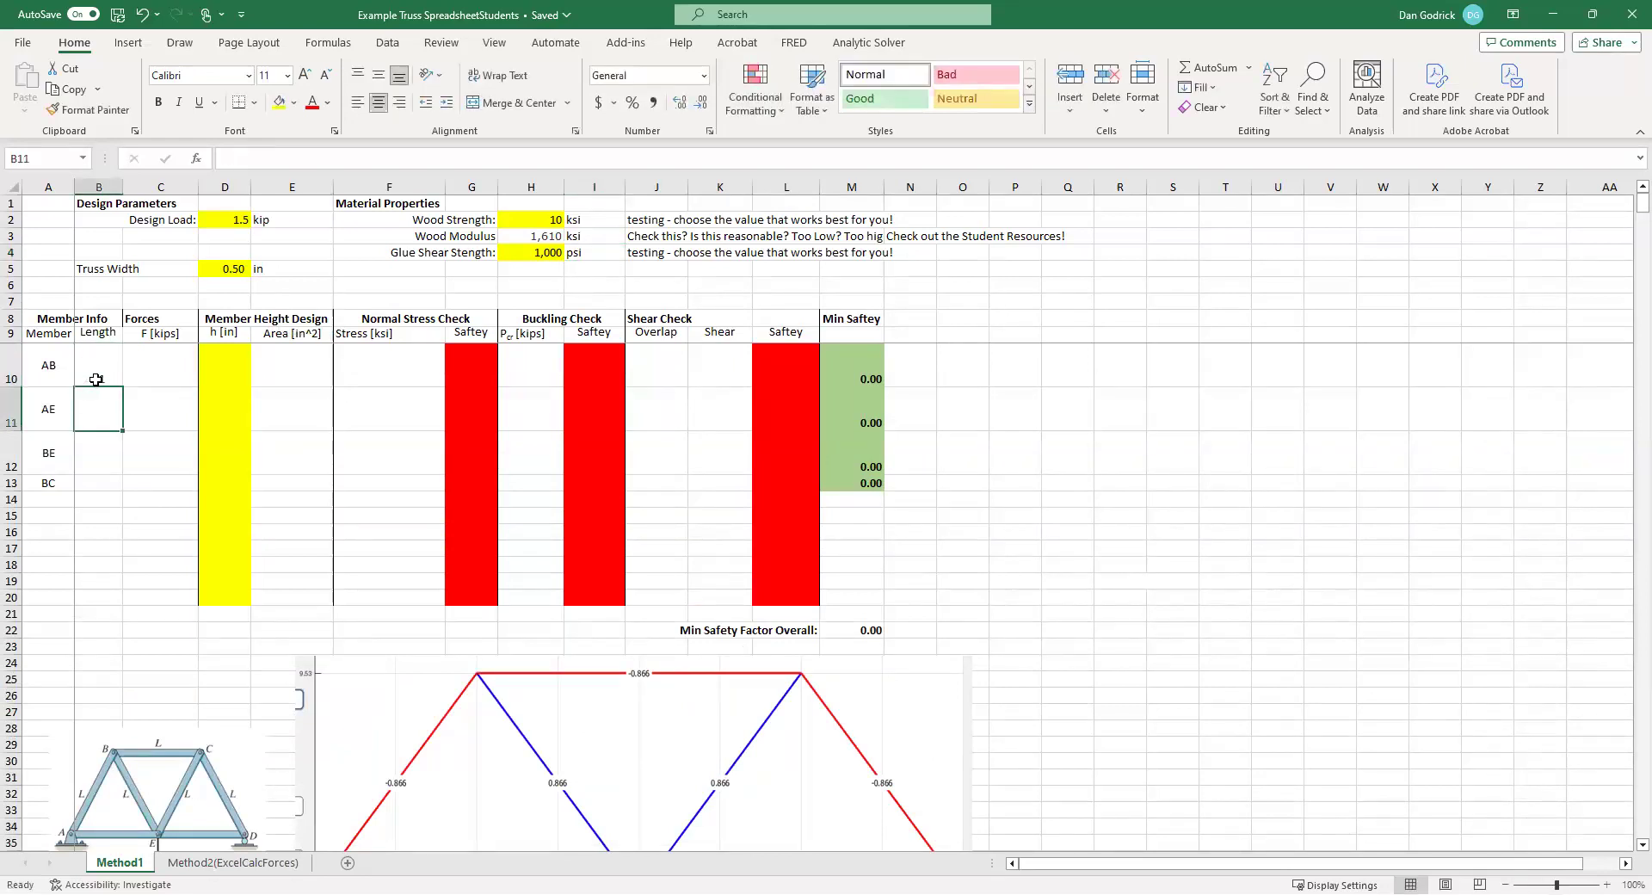
pyautogui.write('11')
pyautogui.press('Return')
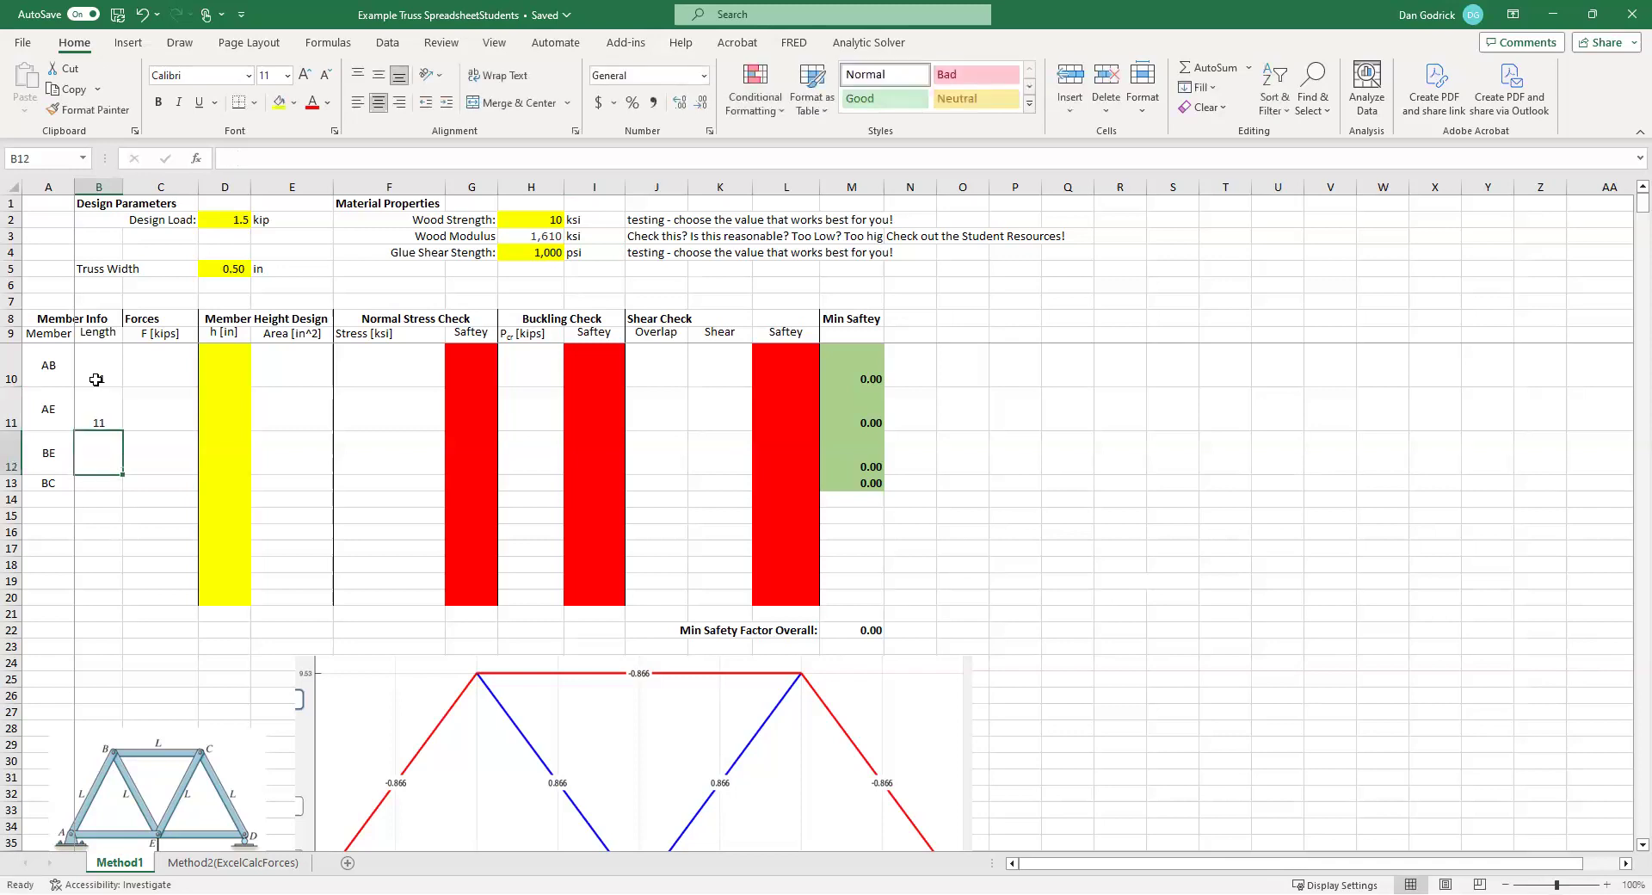
pyautogui.write('11')
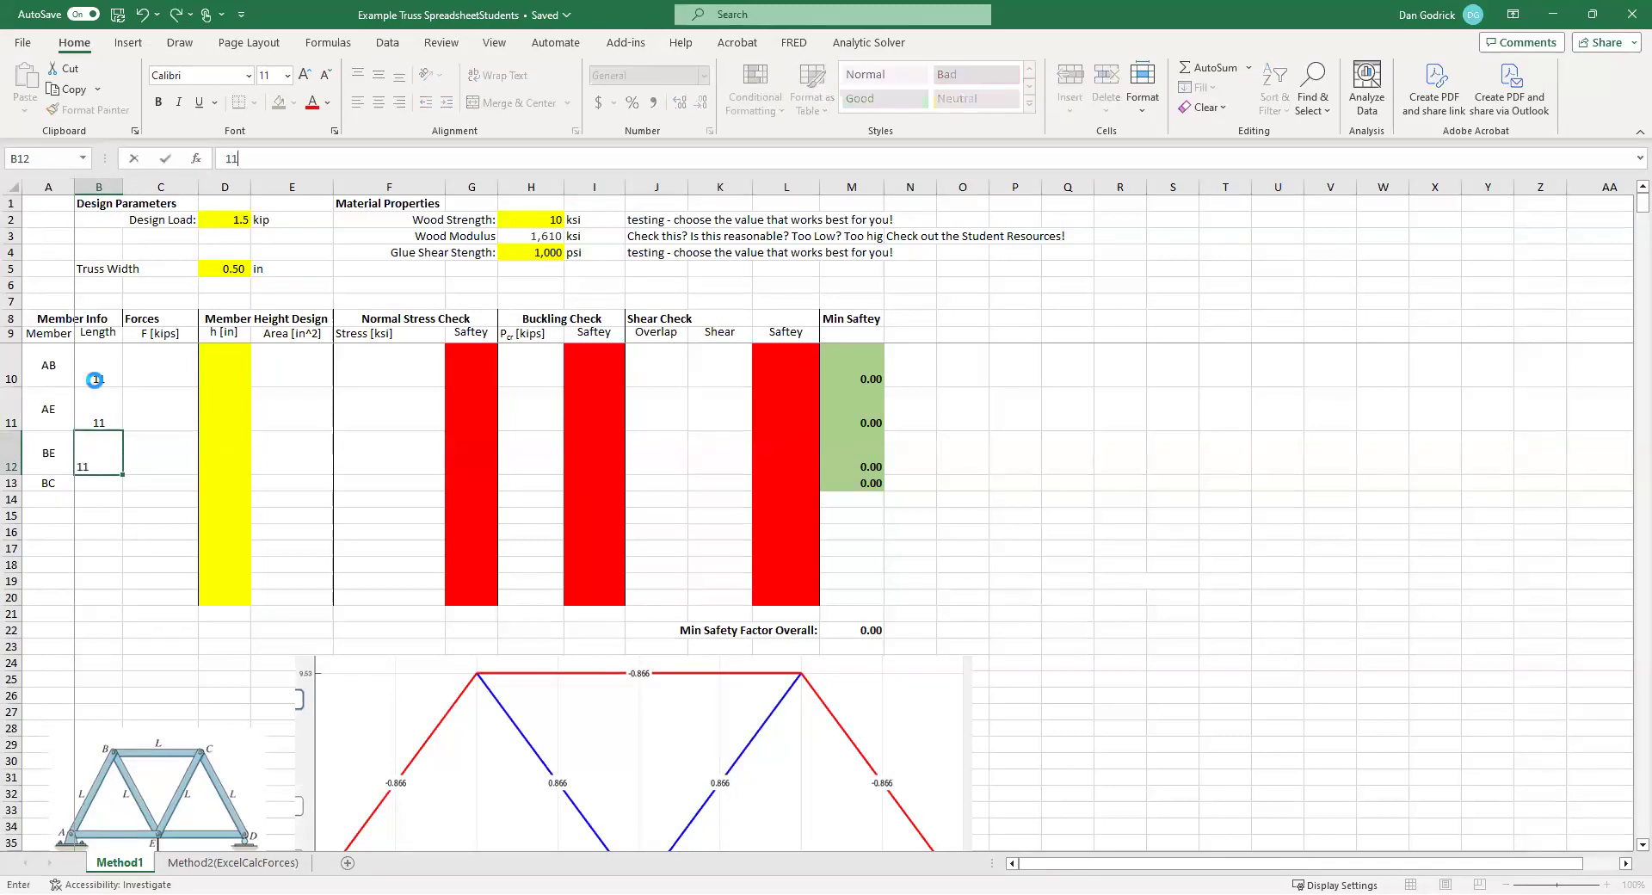
pyautogui.press('Return')
pyautogui.write('11')
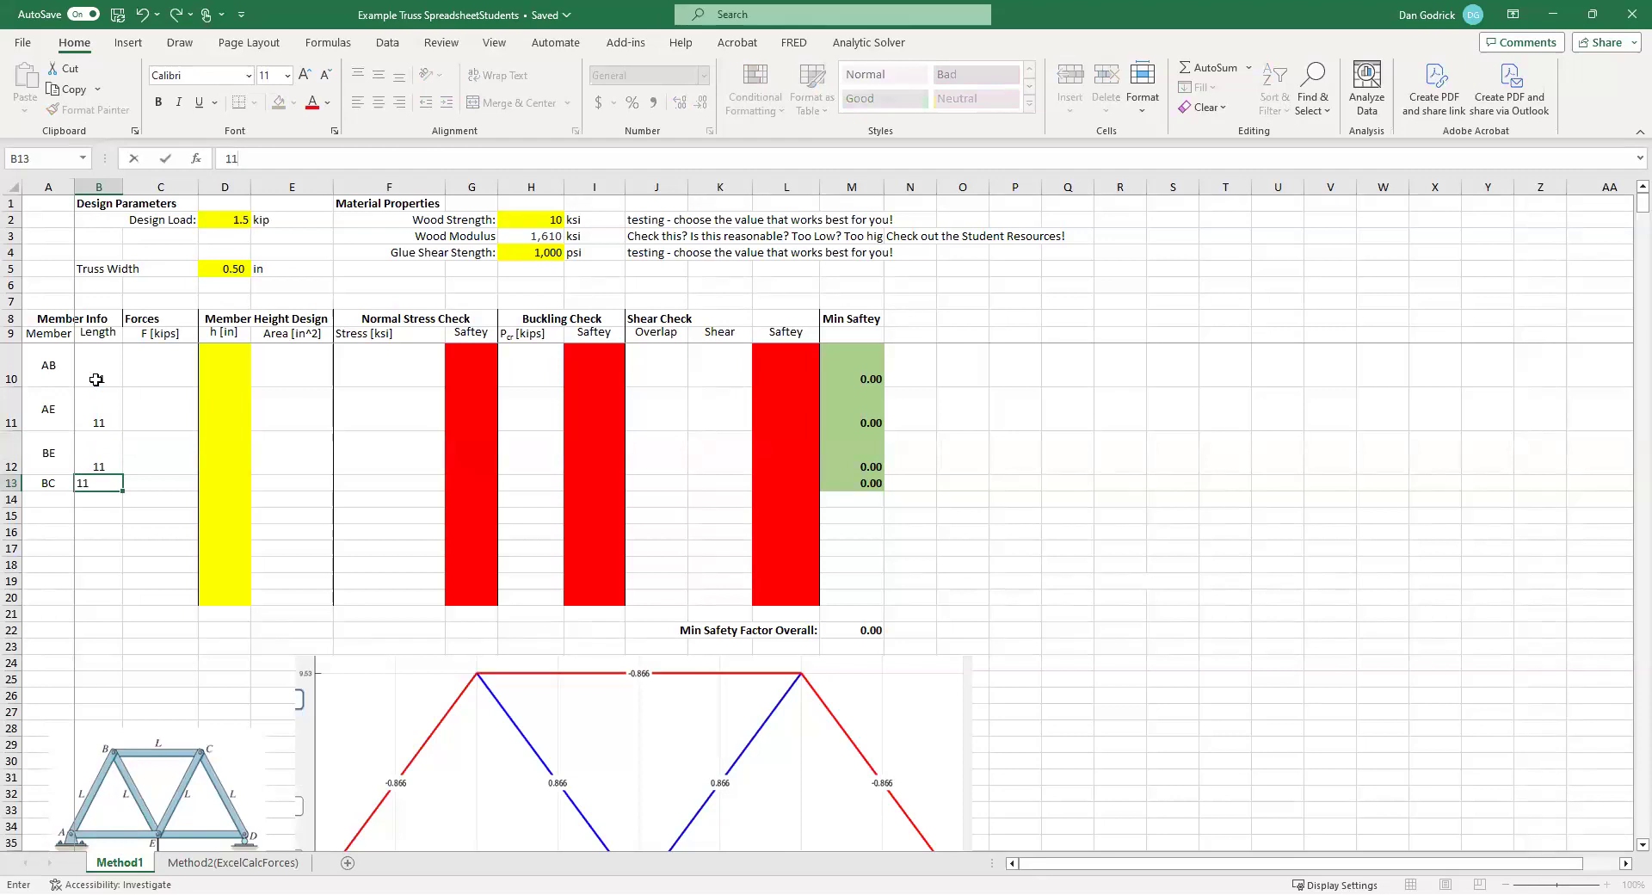
pyautogui.press('Return')
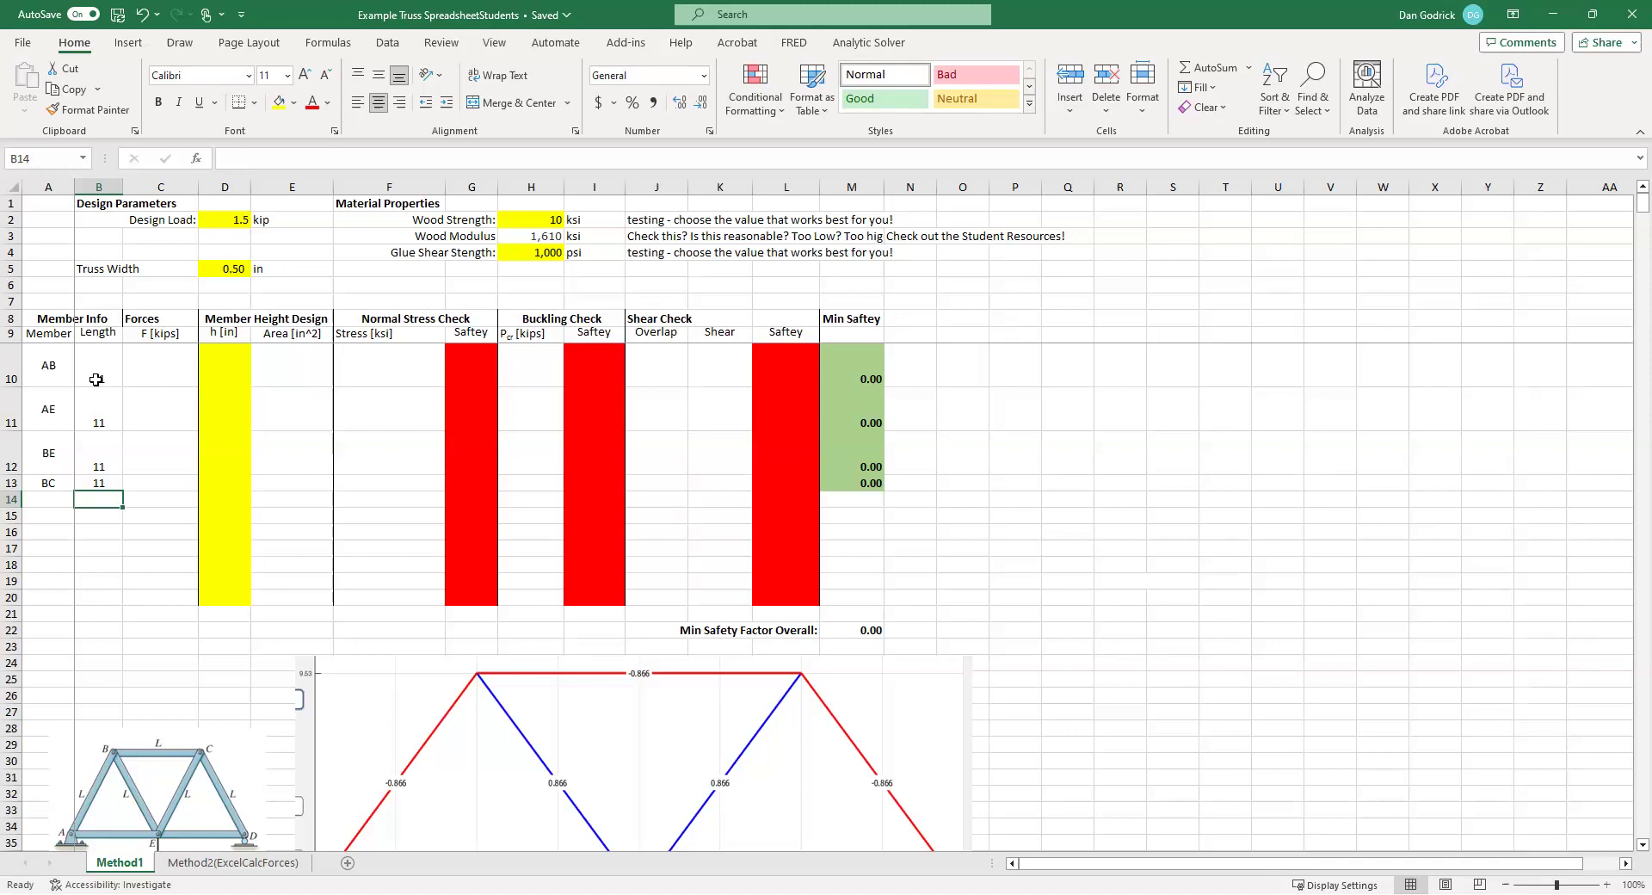
# - Enter member forces -0.866 for AB, 0.43 for AE, 0.866 for BE and -0.866 for BC
pyautogui.click(154, 366)
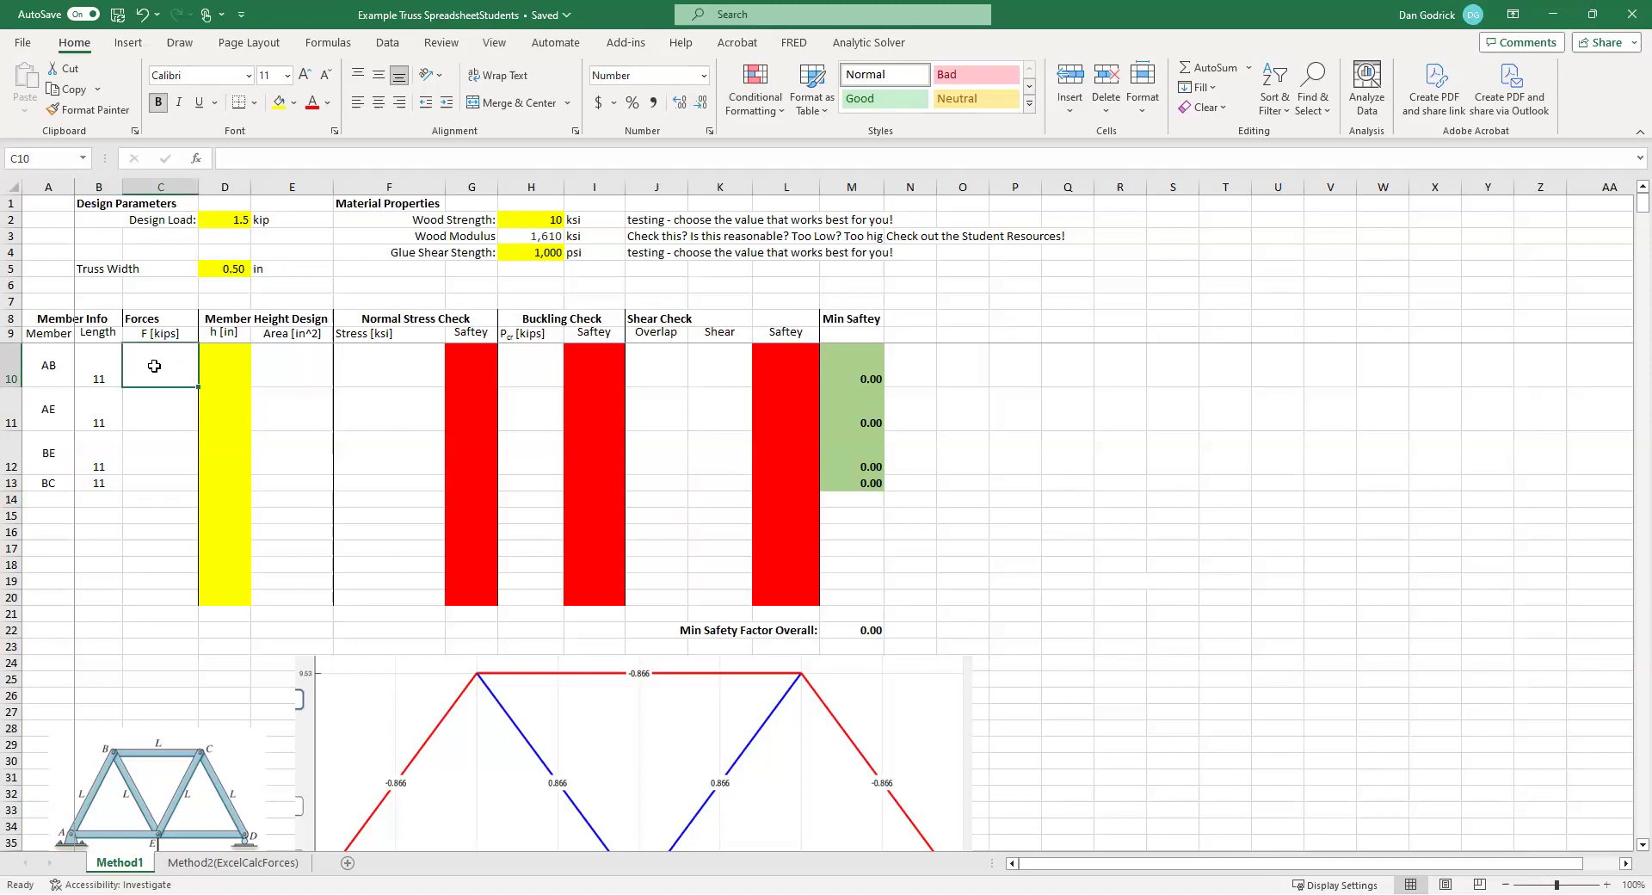
pyautogui.scroll(-1, 439, 680)
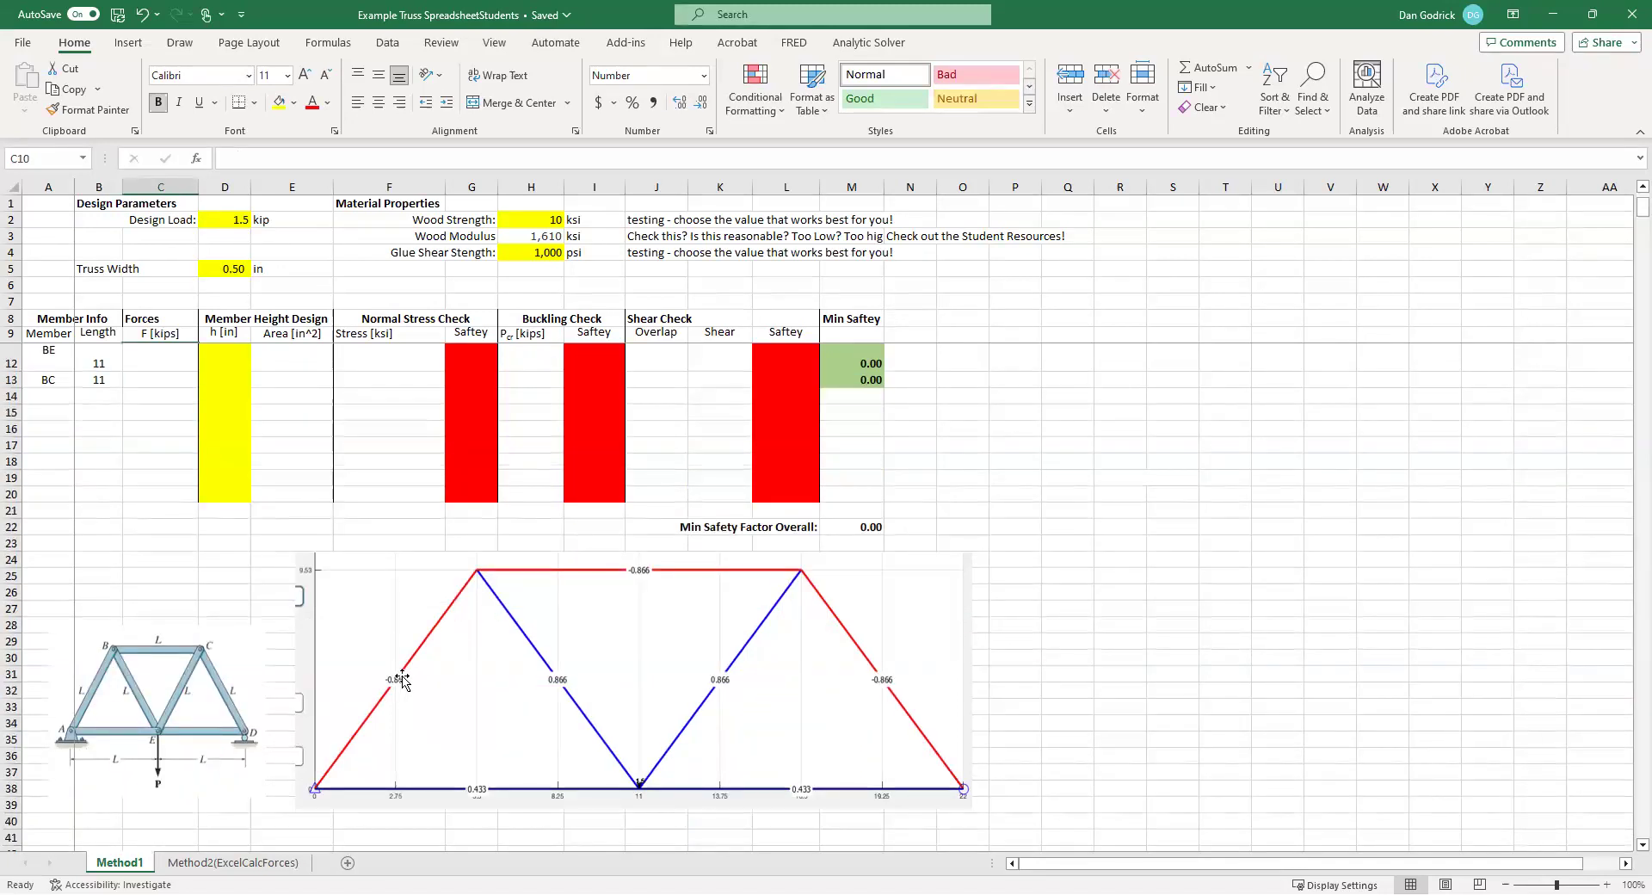
pyautogui.scroll(1, 413, 705)
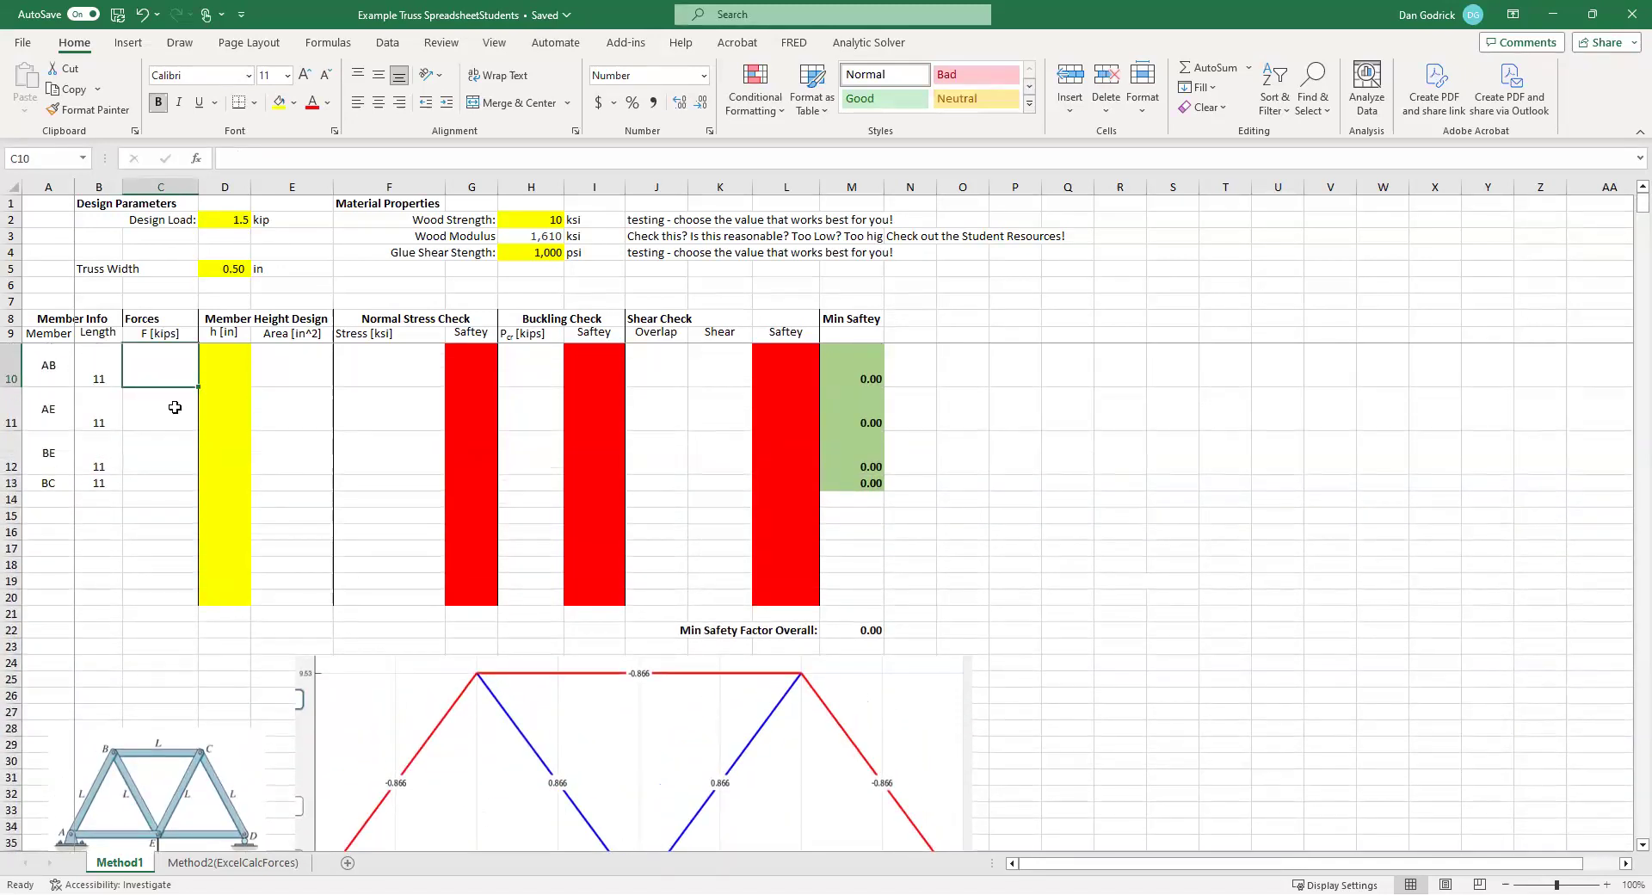
pyautogui.write('-.866')
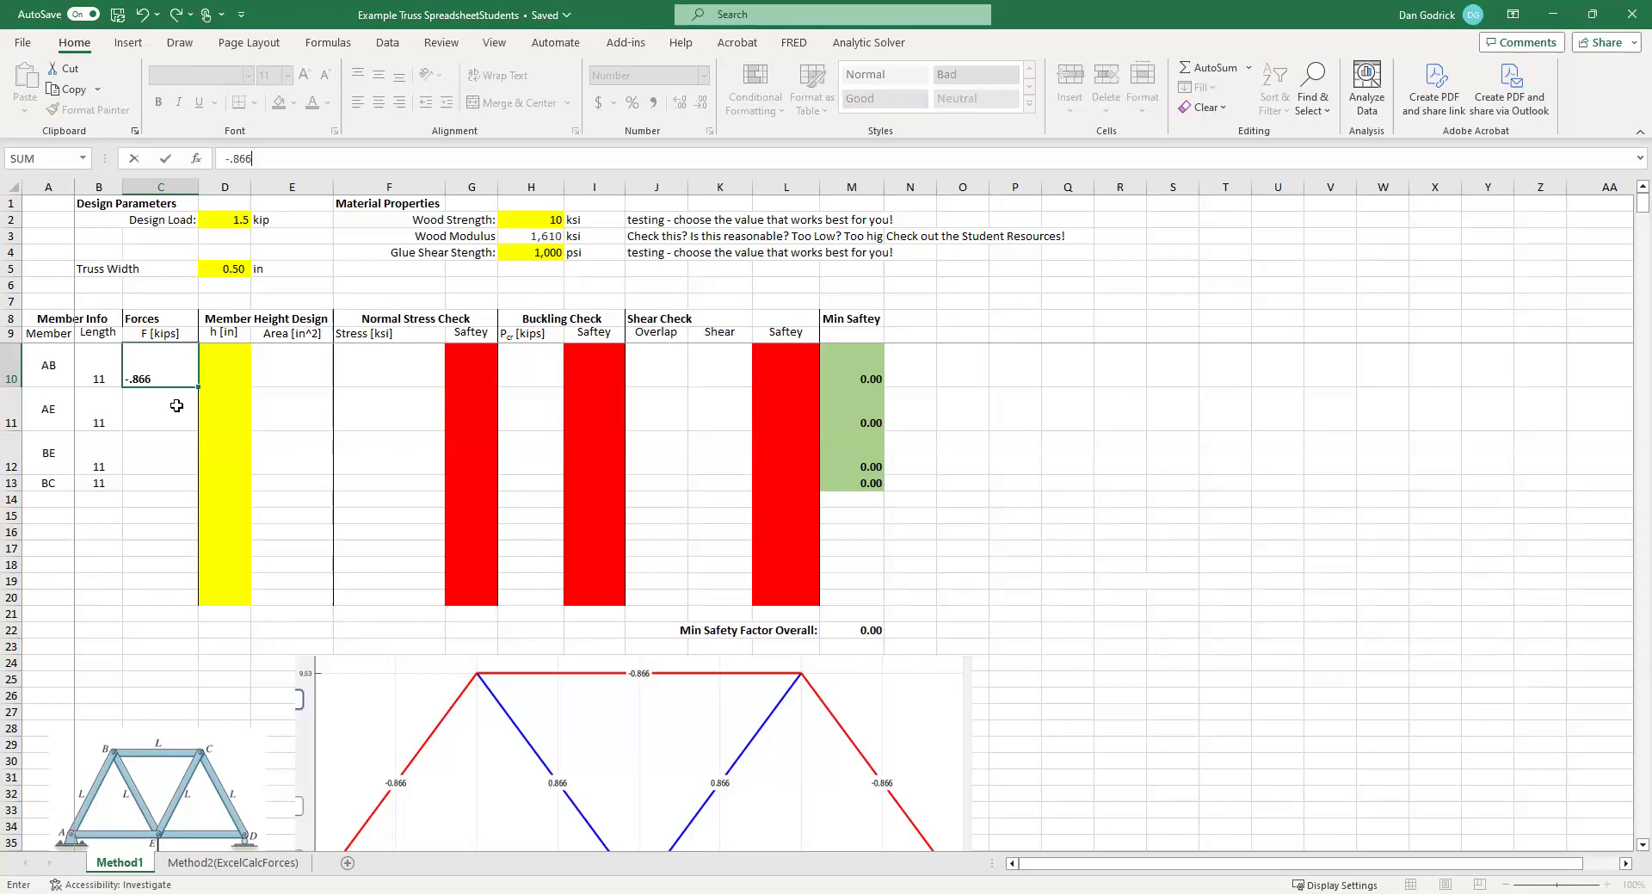
pyautogui.press('Return')
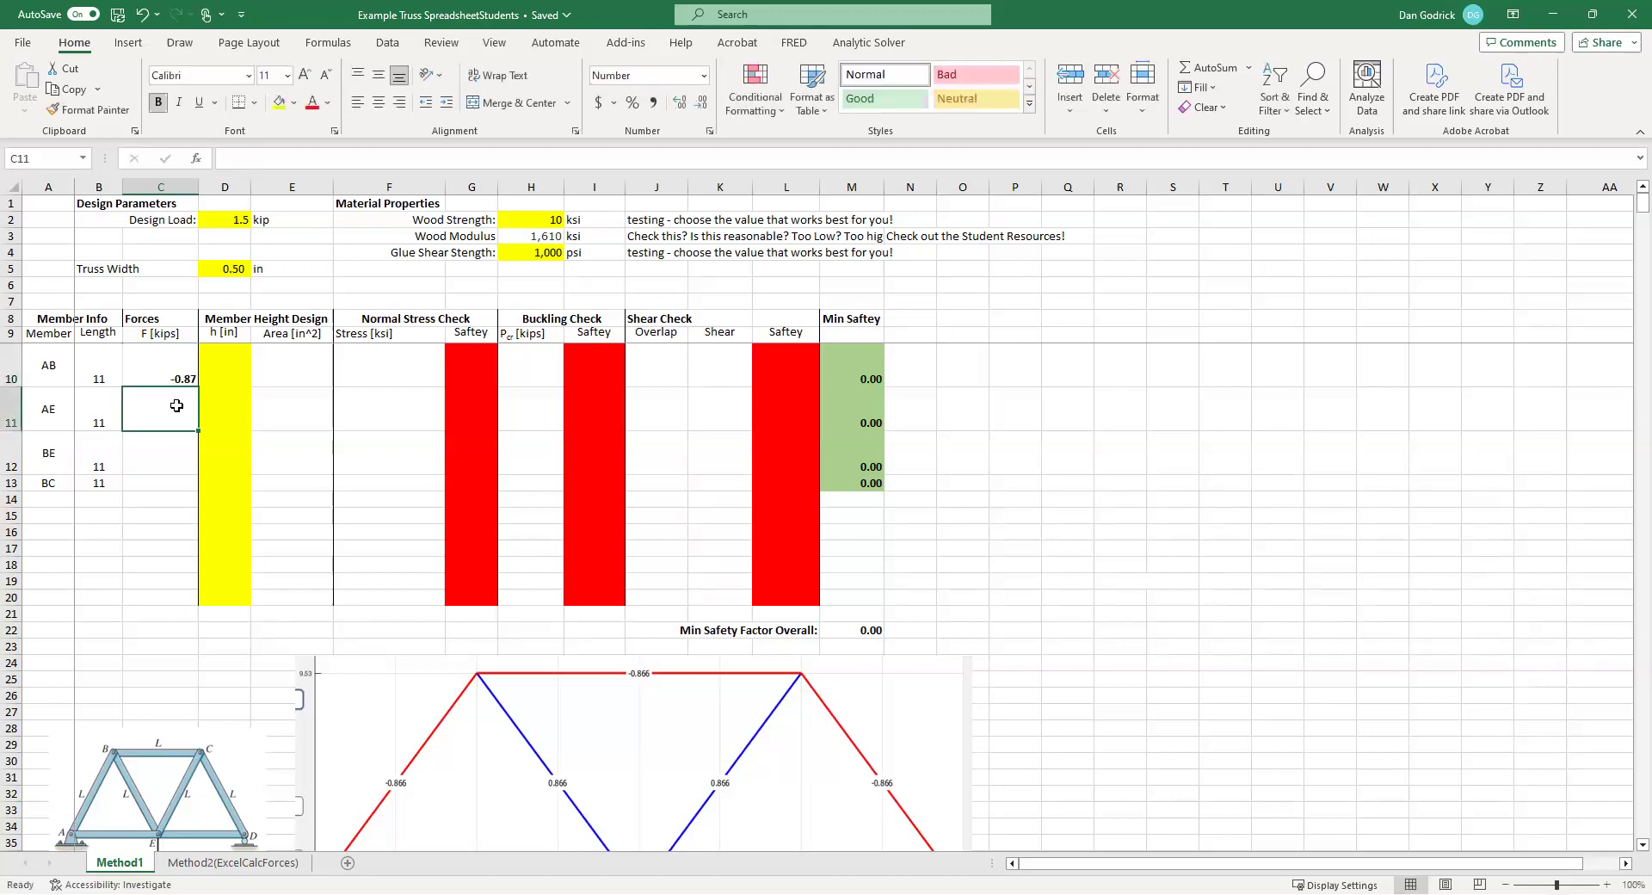
pyautogui.scroll(-3, 448, 688)
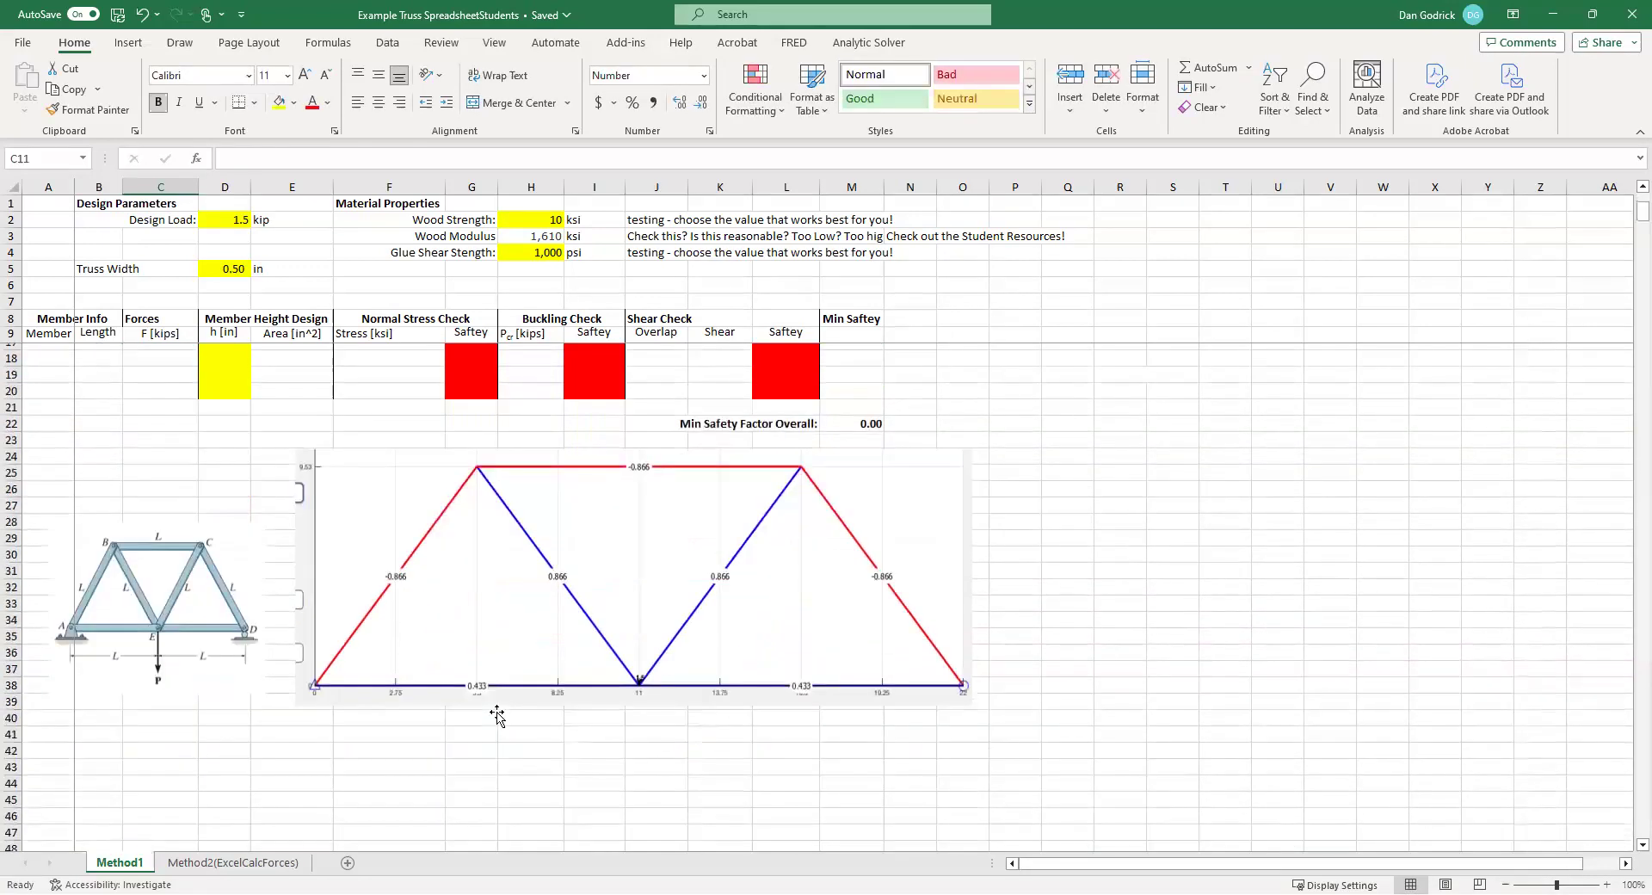
pyautogui.scroll(3, 492, 699)
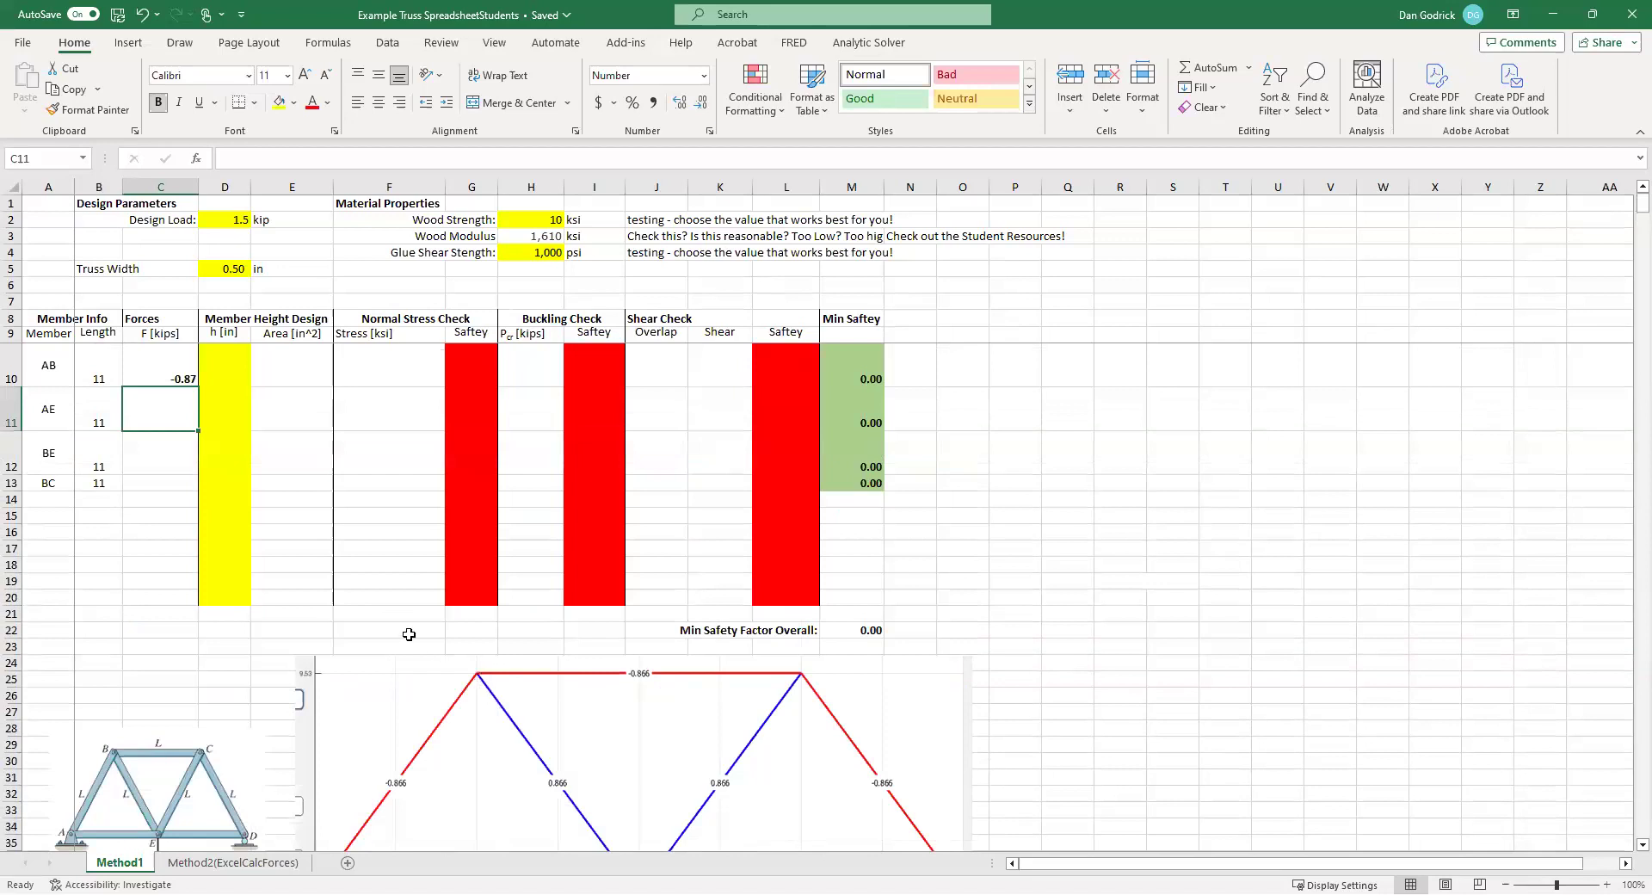
pyautogui.write('.433')
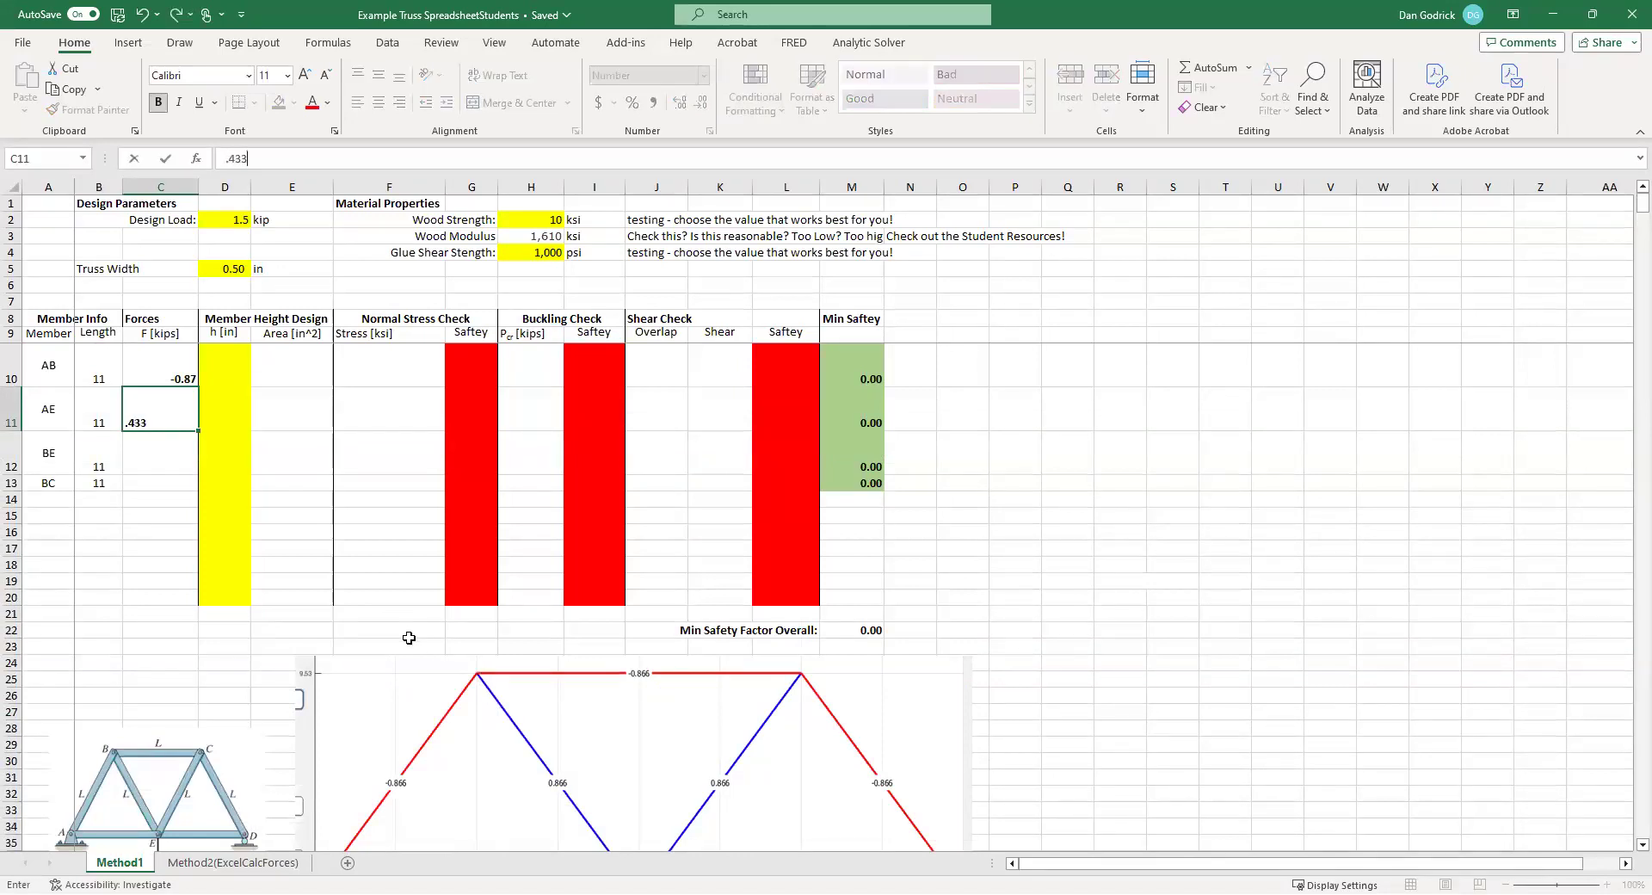
pyautogui.press('Return')
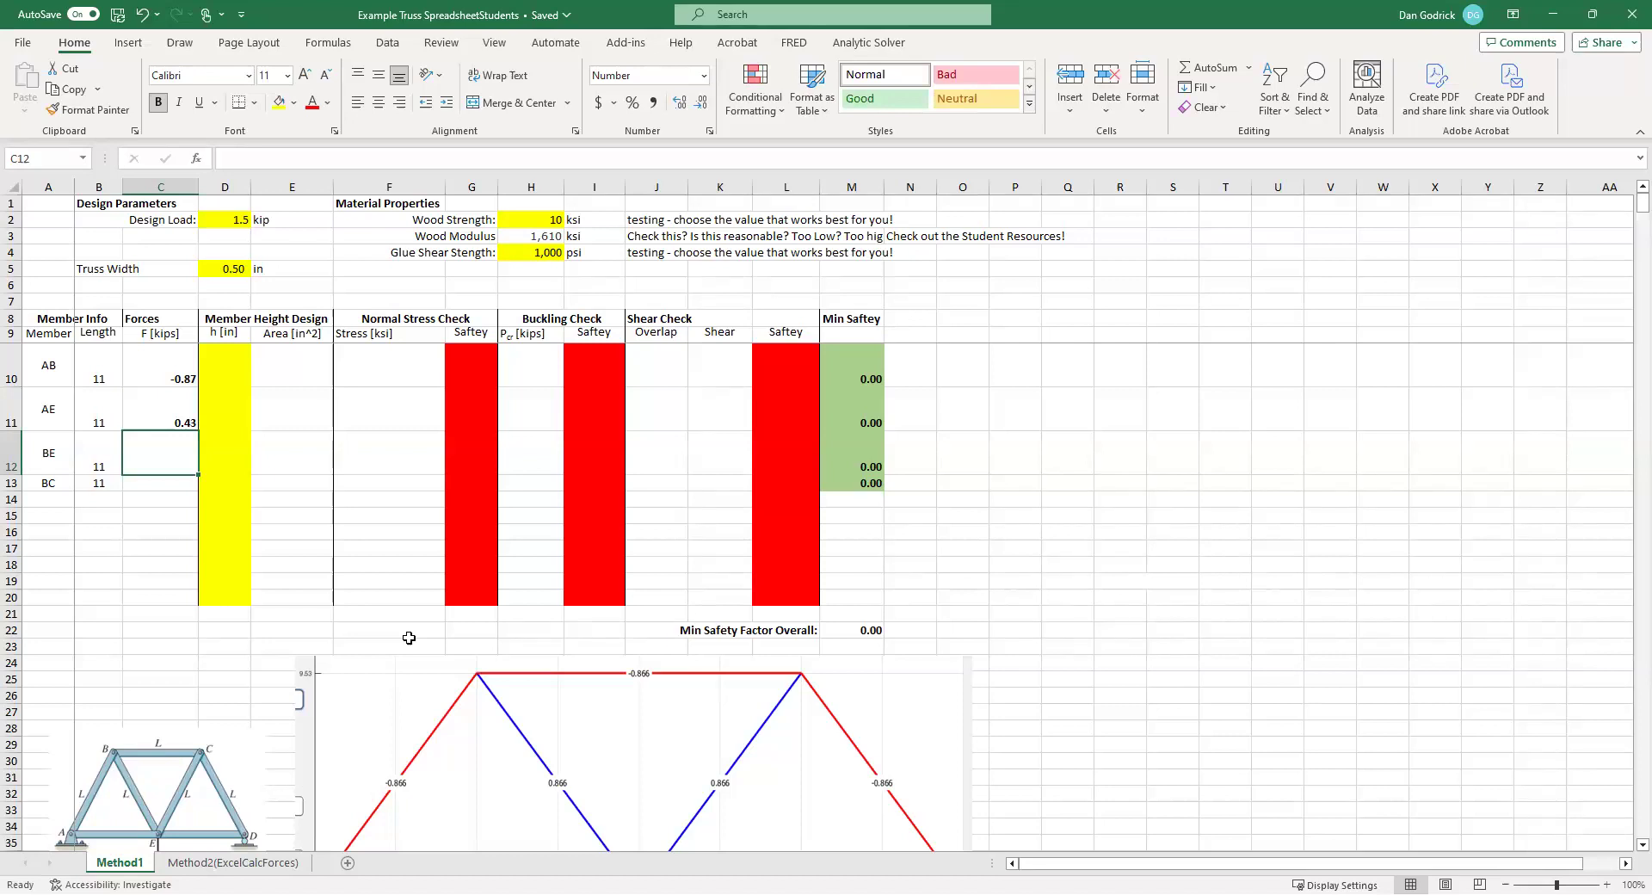
pyautogui.write('.866')
pyautogui.press('Return')
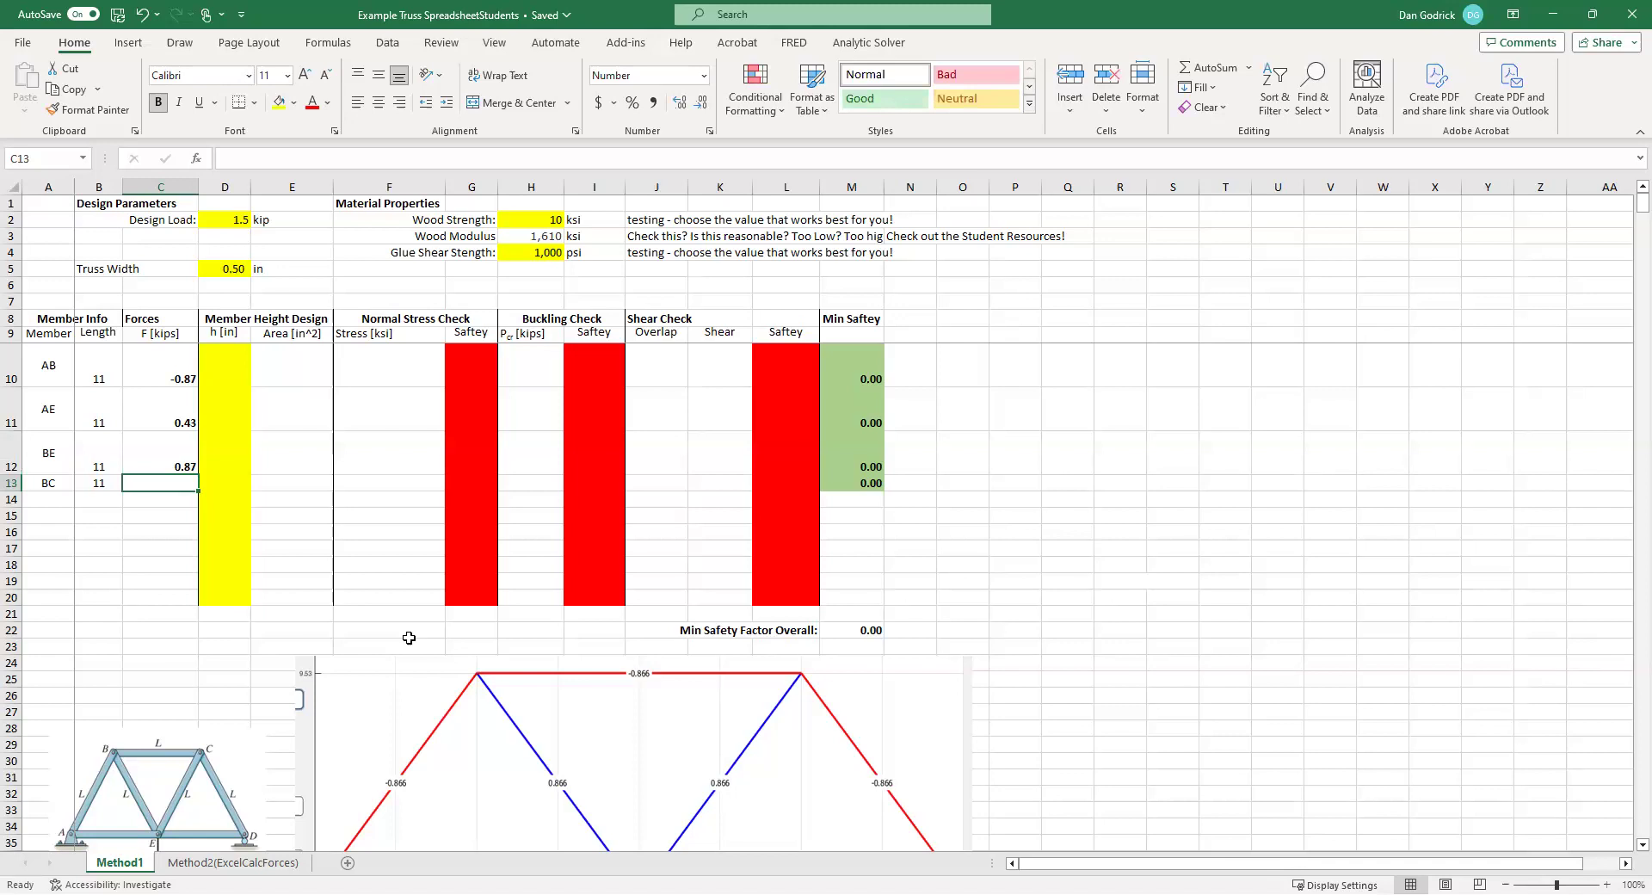
pyautogui.write('-.866')
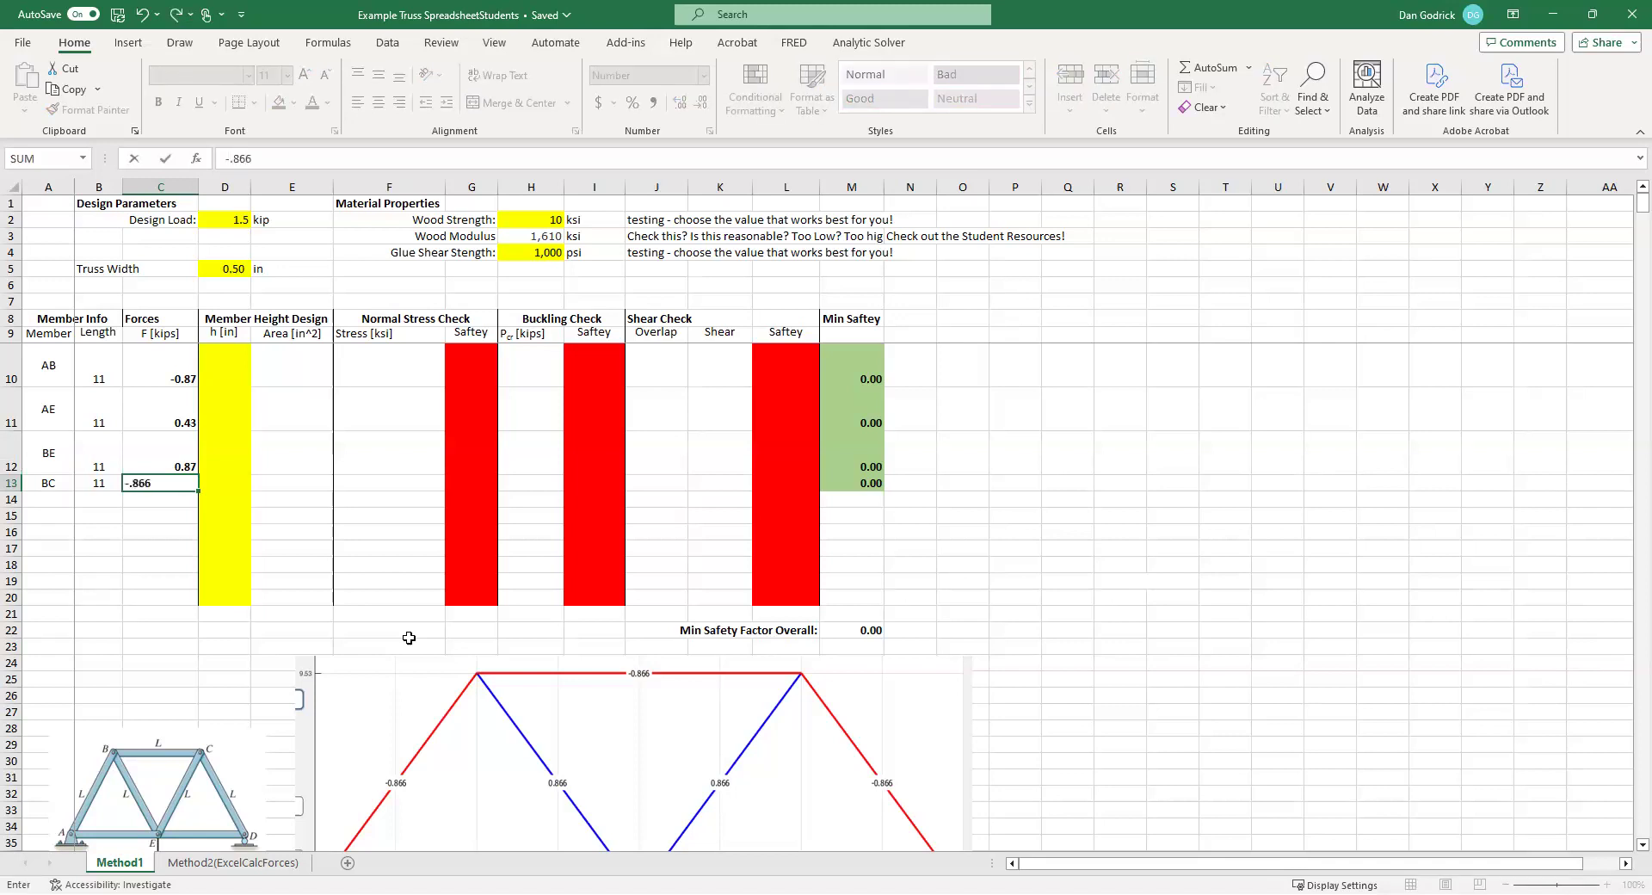
pyautogui.press('Return')
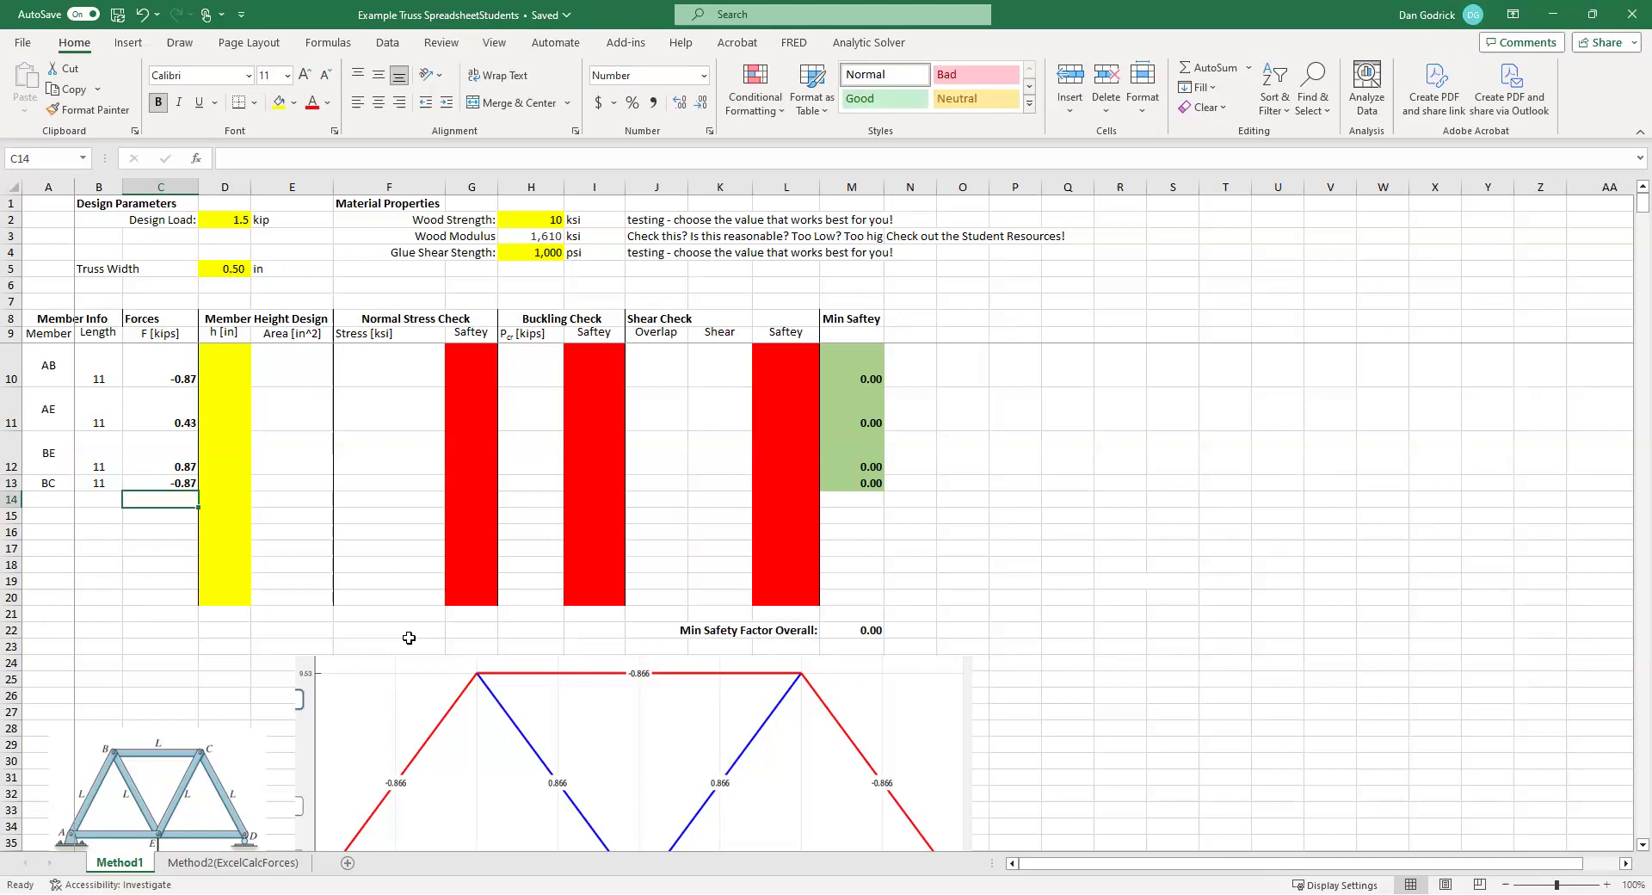
# - Enter 0.75 as AB's height in D10 and fill it down through BC in D13
pyautogui.click(207, 269)
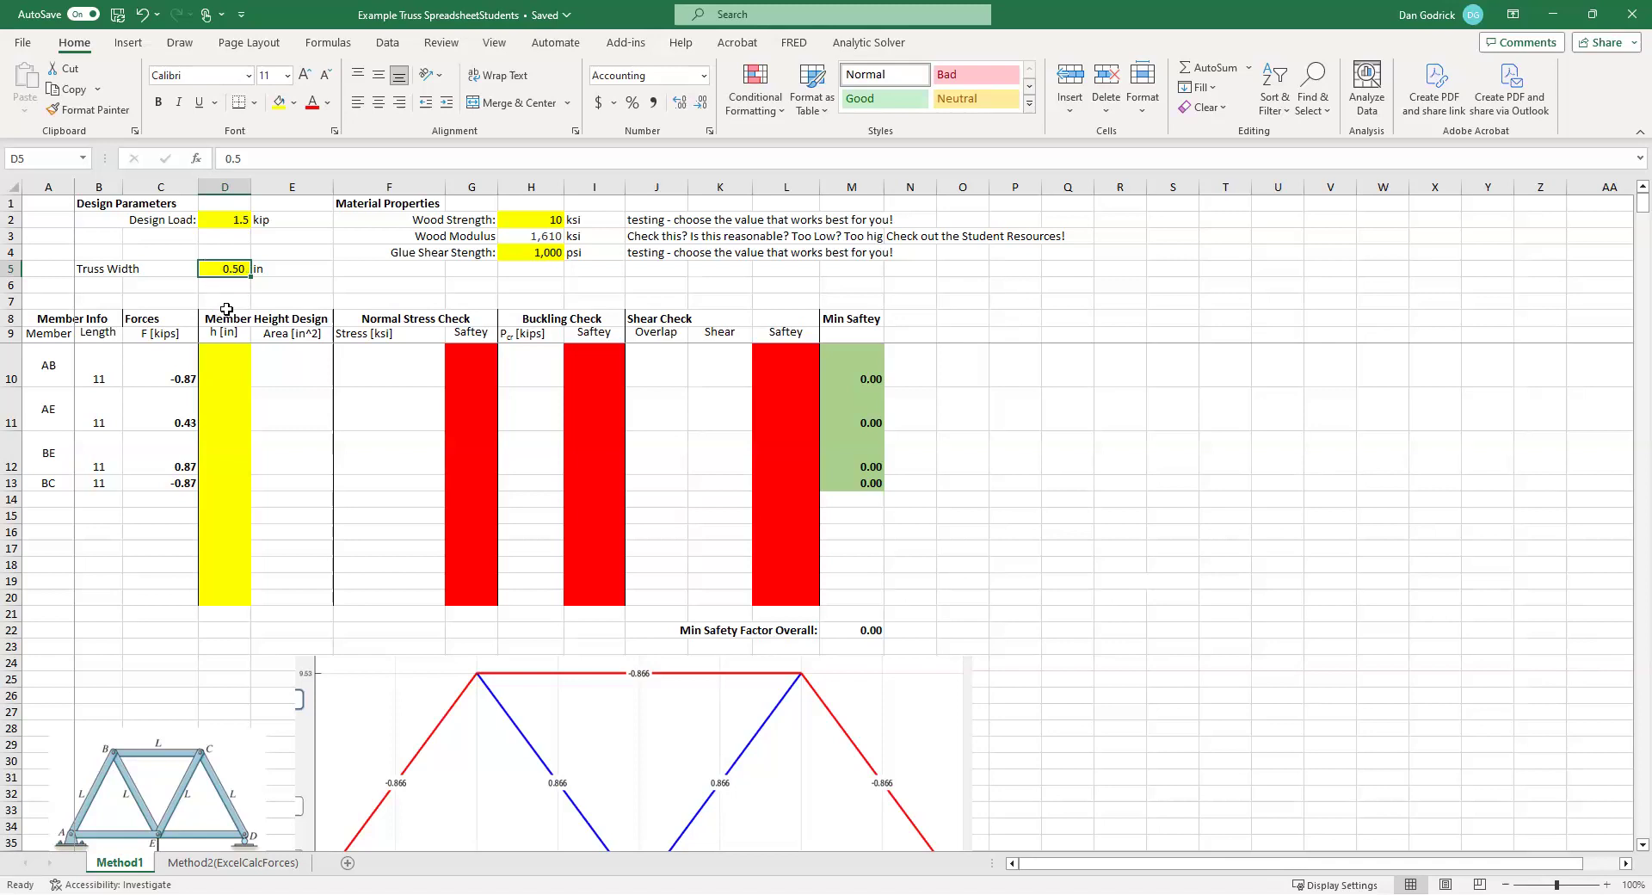
pyautogui.click(246, 356)
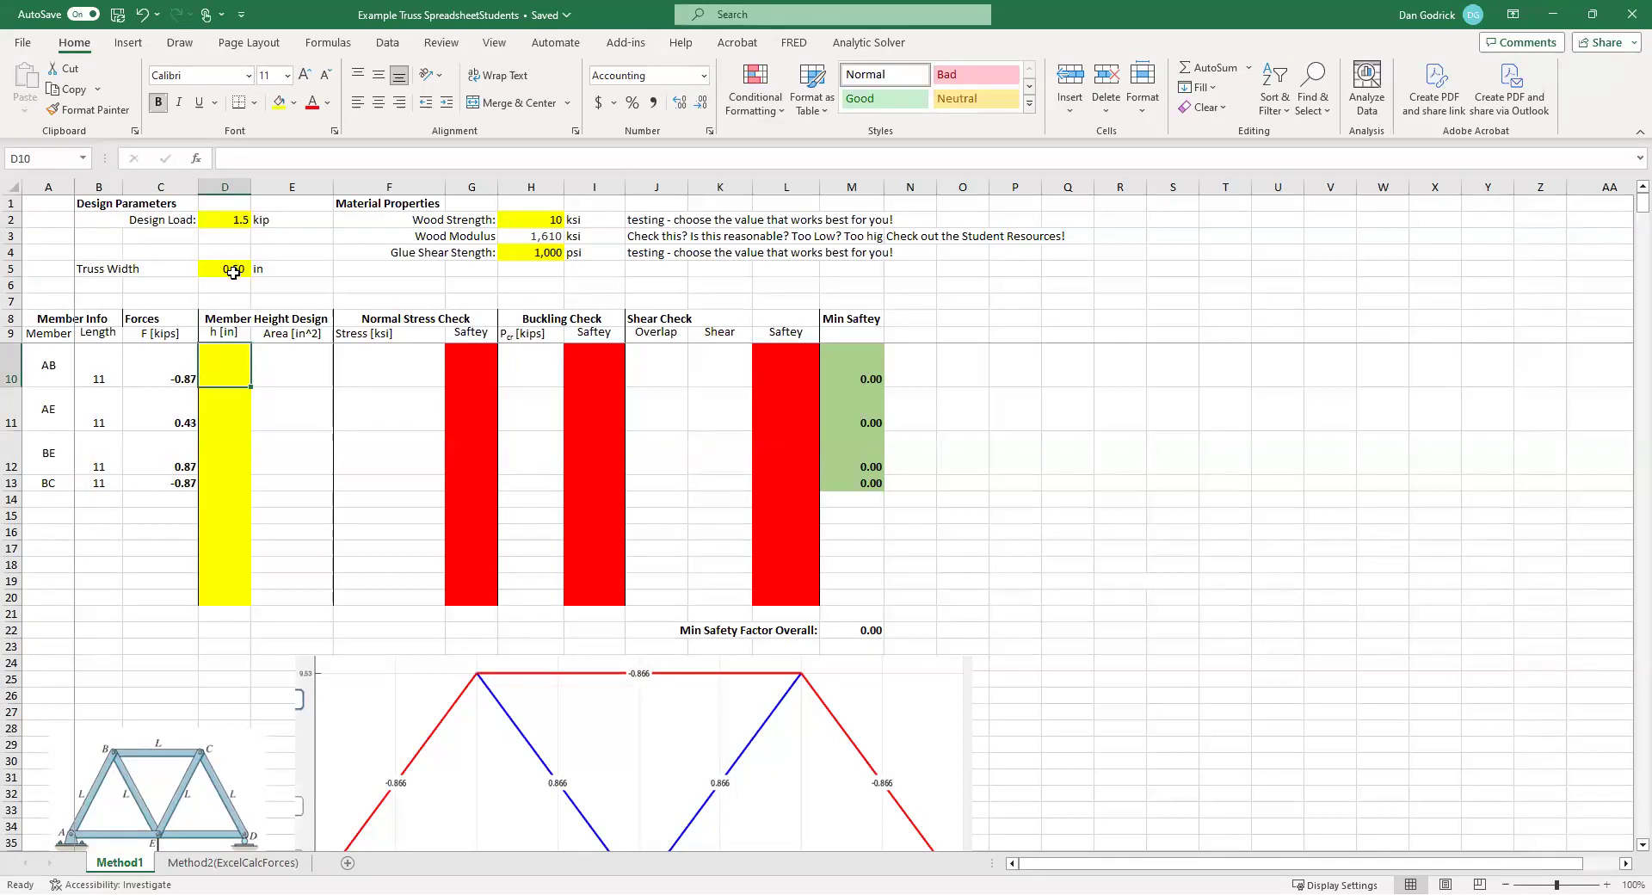
pyautogui.click(235, 267)
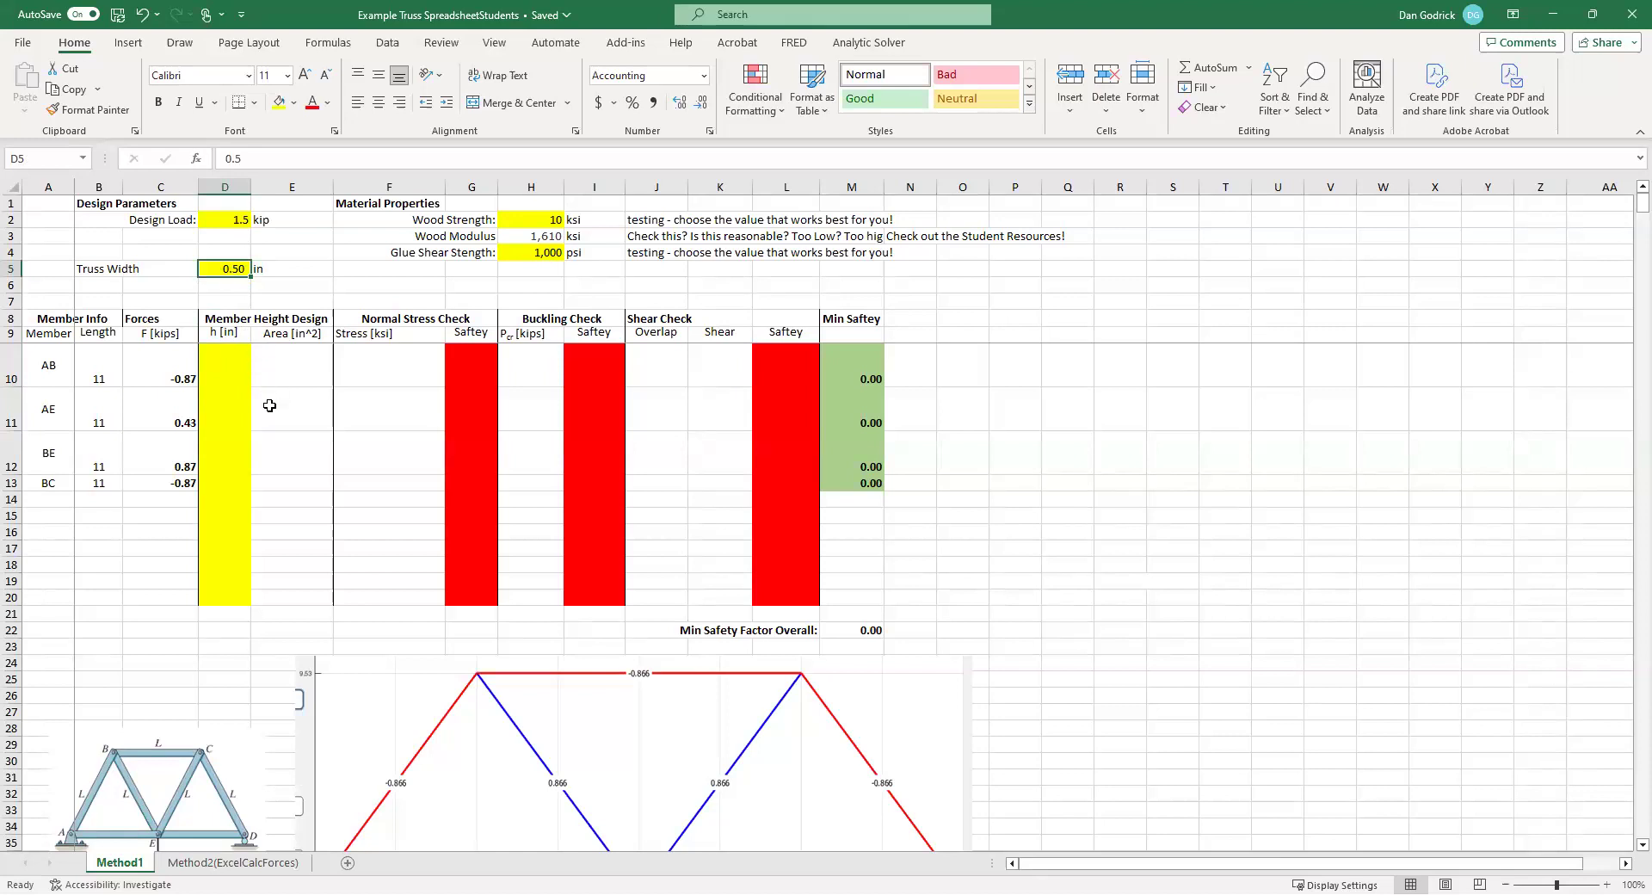
pyautogui.click(227, 376)
pyautogui.write('0.75')
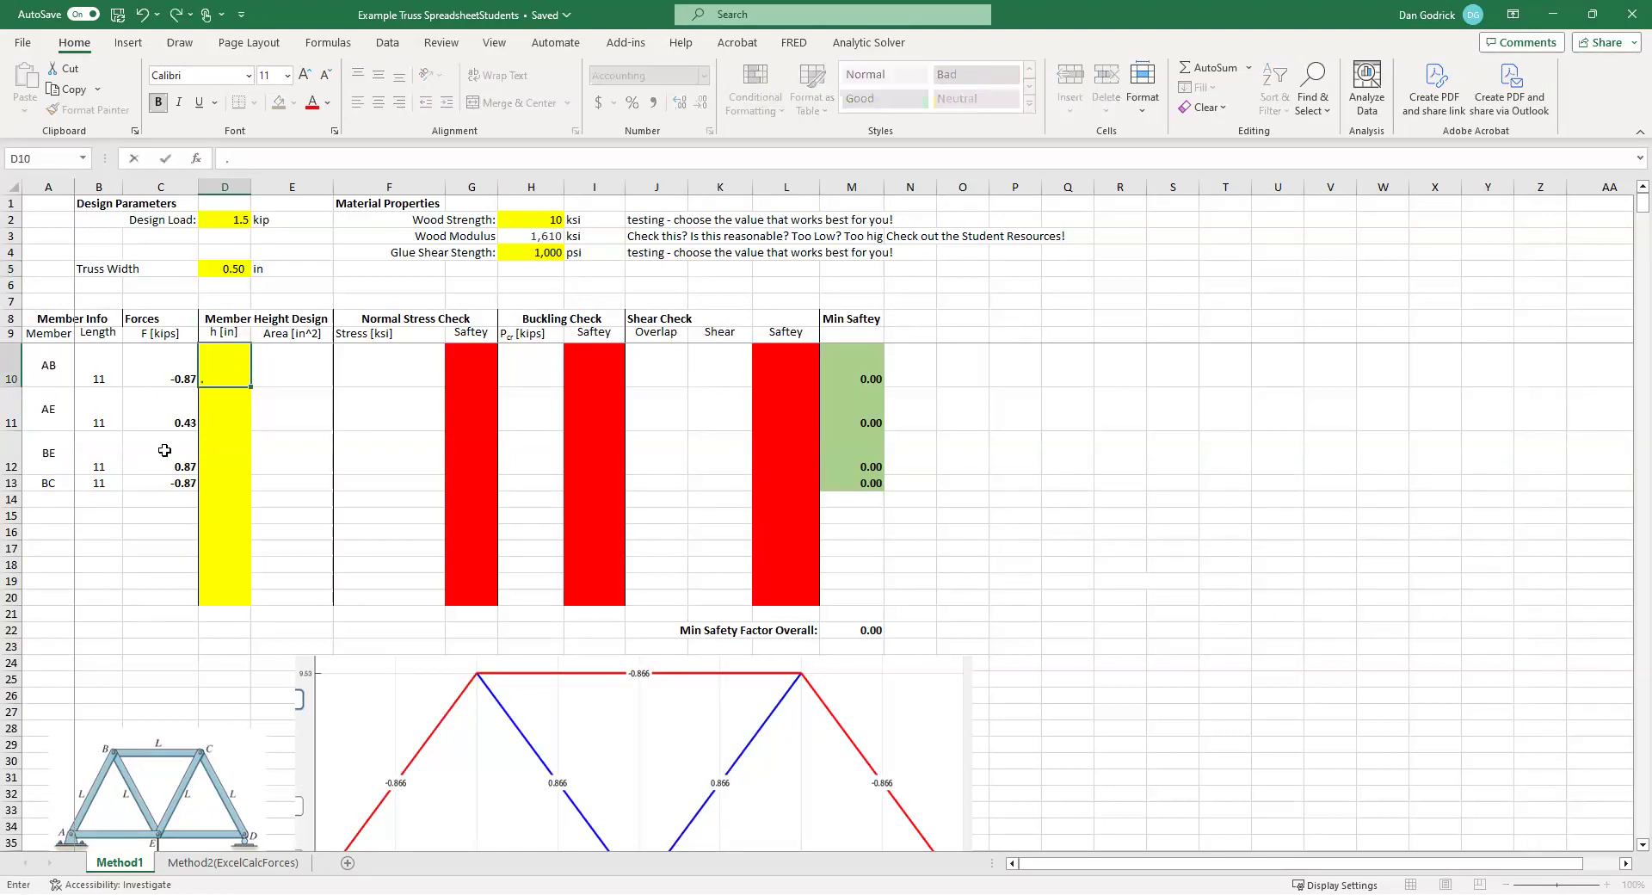
pyautogui.press('Return')
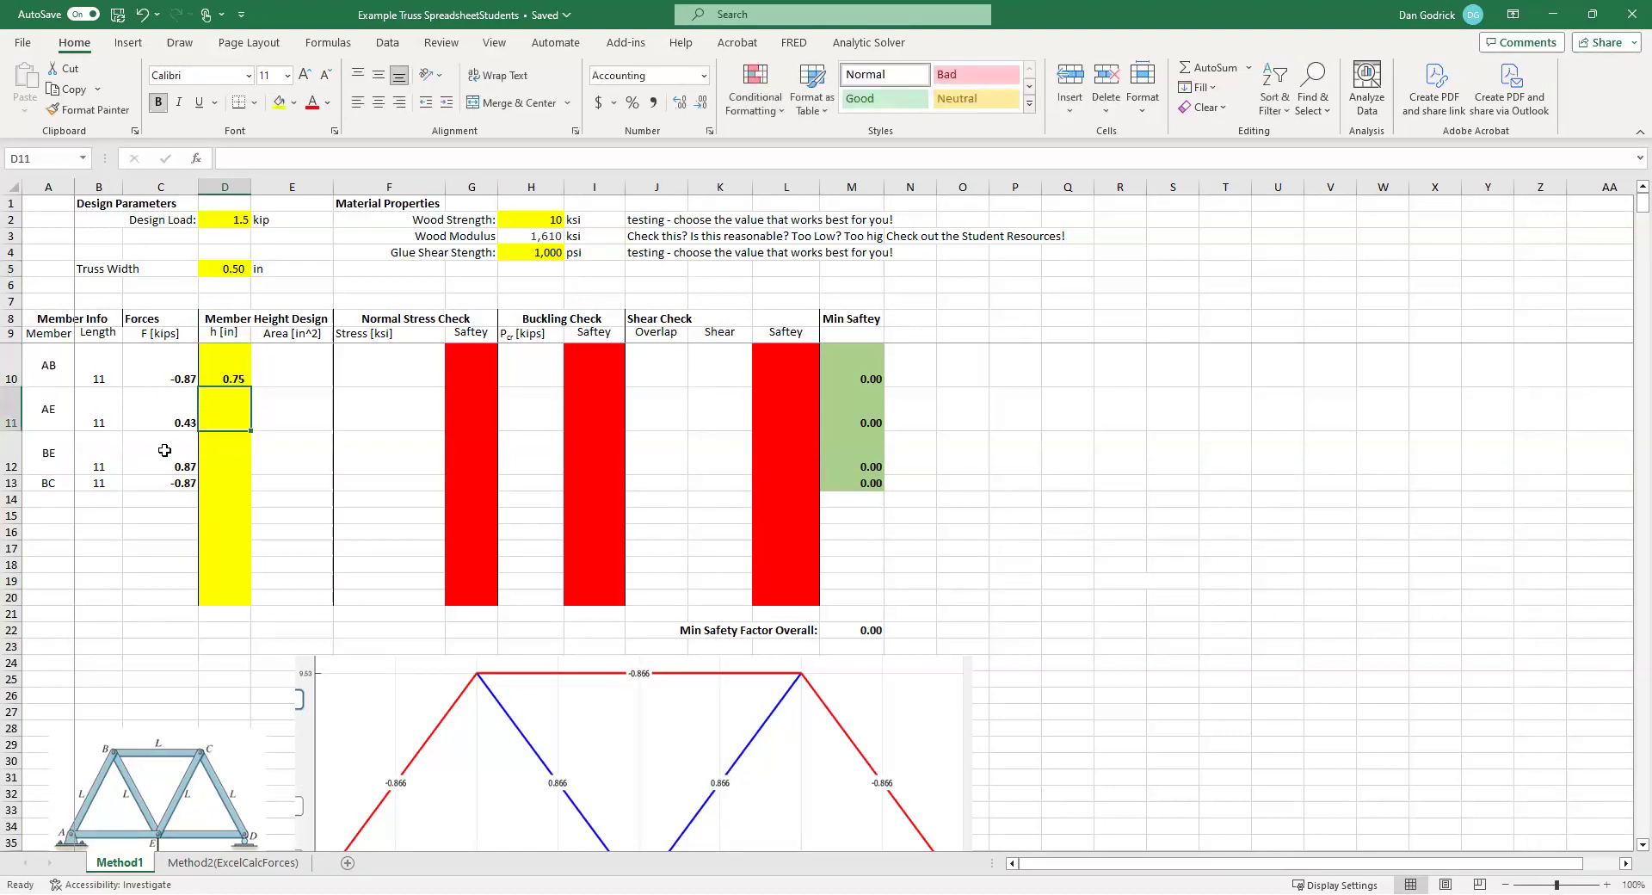
pyautogui.press('Up')
pyautogui.hotkey('shift', 'Down')
pyautogui.hotkey('shift', 'Down')
pyautogui.hotkey('shift', 'Down')
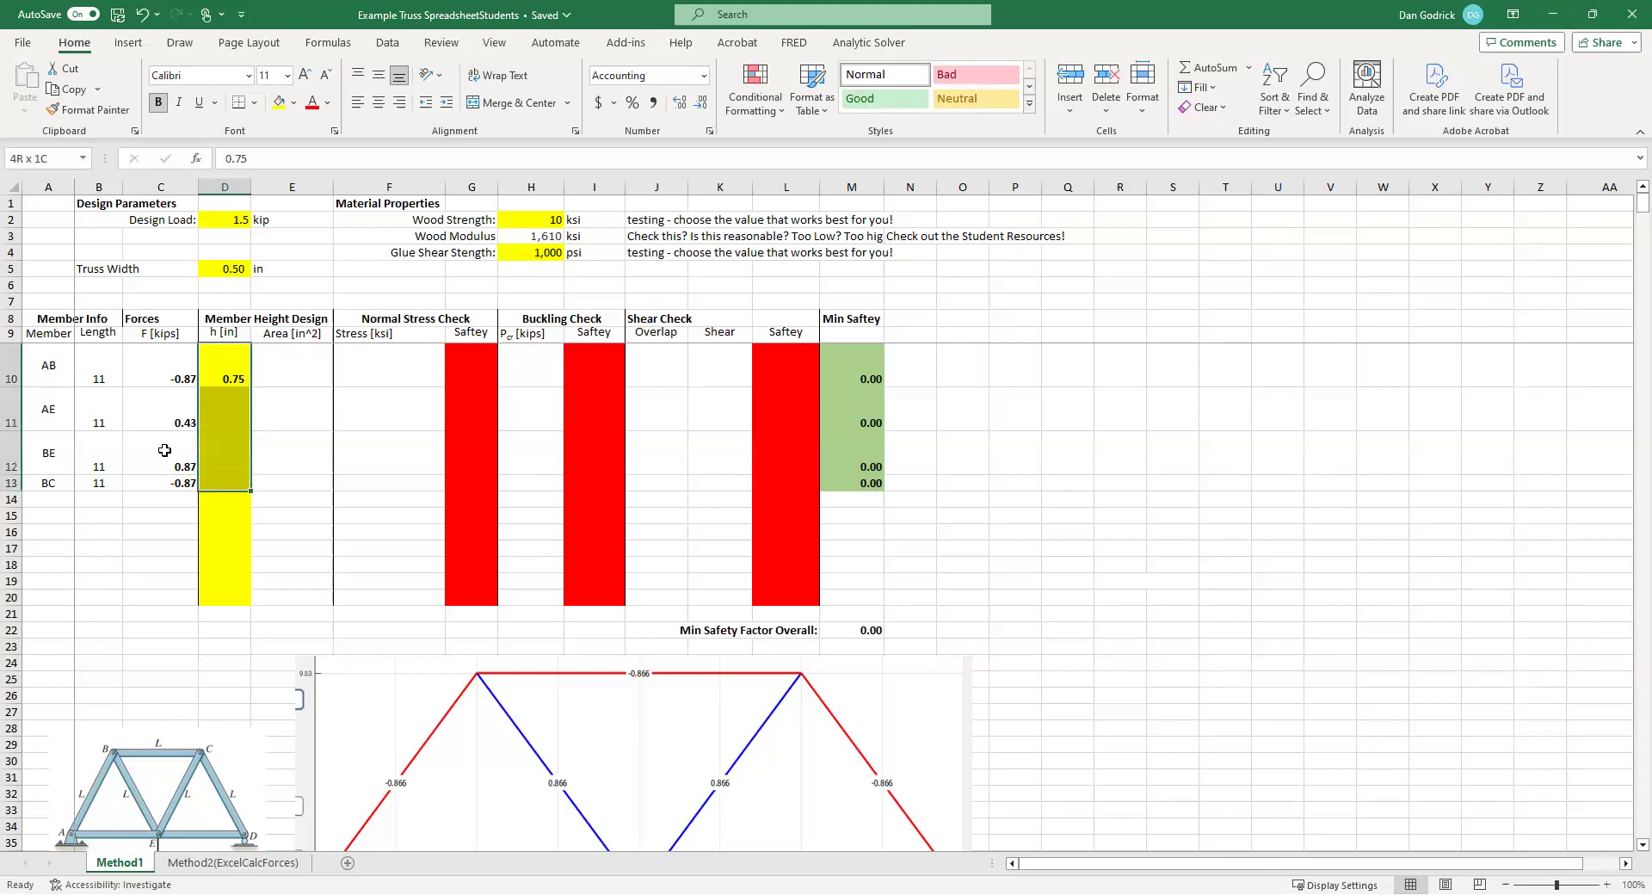
pyautogui.hotkey('ctrl', 'd')
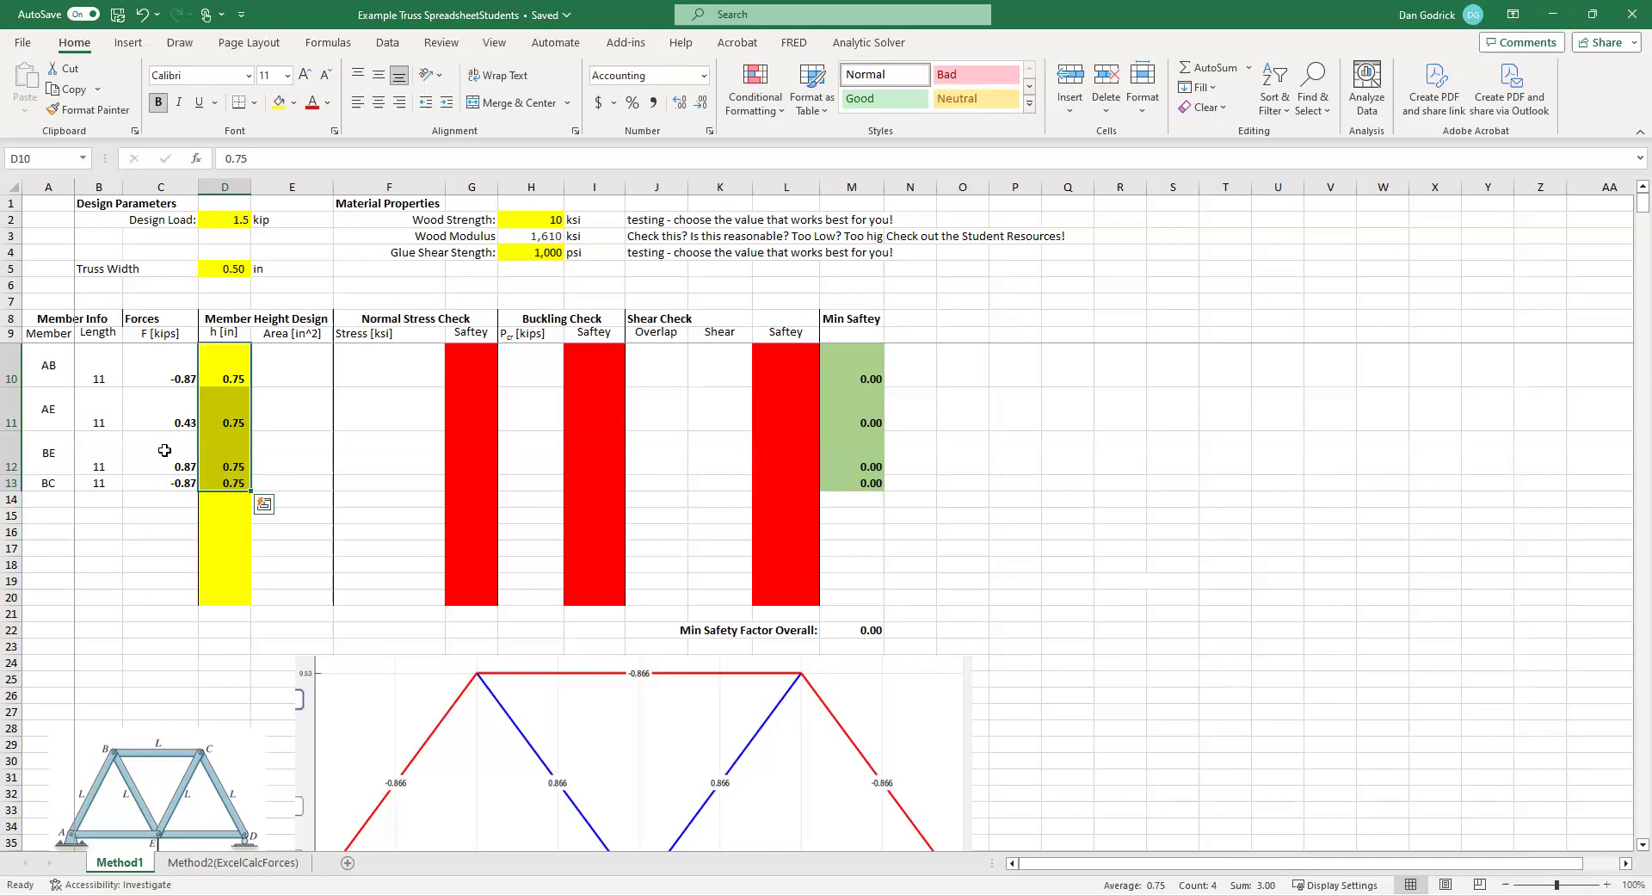
pyautogui.press('Right')
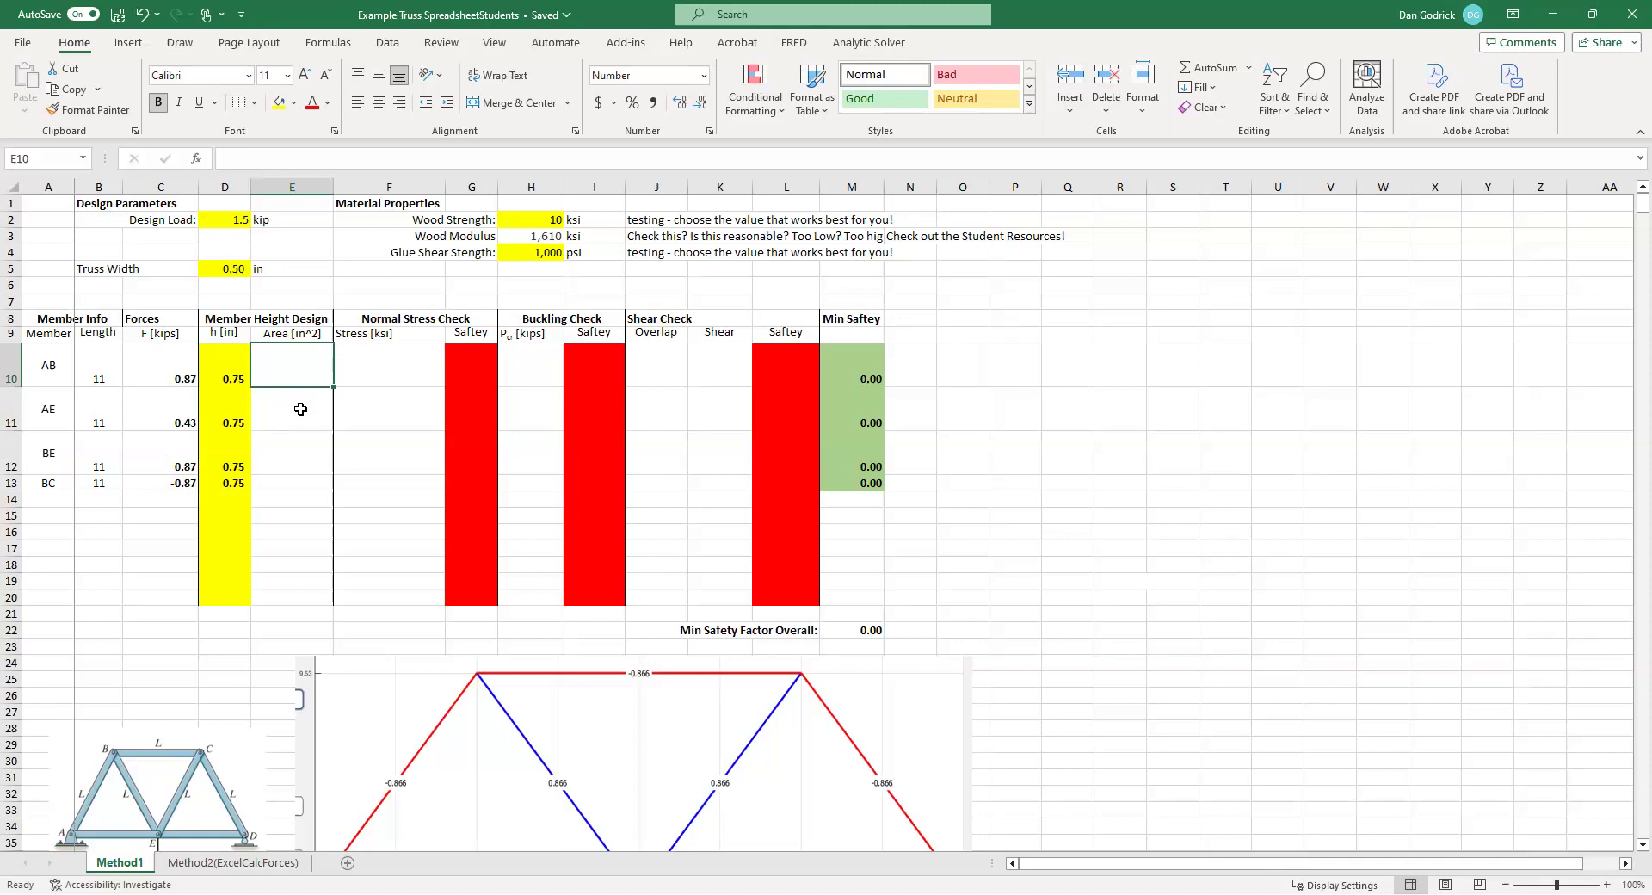
pyautogui.click(422, 317)
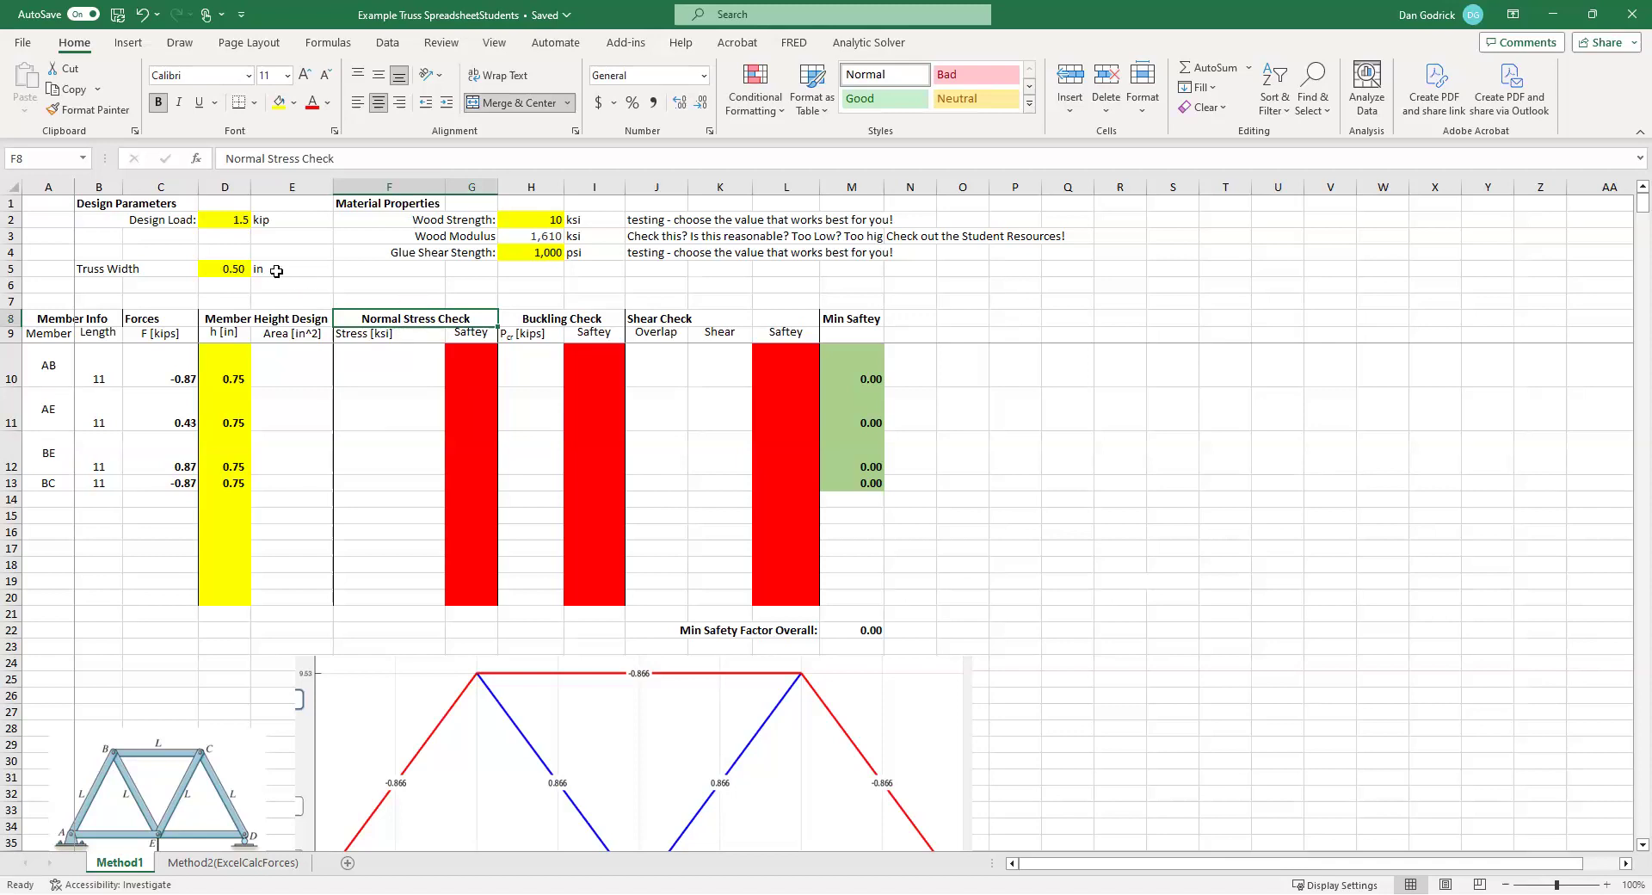
# - Enter =$D$5*D10 in E10 and fill it down to E13, giving 0.38 in² areas
pyautogui.click(293, 369)
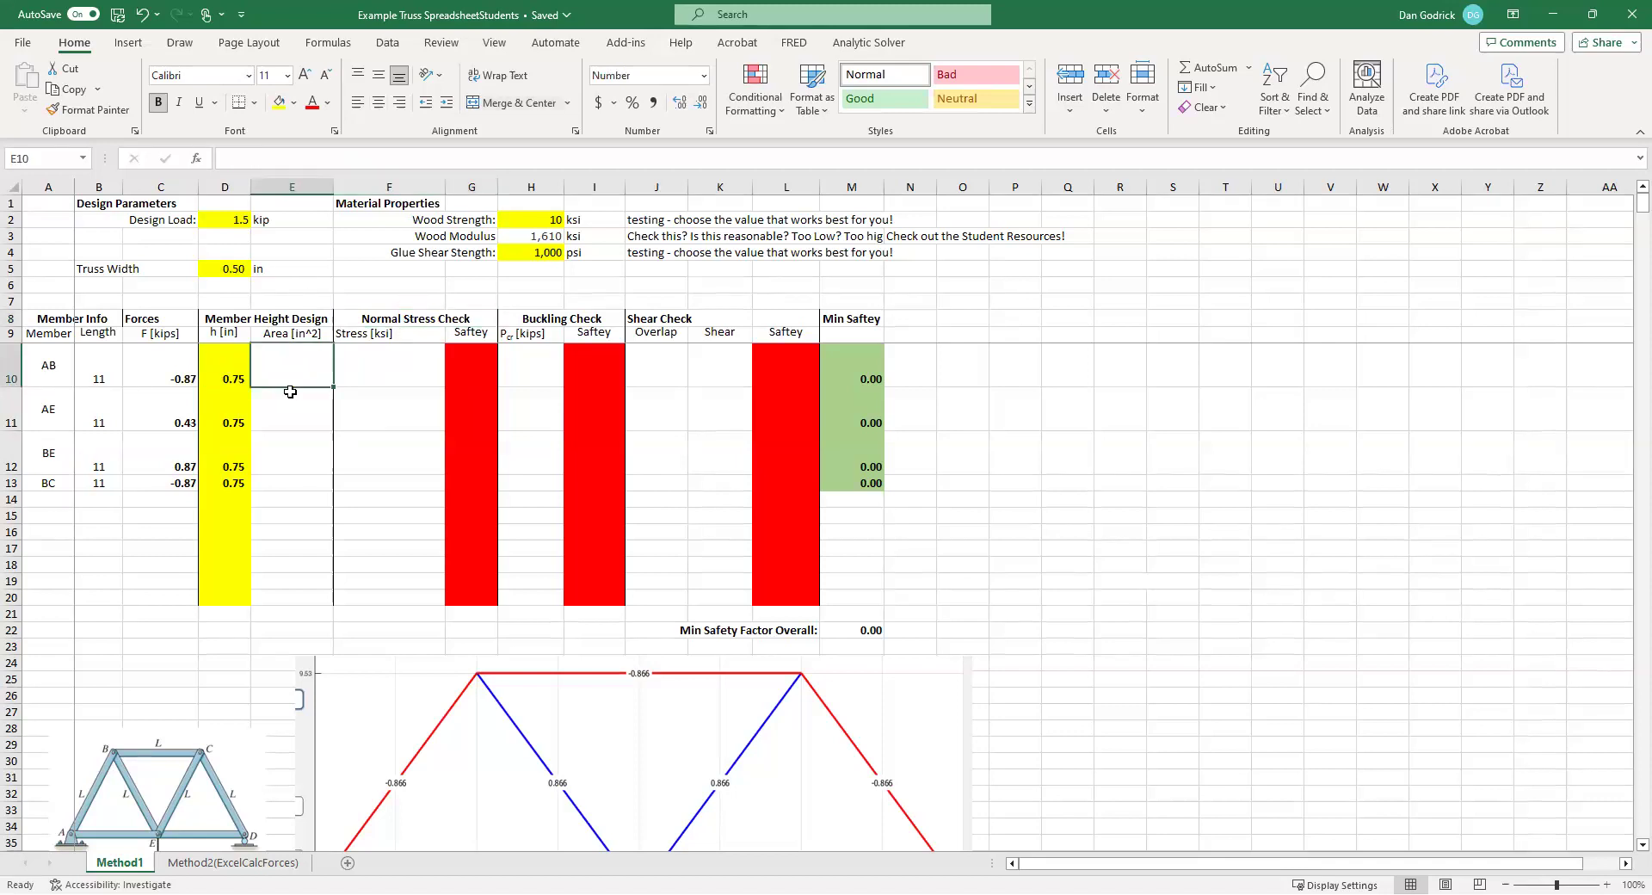
pyautogui.write('=')
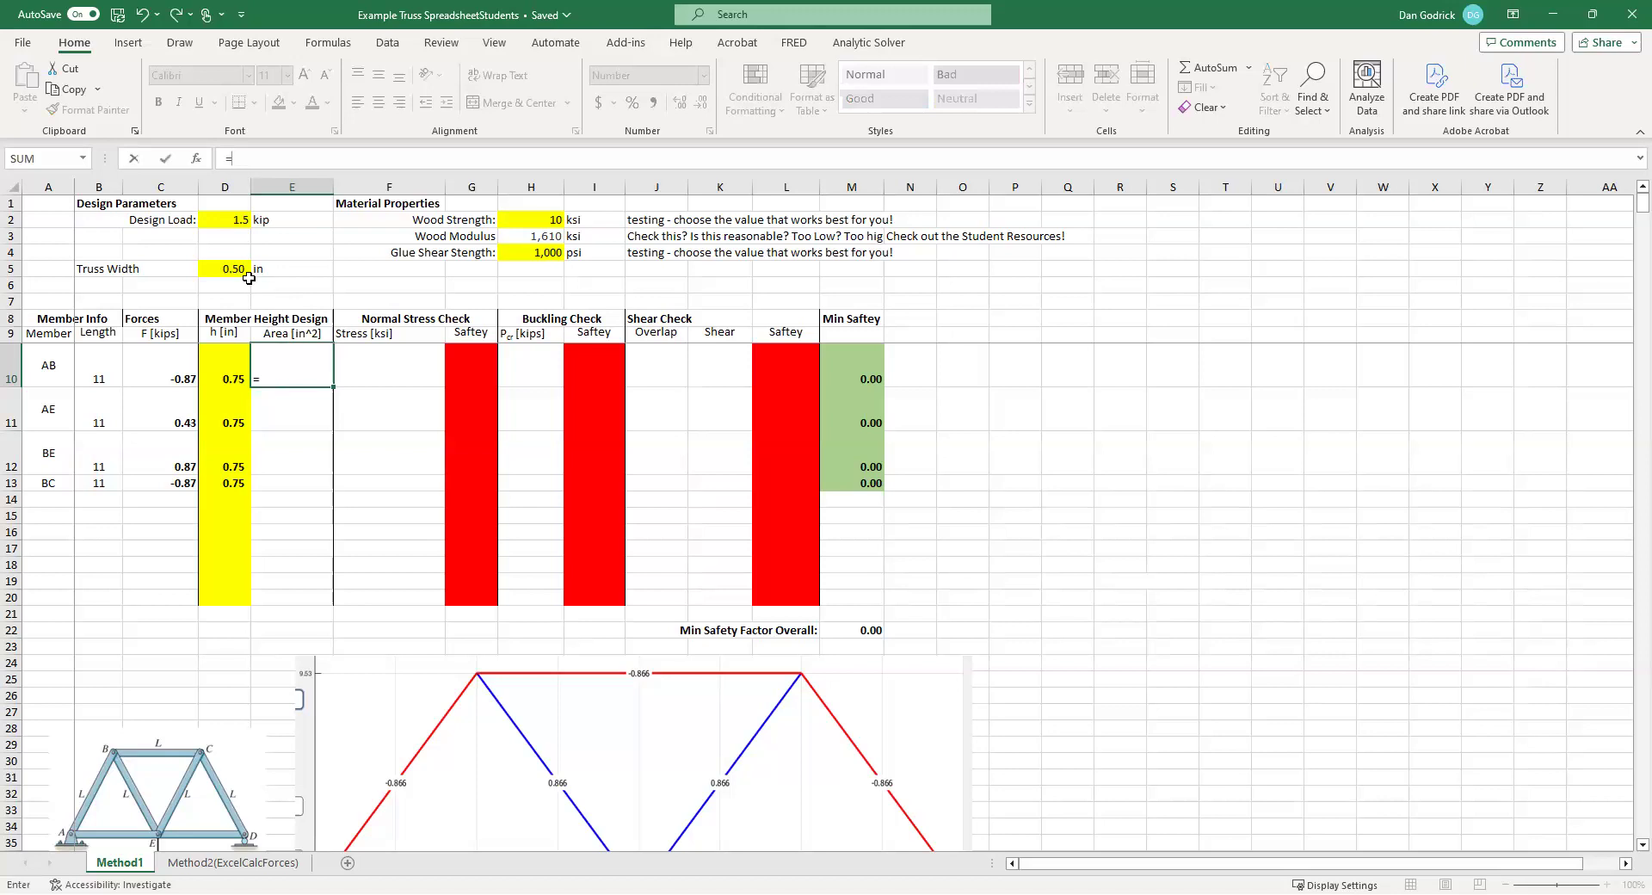
pyautogui.click(240, 272)
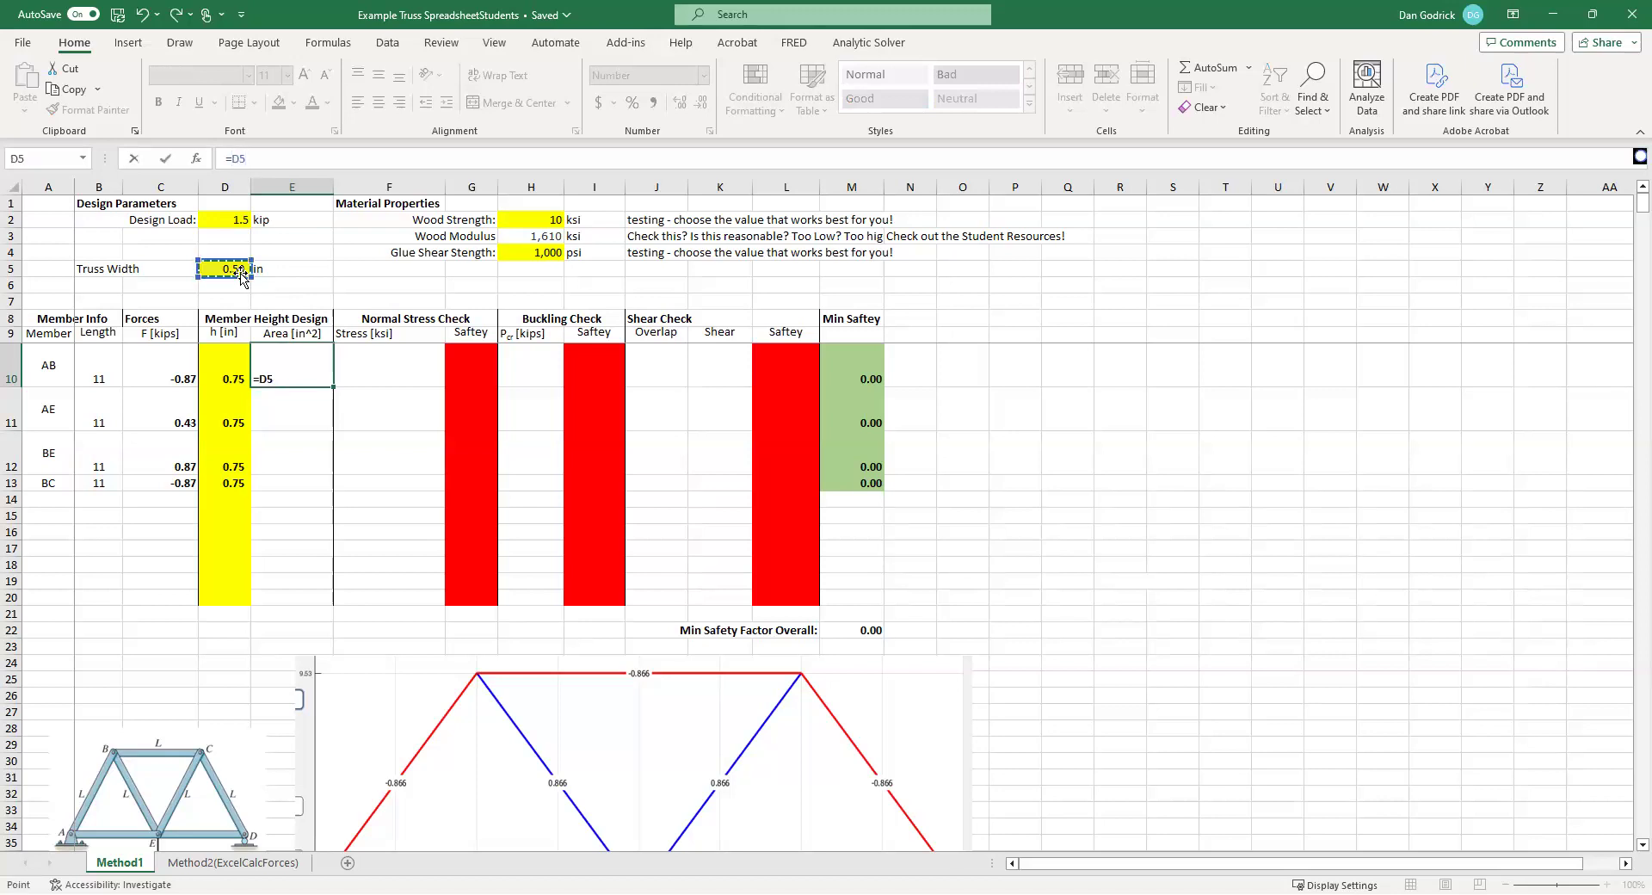
pyautogui.press('F4')
pyautogui.write('*')
pyautogui.click(230, 373)
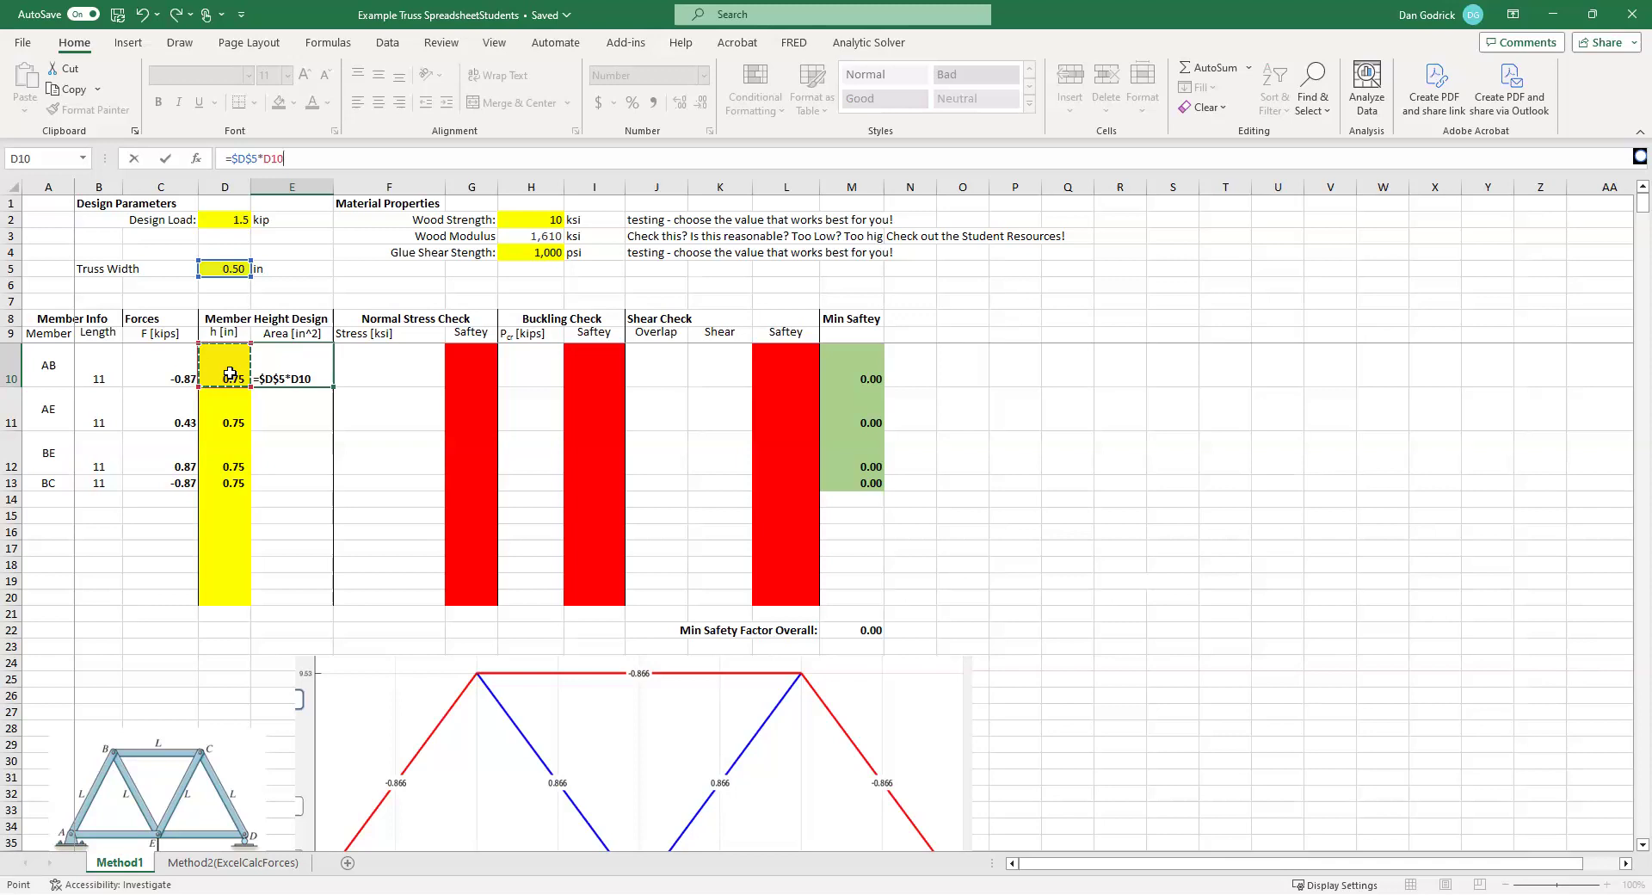
pyautogui.hotkey('ctrl', 'Return')
pyautogui.hotkey('shift', 'Down')
pyautogui.hotkey('shift', 'Down')
pyautogui.hotkey('shift', 'Down')
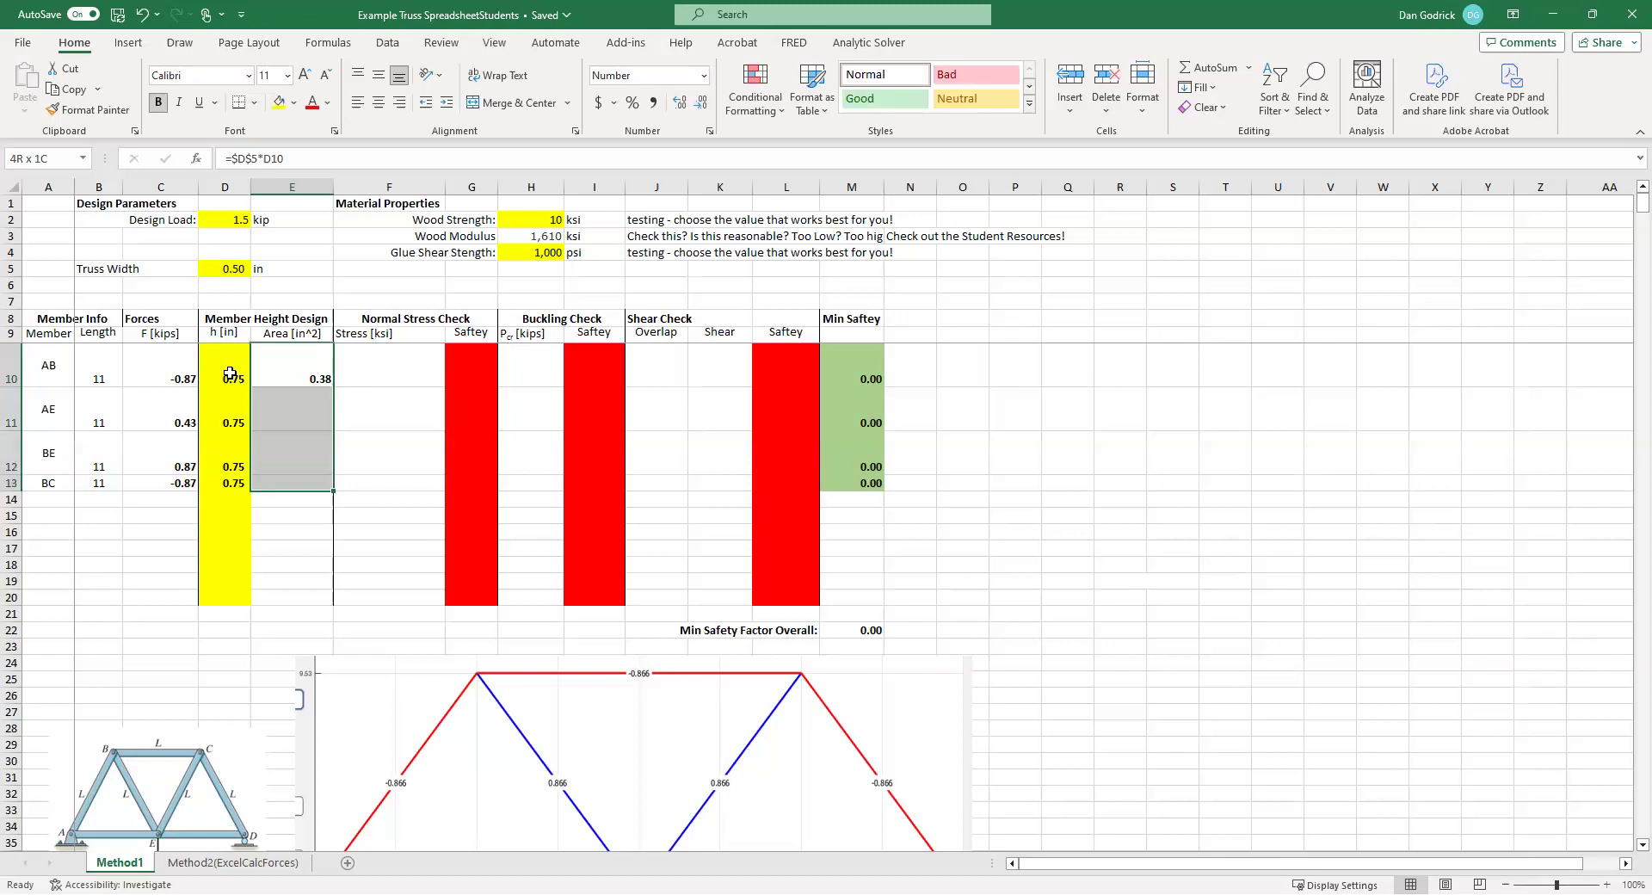
pyautogui.hotkey('shift', 'Up')
pyautogui.hotkey('shift', 'Up')
pyautogui.hotkey('shift', 'Up')
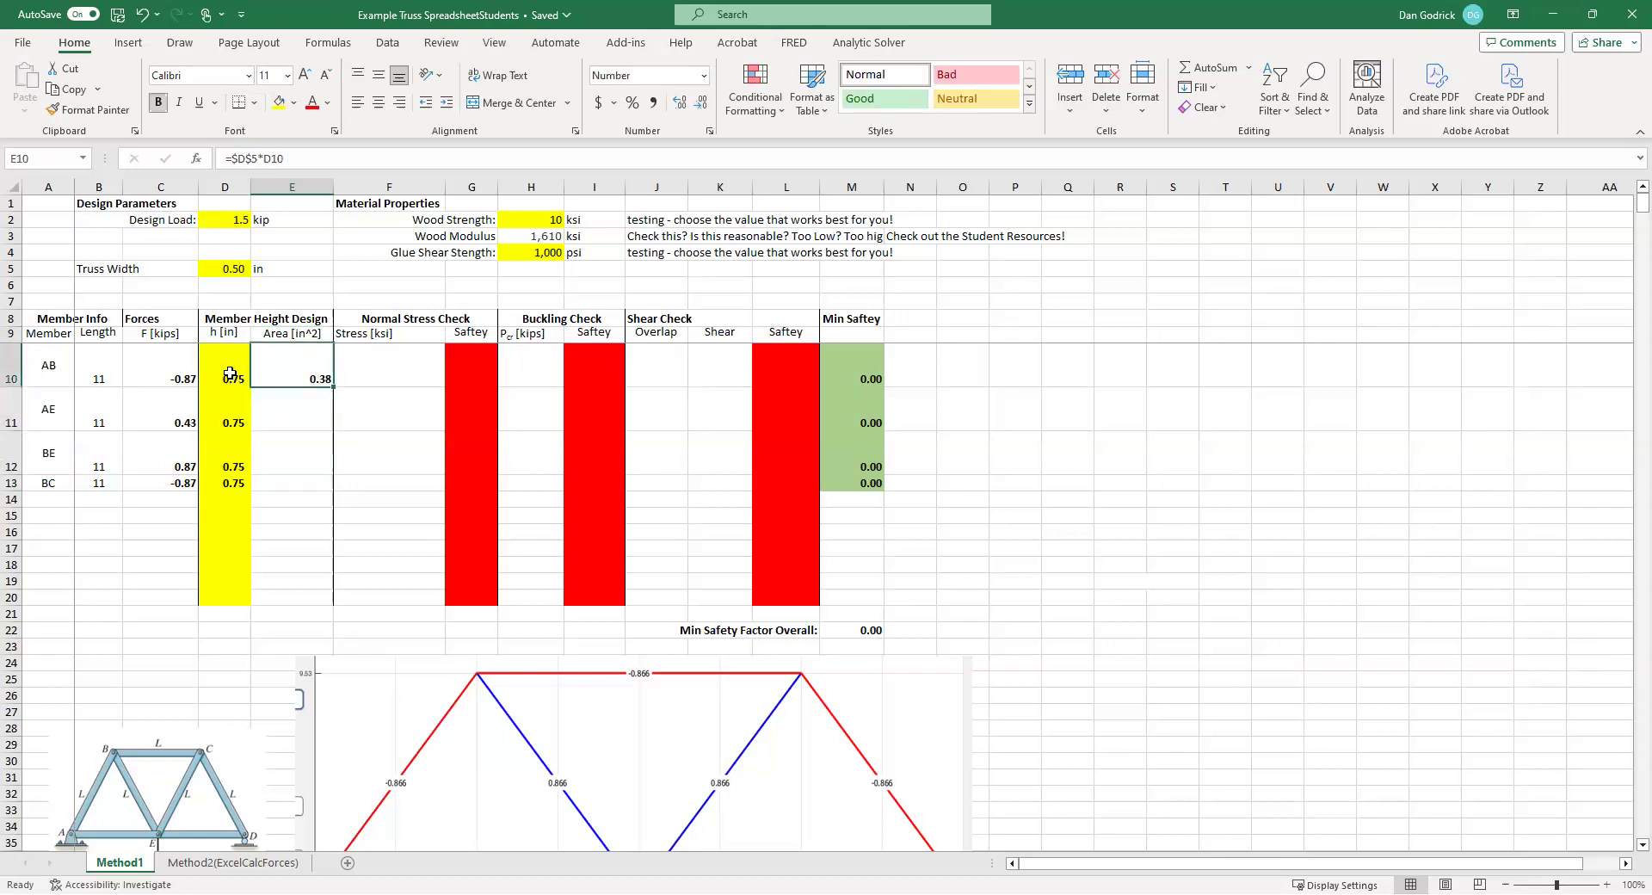
pyautogui.hotkey('shift', 'Down')
pyautogui.hotkey('shift', 'Down')
pyautogui.hotkey('shift', 'Down')
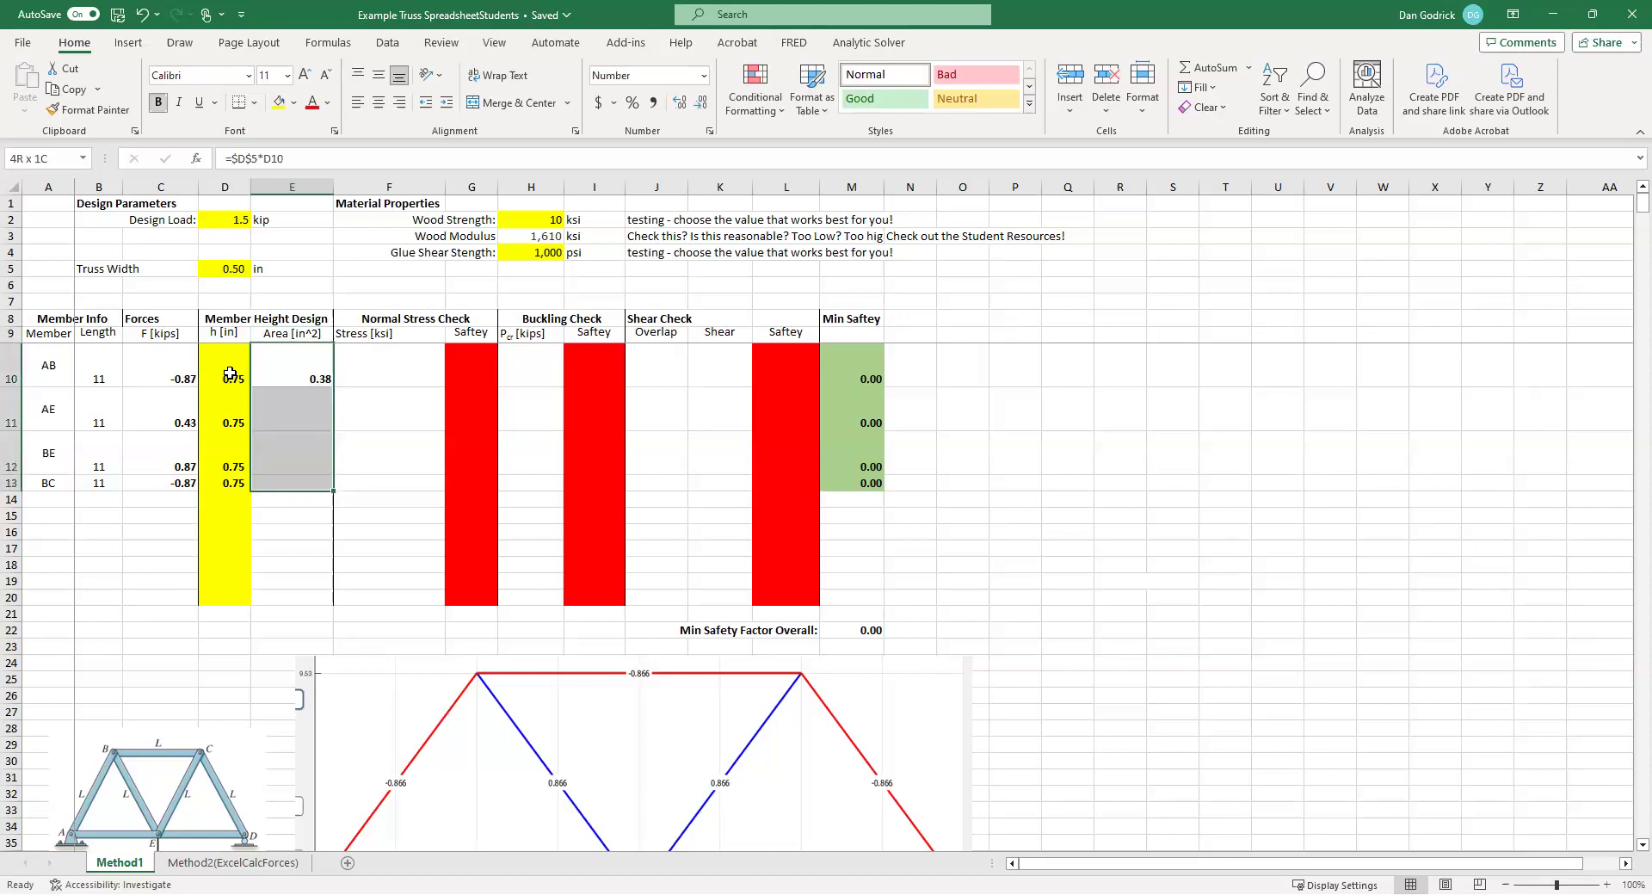
pyautogui.hotkey('ctrl', 'd')
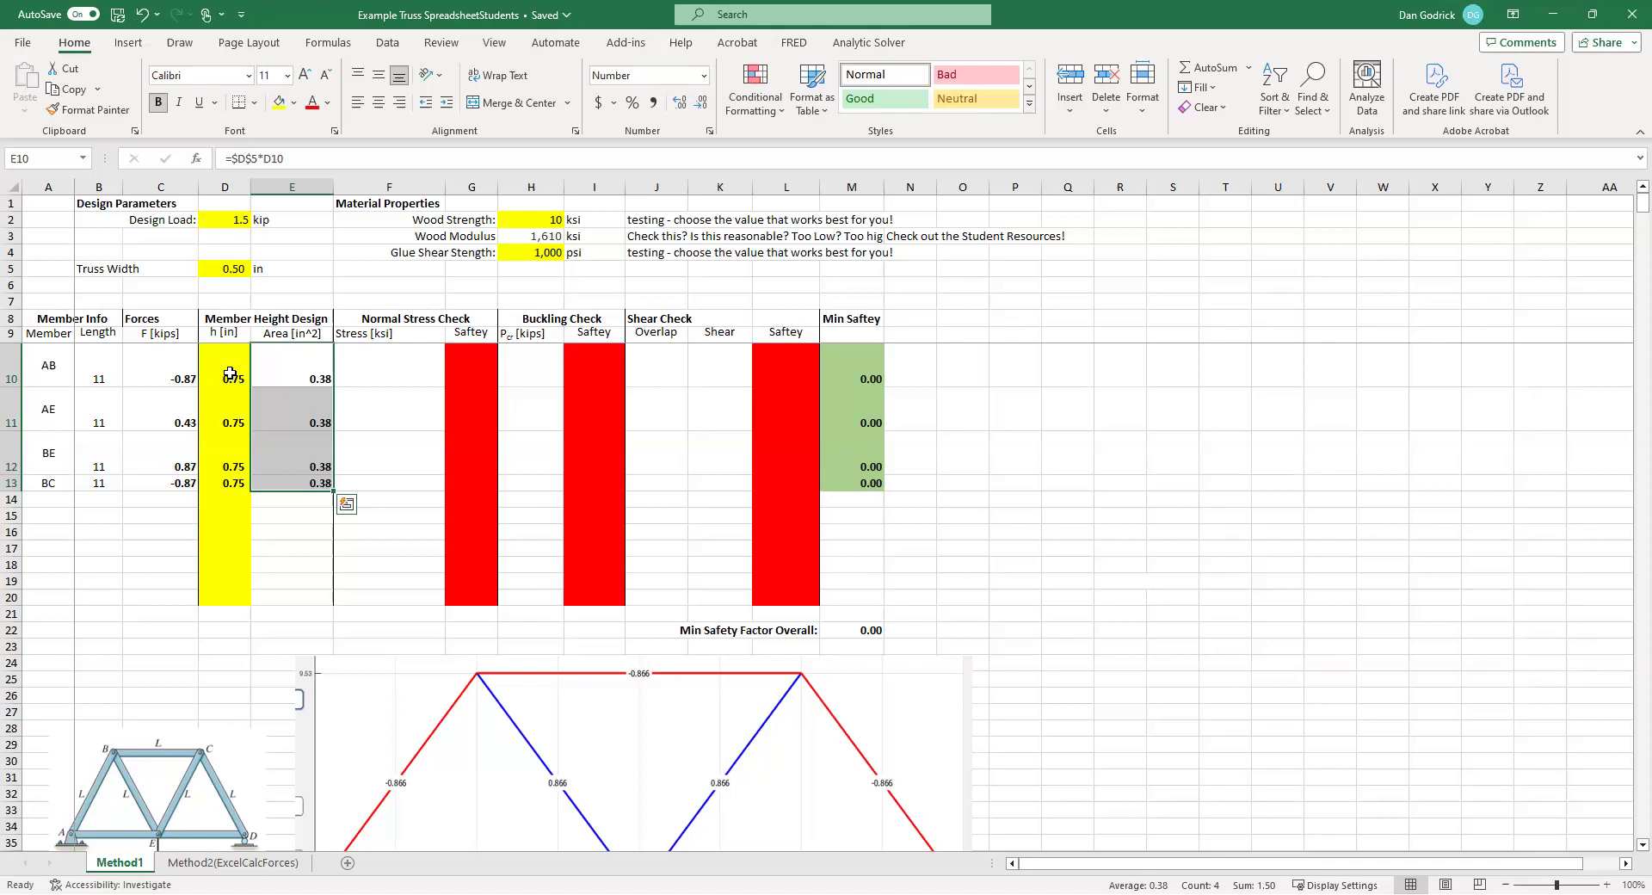
# - Enter =ABS(C10/E10) in F10 and fill down to F13: stresses 2.31, 1.15, 2.31, 2.31 ksi
pyautogui.press('Right')
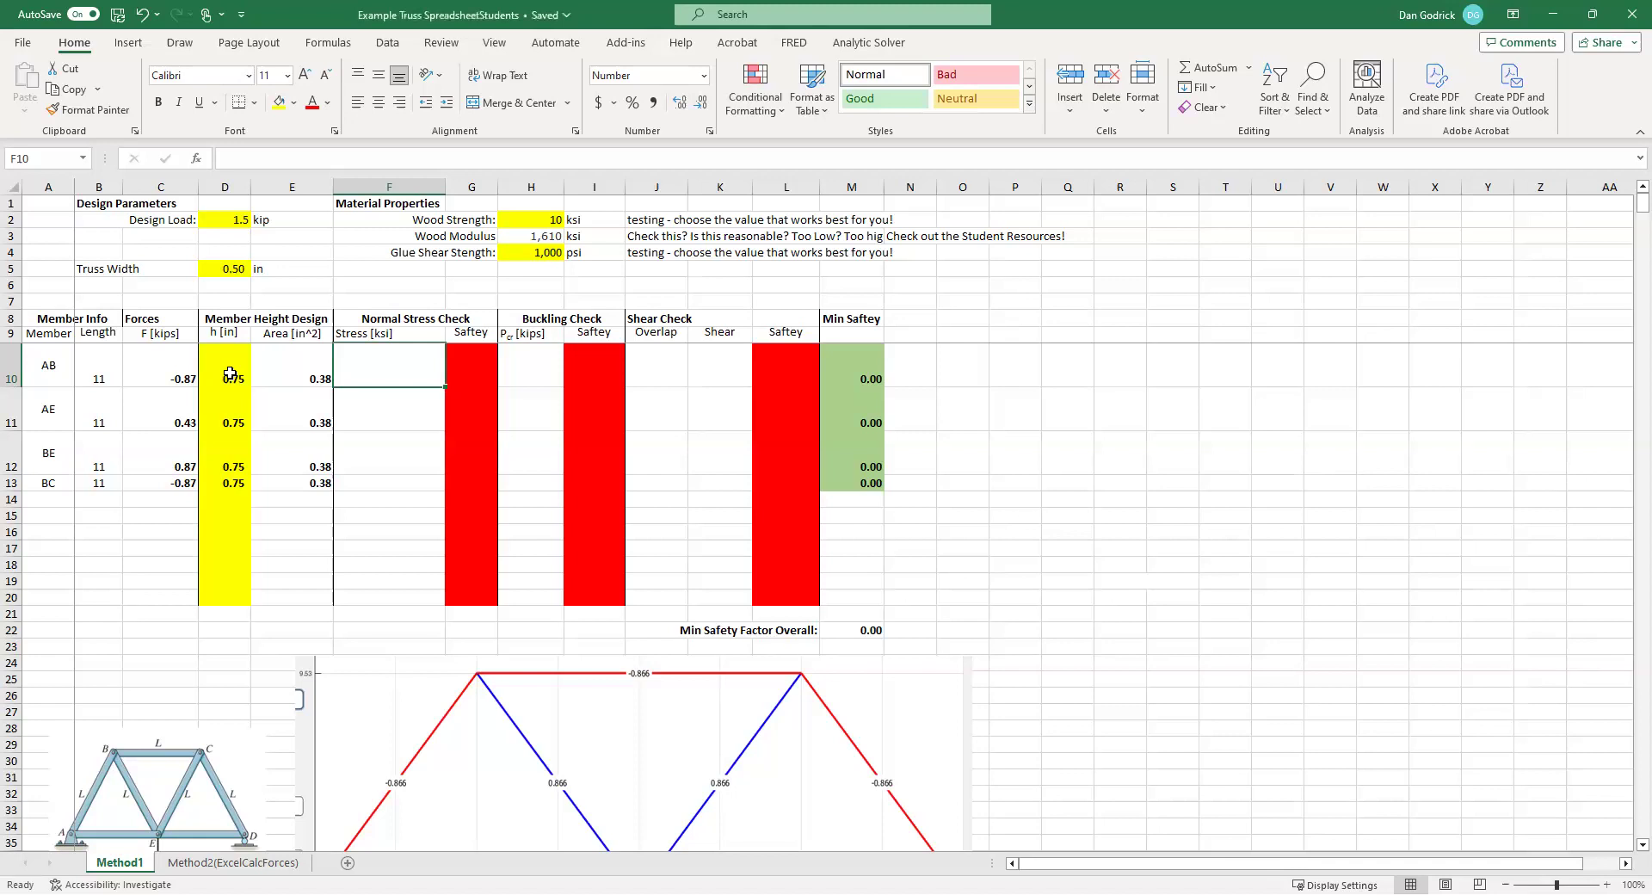
pyautogui.write('=')
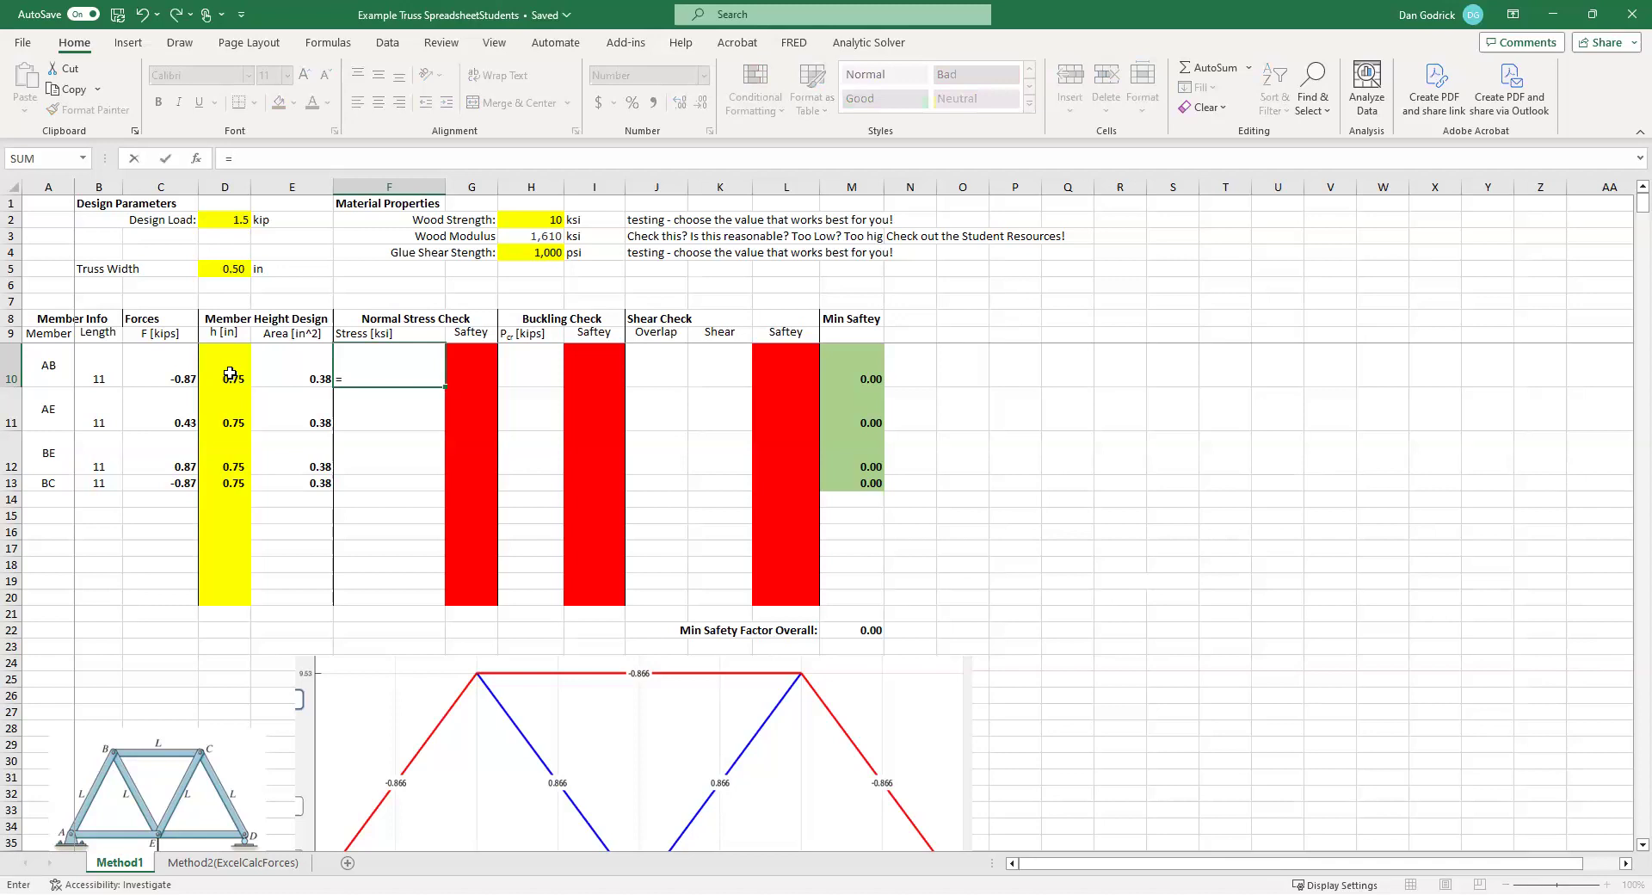
pyautogui.write('abs(')
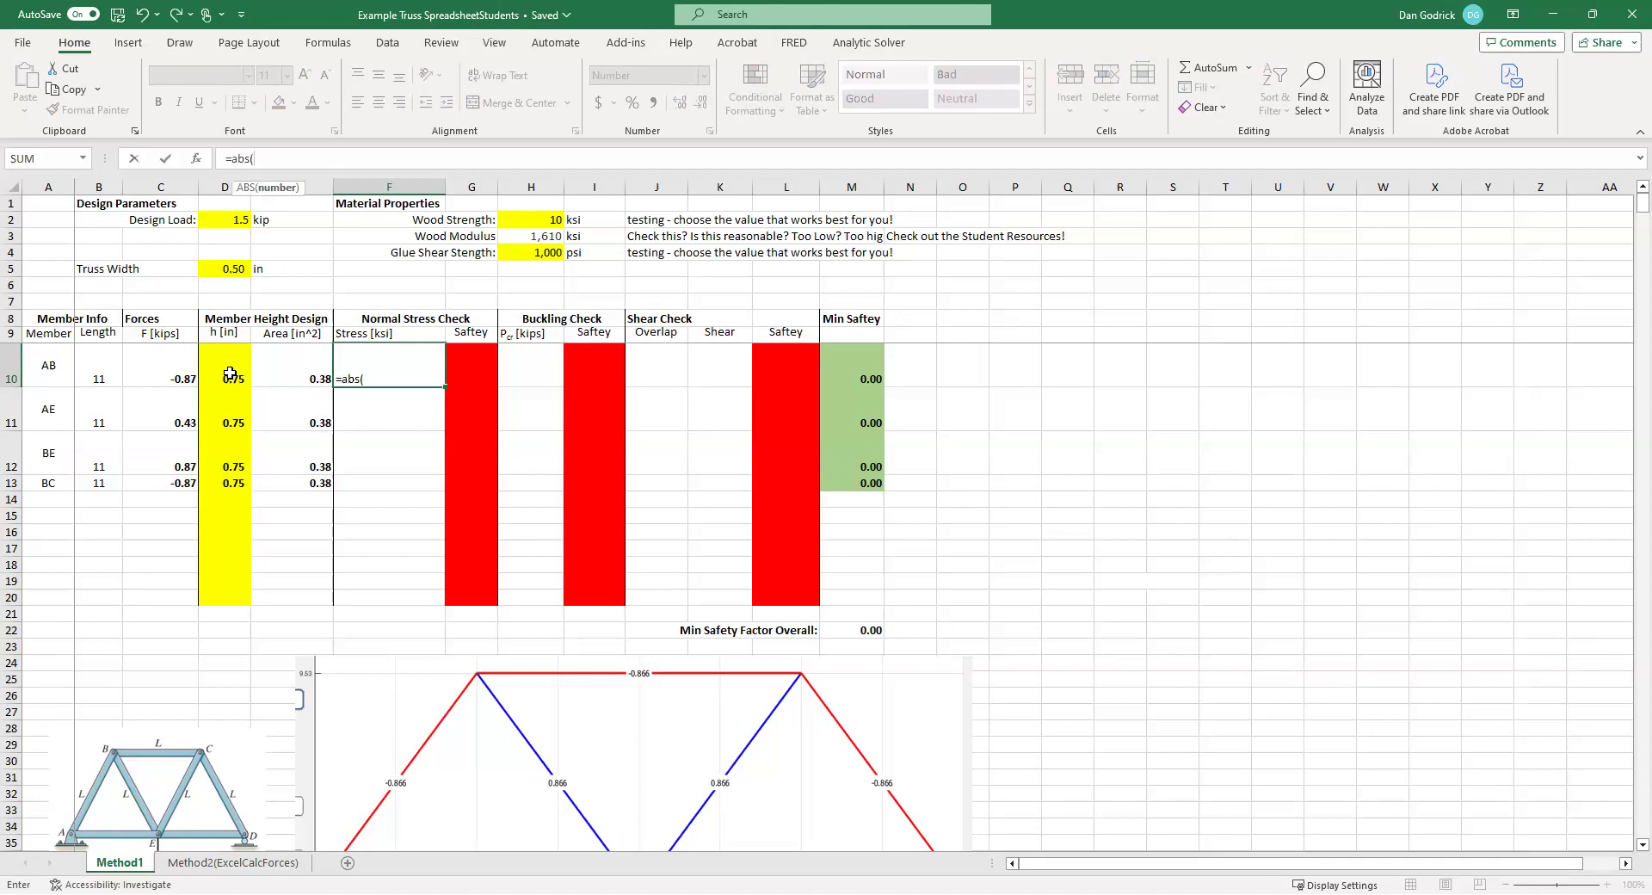
pyautogui.press('Left')
pyautogui.press('Left')
pyautogui.press('Left')
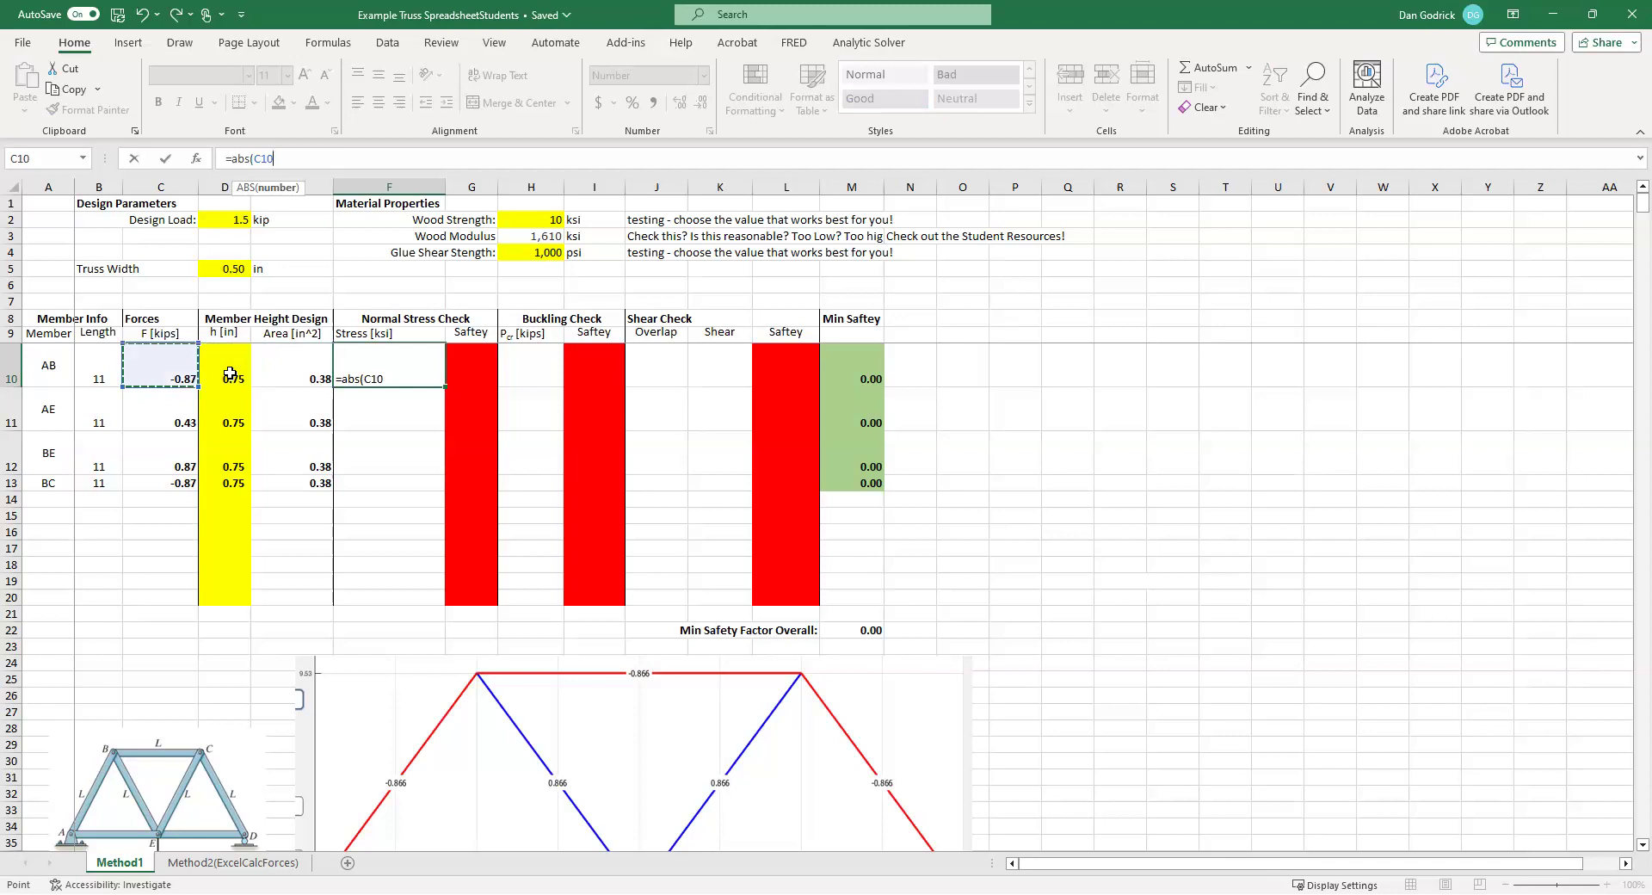
pyautogui.write('/')
pyautogui.press('Left')
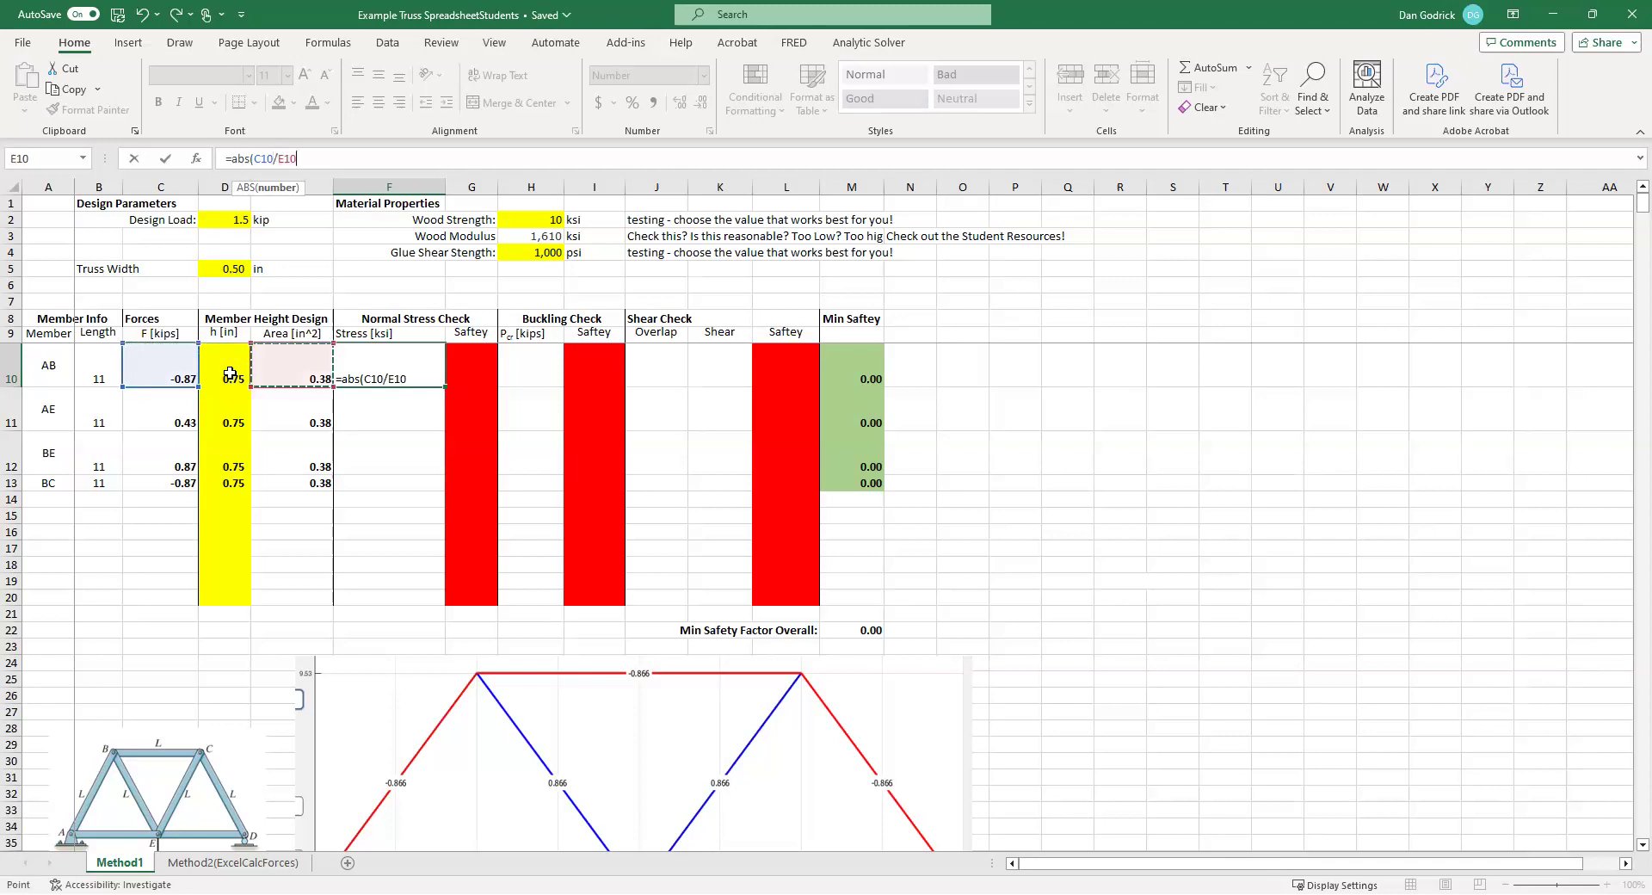
pyautogui.write(')')
pyautogui.hotkey('ctrl', 'Return')
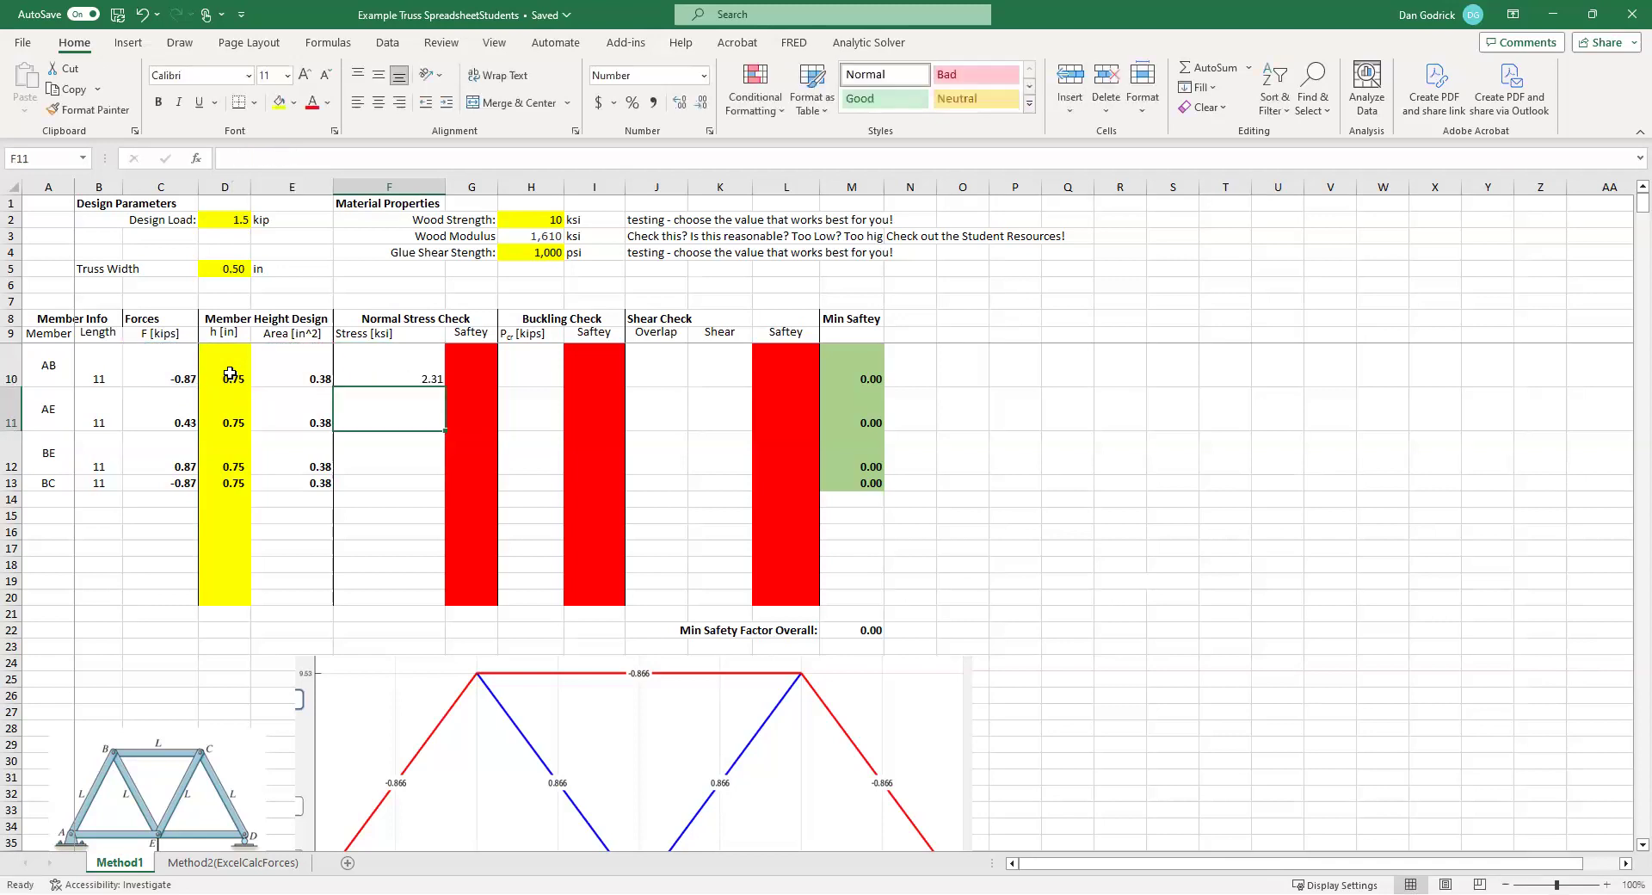
pyautogui.hotkey('shift', 'Down')
pyautogui.hotkey('shift', 'Down')
pyautogui.hotkey('shift', 'Down')
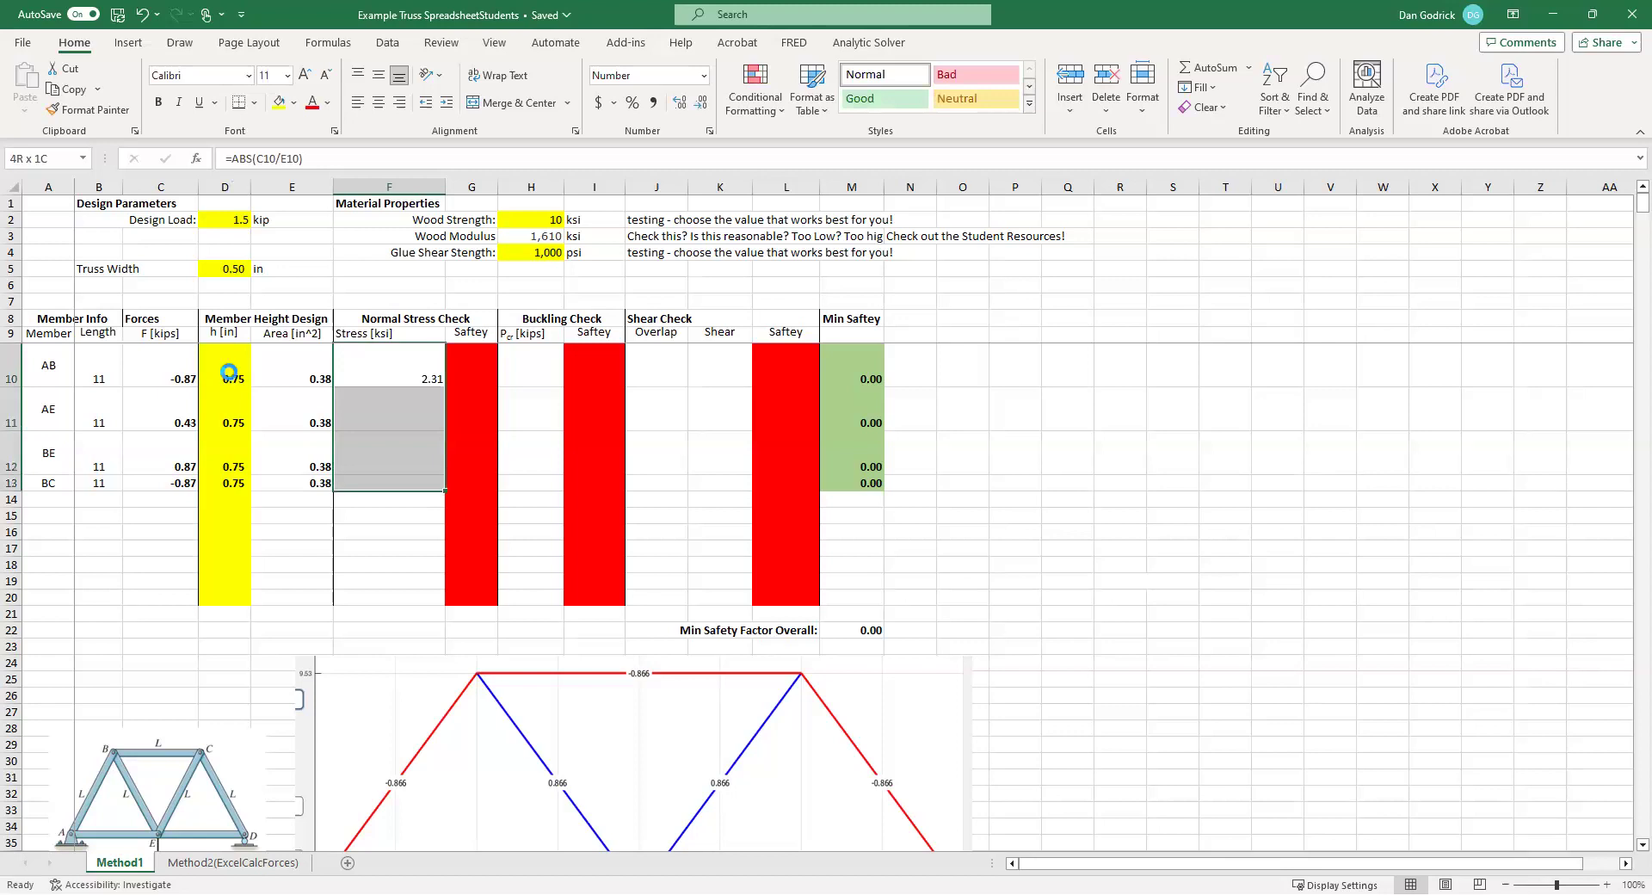
pyautogui.hotkey('ctrl', 'd')
pyautogui.press('Right')
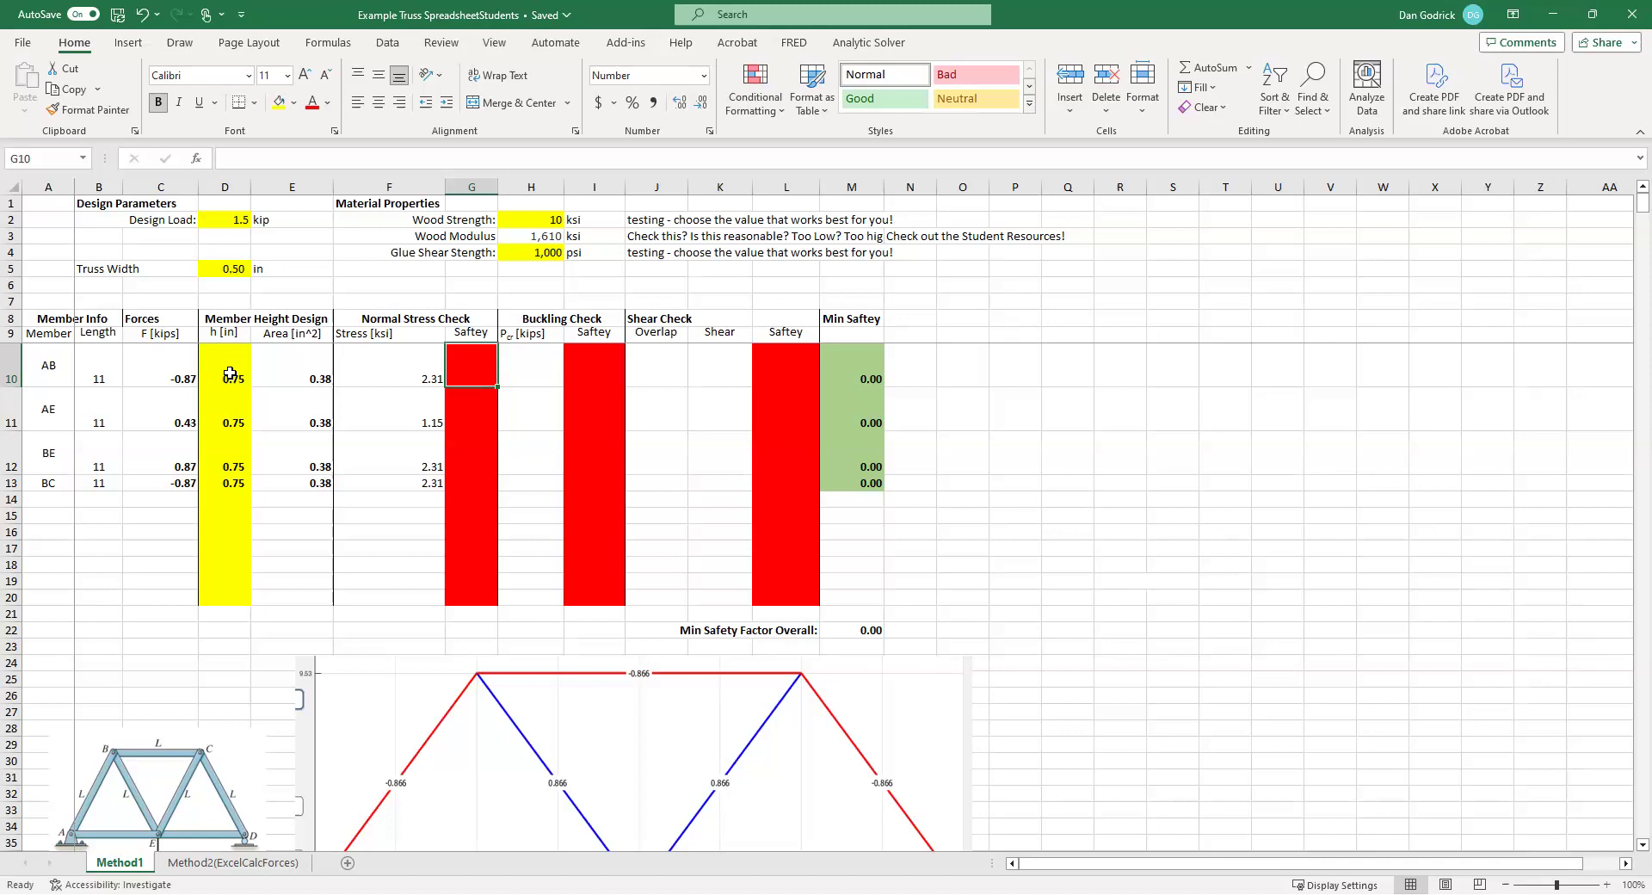
# - Enter =$H$2/F10 in G10 and fill down to G13, giving safety factors 4.33, 8.66, 4.33, 4.33
pyautogui.write('=')
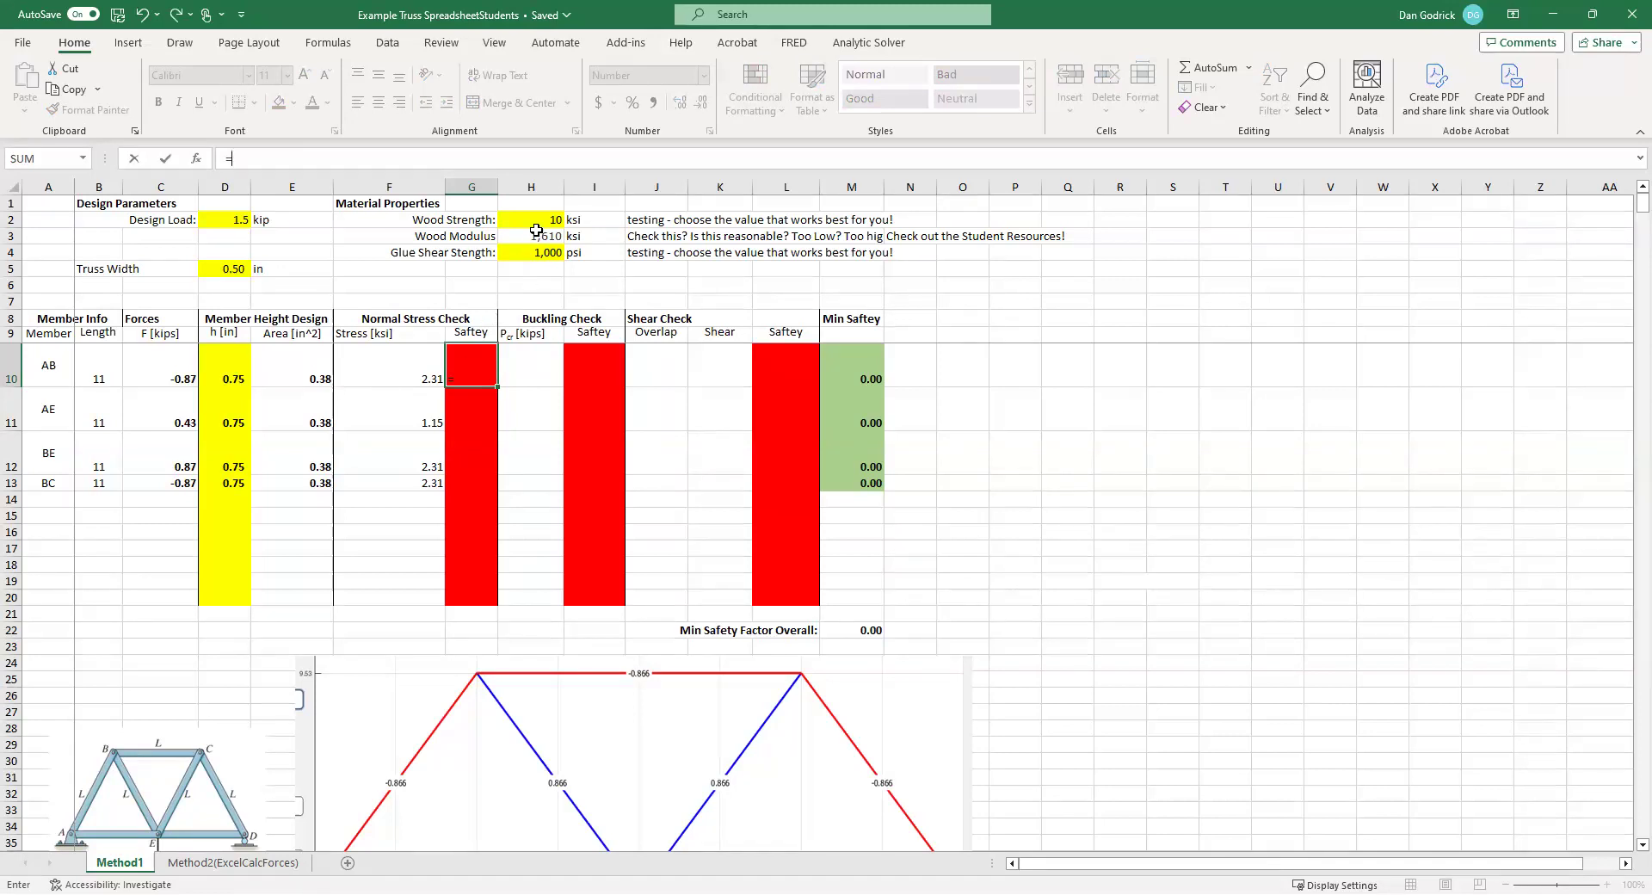
pyautogui.click(540, 218)
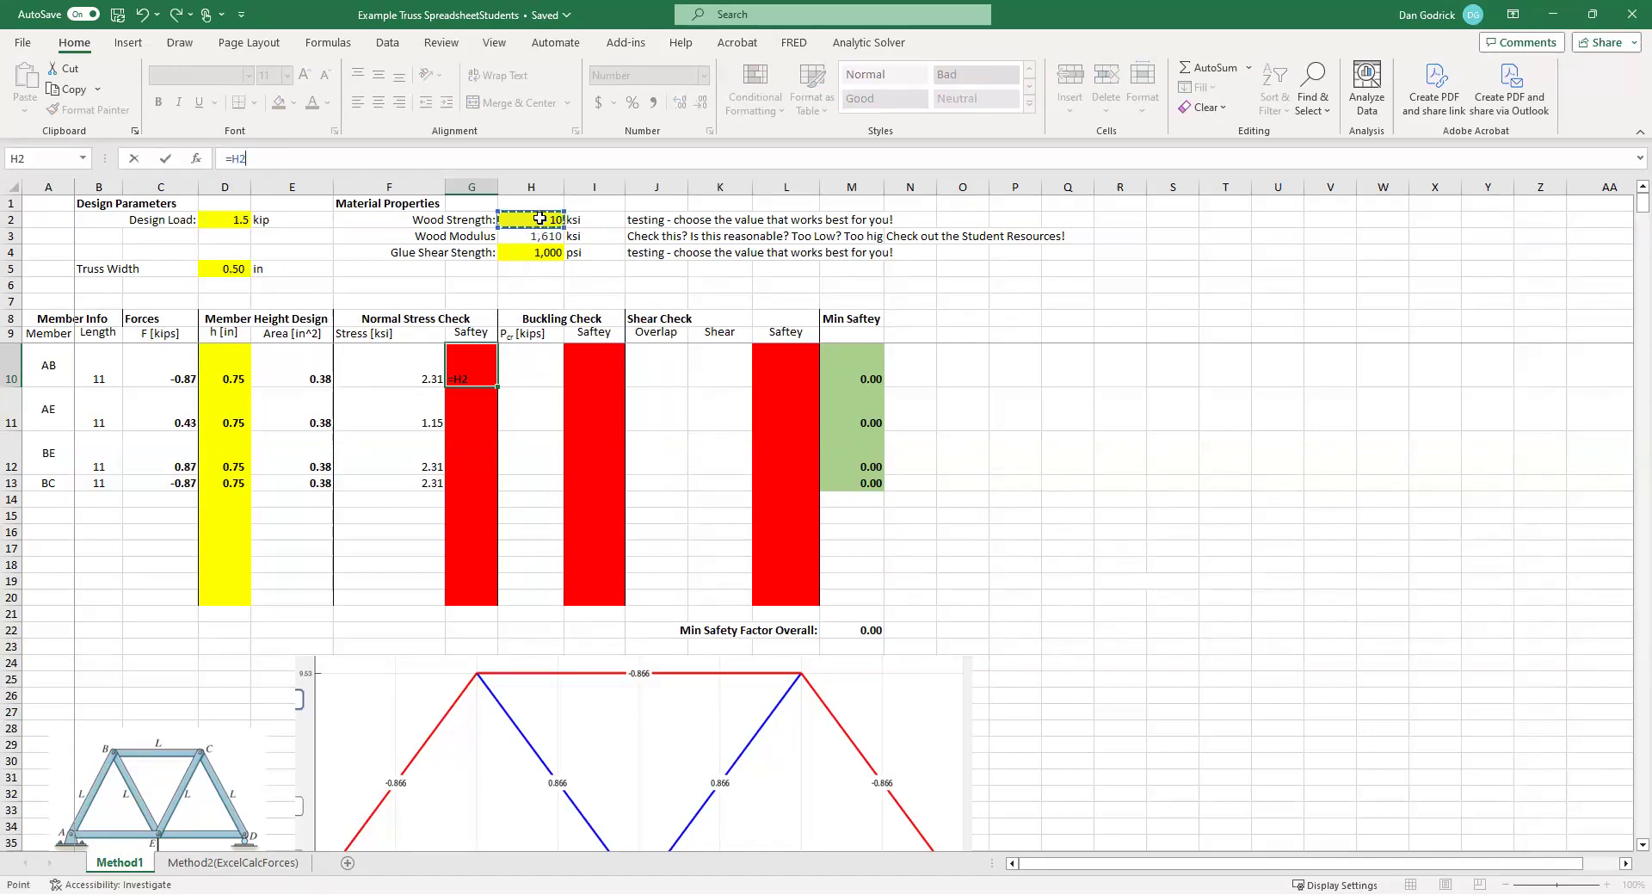
pyautogui.press('F4')
pyautogui.write('/')
pyautogui.press('Left')
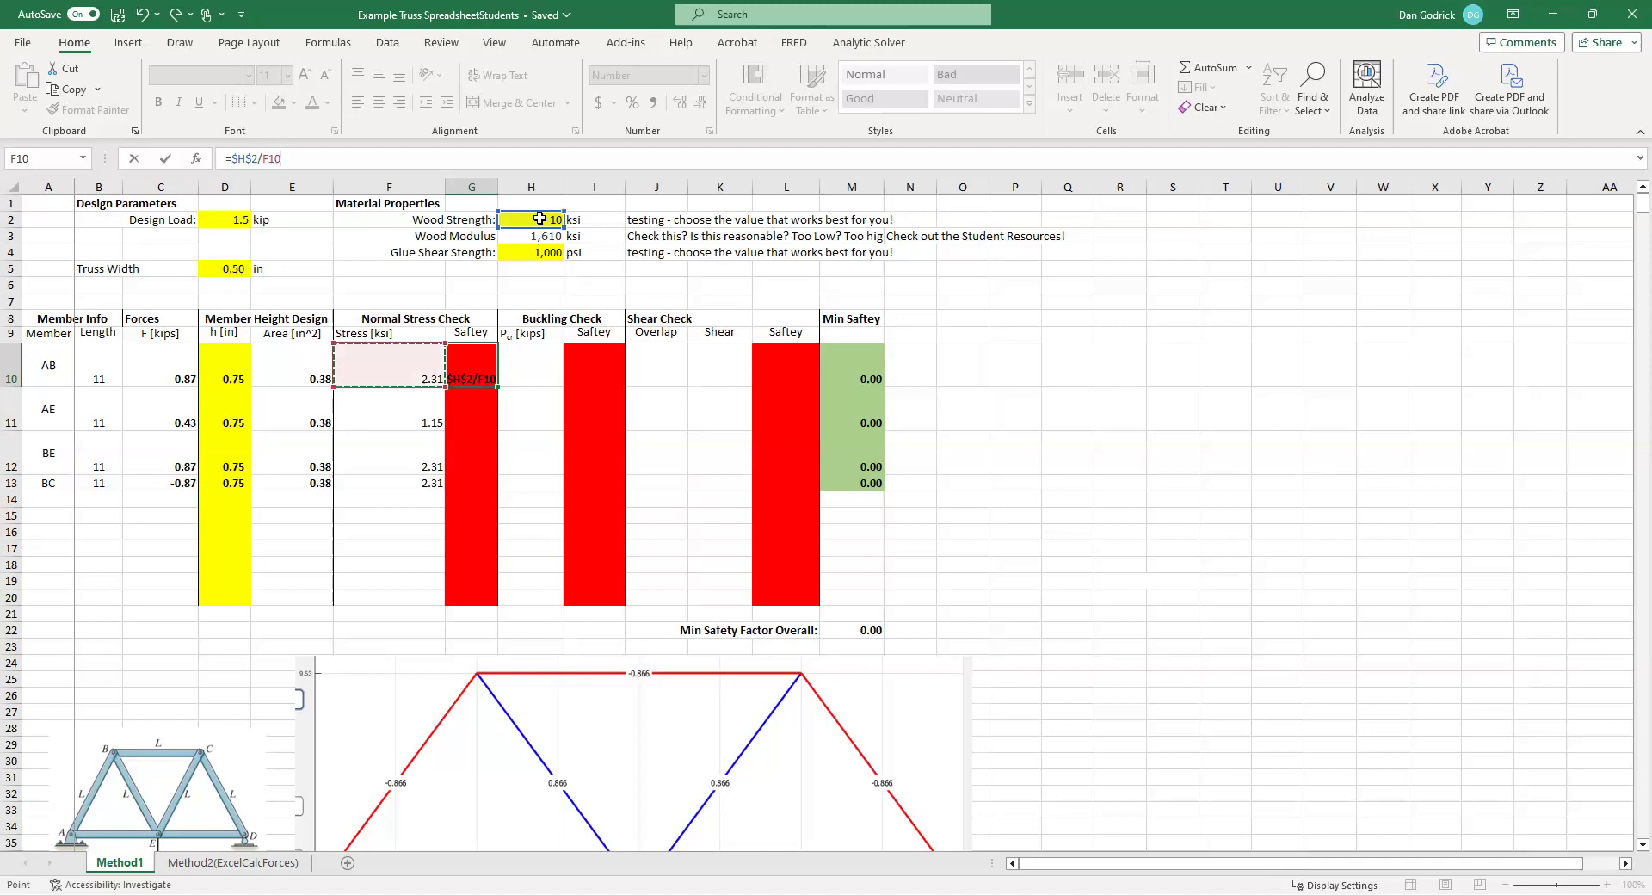
pyautogui.hotkey('ctrl', 'Return')
pyautogui.hotkey('shift', 'Down')
pyautogui.hotkey('shift', 'Down')
pyautogui.hotkey('shift', 'Down')
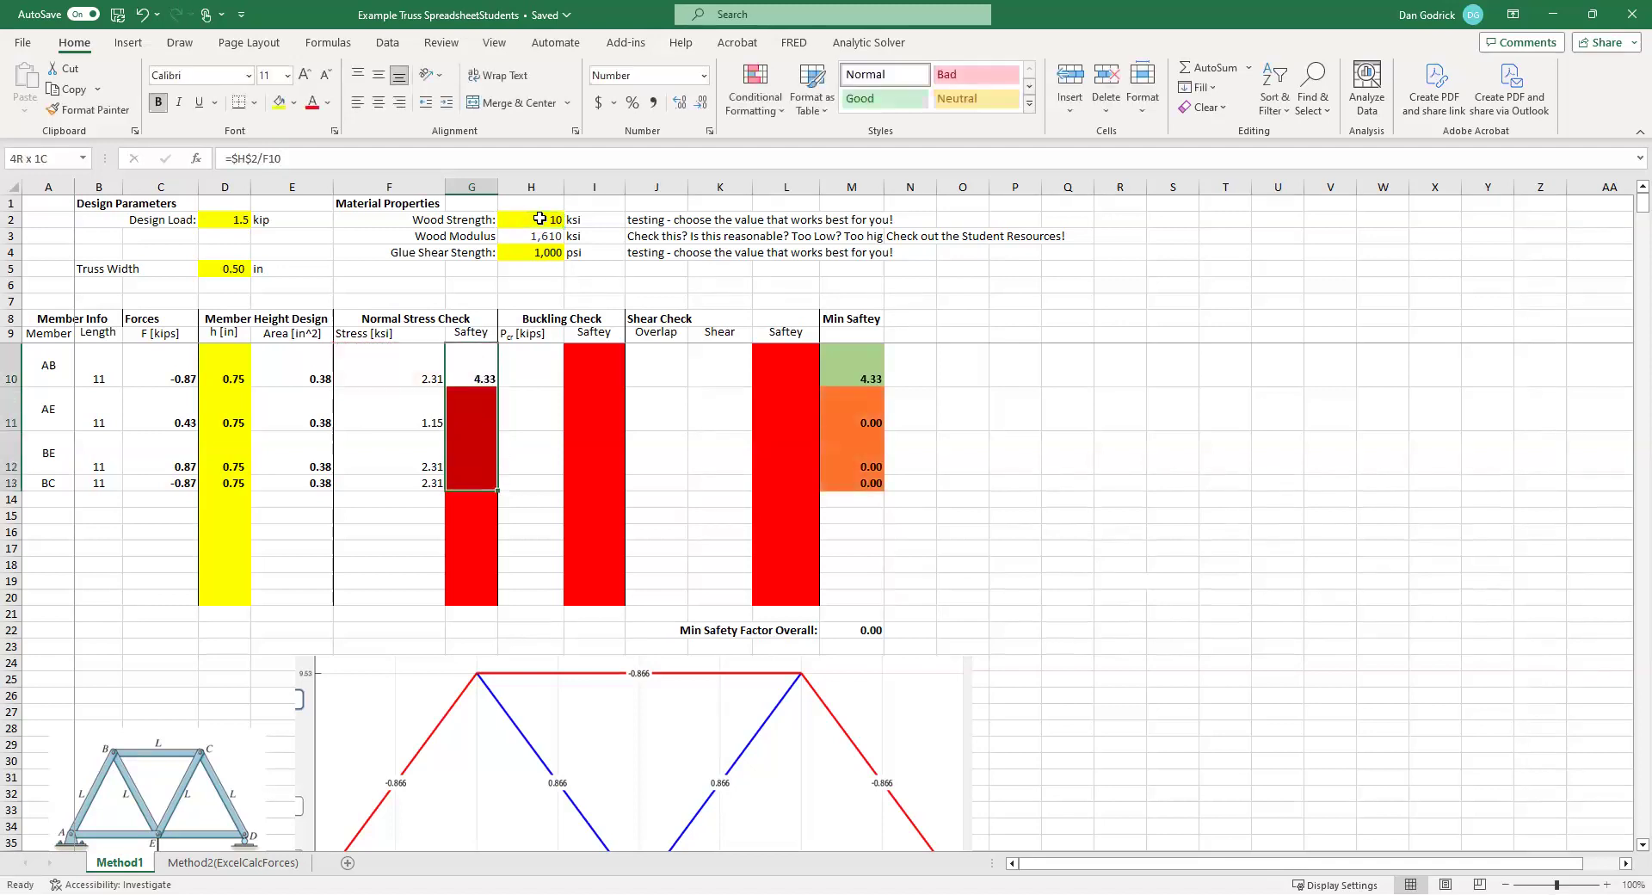
pyautogui.hotkey('ctrl', 'd')
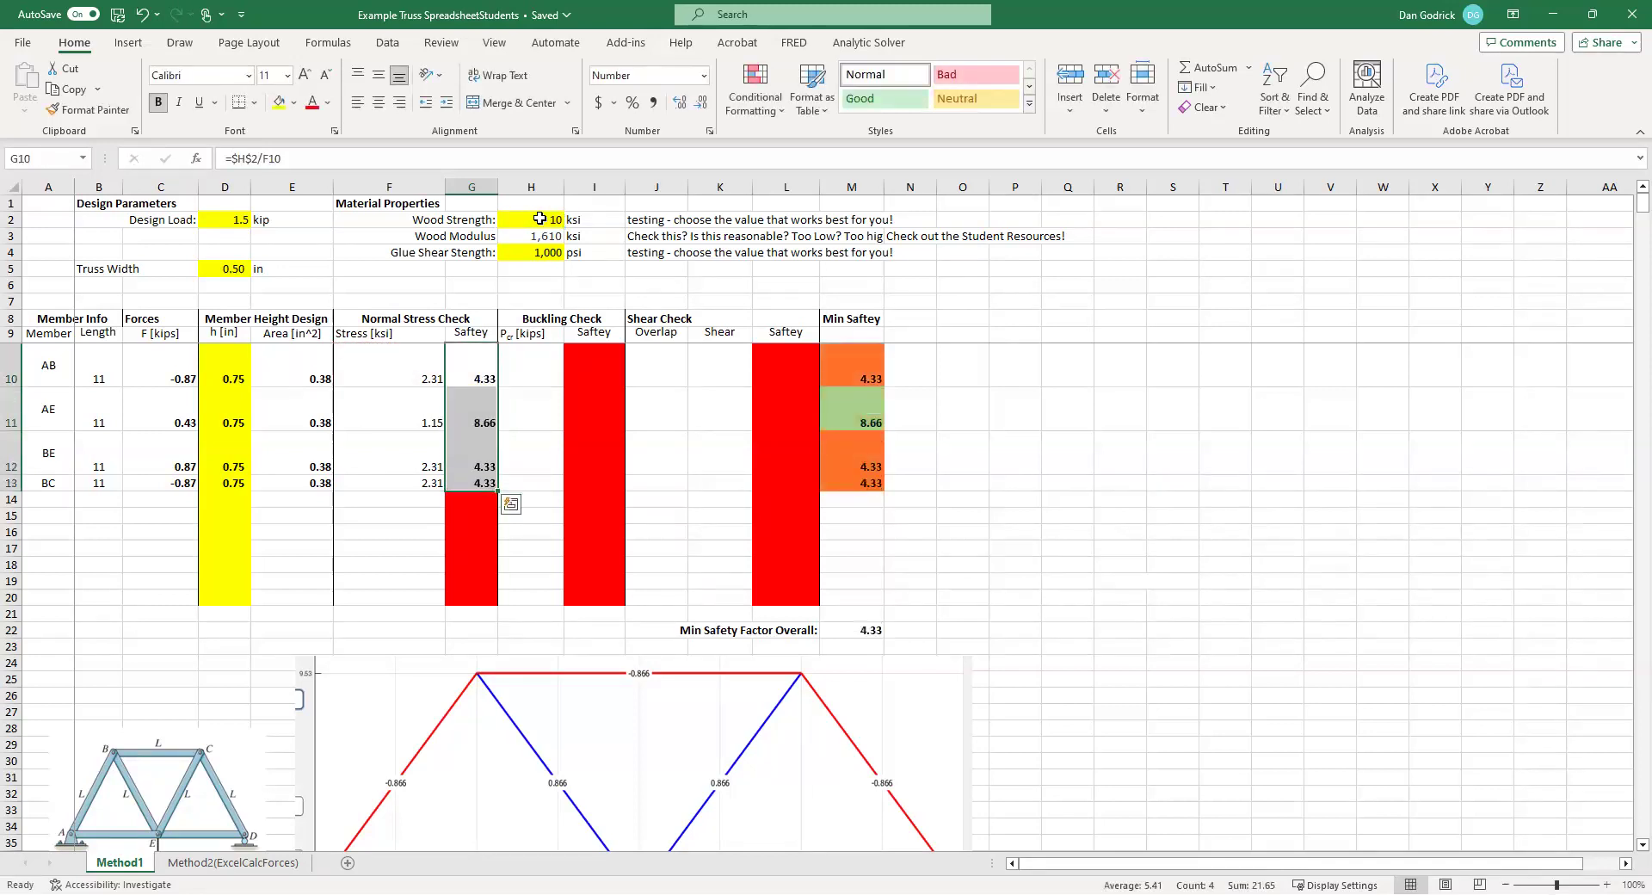
# - Clear the Min Saftey cells M10:M13 and review the G10:G13 safety formulas
pyautogui.press('Down')
pyautogui.press('Right')
pyautogui.press('Right')
pyautogui.press('Right')
pyautogui.press('Right')
pyautogui.press('Right')
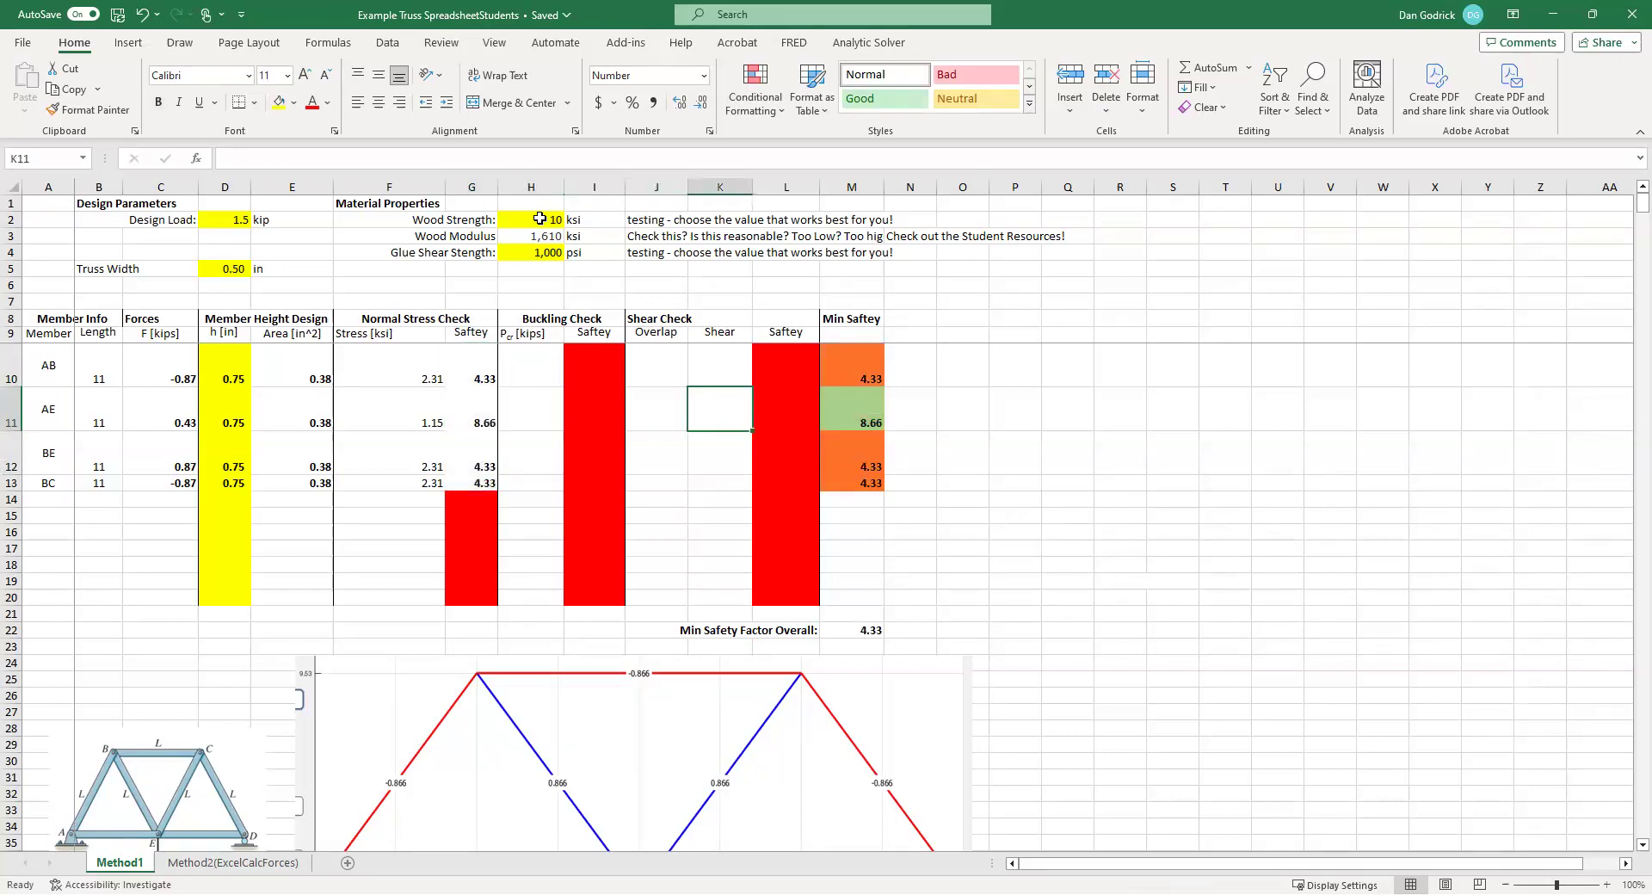
pyautogui.press('Right')
pyautogui.press('Up')
pyautogui.hotkey('shift', 'Down')
pyautogui.hotkey('shift', 'Down')
pyautogui.hotkey('shift', 'Down')
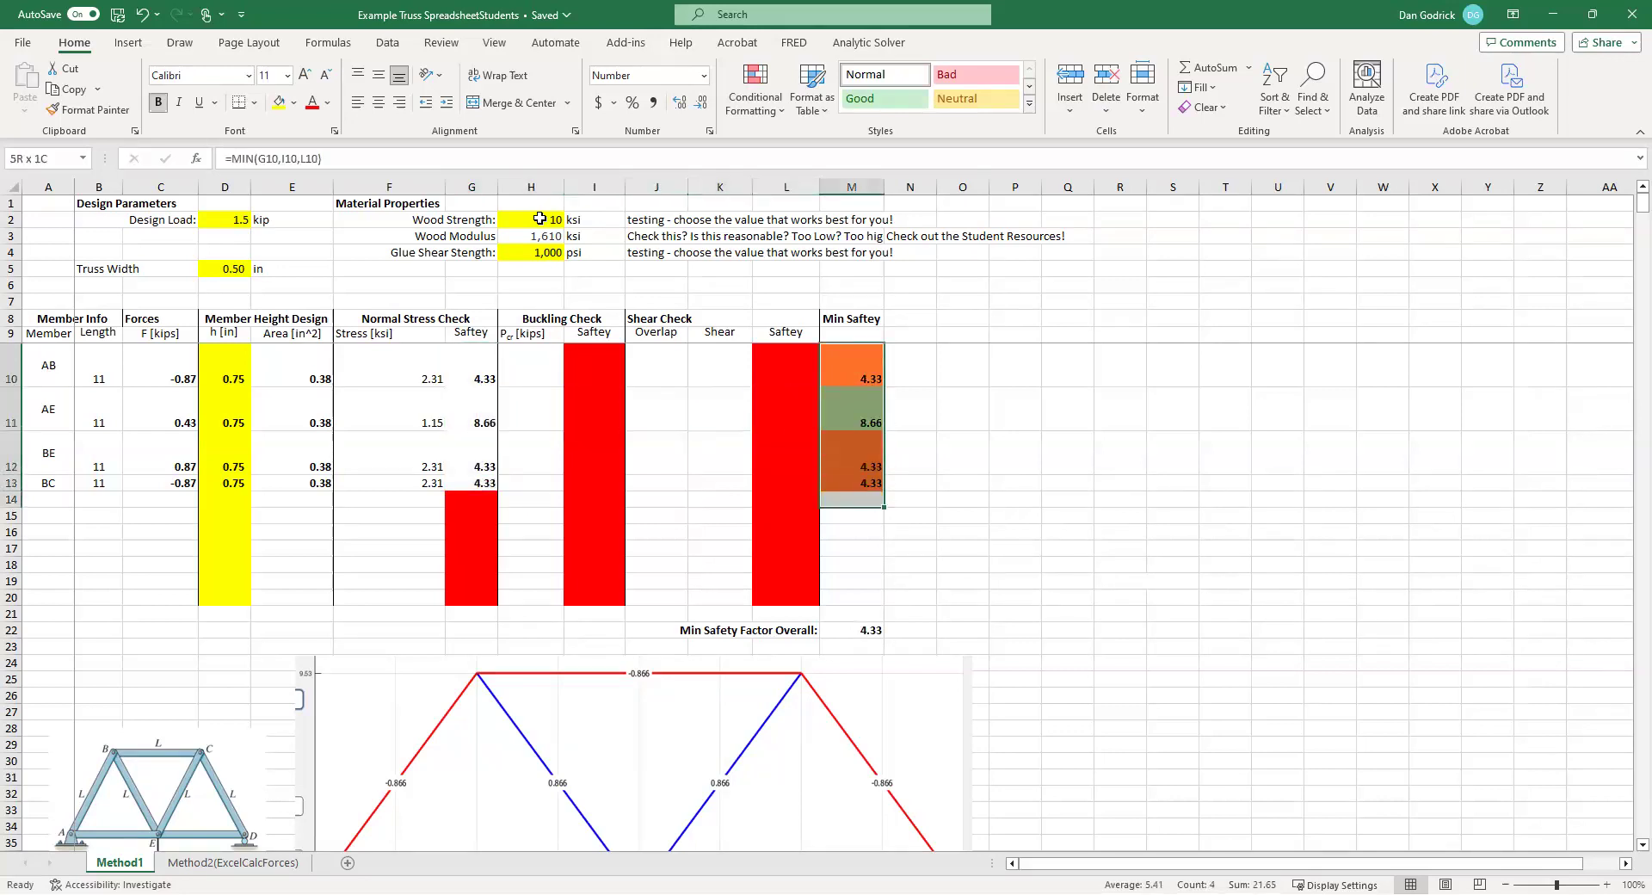
pyautogui.press('Delete')
pyautogui.press('Left')
pyautogui.press('Left')
pyautogui.press('Left')
pyautogui.press('Left')
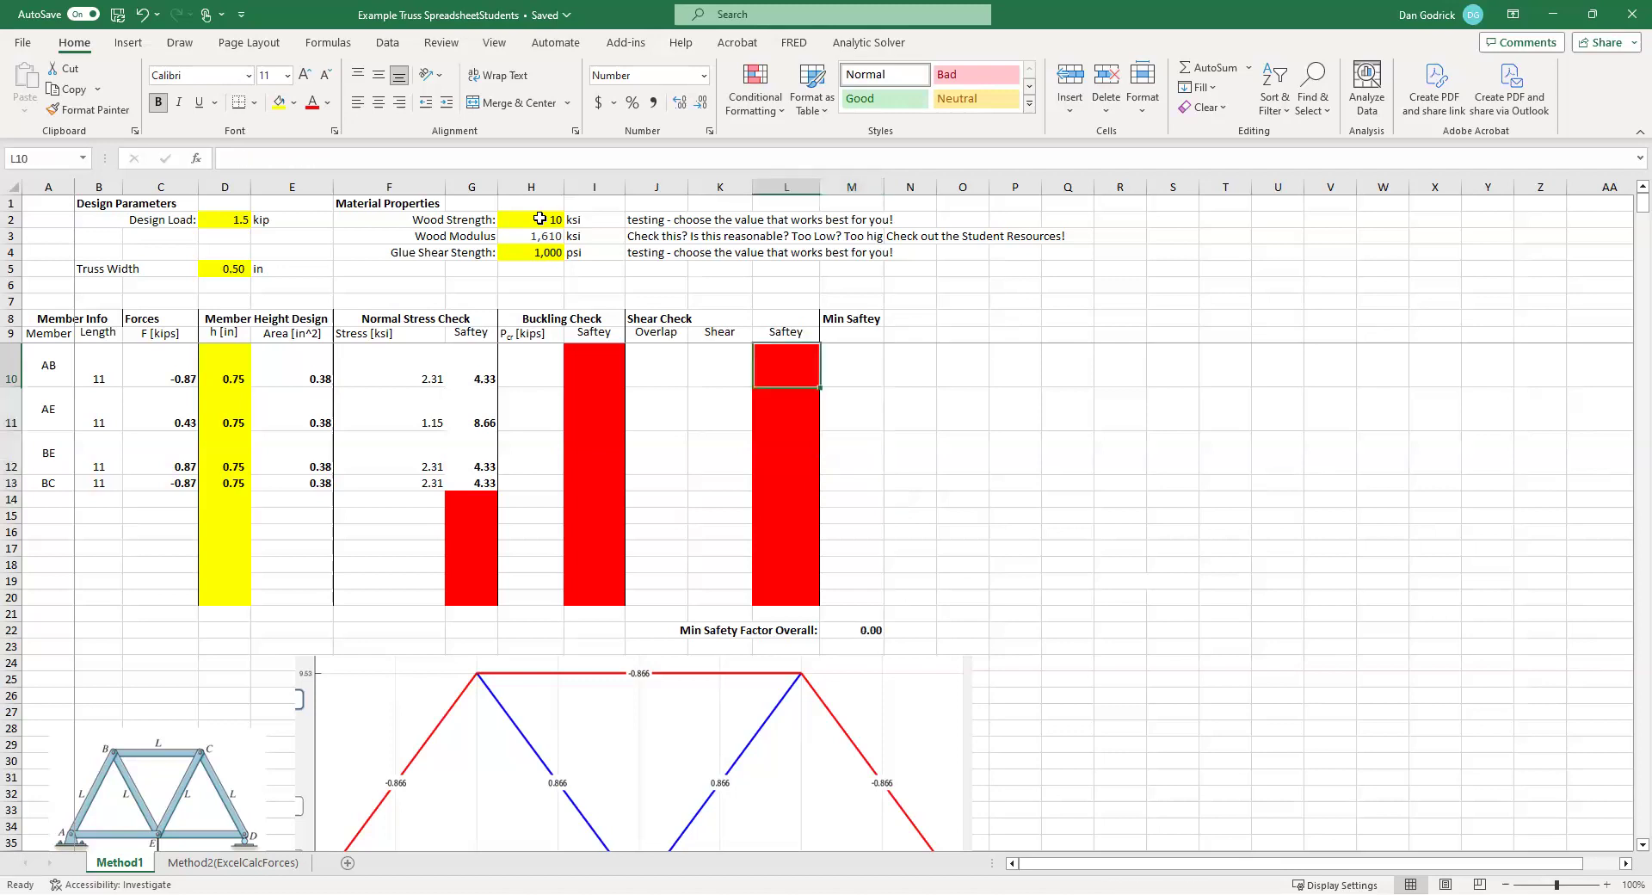
pyautogui.press('Left')
pyautogui.press('Left')
pyautogui.press('Down')
pyautogui.press('Down')
pyautogui.press('Down')
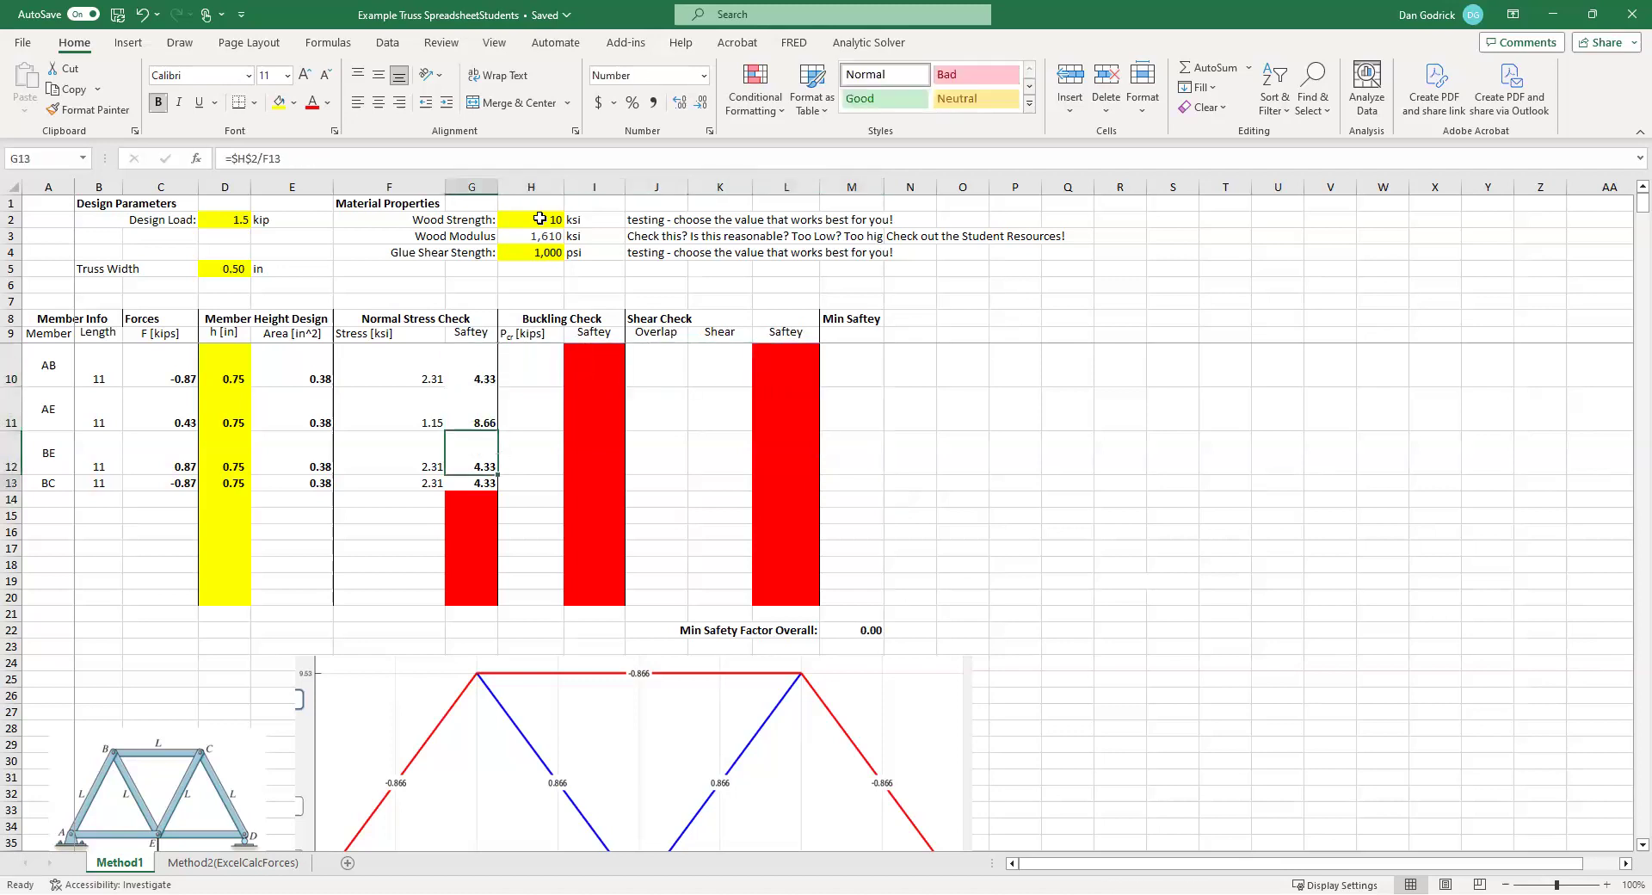
pyautogui.press('Up')
pyautogui.press('Up')
pyautogui.press('Up')
pyautogui.press('Up')
pyautogui.press('Down')
pyautogui.press('Down')
pyautogui.press('Down')
pyautogui.press('Down')
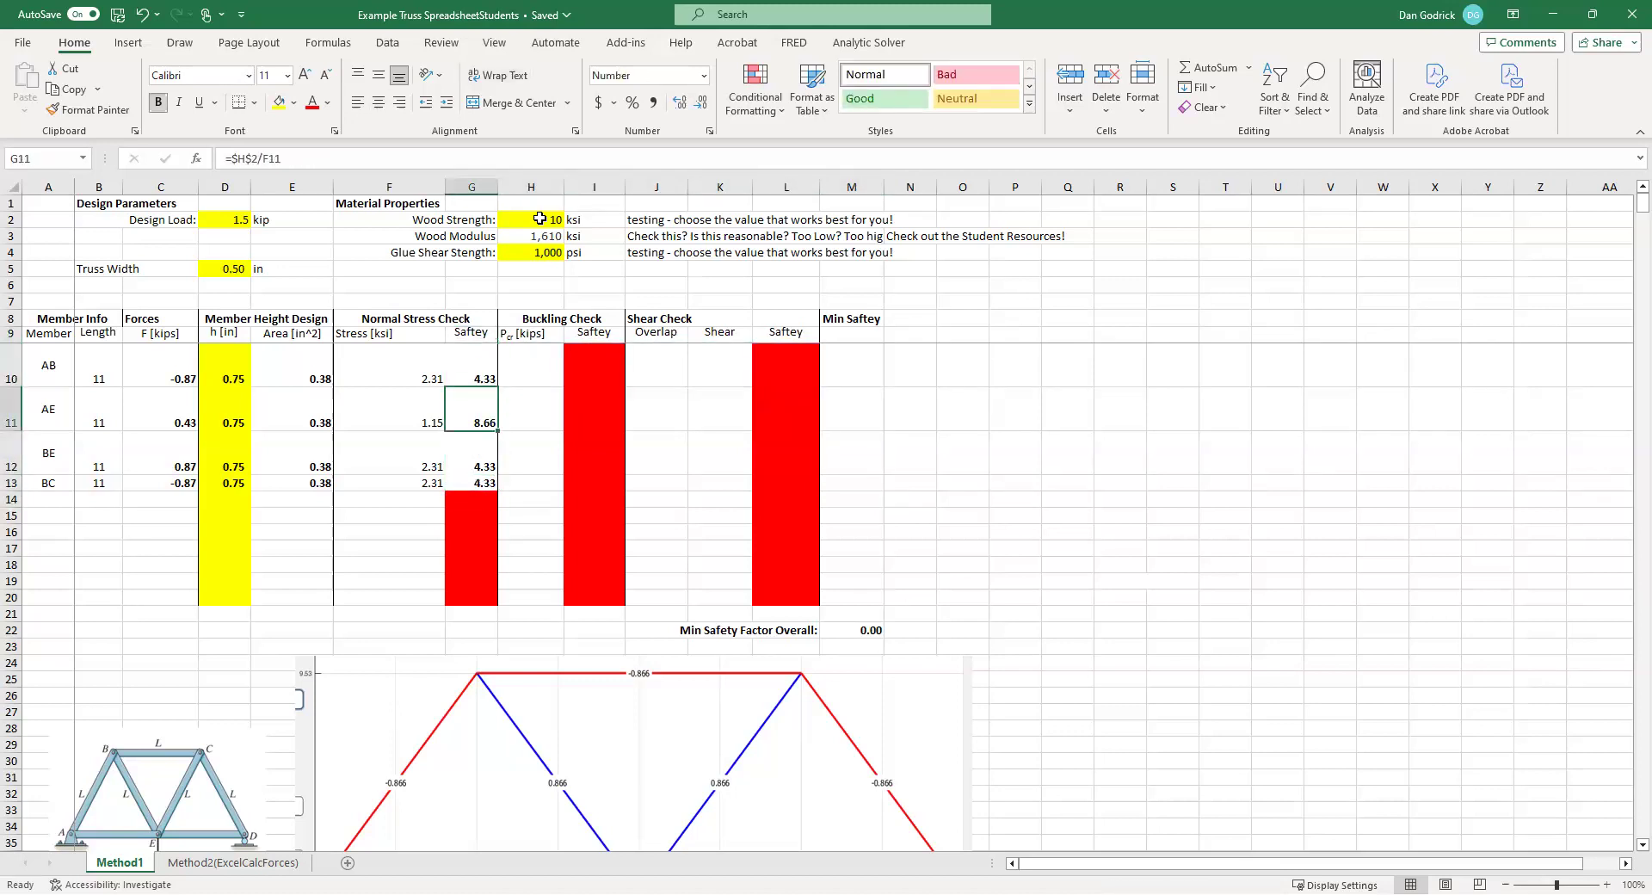
pyautogui.press('Right')
pyautogui.press('Right')
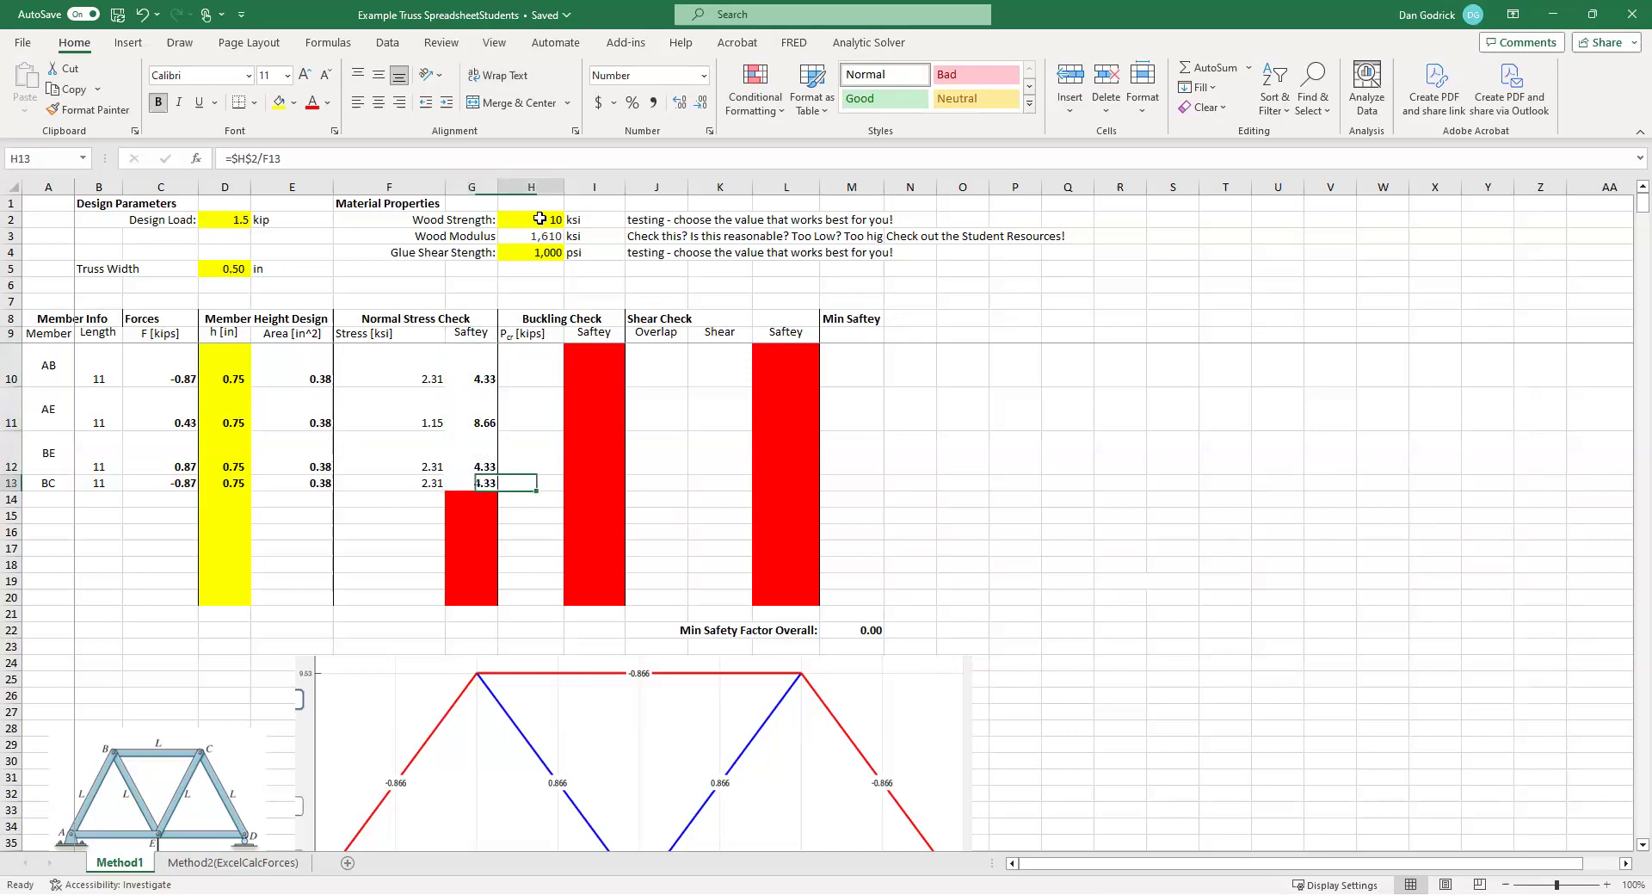
pyautogui.press('Up')
pyautogui.press('Up')
pyautogui.press('Up')
pyautogui.press('Up')
pyautogui.press('Left')
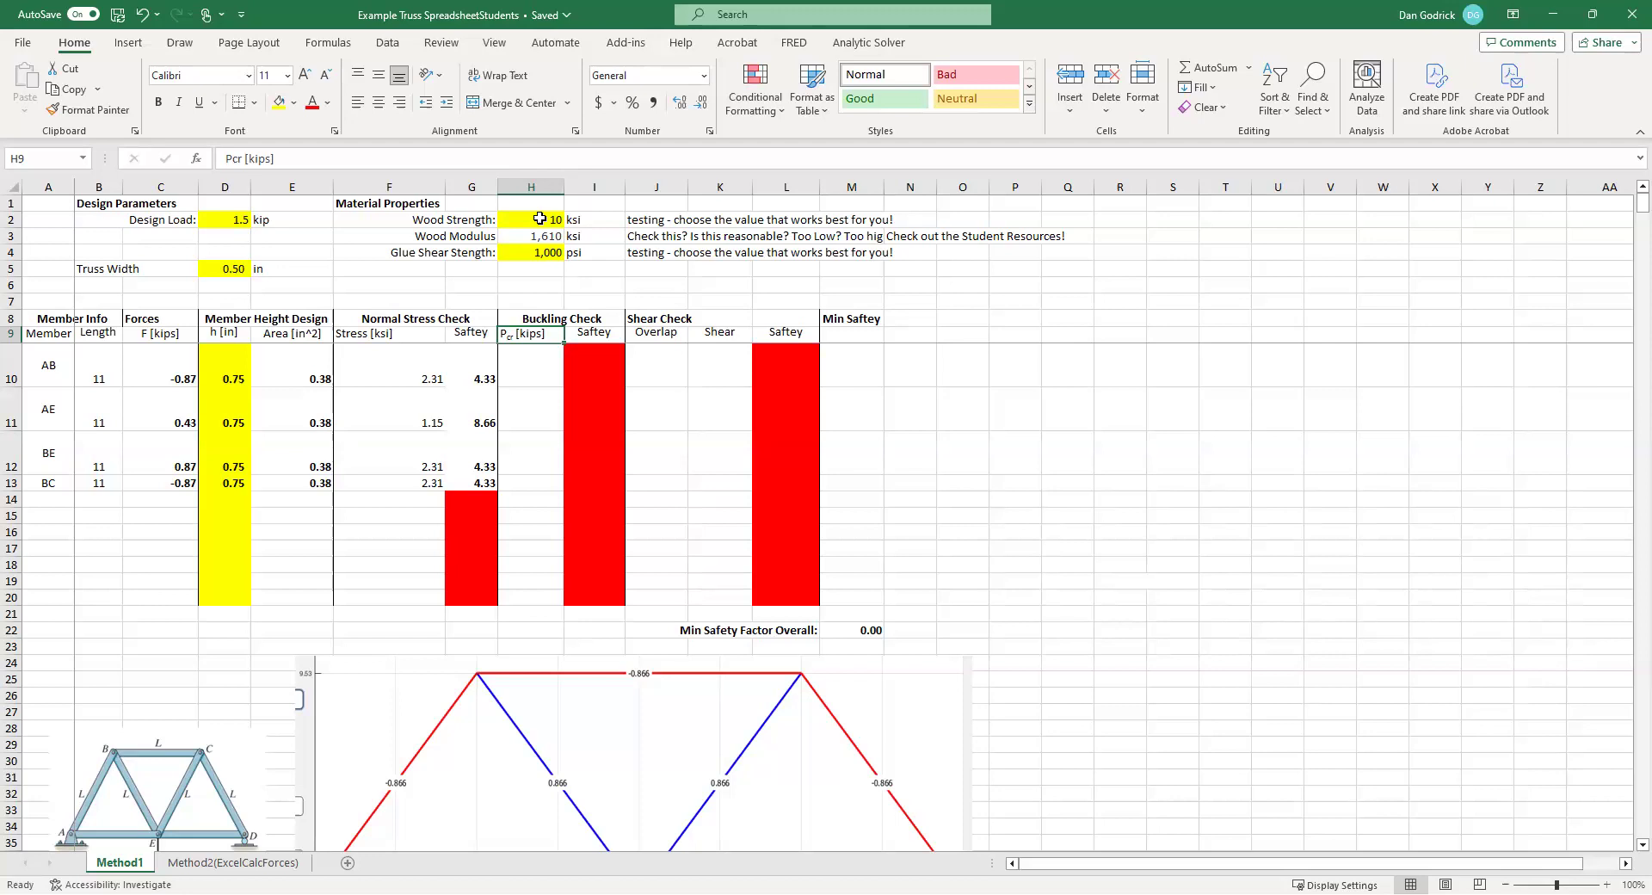
pyautogui.click(175, 371)
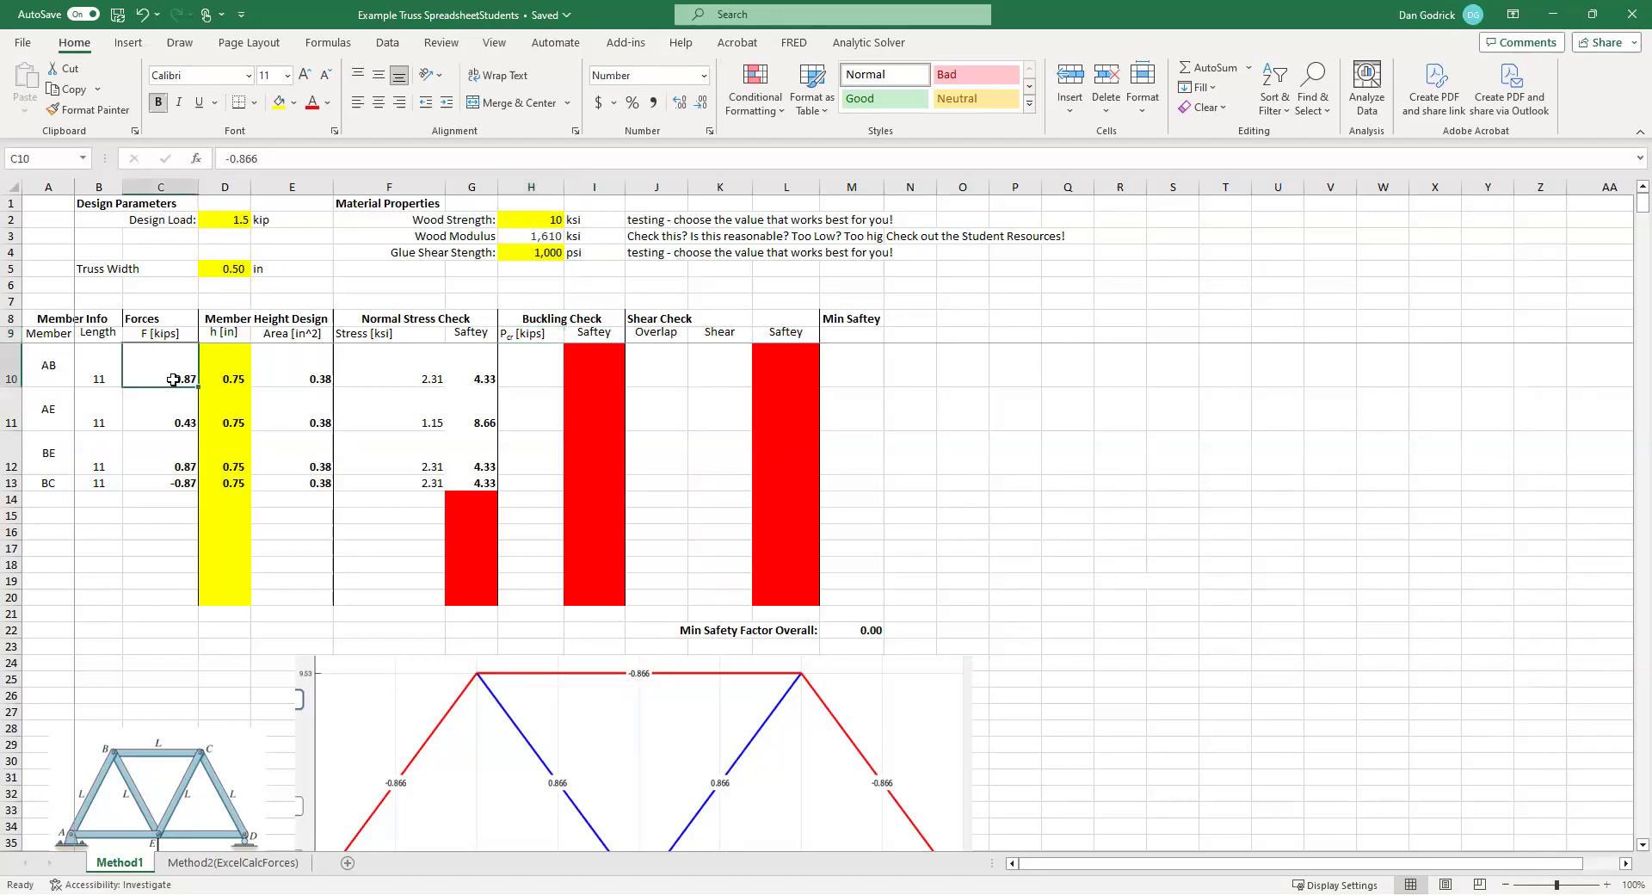
pyautogui.keyDown('ctrl'); pyautogui.click(172, 486); pyautogui.keyUp('ctrl')
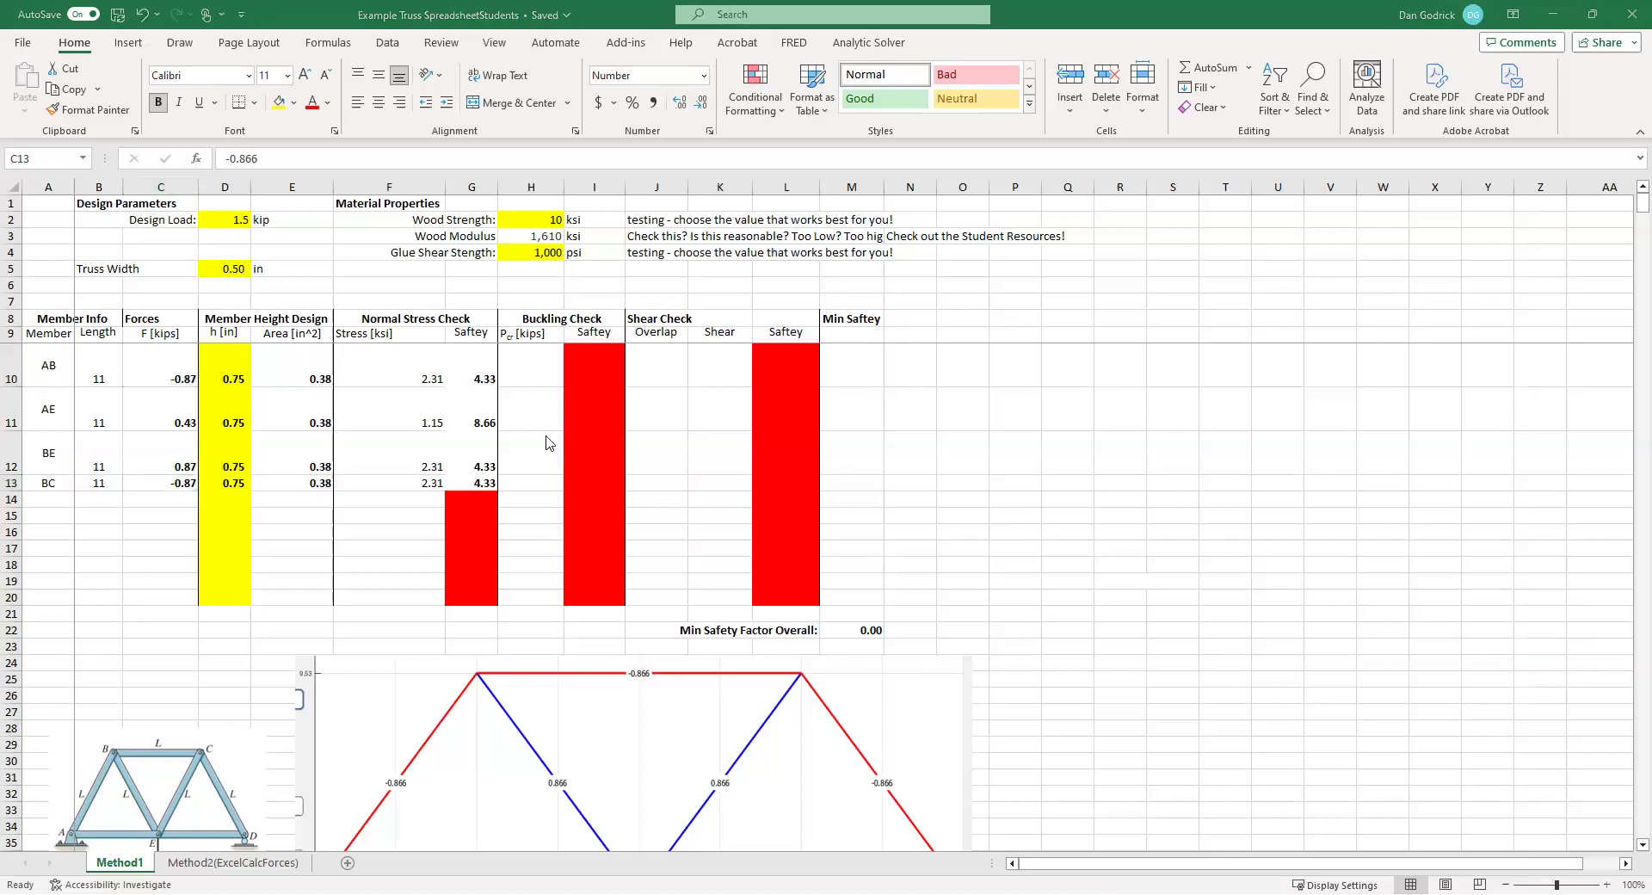
pyautogui.click(548, 374)
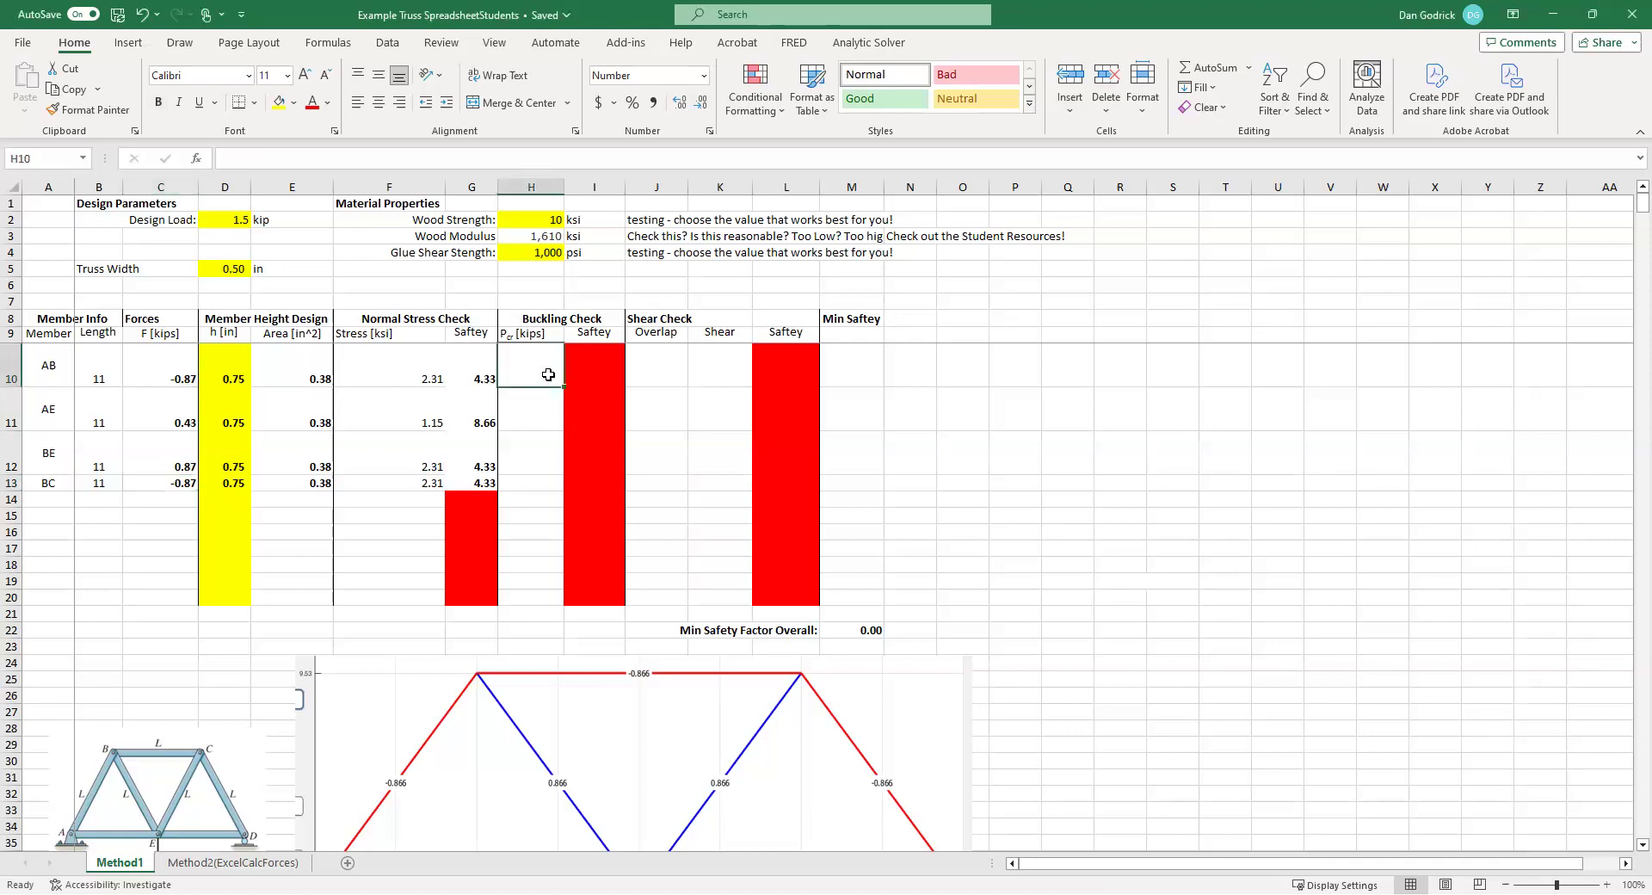
# - Start AB's buckling formula in H10 as pi^2 times $H$3 times MAX($D$5,D10)
pyautogui.write('=')
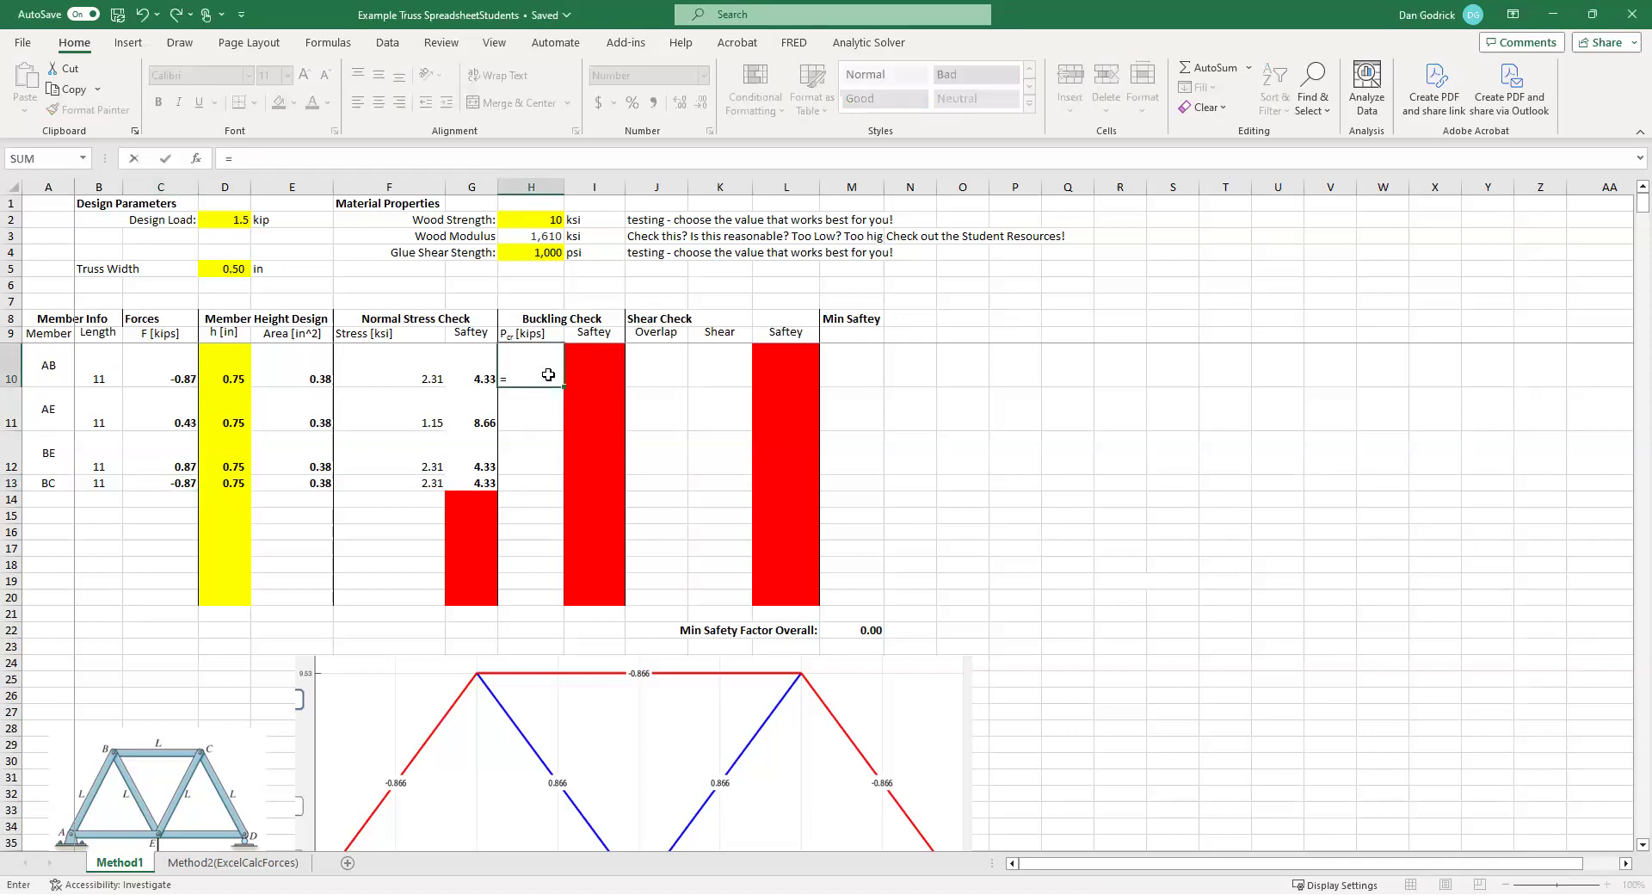
pyautogui.write('pi^2*')
pyautogui.click(527, 238)
pyautogui.press('F4')
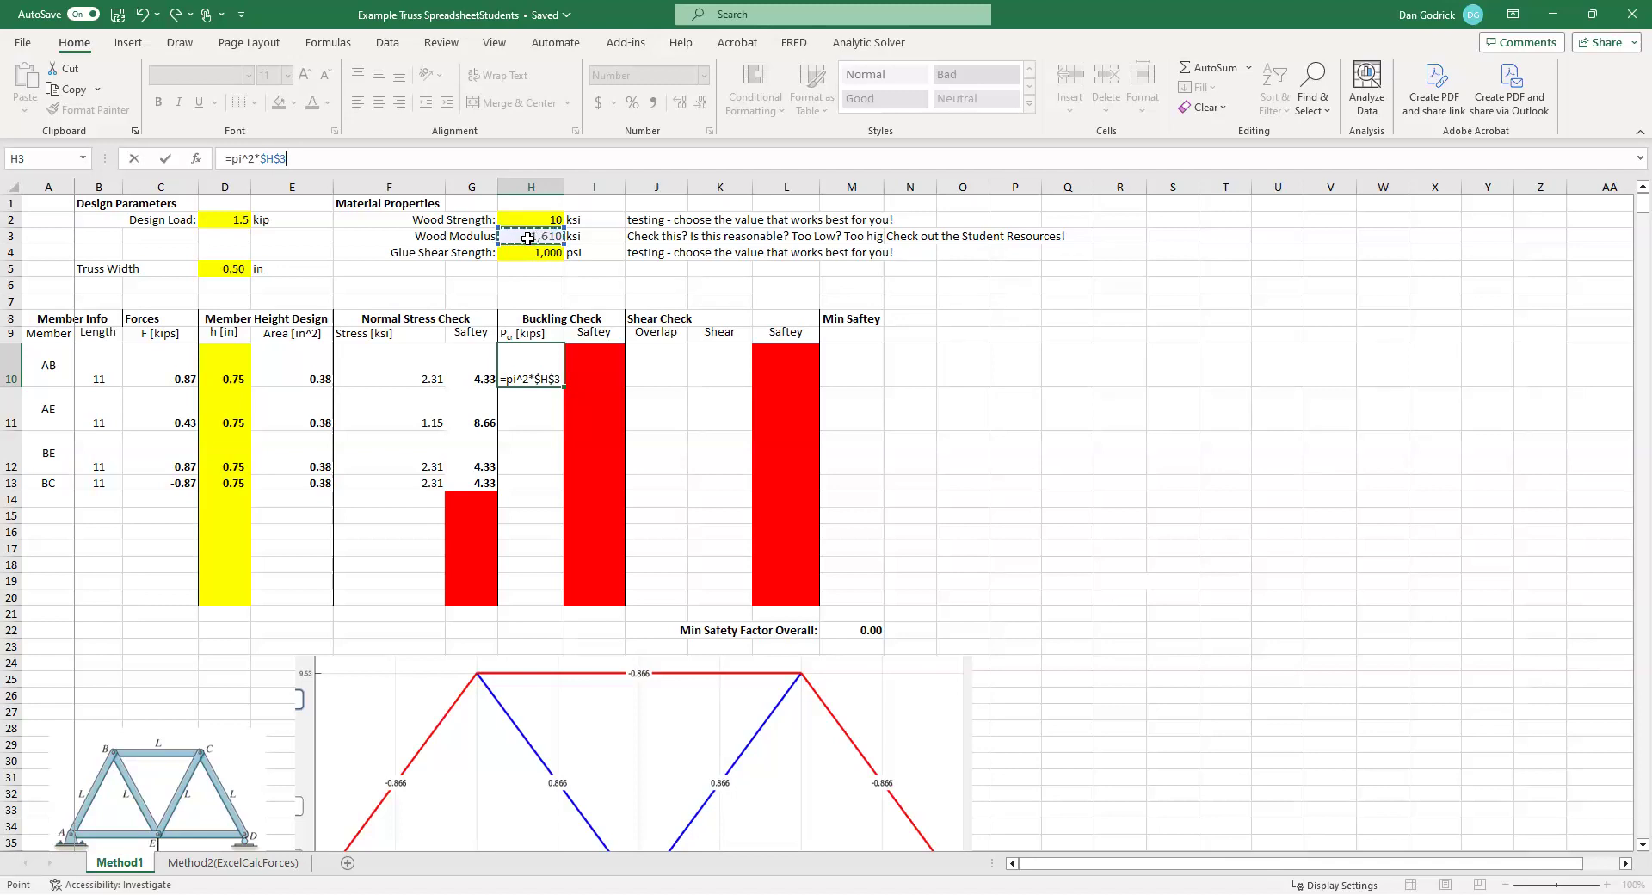
pyautogui.write('*')
pyautogui.write('max(')
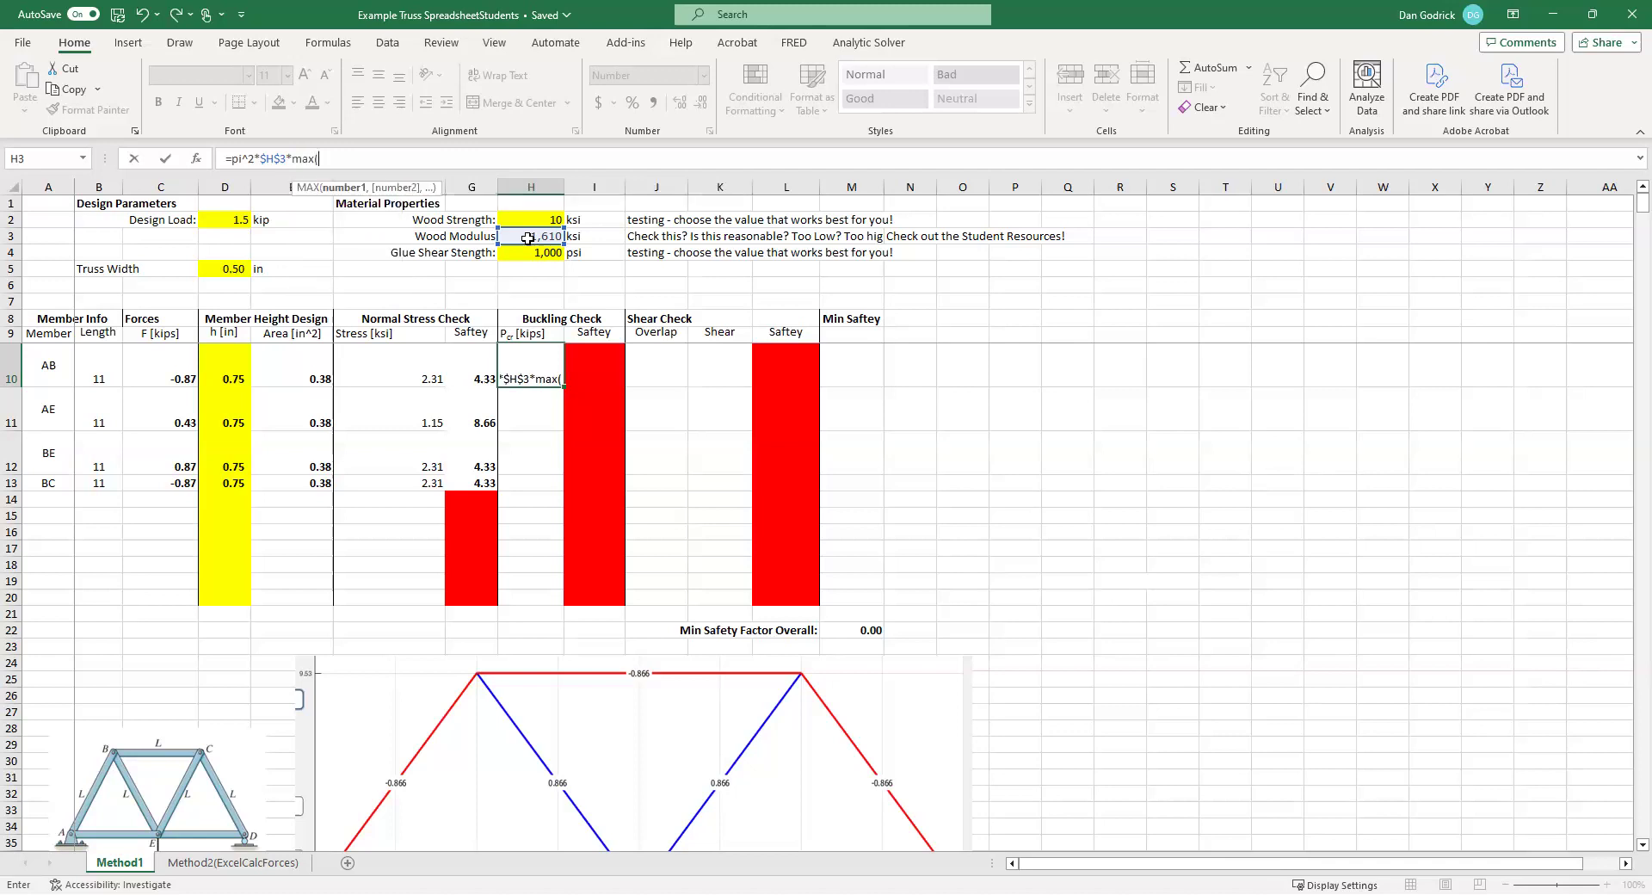
pyautogui.click(230, 271)
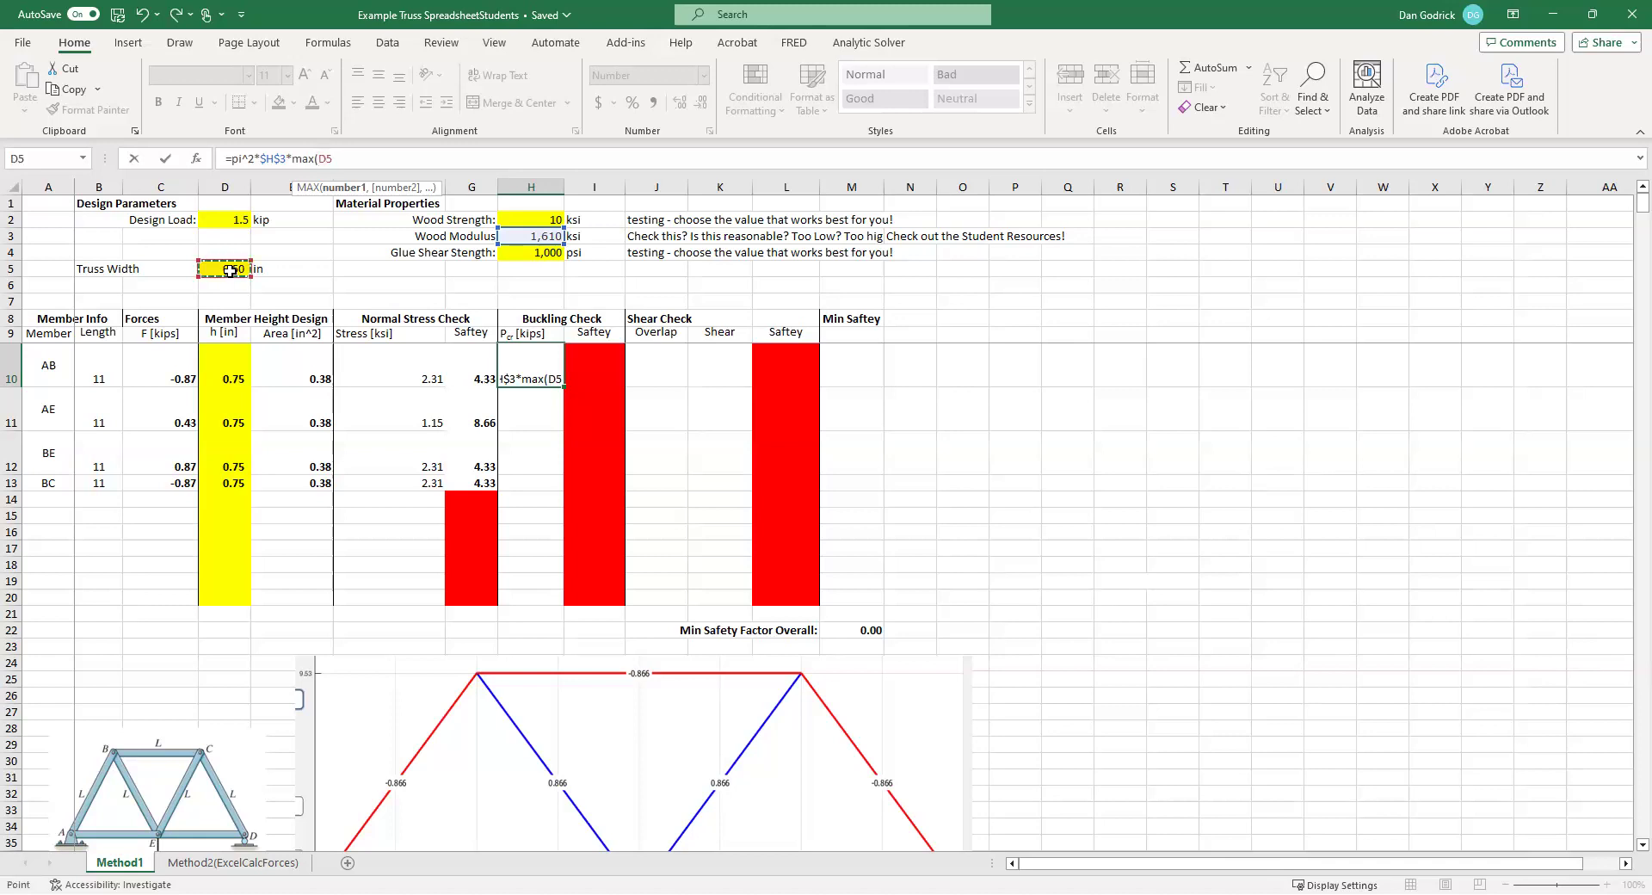
pyautogui.press('F4')
pyautogui.click(223, 355)
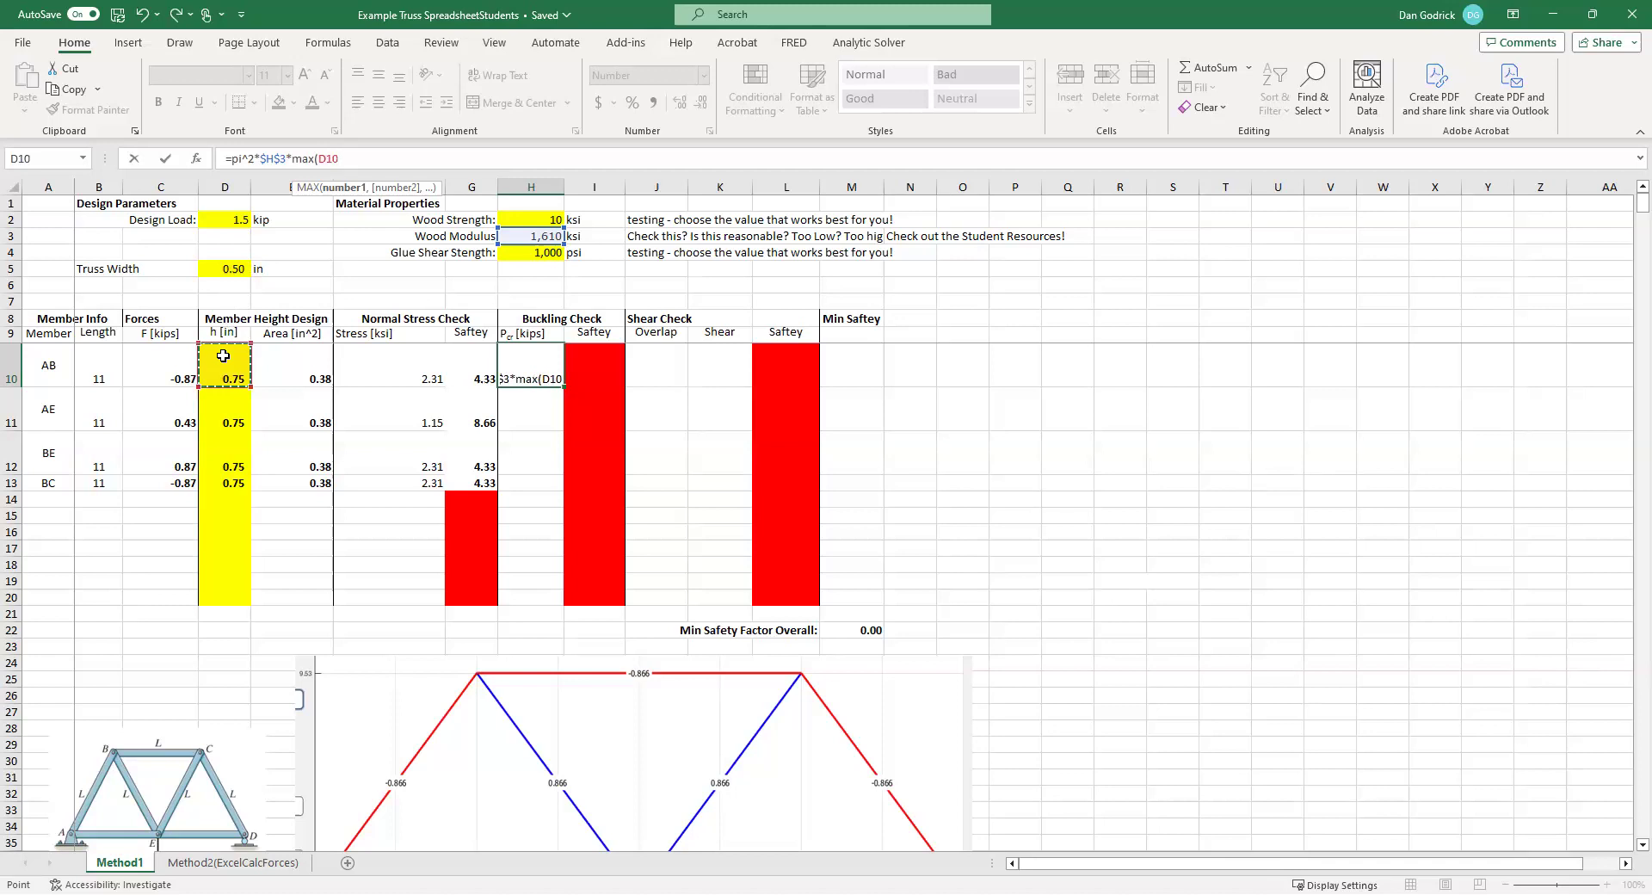
pyautogui.click(230, 273)
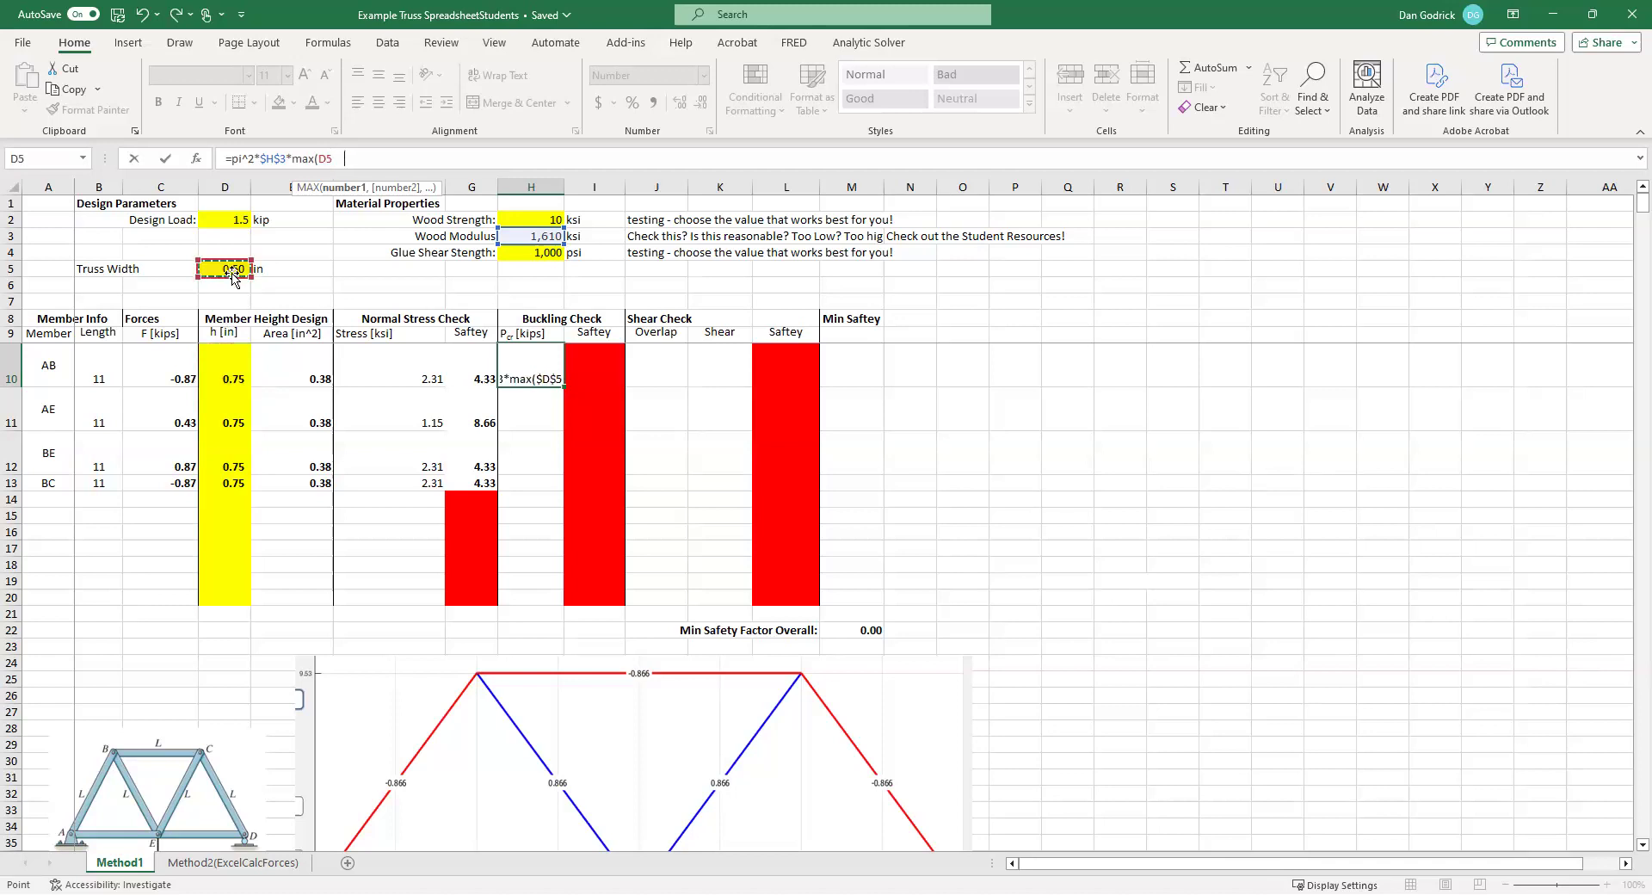
pyautogui.press('F4')
pyautogui.write(',')
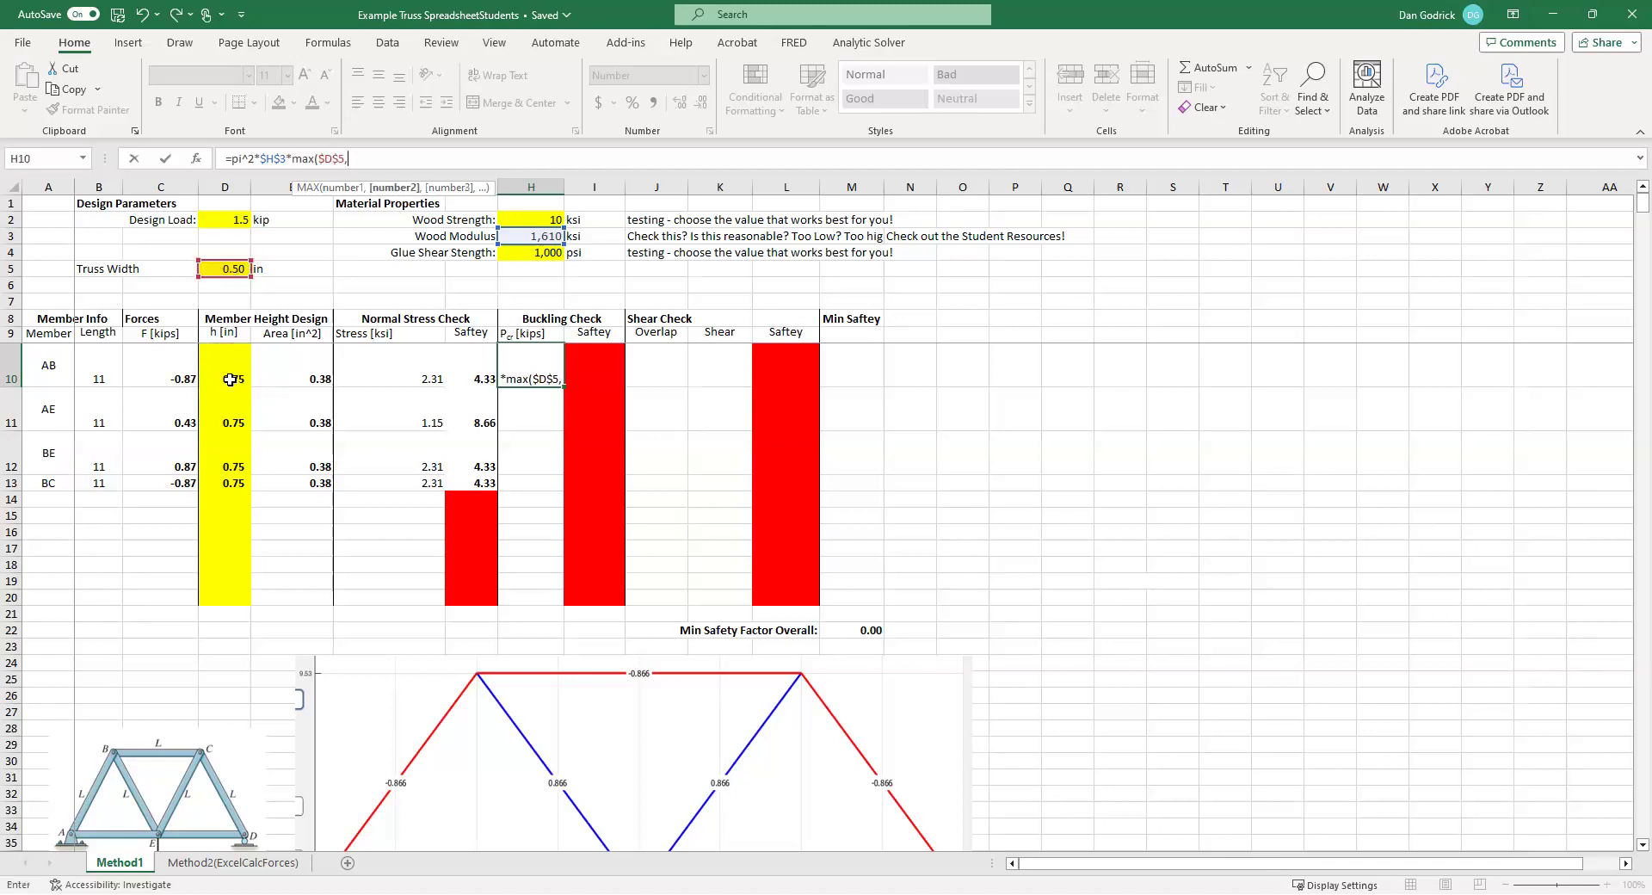
pyautogui.click(230, 379)
# - Multiply the buckling formula by MIN($D$5,D10)^3
pyautogui.write(')')
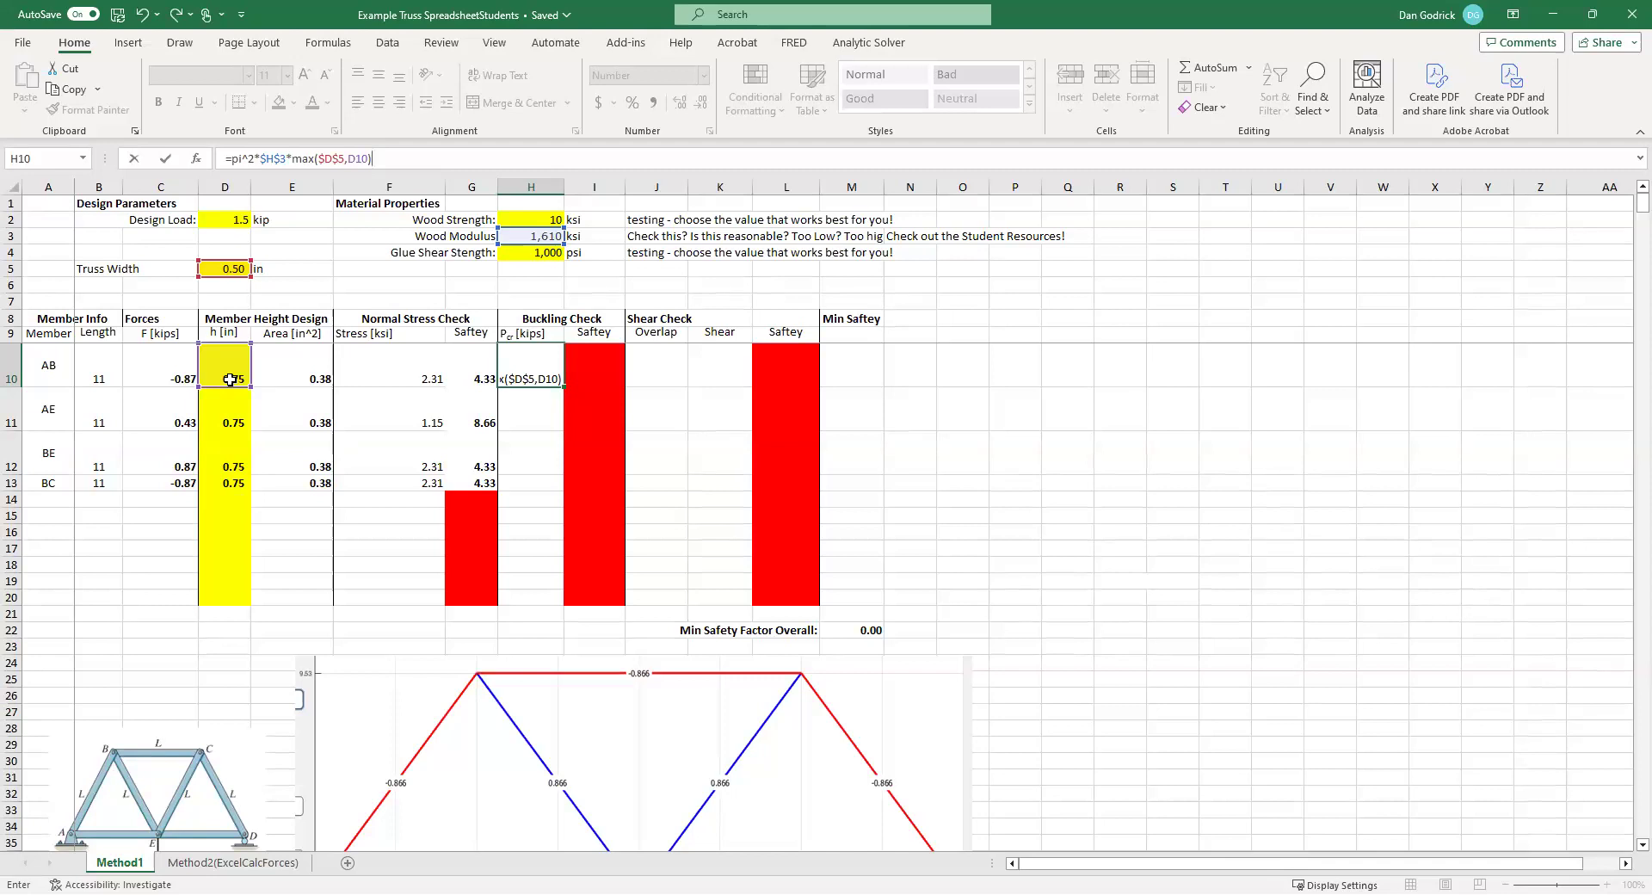
pyautogui.write('*min(')
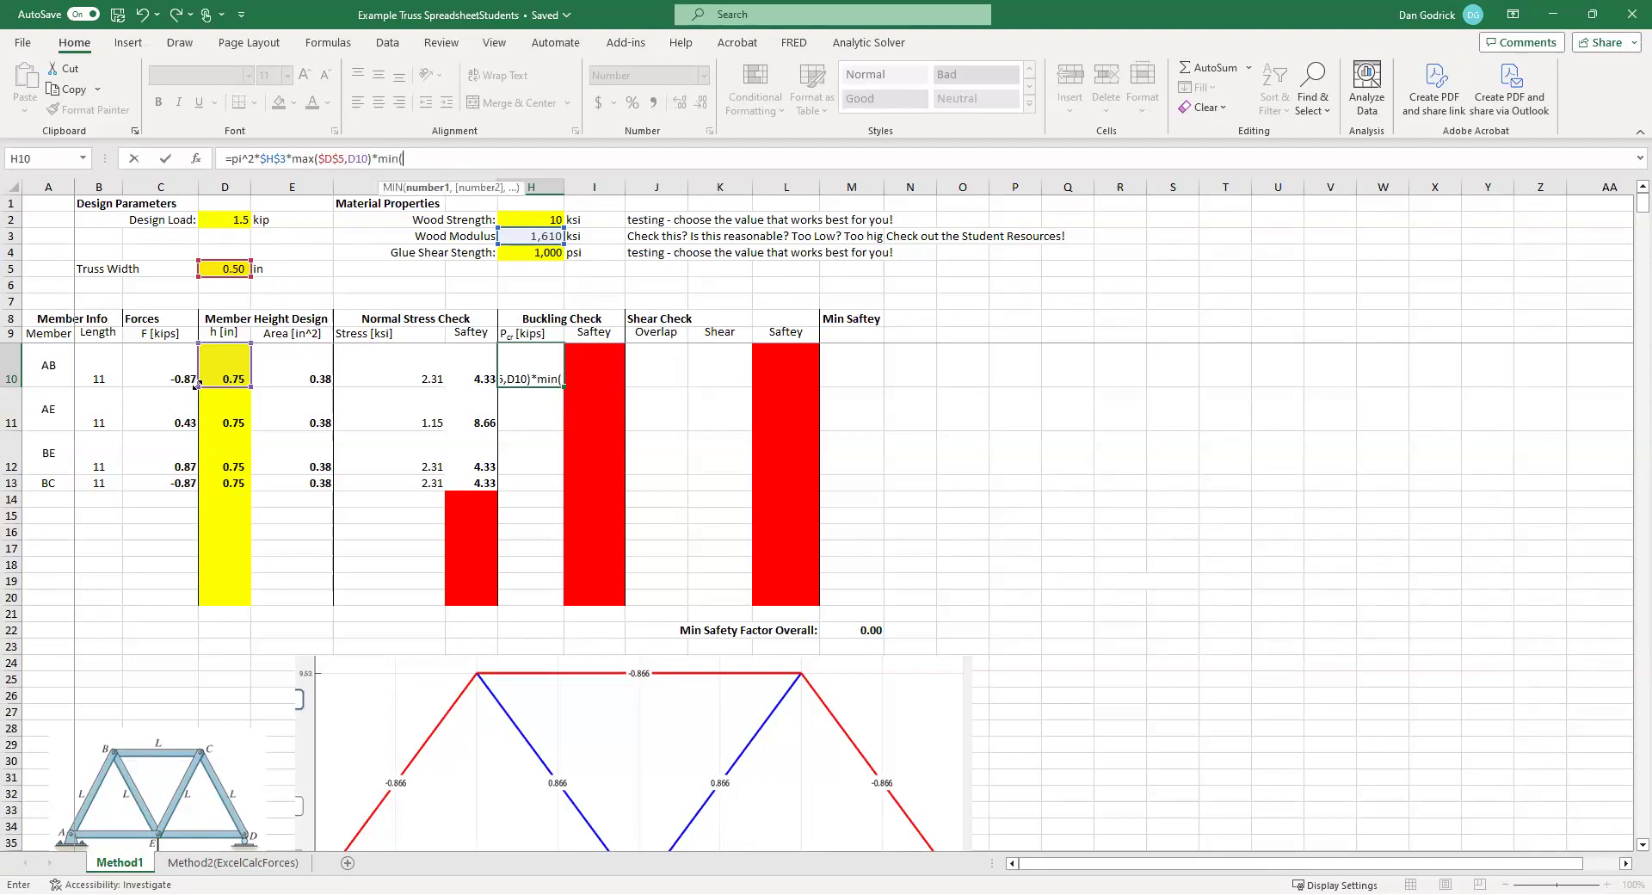
pyautogui.click(221, 269)
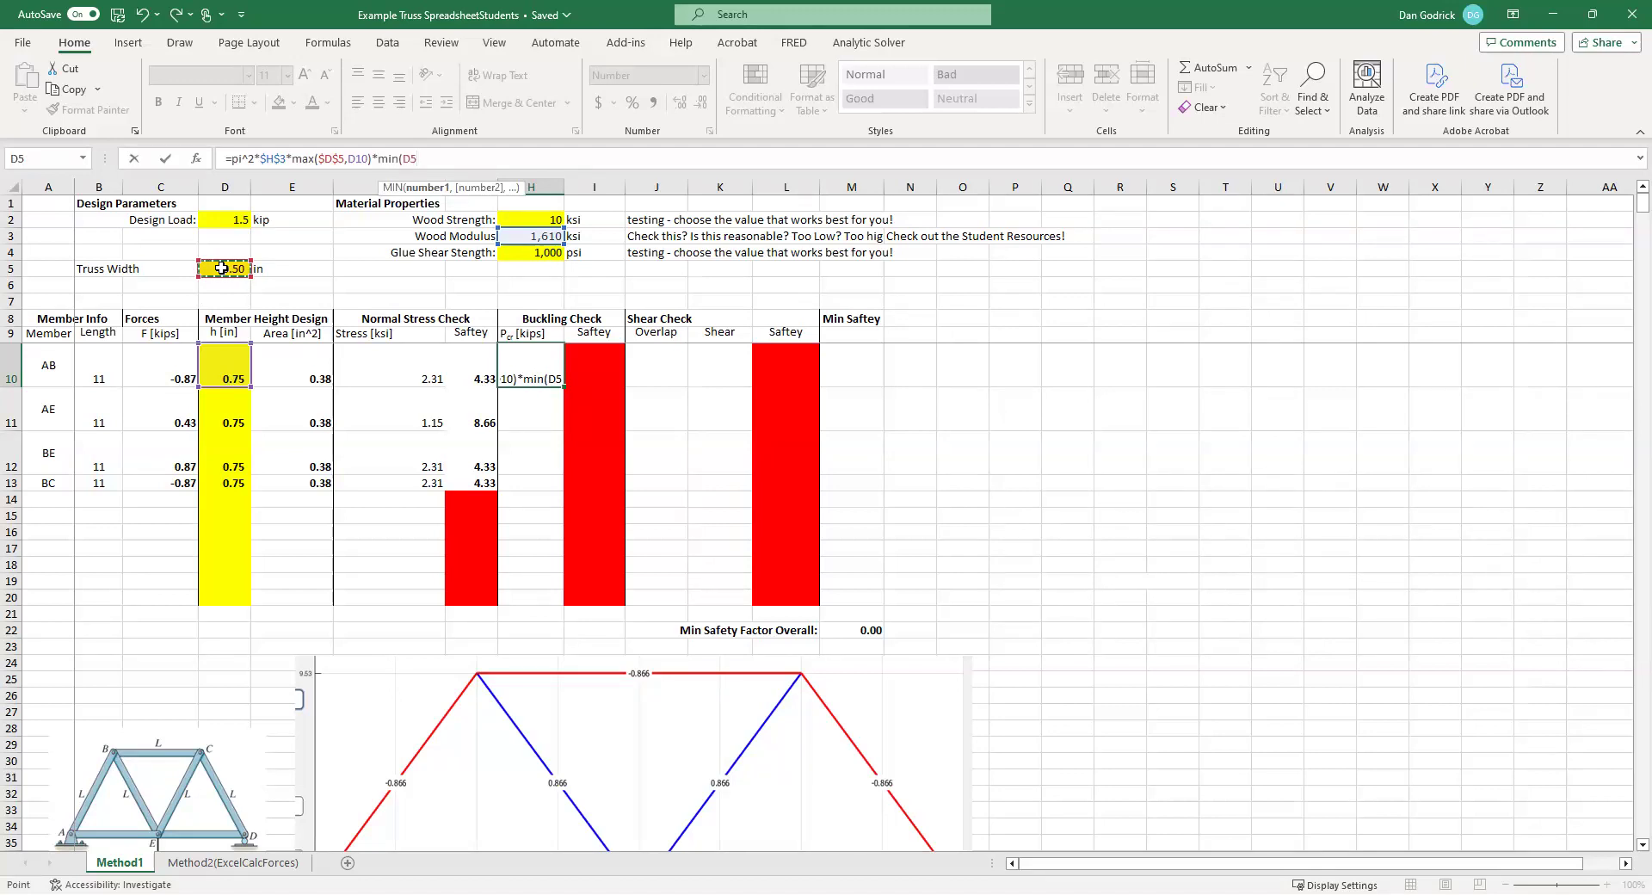
pyautogui.press('F4')
pyautogui.click(200, 365)
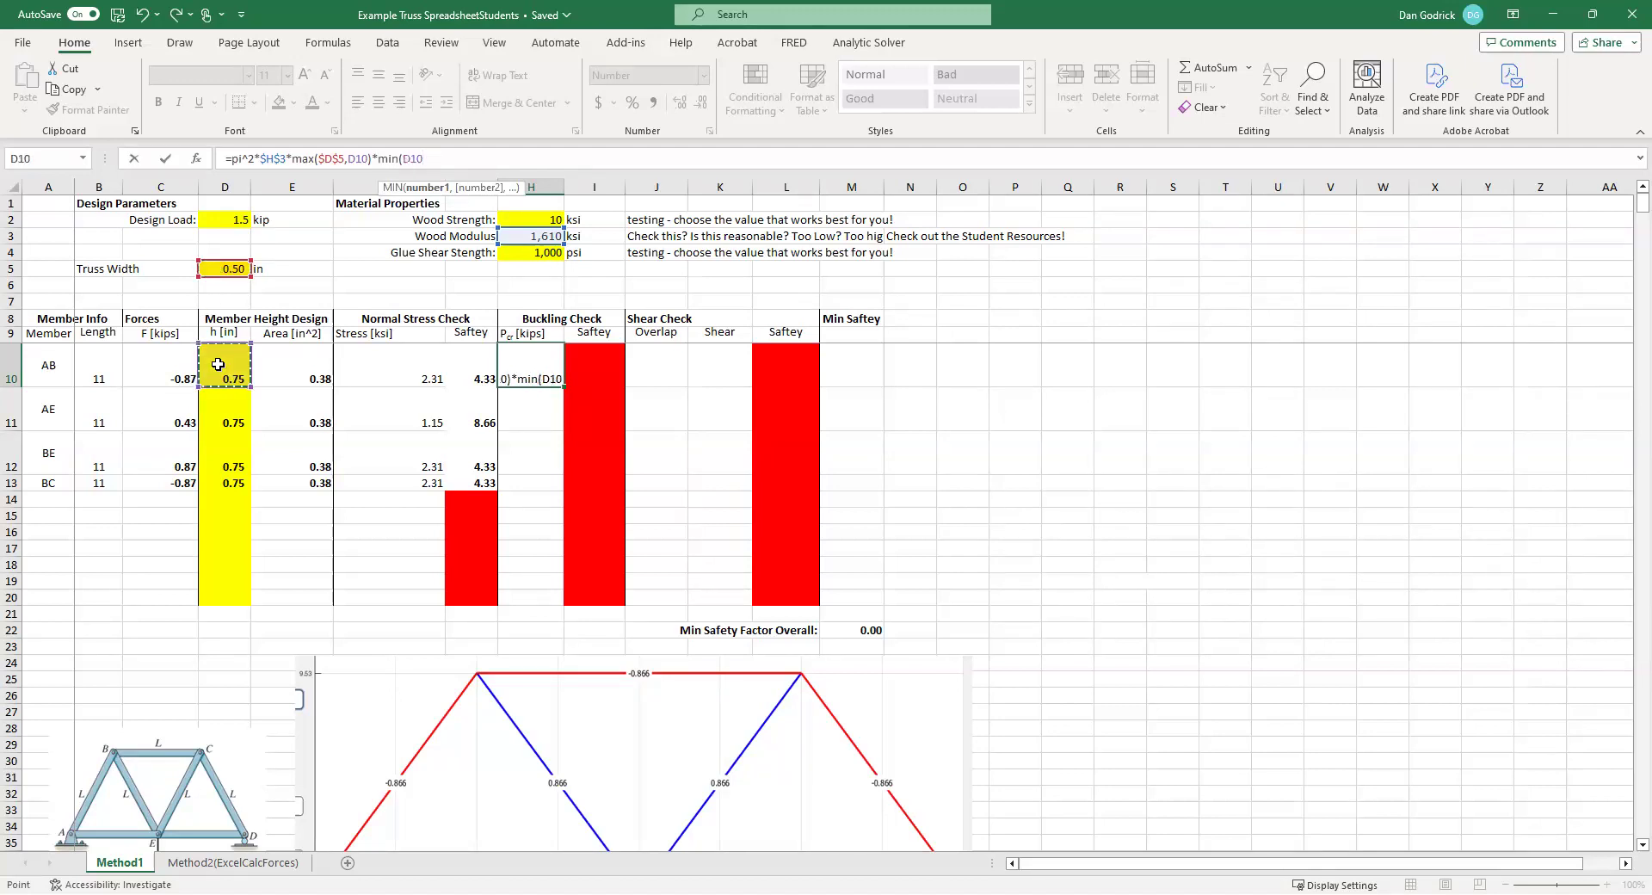
pyautogui.click(215, 269)
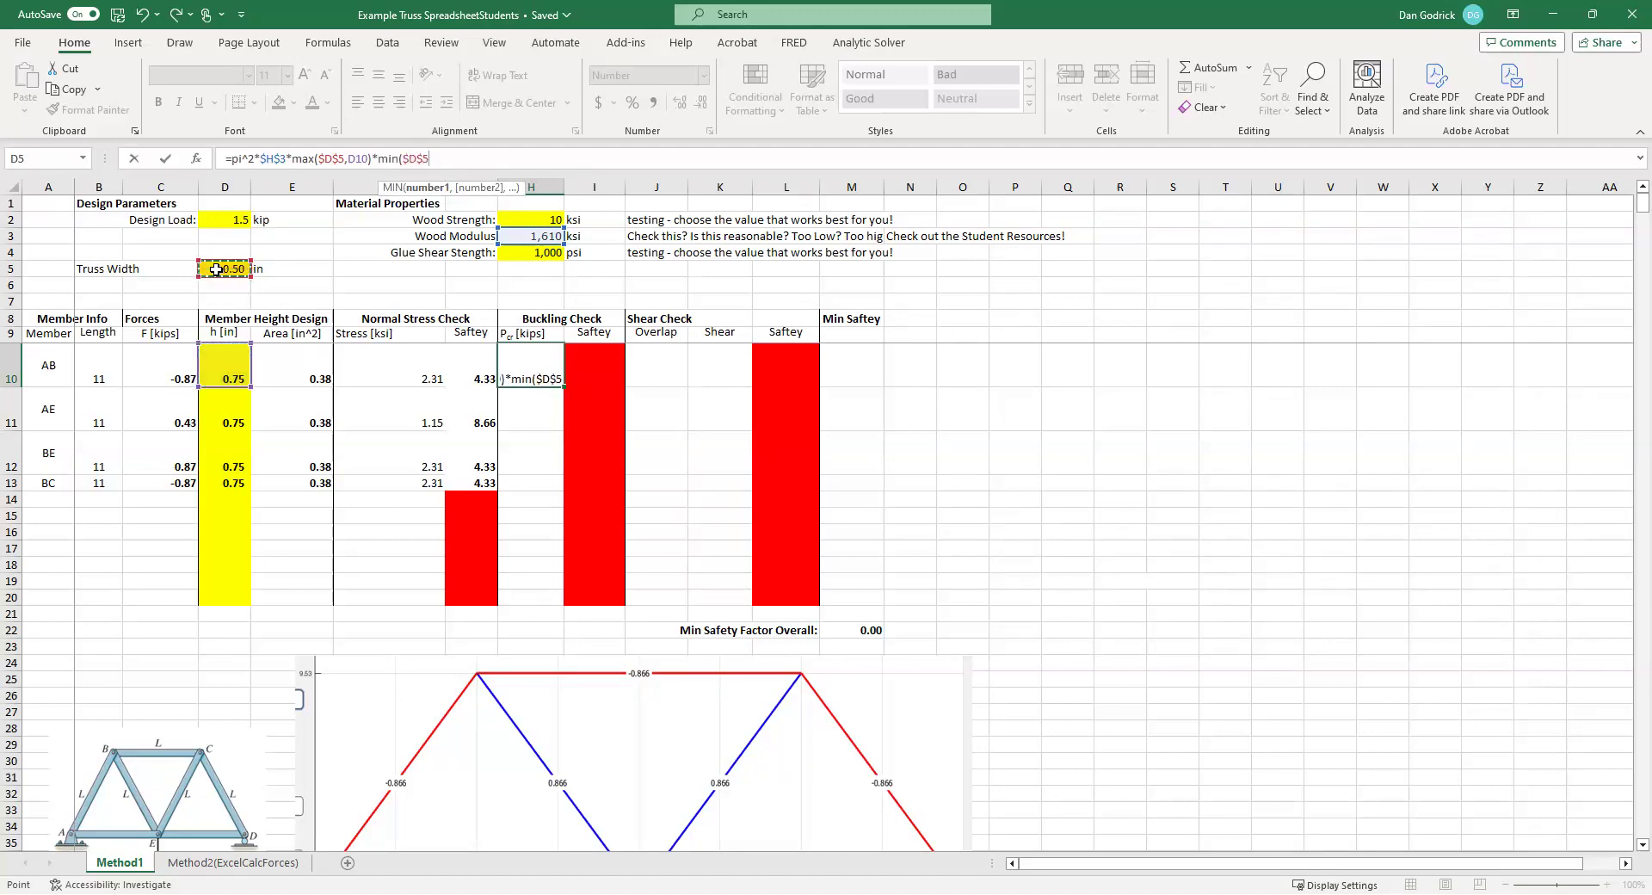
pyautogui.press('F4')
pyautogui.write(',')
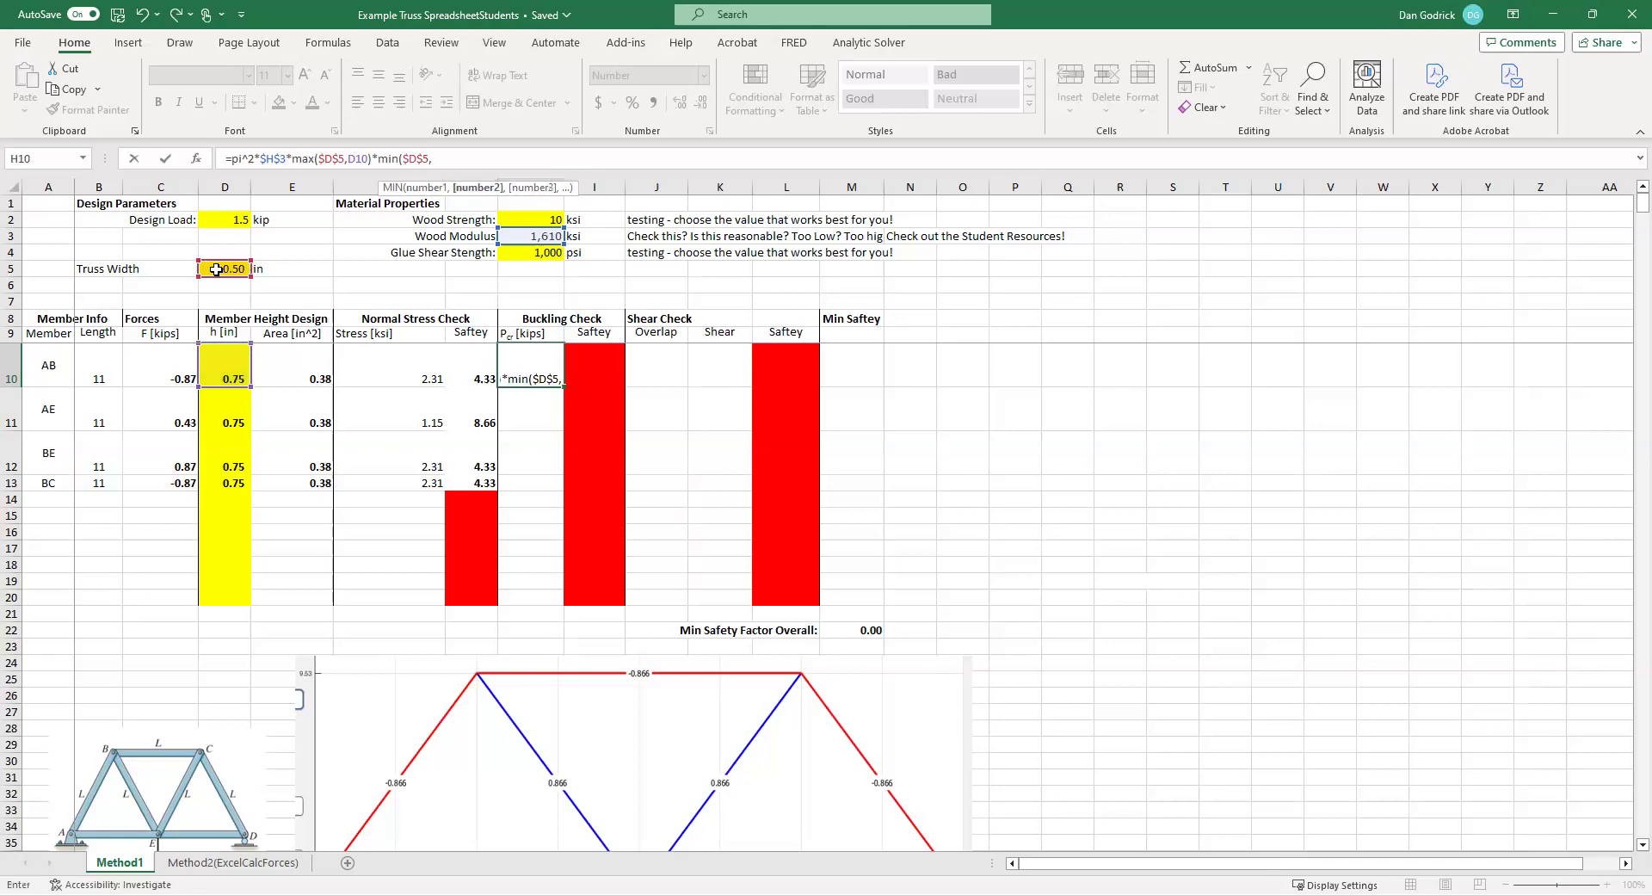
pyautogui.click(230, 368)
pyautogui.write(')^3')
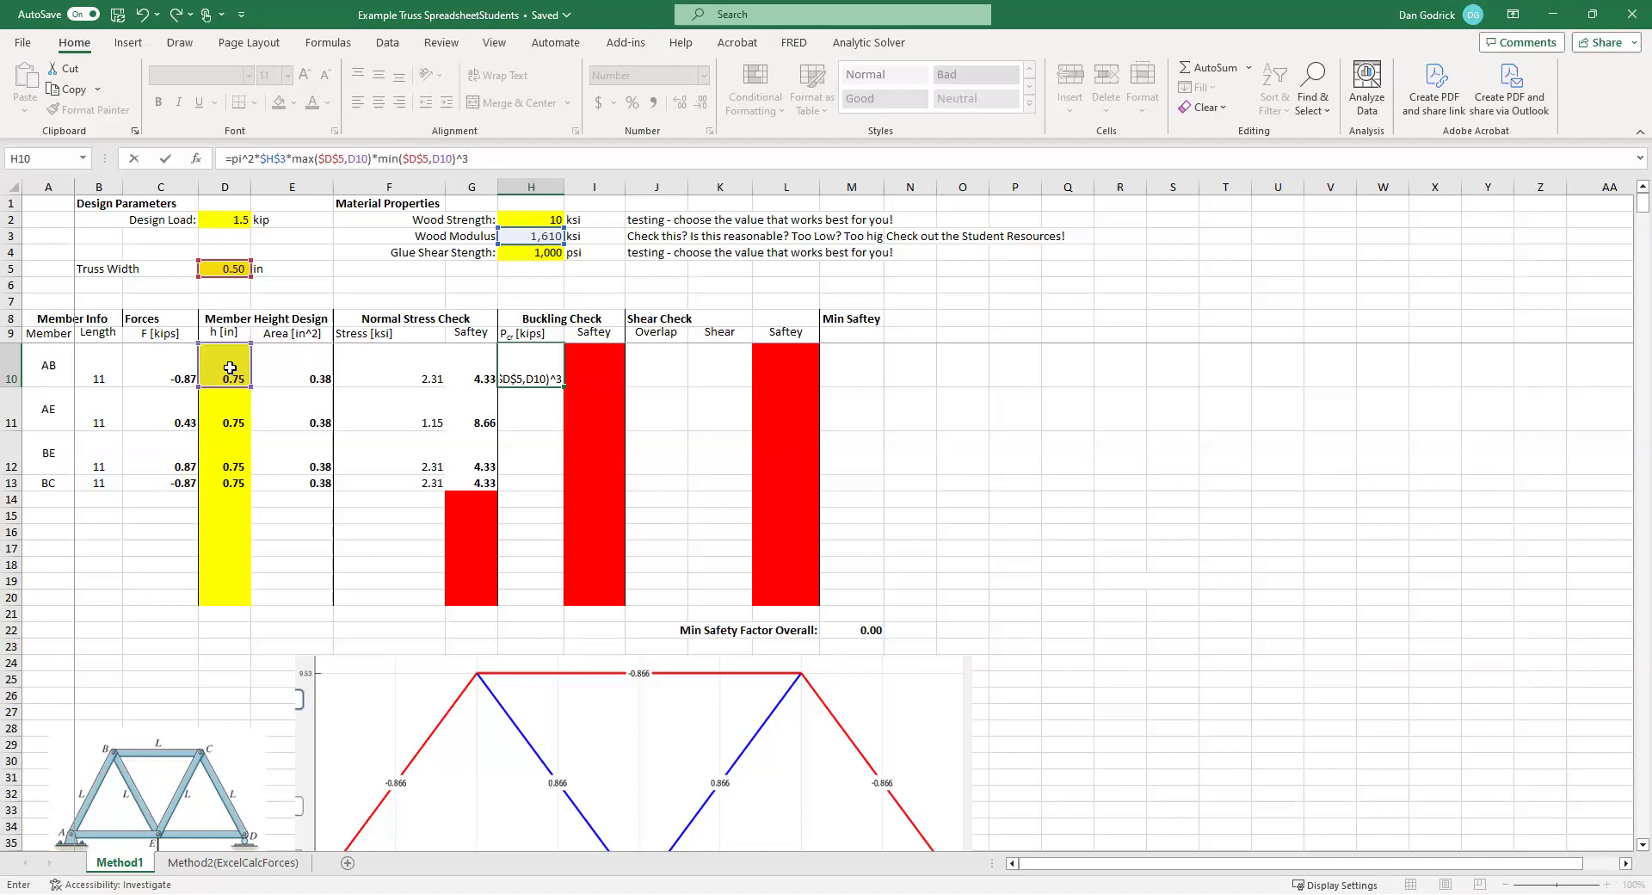
# - Finish with *1/12/(B10*0.6)^2 and correct pi to PI(), giving a 2.85 kip buckling load
pyautogui.write('*1/12')
pyautogui.write('/')
pyautogui.press('BackSpace')
pyautogui.write('/(')
pyautogui.click(108, 378)
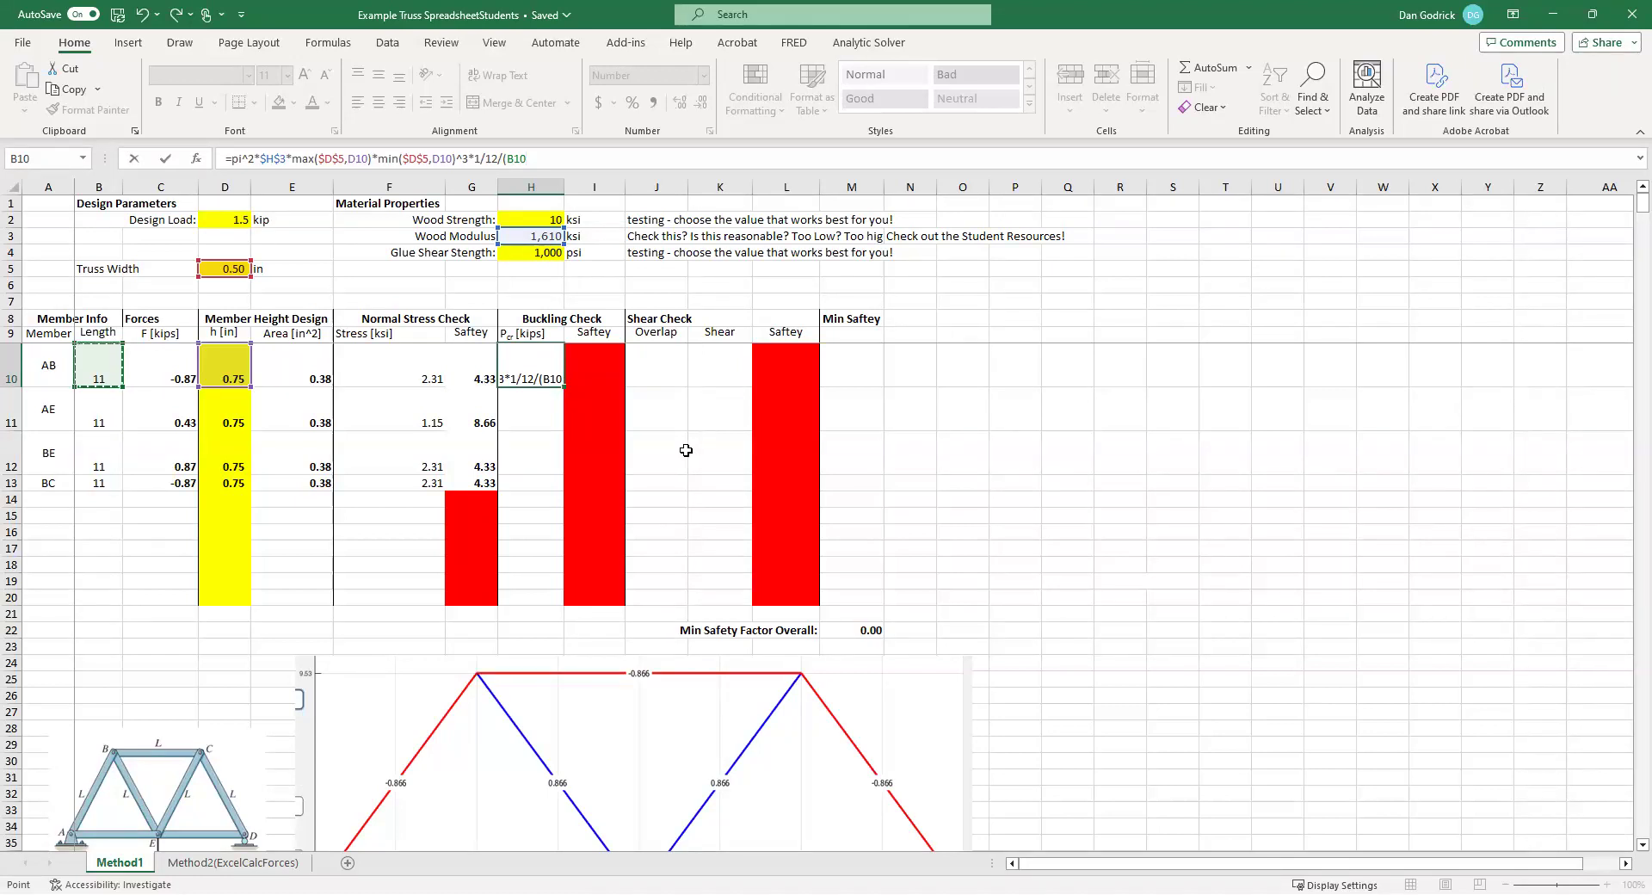
pyautogui.write('*.6)^2')
pyautogui.hotkey('ctrl', 'Return')
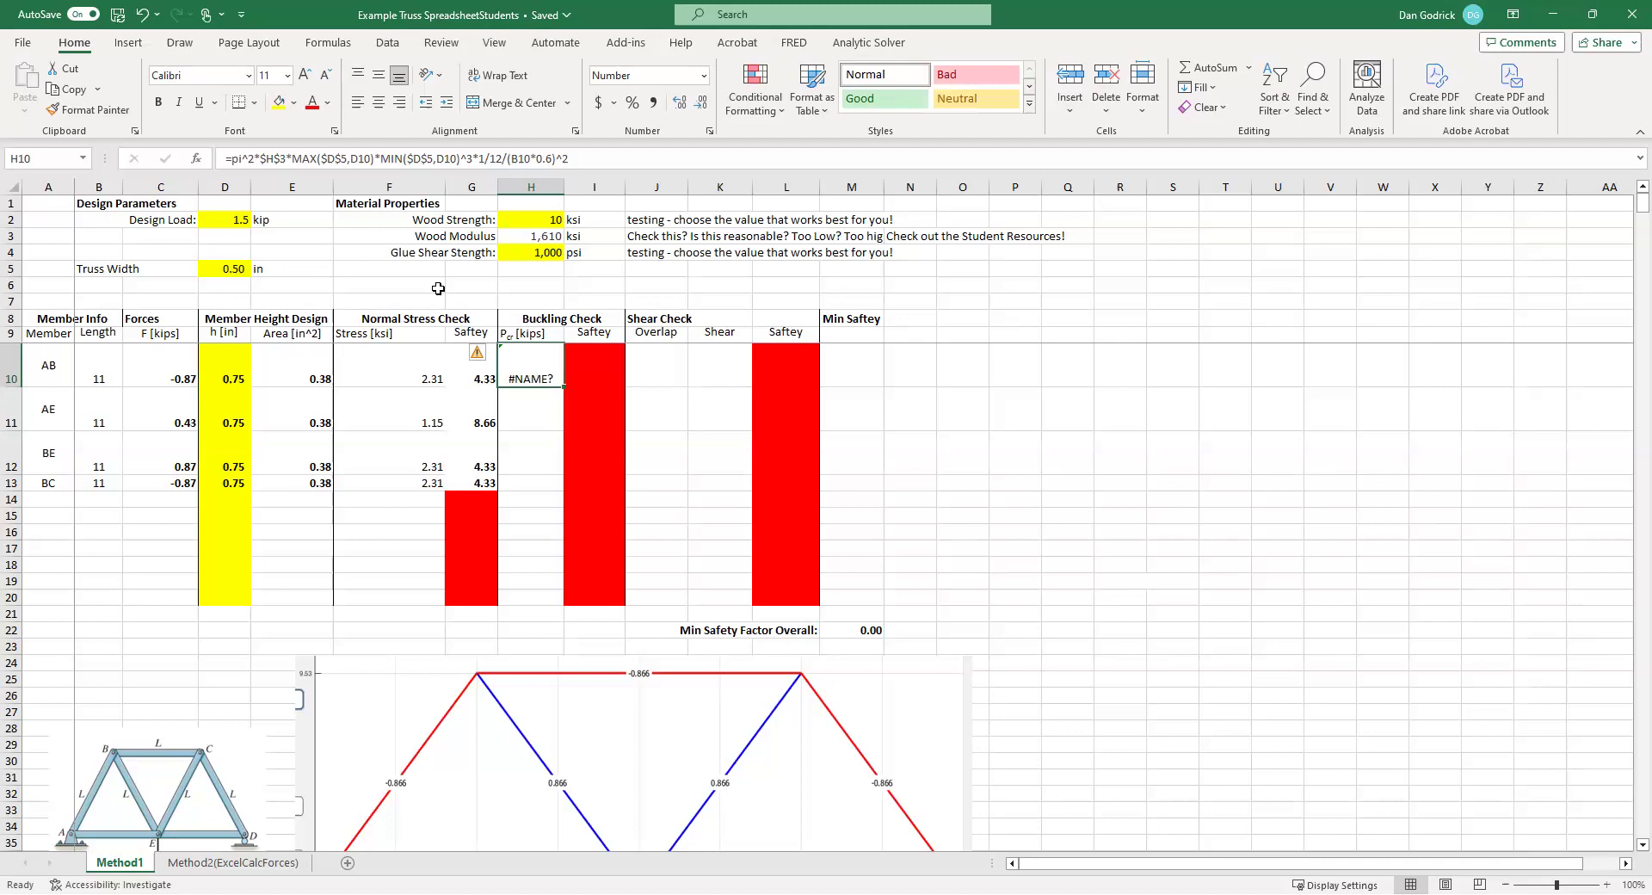
pyautogui.click(242, 159)
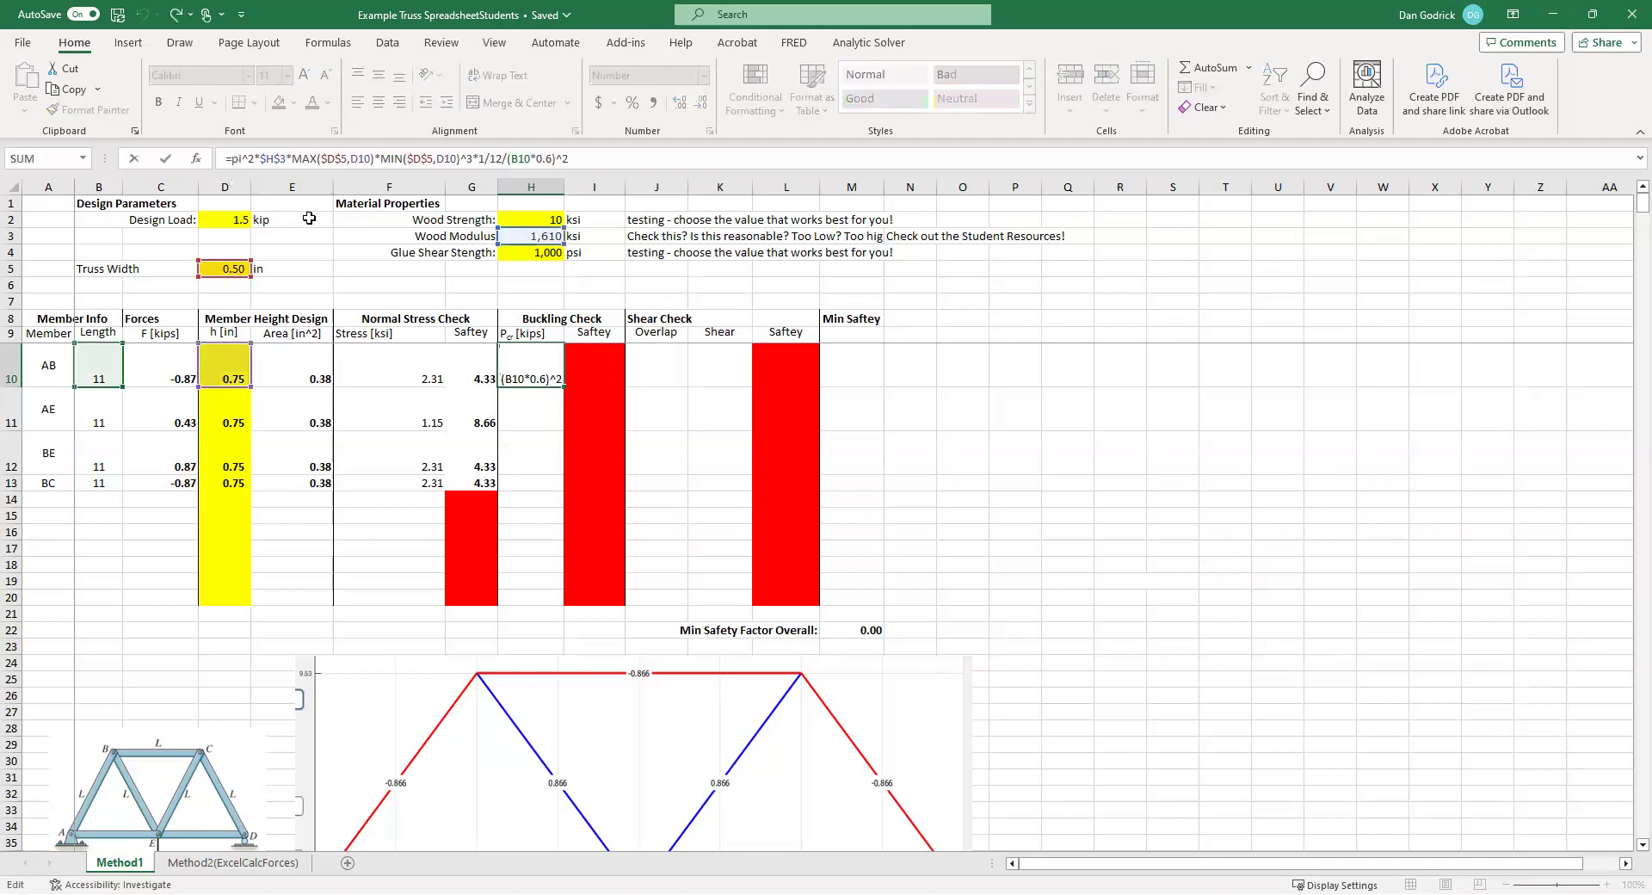
pyautogui.write('i()')
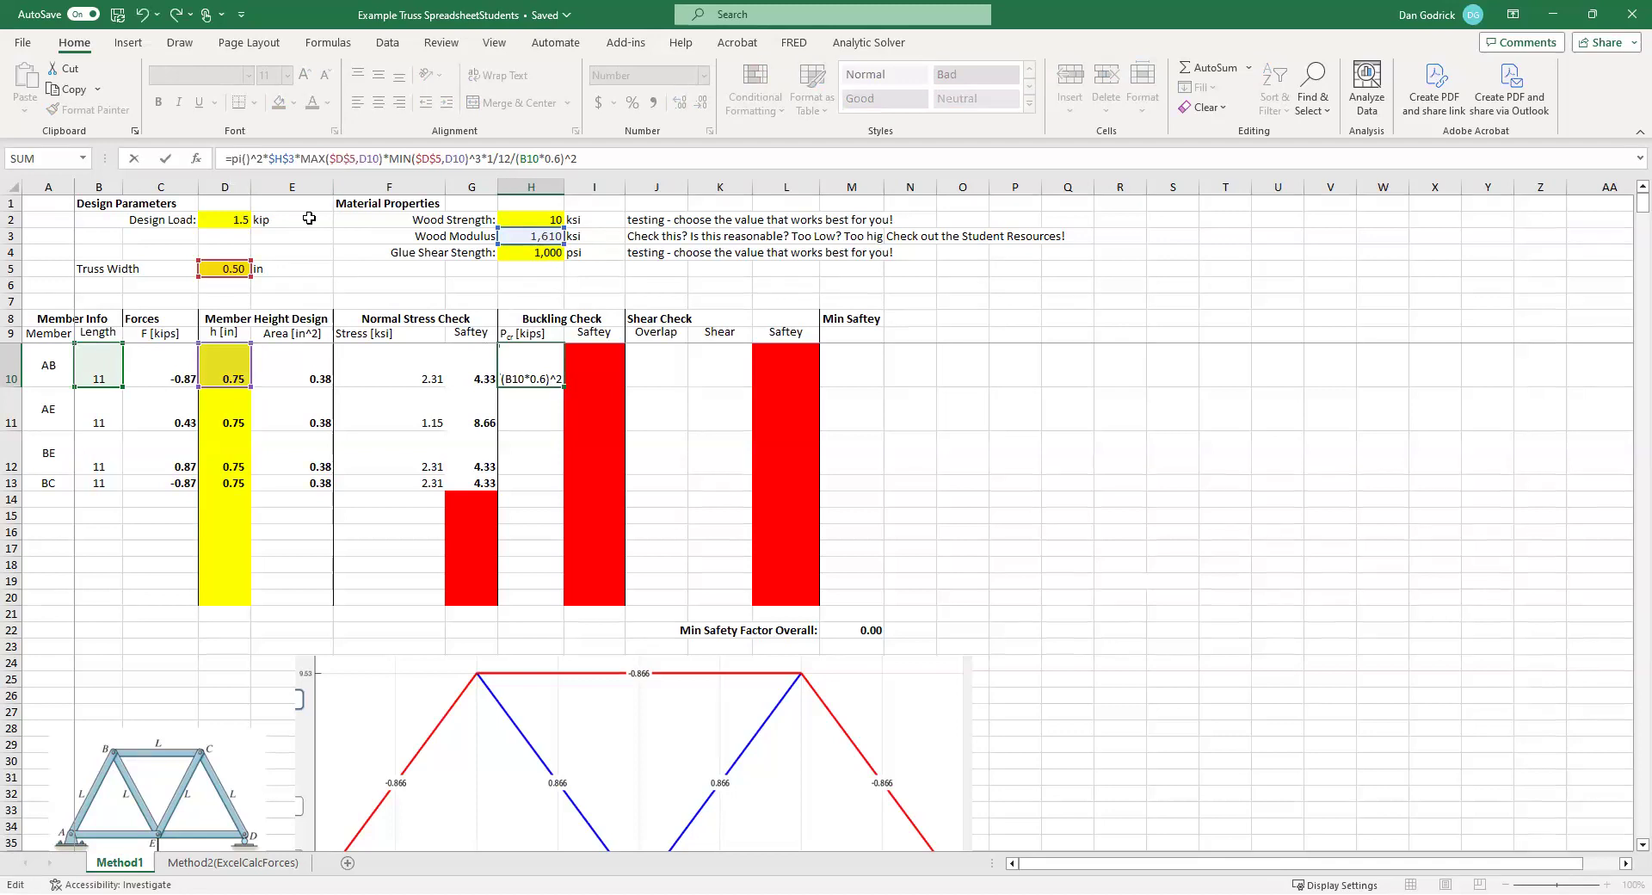
pyautogui.press('Return')
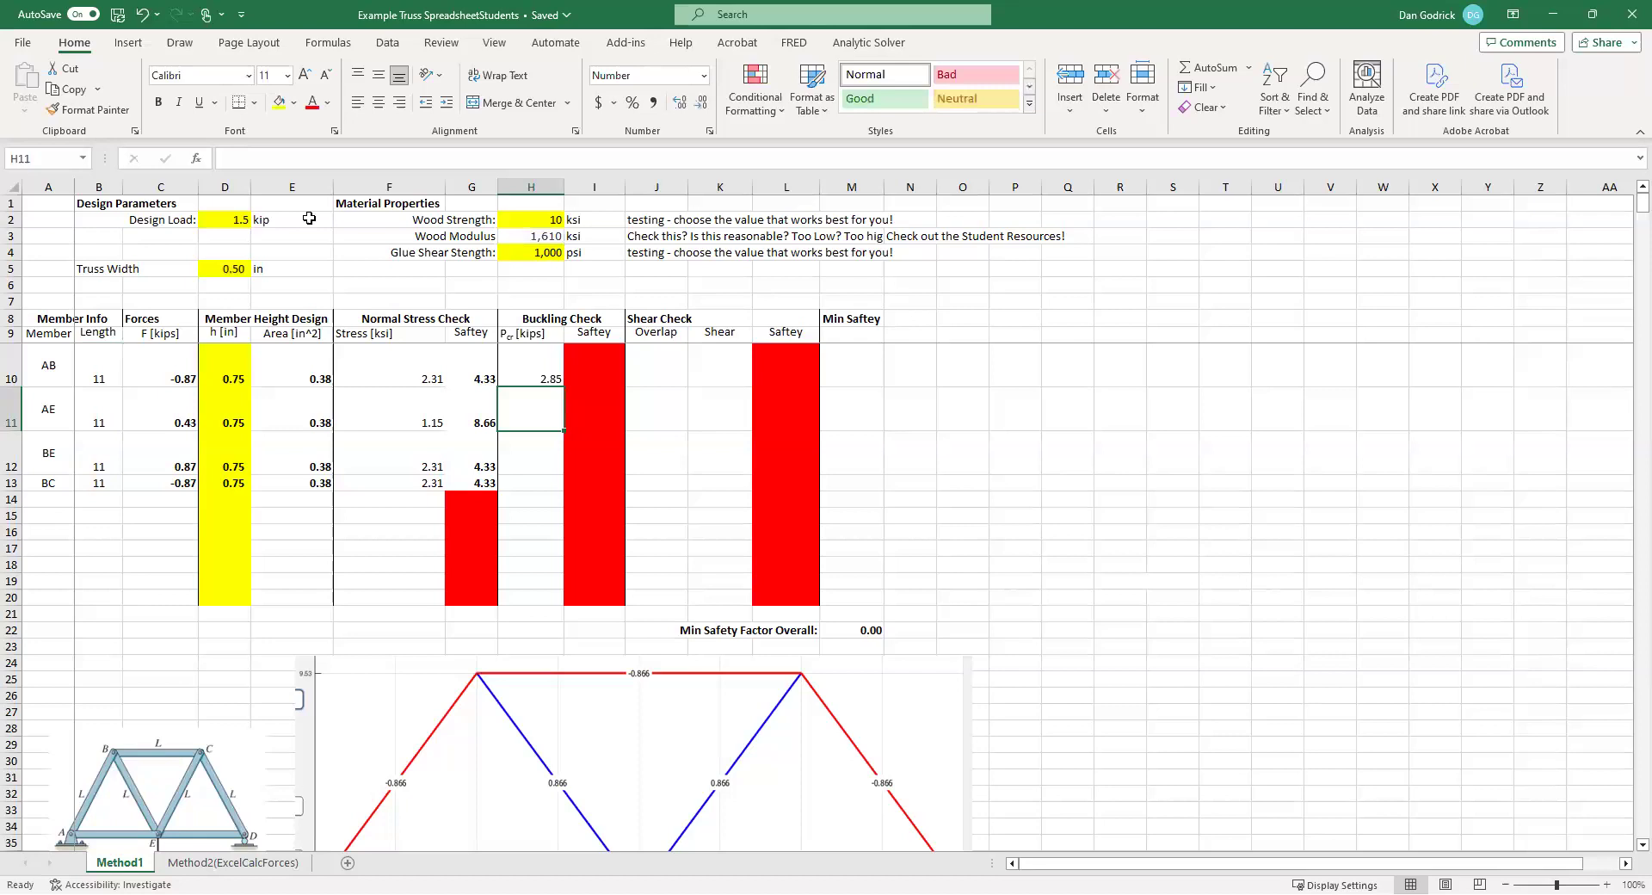
# - Compare AB's buckling load in H10 with its member force in C10
pyautogui.press('Up')
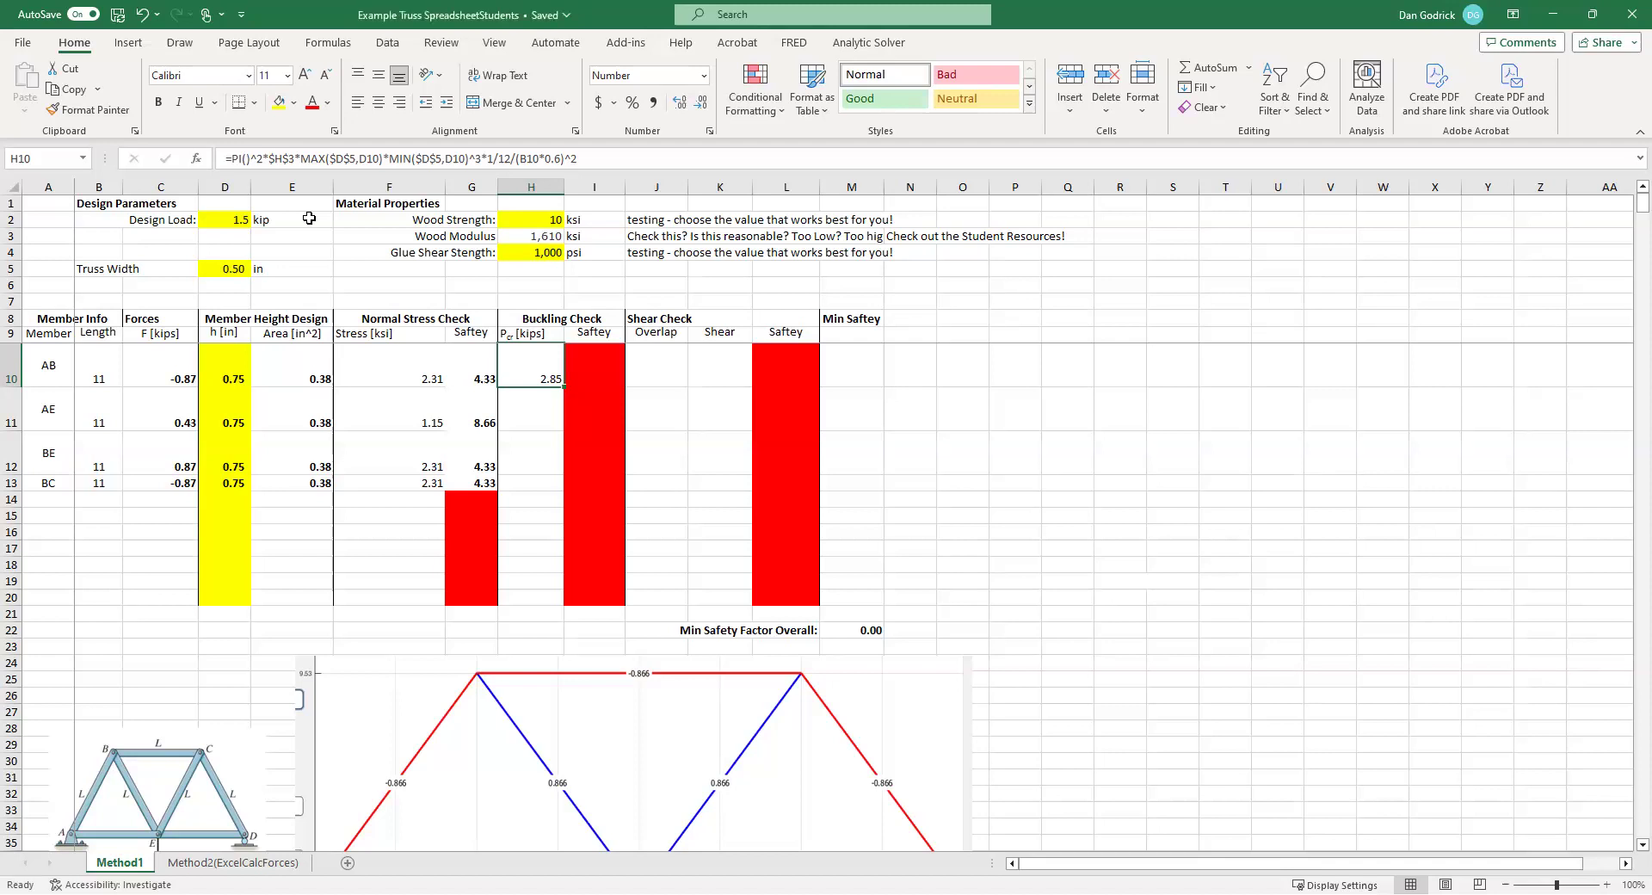
pyautogui.press('Left')
pyautogui.press('Left')
pyautogui.press('Left')
pyautogui.press('Left')
pyautogui.press('Left')
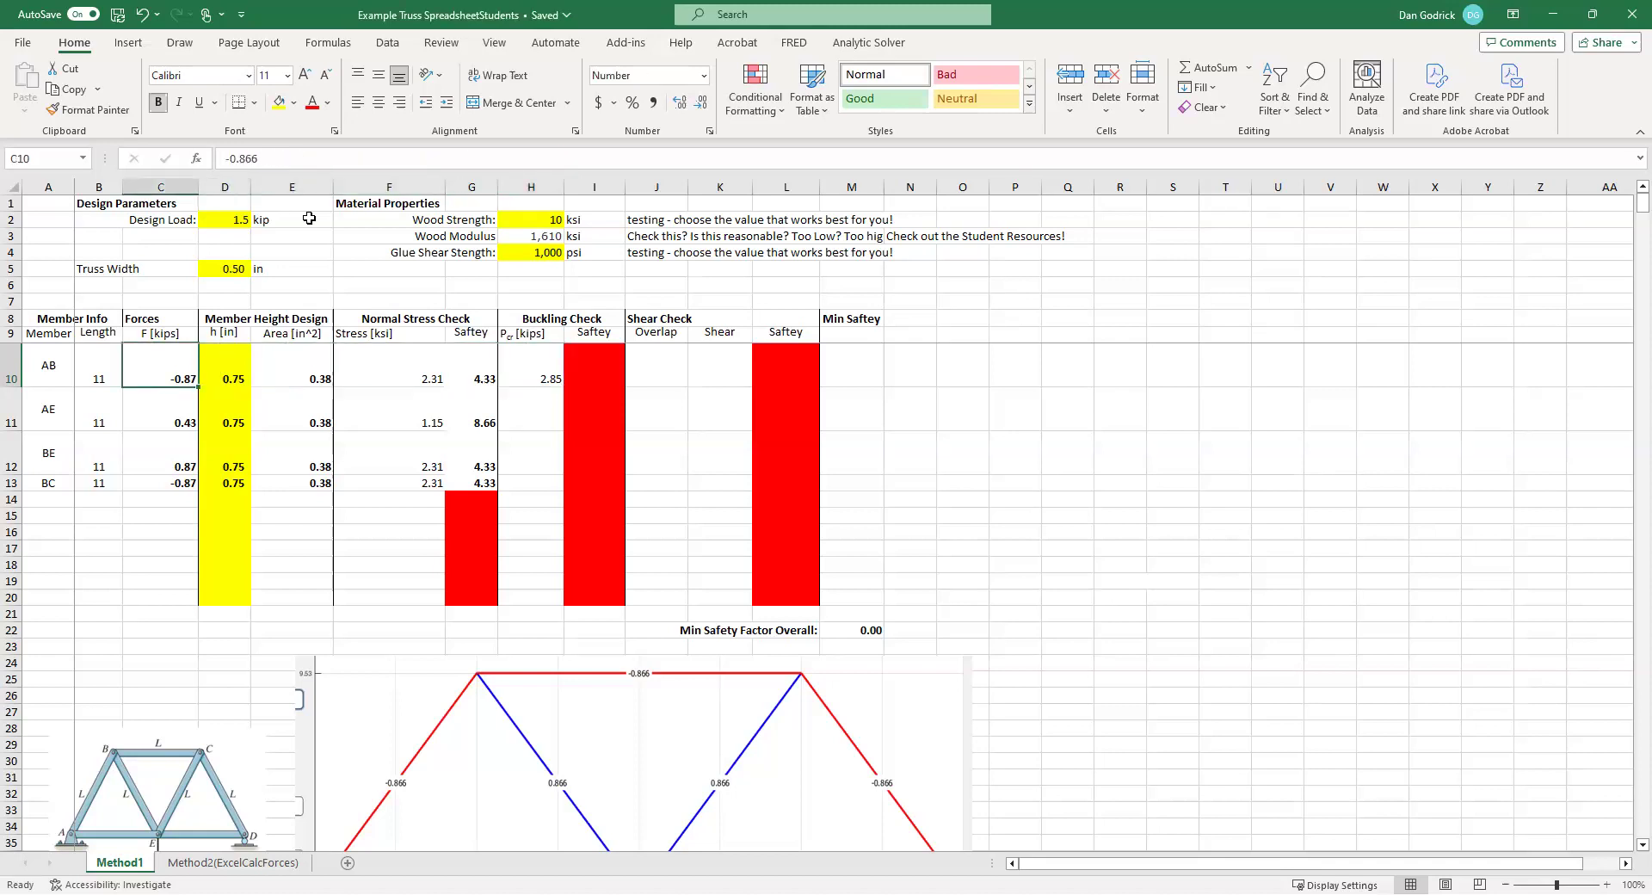
pyautogui.press('Right')
pyautogui.press('Right')
pyautogui.press('Right')
pyautogui.press('Right')
pyautogui.press('Right')
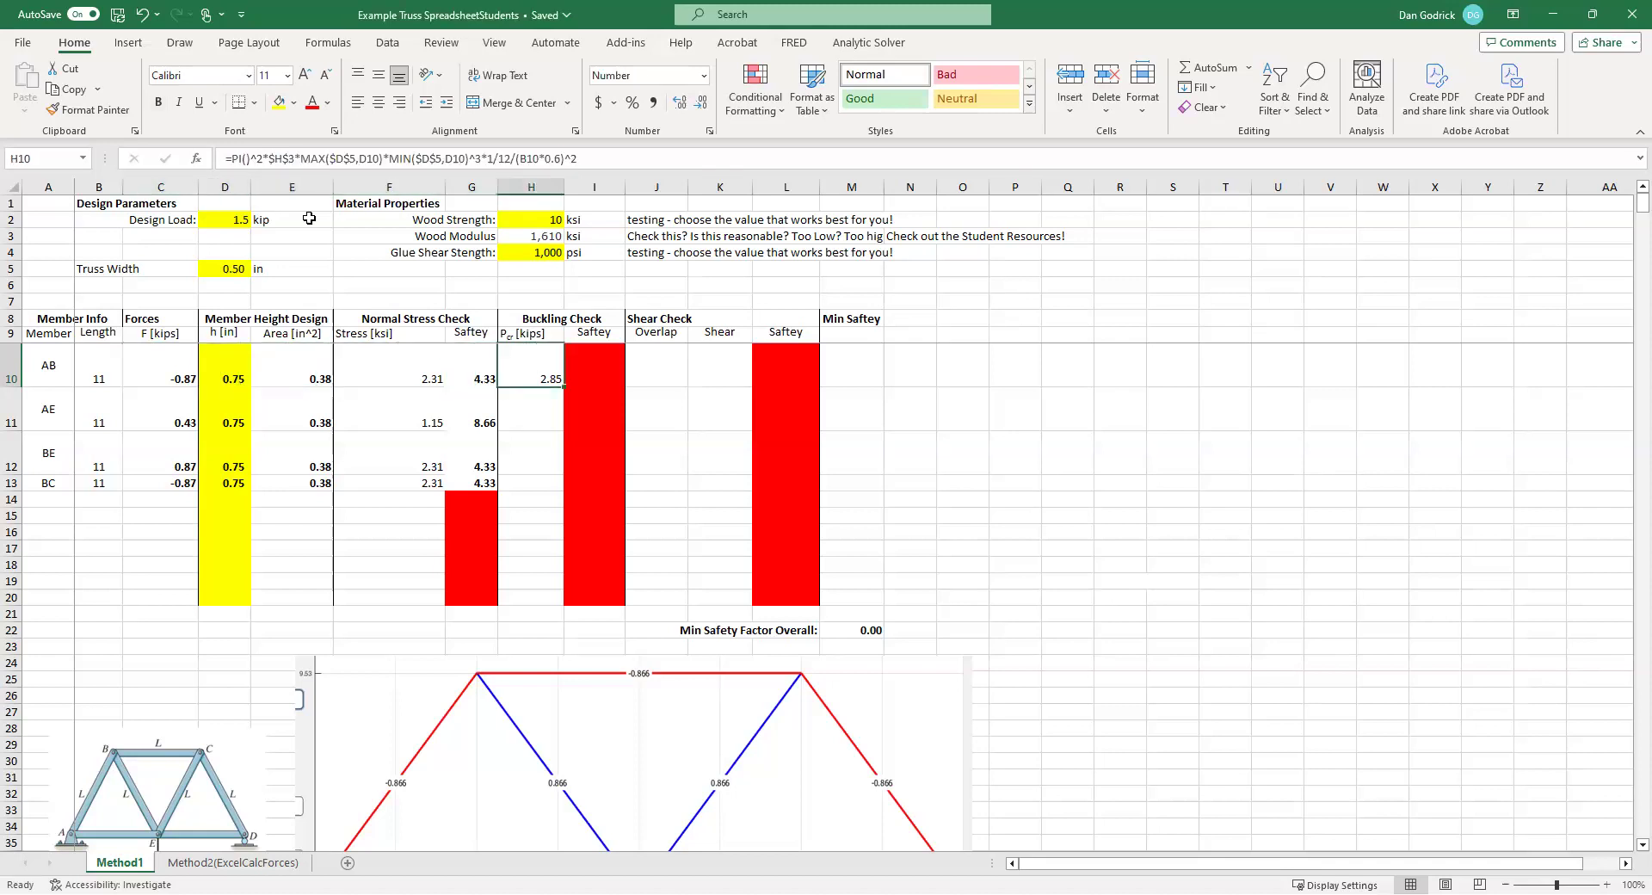
pyautogui.press('Left')
pyautogui.press('Left')
pyautogui.press('Left')
pyautogui.press('Left')
pyautogui.press('Left')
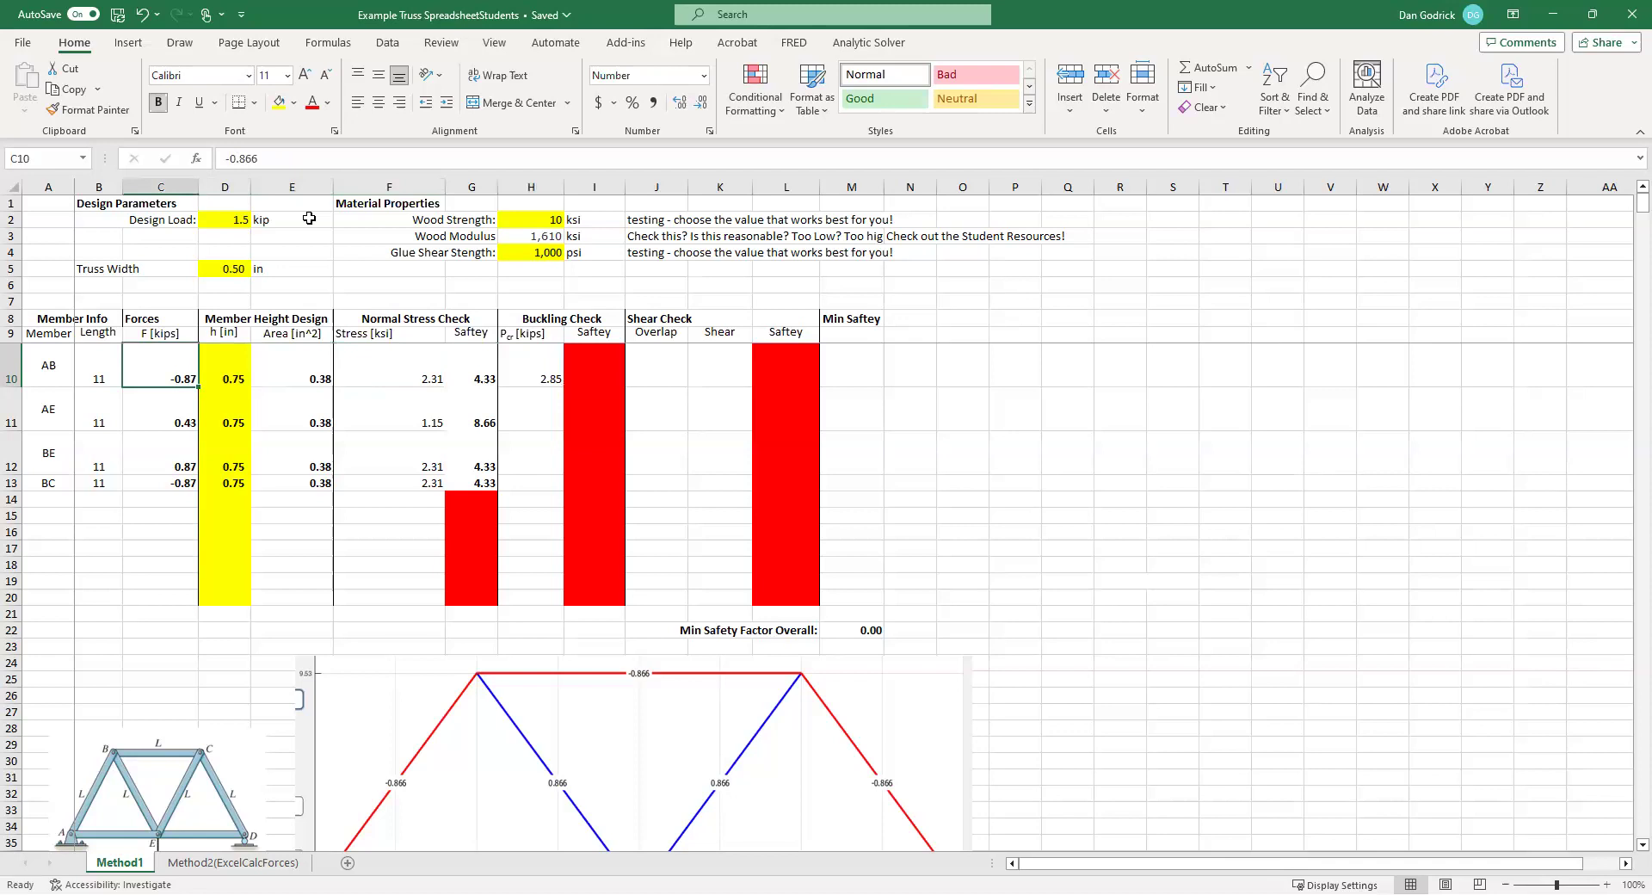
pyautogui.press('Right')
pyautogui.press('Right')
pyautogui.press('Right')
pyautogui.press('Right')
pyautogui.press('Right')
pyautogui.press('Right')
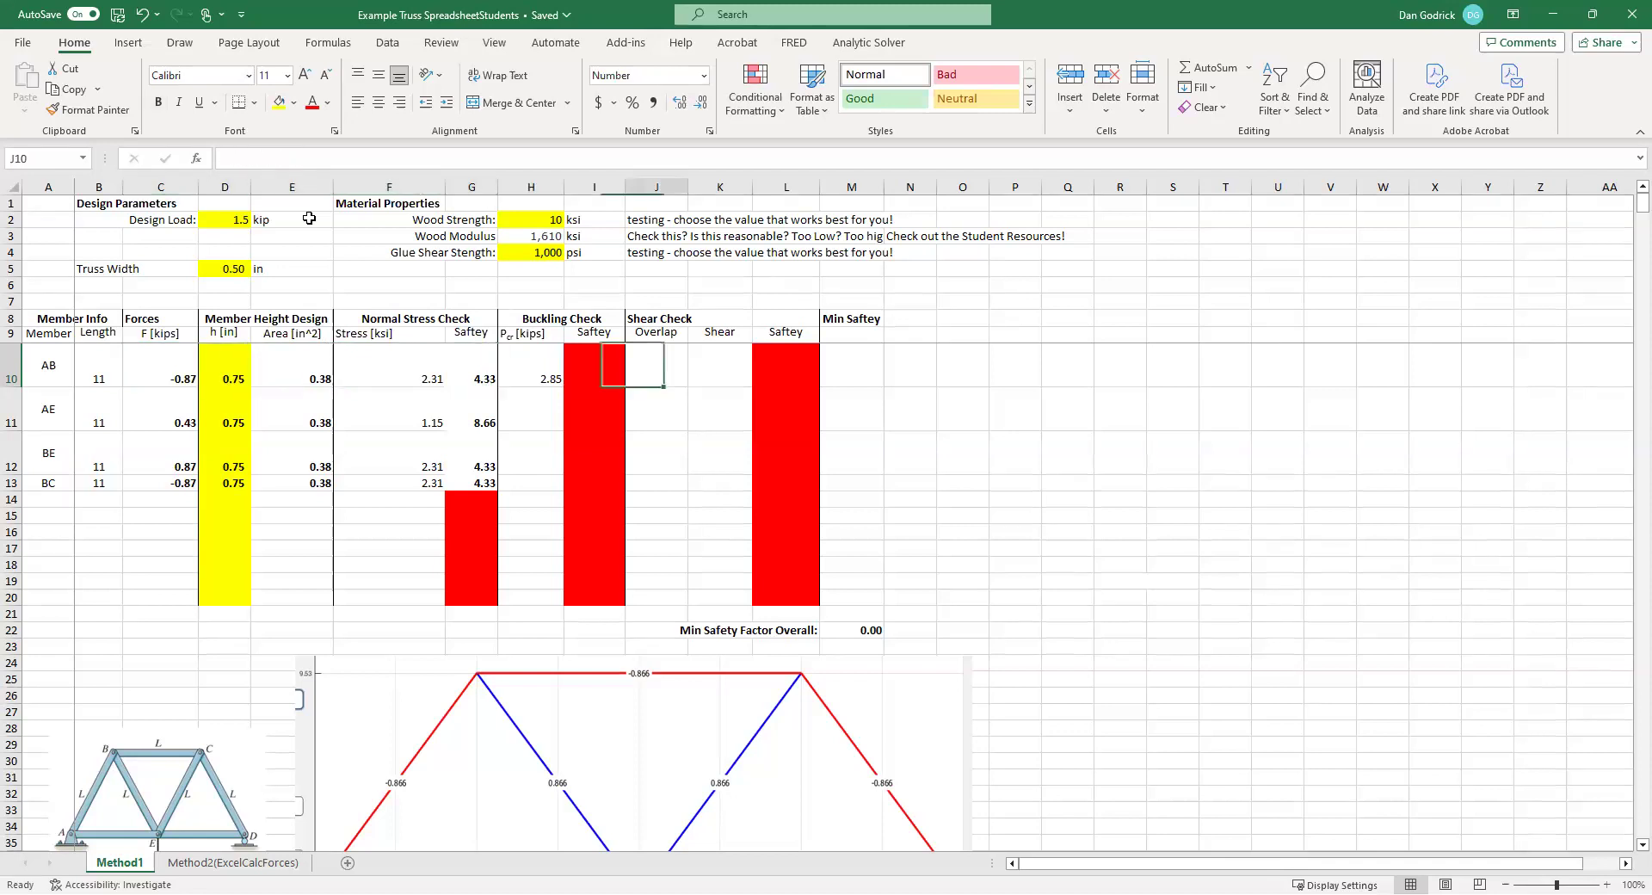
# - Enter =ABS(H10/C10) in I10, giving AB a buckling safety factor of 3.29
pyautogui.write('=')
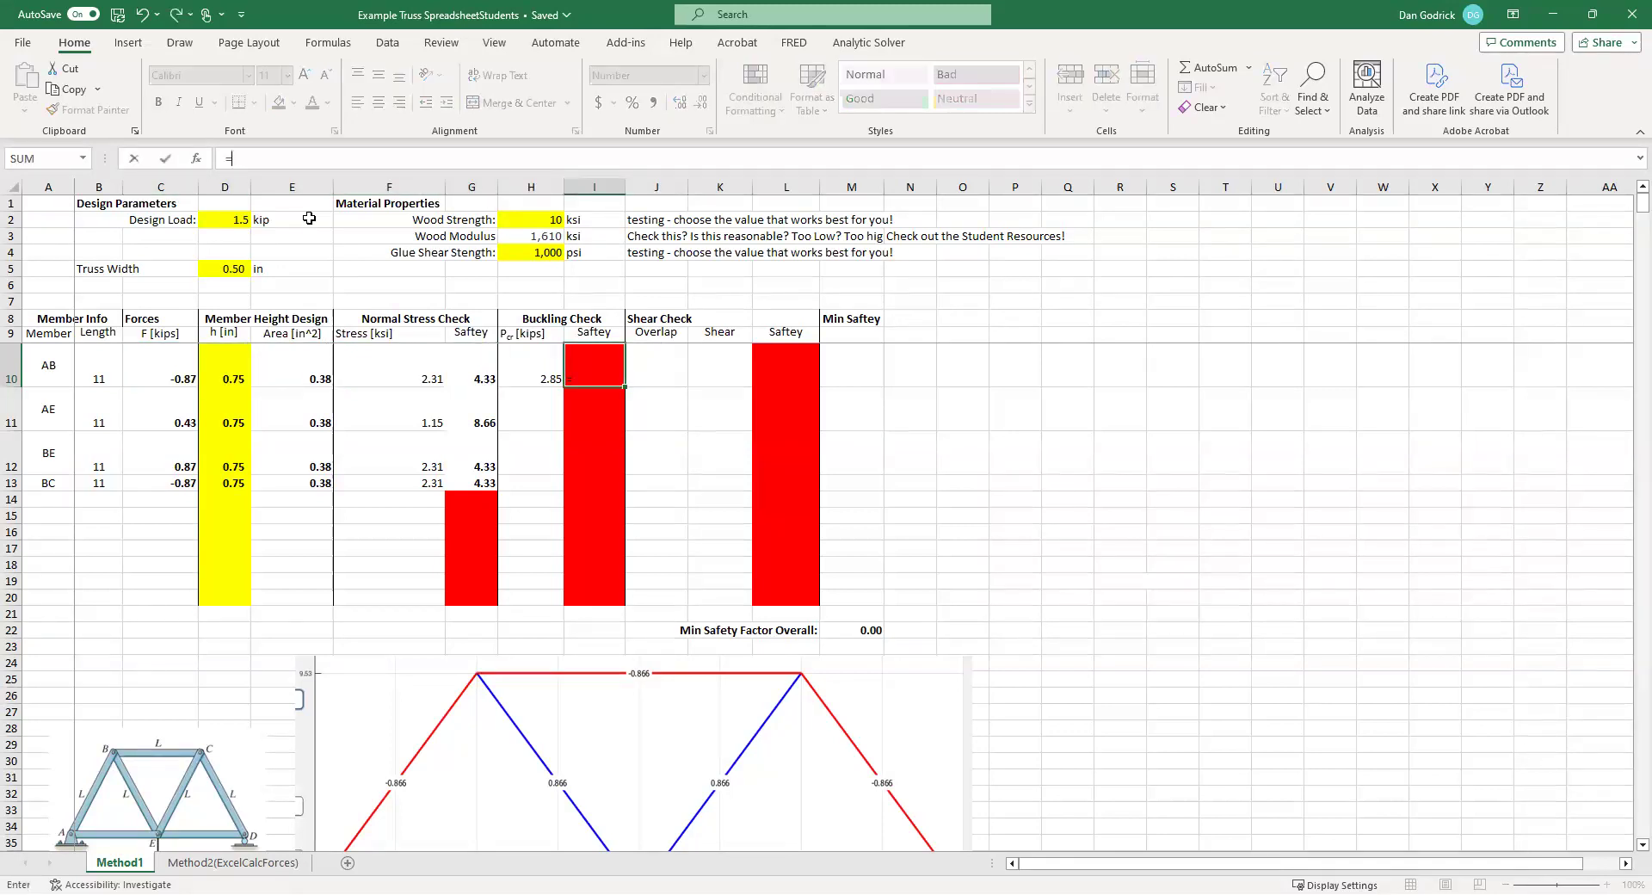
pyautogui.write('abs(')
pyautogui.press('Left')
pyautogui.press('Left')
pyautogui.press('Left')
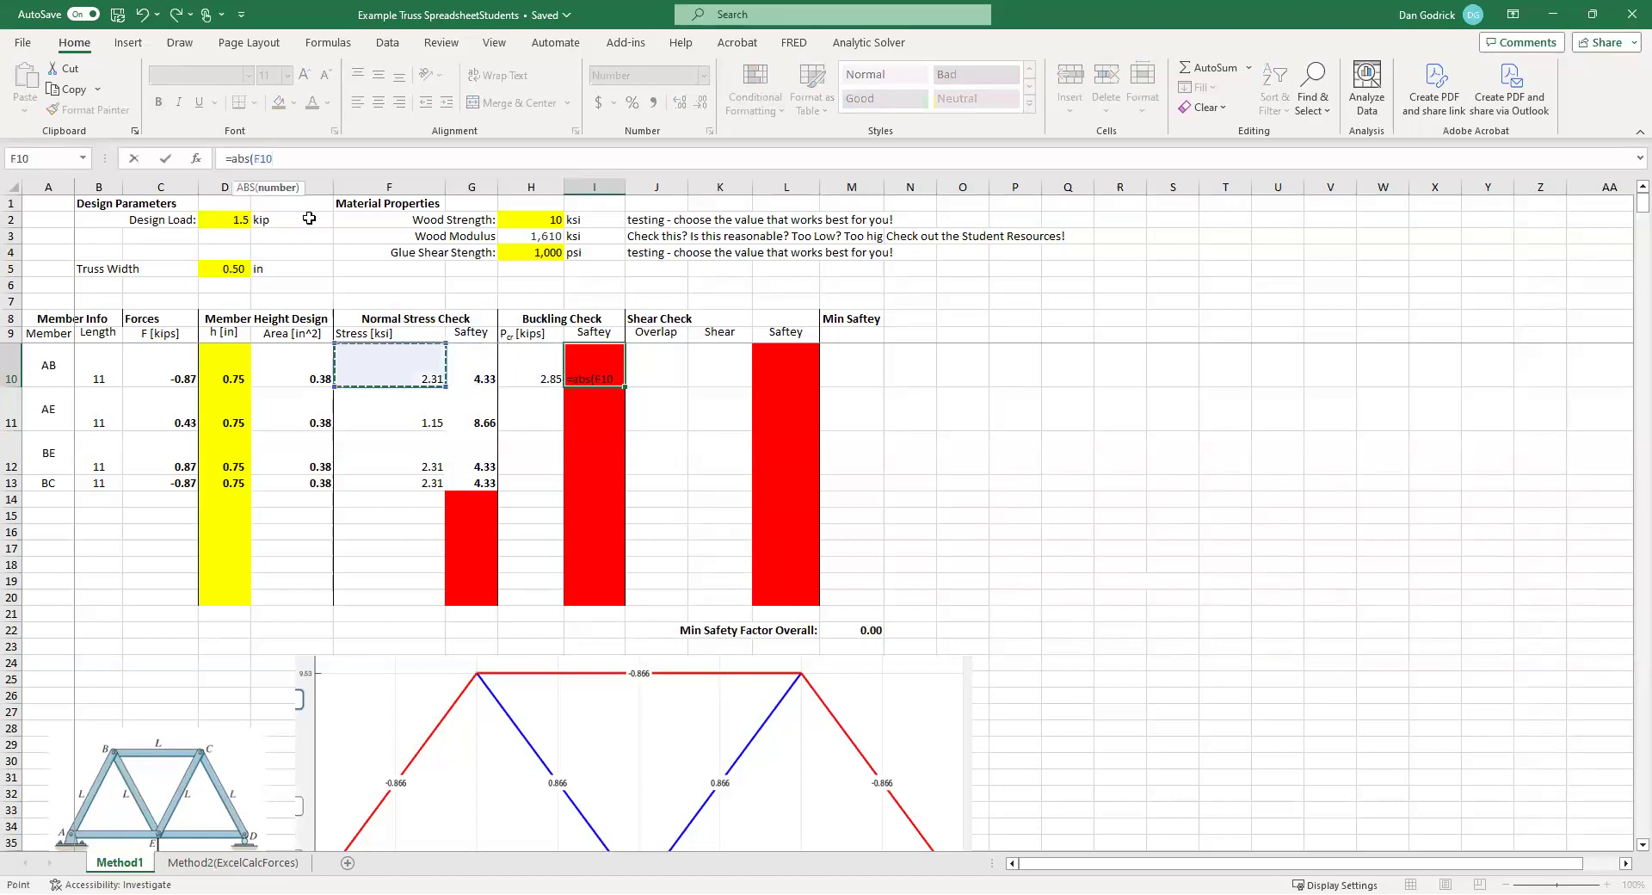
pyautogui.press('Left')
pyautogui.press('Left')
pyautogui.press('Right')
pyautogui.press('Right')
pyautogui.press('Right')
pyautogui.press('Right')
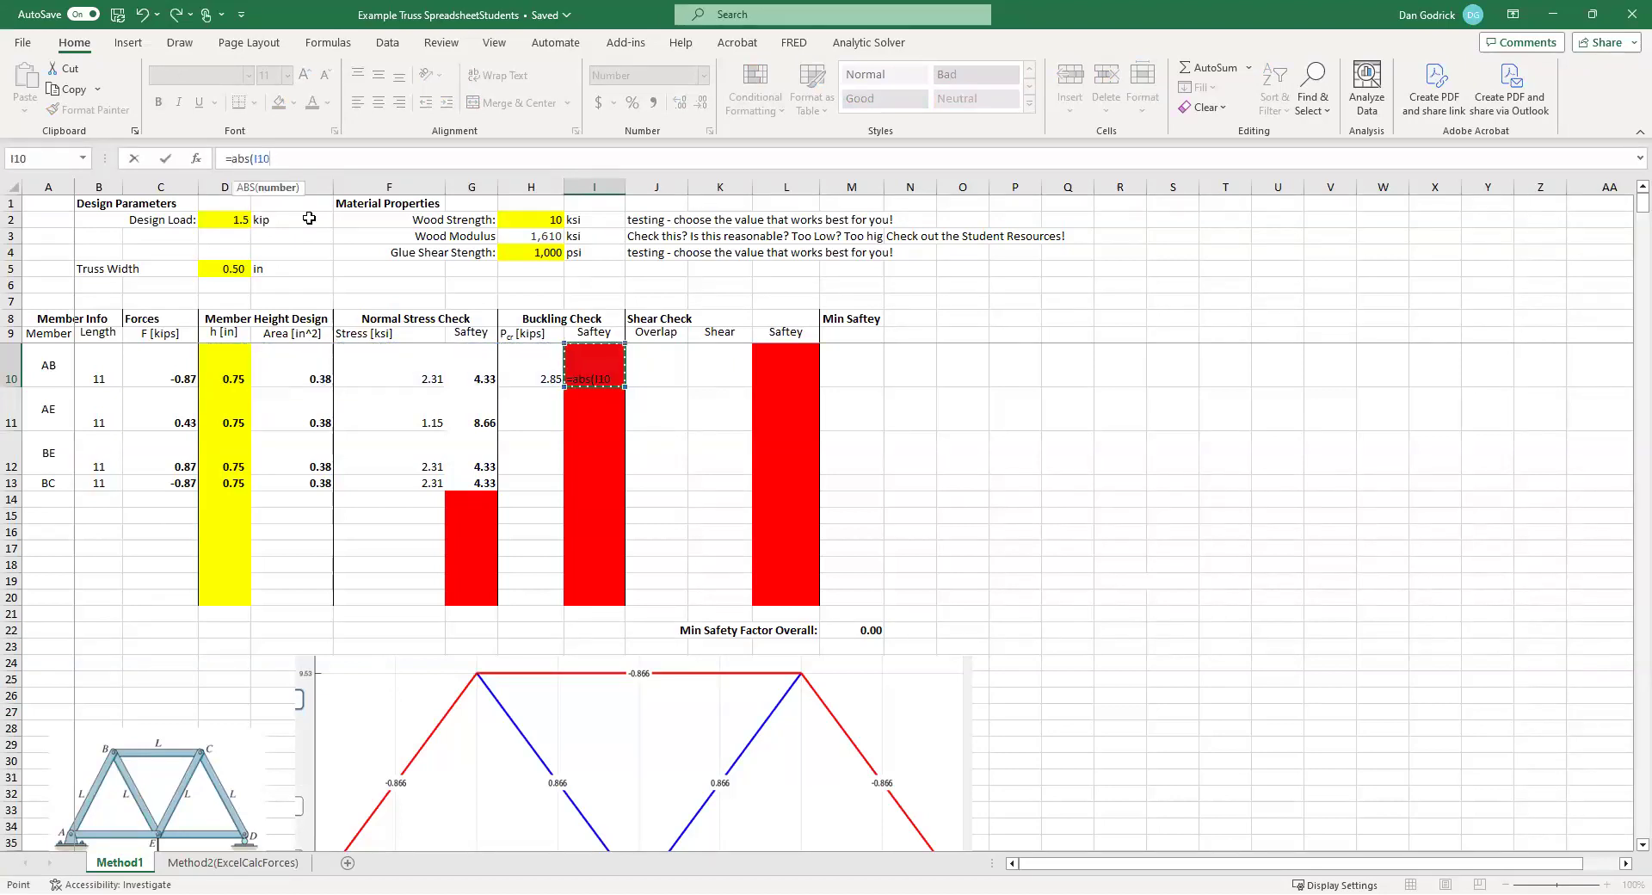
pyautogui.write('/')
pyautogui.press('Left')
pyautogui.press('Left')
pyautogui.press('Left')
pyautogui.press('Left')
pyautogui.press('Left')
pyautogui.press('Left')
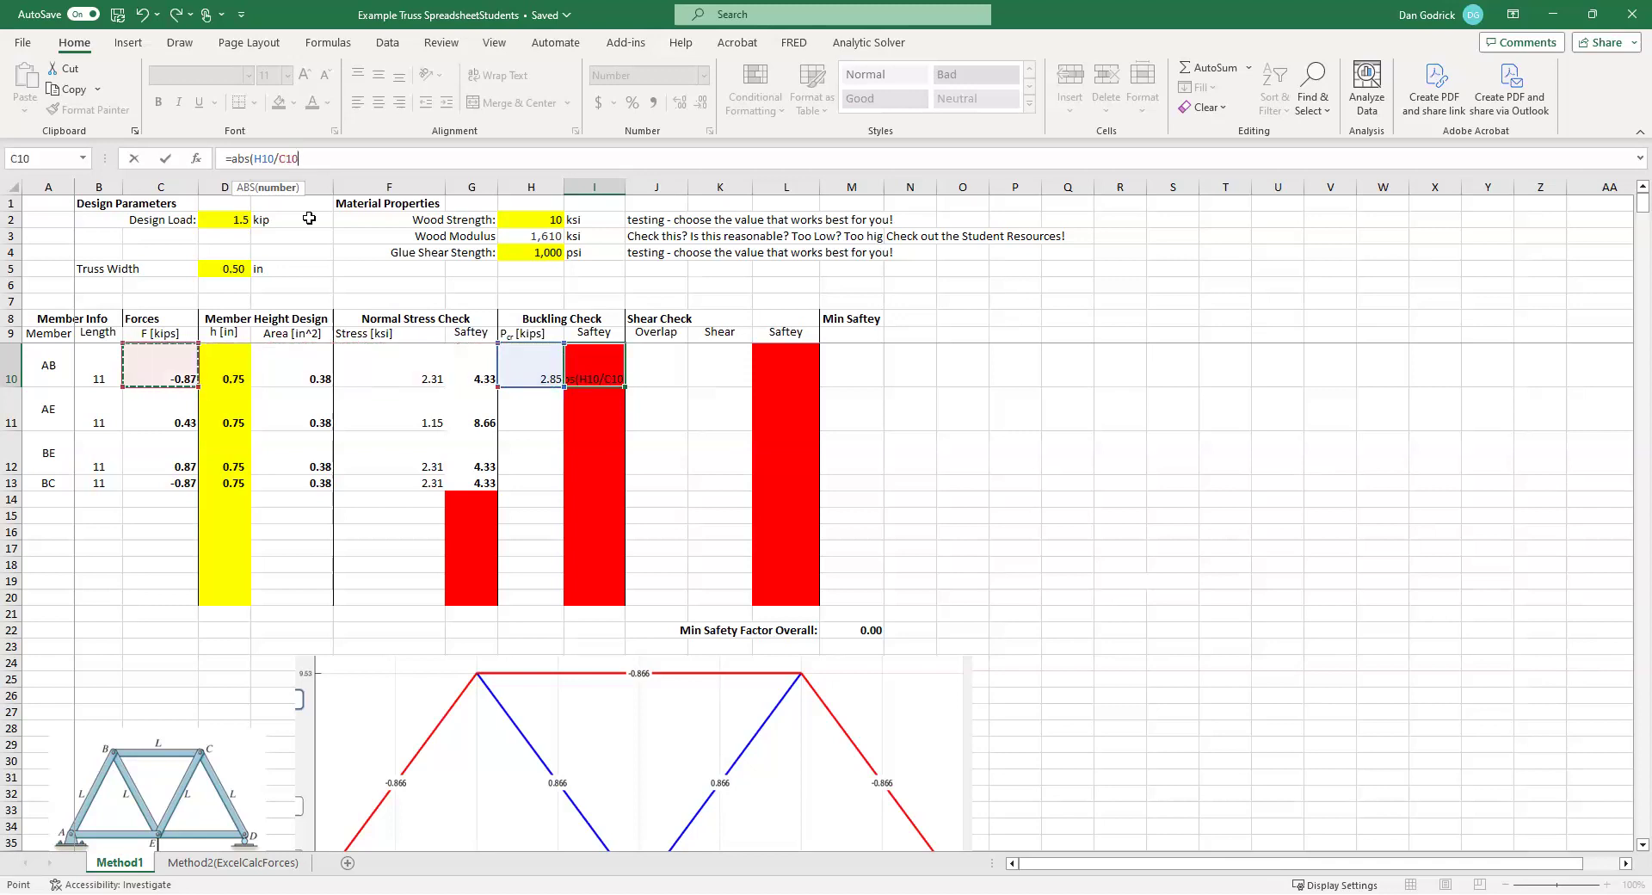
pyautogui.write(')')
pyautogui.hotkey('ctrl', 'Return')
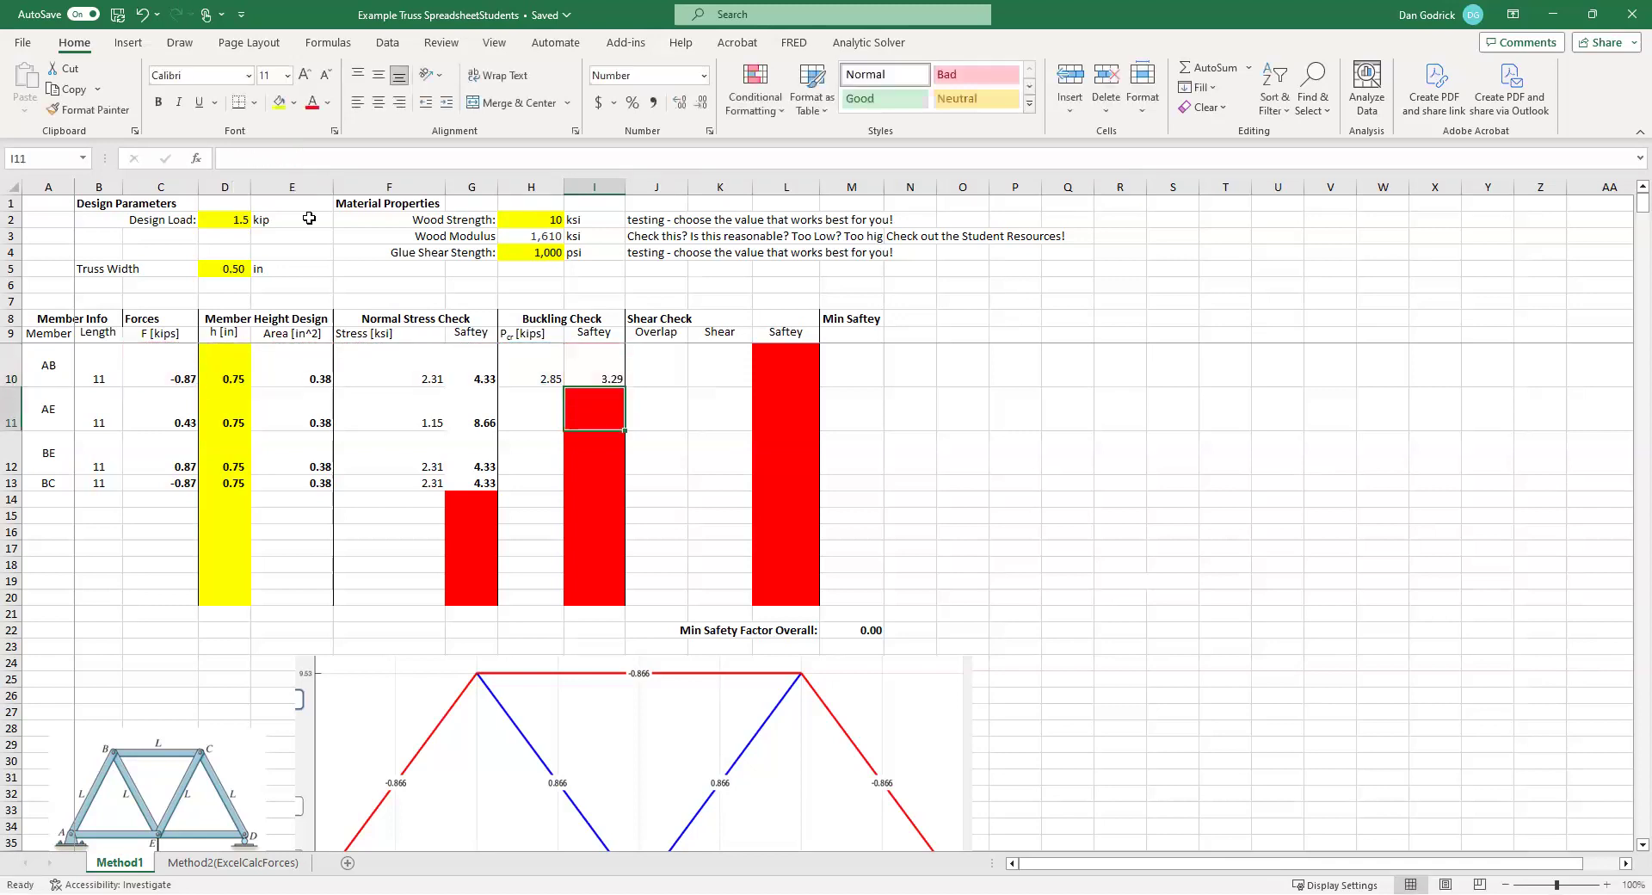
pyautogui.hotkey('shift', 'Left')
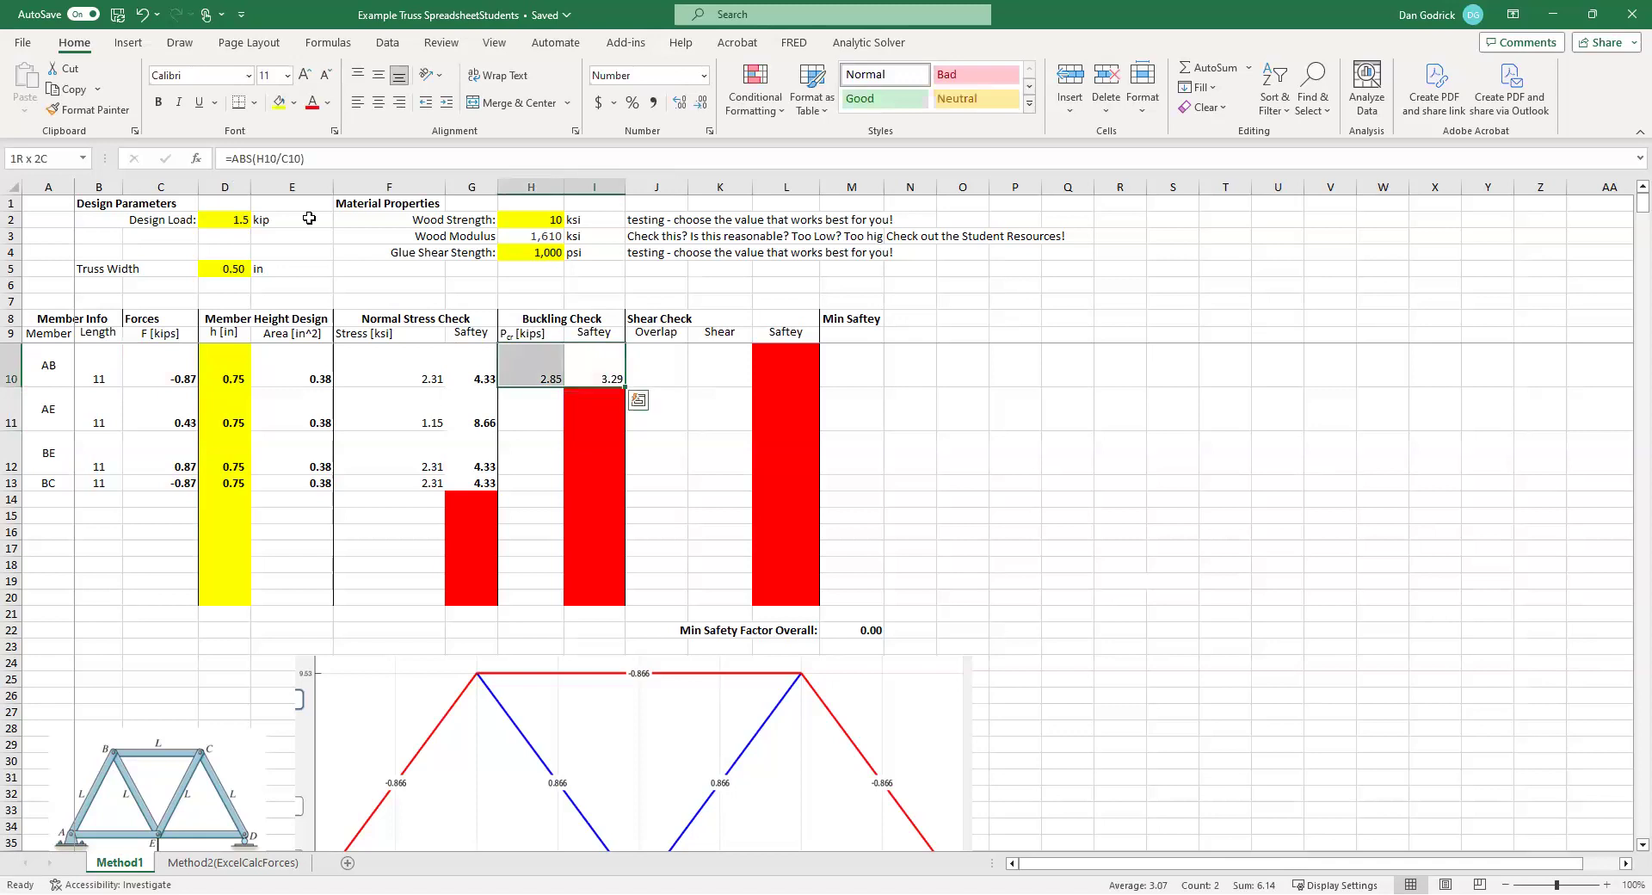
# - Copy AB's buckling load and safety factor formulas into BC's row, showing 2.85 kips and 3.29
pyautogui.hotkey('ctrl', 'c')
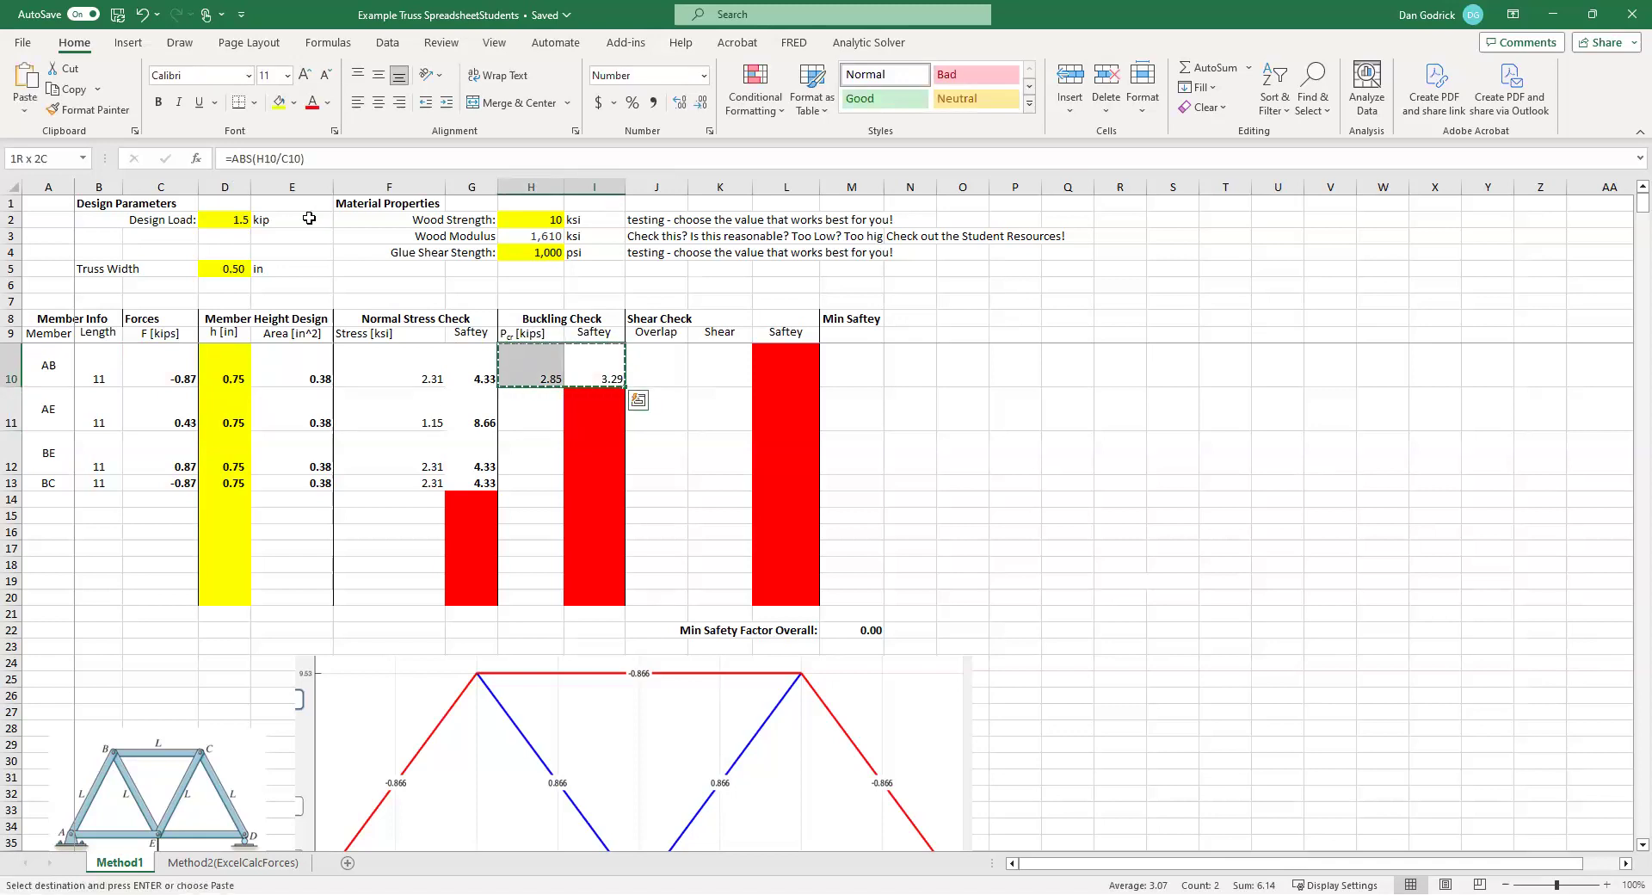
pyautogui.press('Down')
pyautogui.press('Down')
pyautogui.press('Down')
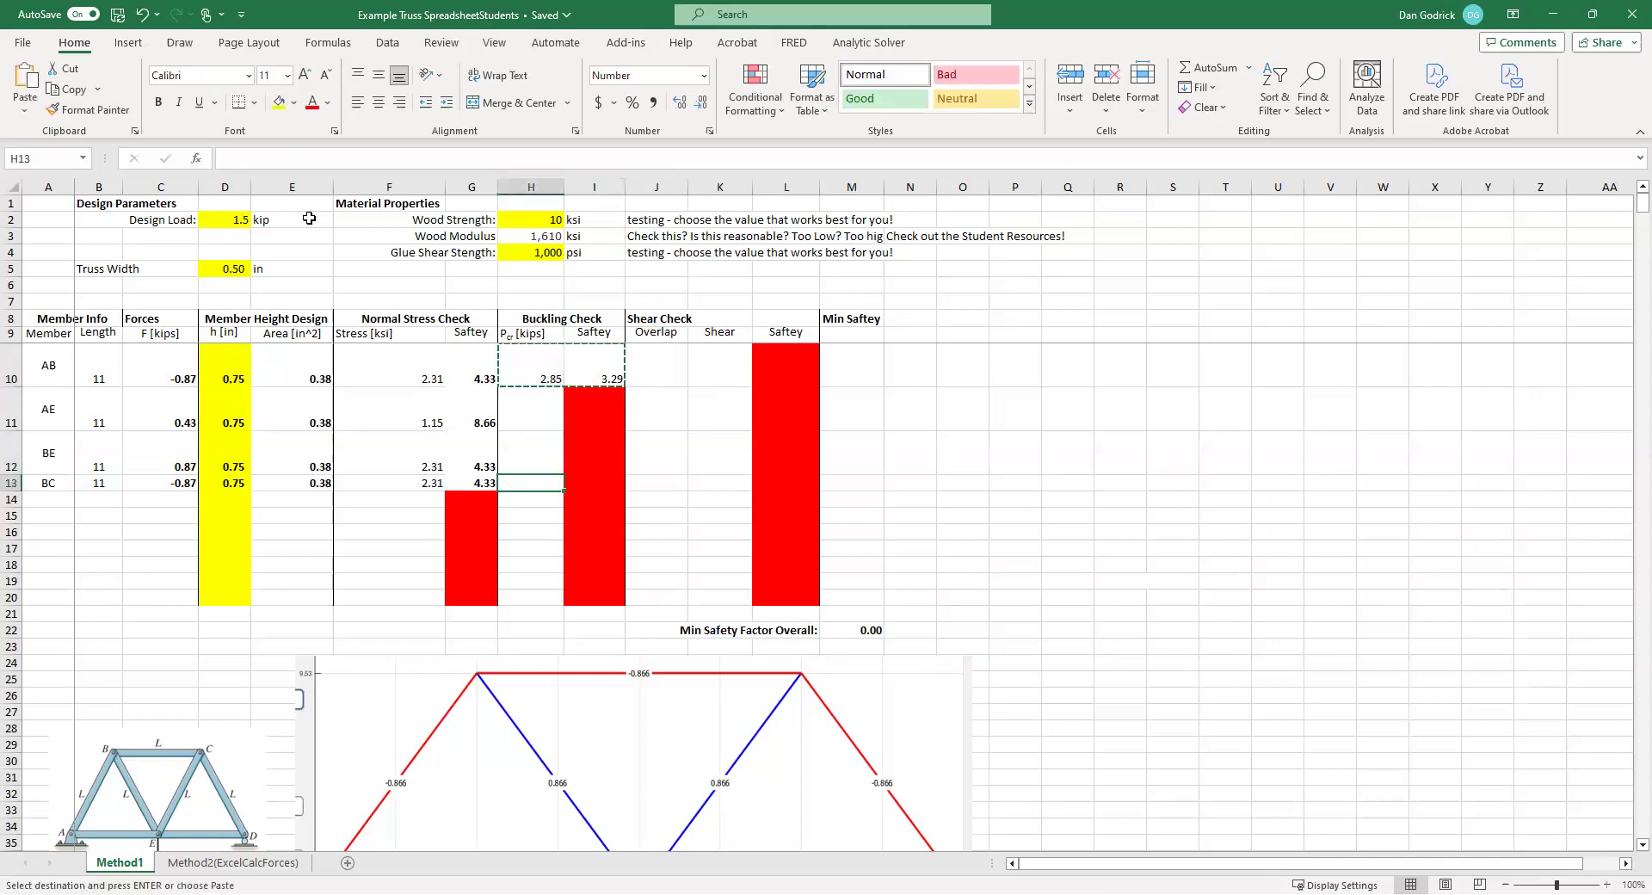
pyautogui.hotkey('ctrl', 'v')
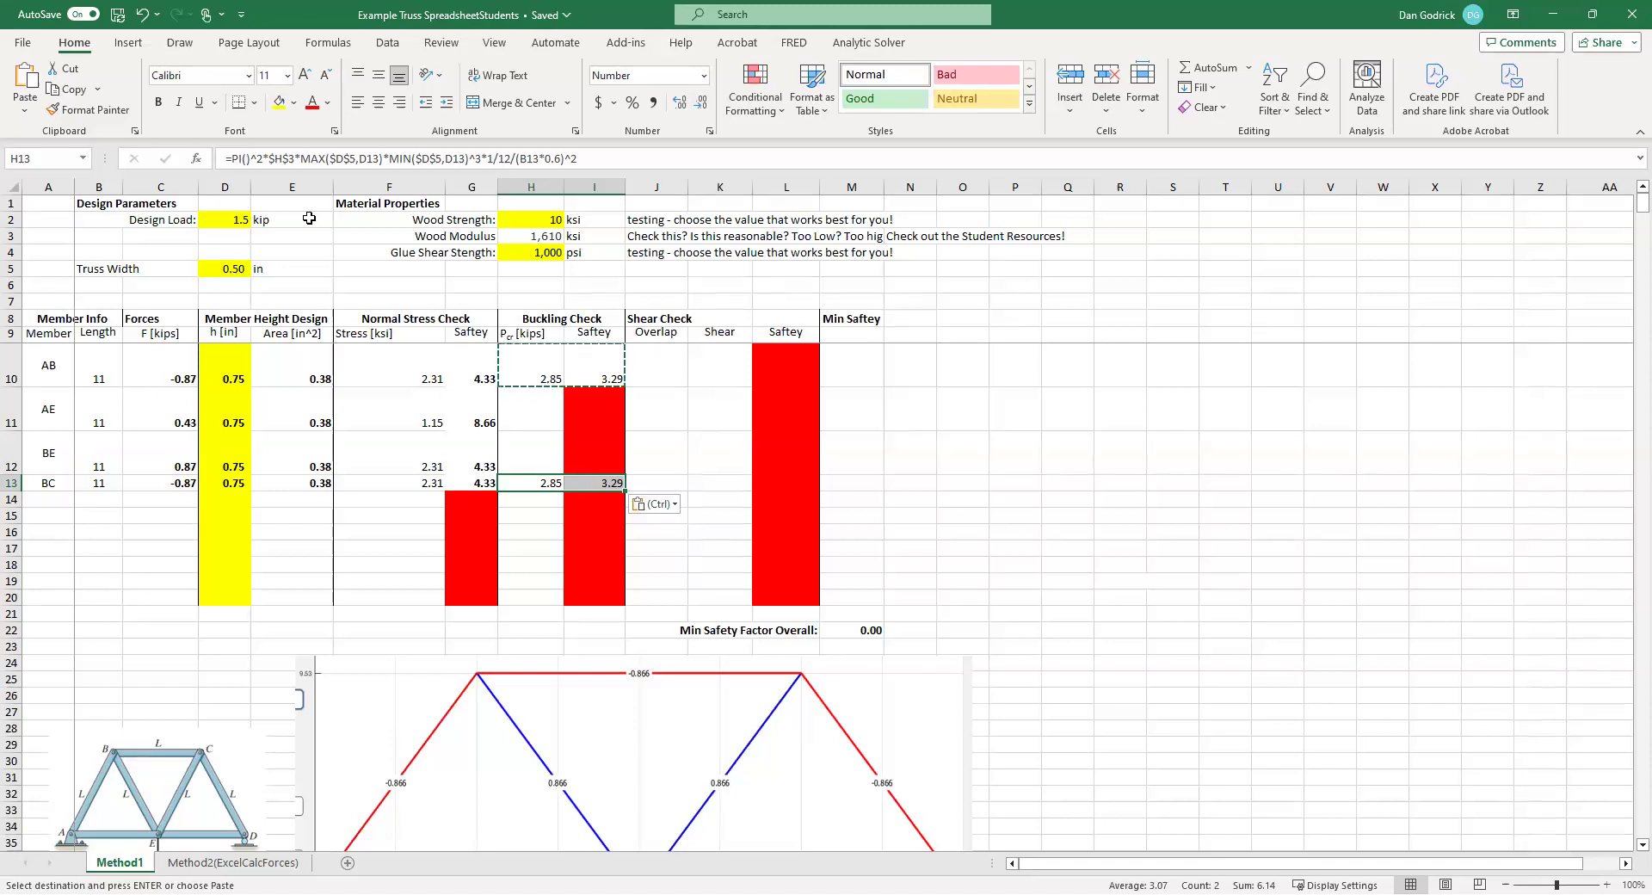
pyautogui.press('Right')
pyautogui.press('Right')
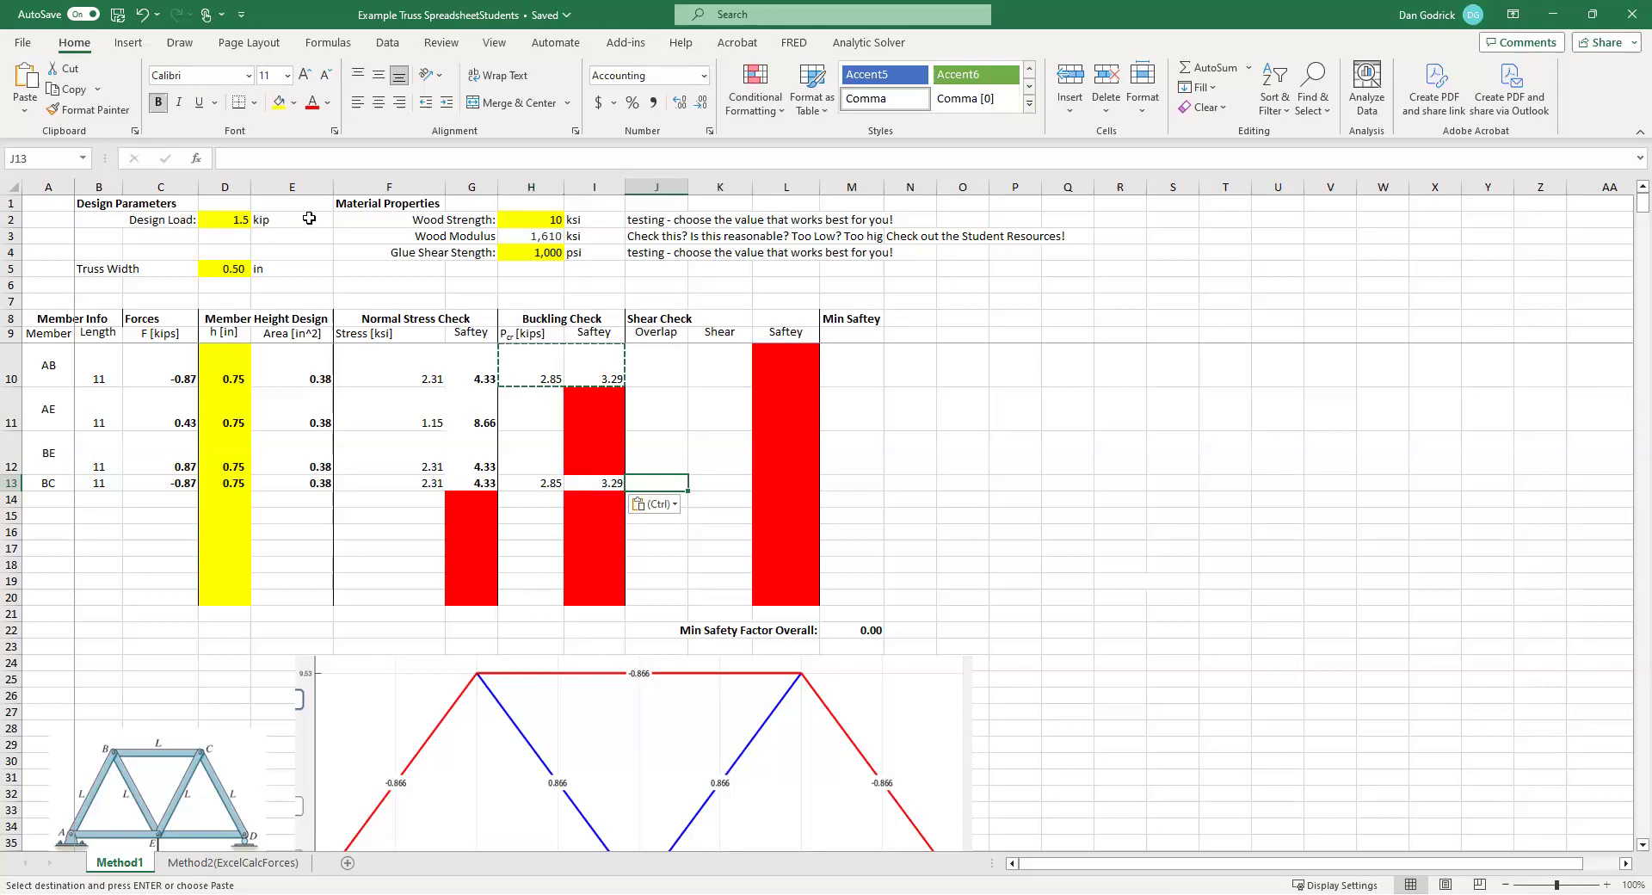
pyautogui.press('Escape')
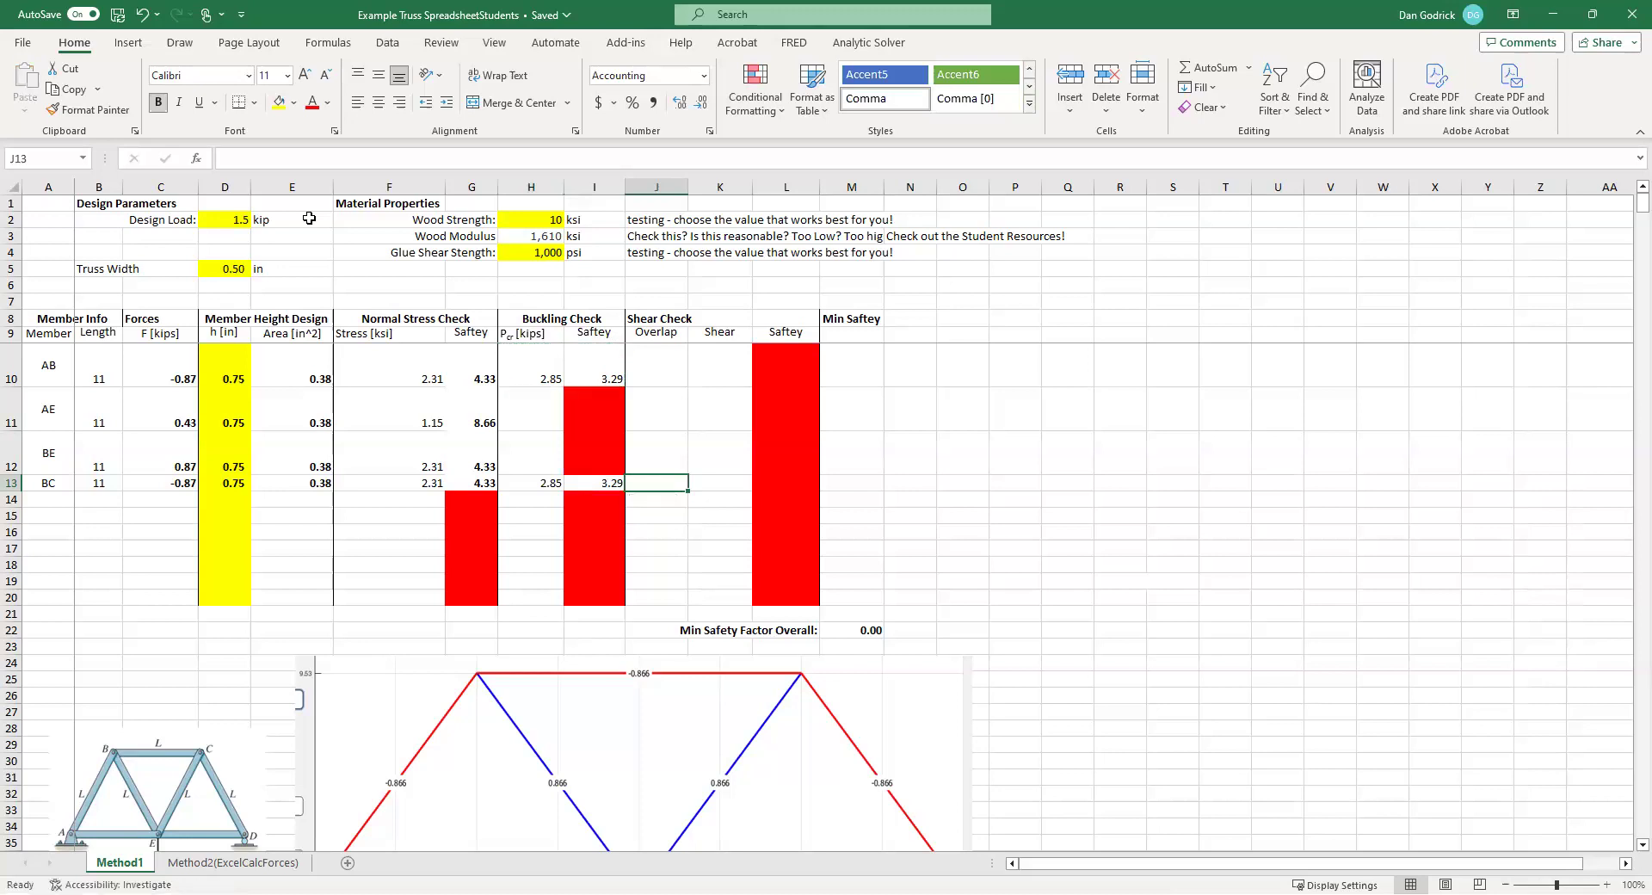
pyautogui.press('Up')
pyautogui.press('Up')
pyautogui.press('Up')
pyautogui.press('Up')
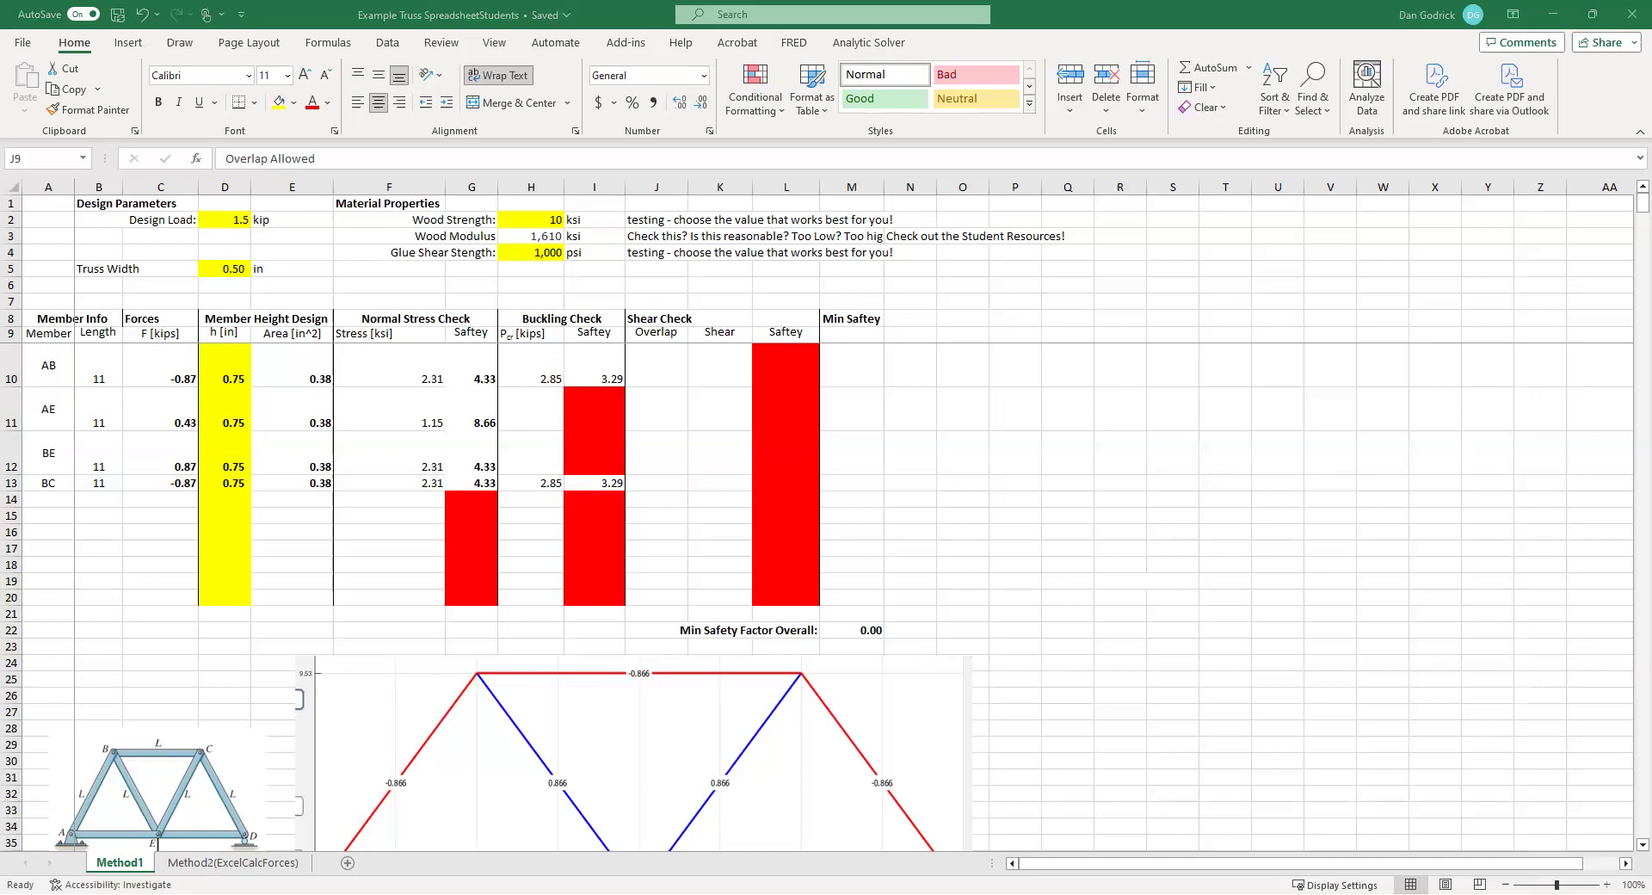
# - Enter AB's overlap as 0.2 times member length in J10 and fill it down to J13, each 2.20
pyautogui.click(666, 370)
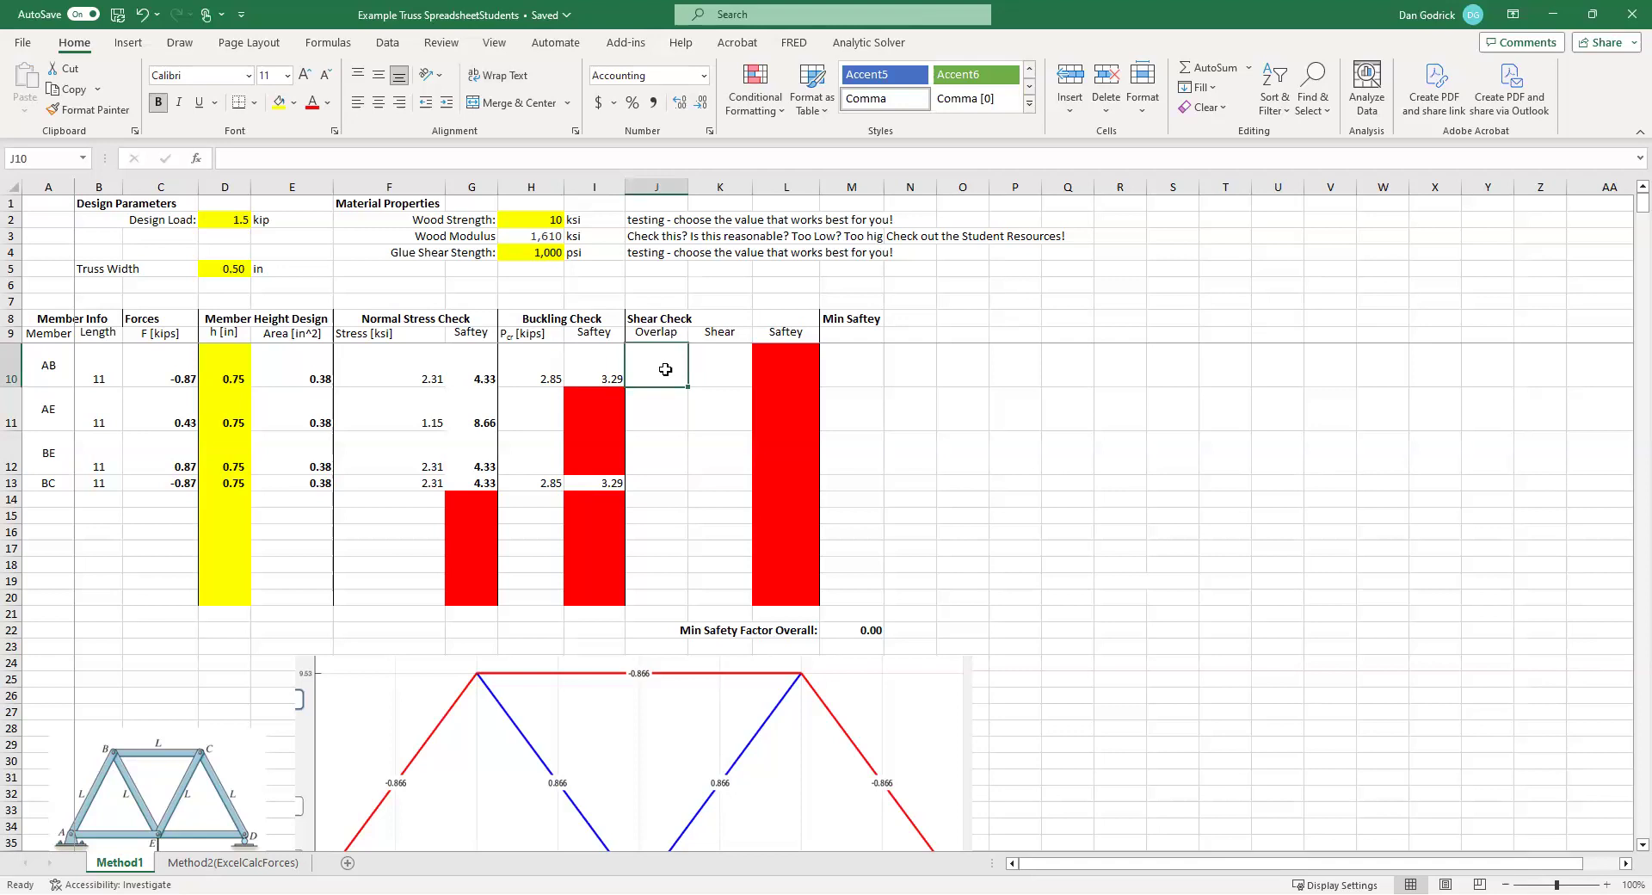
pyautogui.write('=2*')
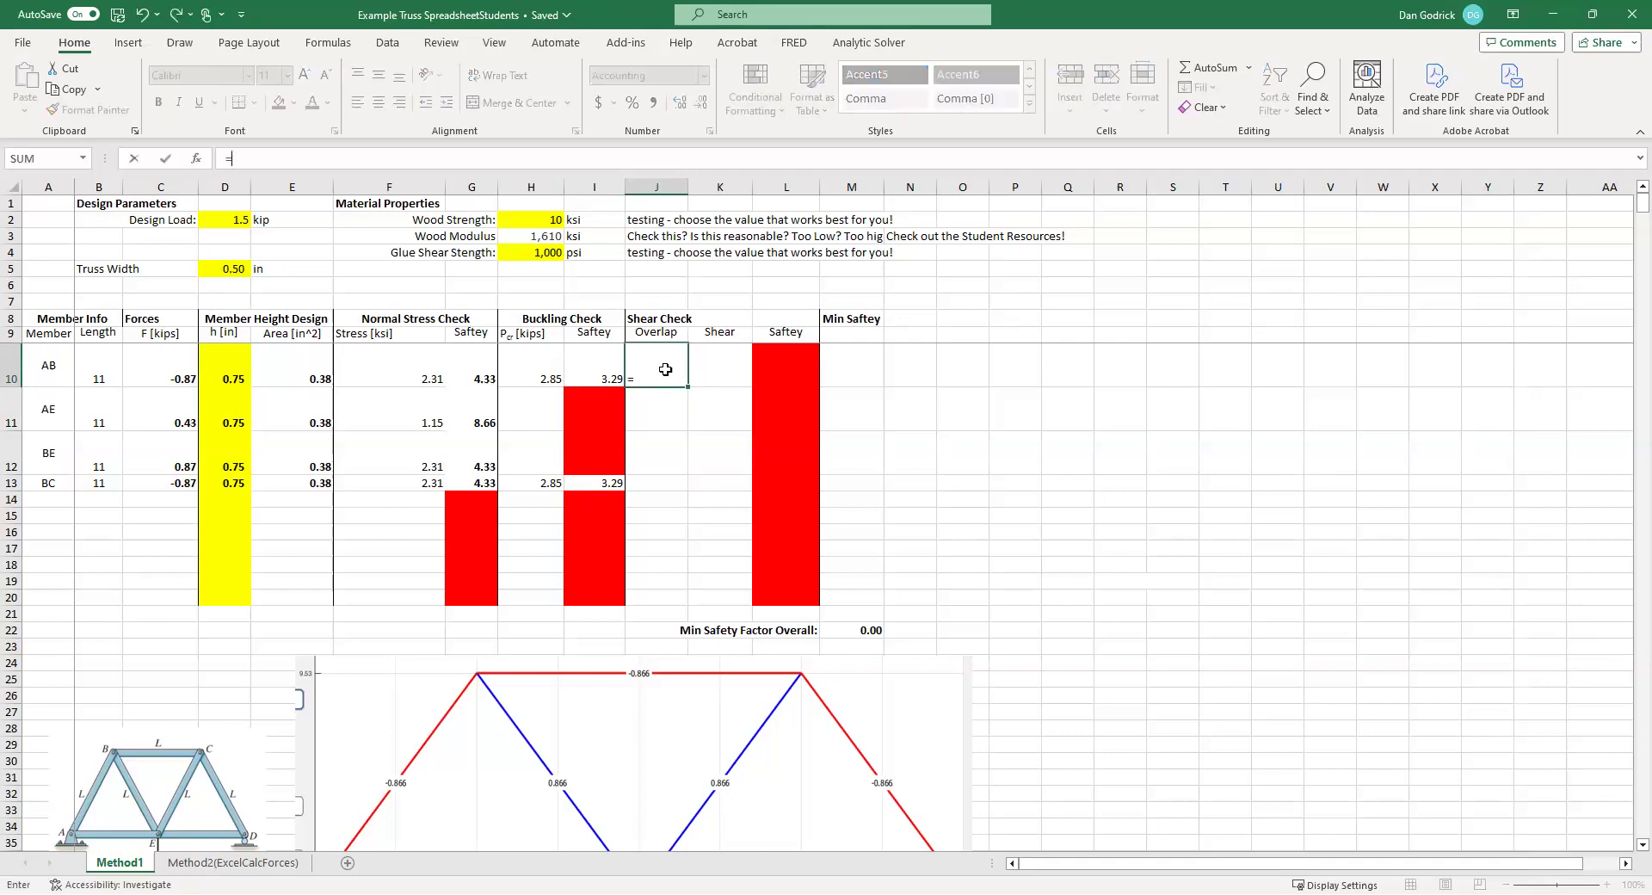
pyautogui.press('Left')
pyautogui.press('Left')
pyautogui.press('Left')
pyautogui.press('Left')
pyautogui.press('Left')
pyautogui.press('Left')
pyautogui.press('Left')
pyautogui.press('Left')
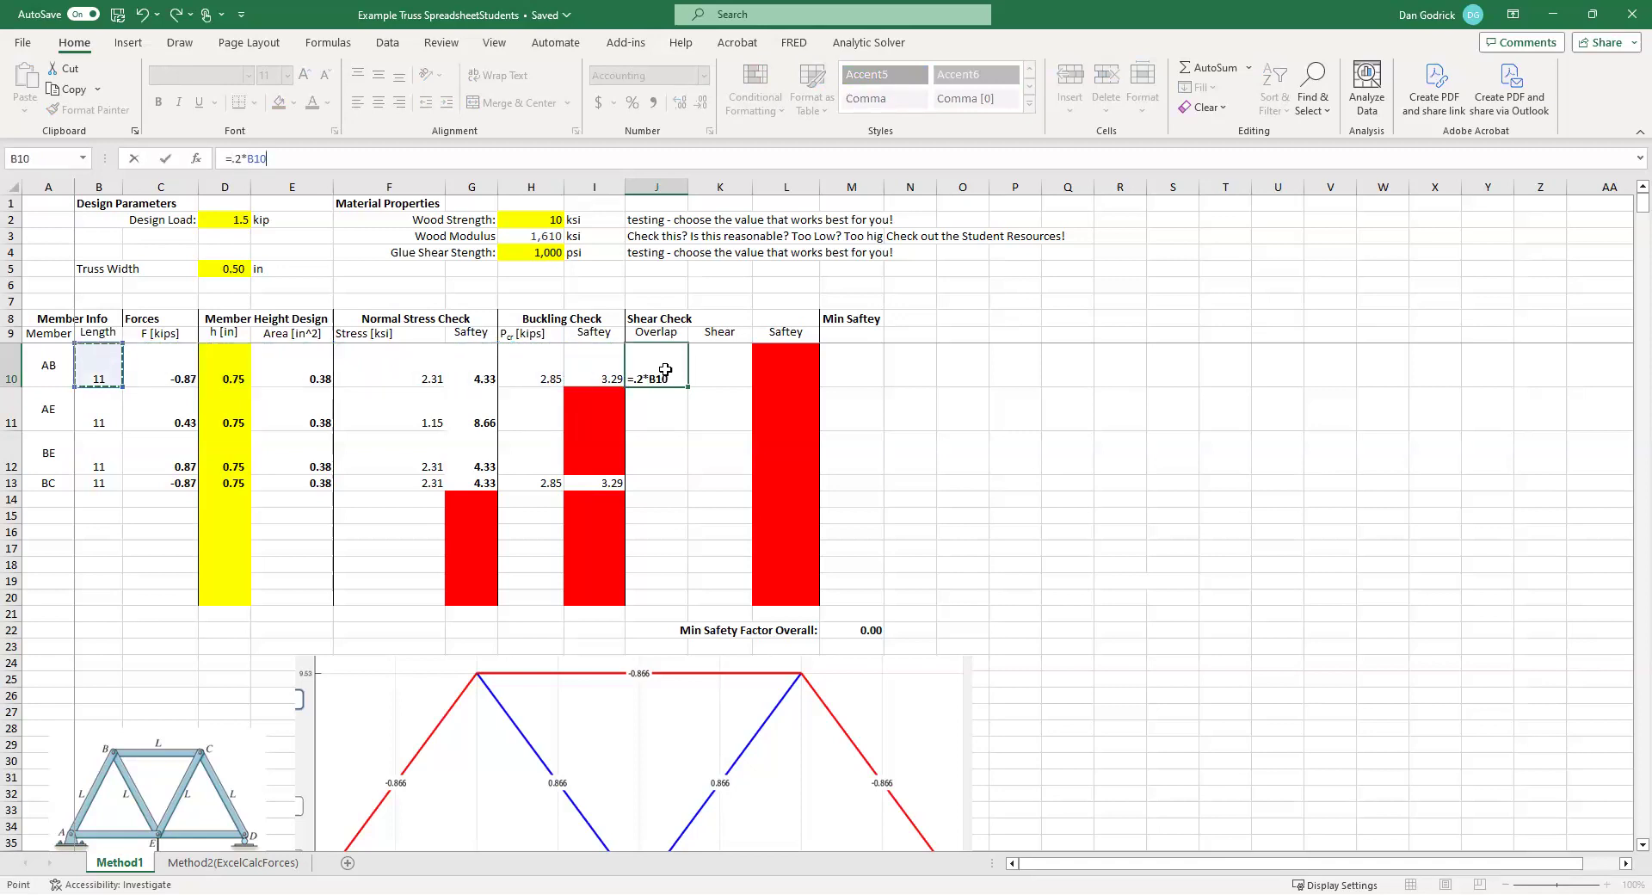
pyautogui.press('Return')
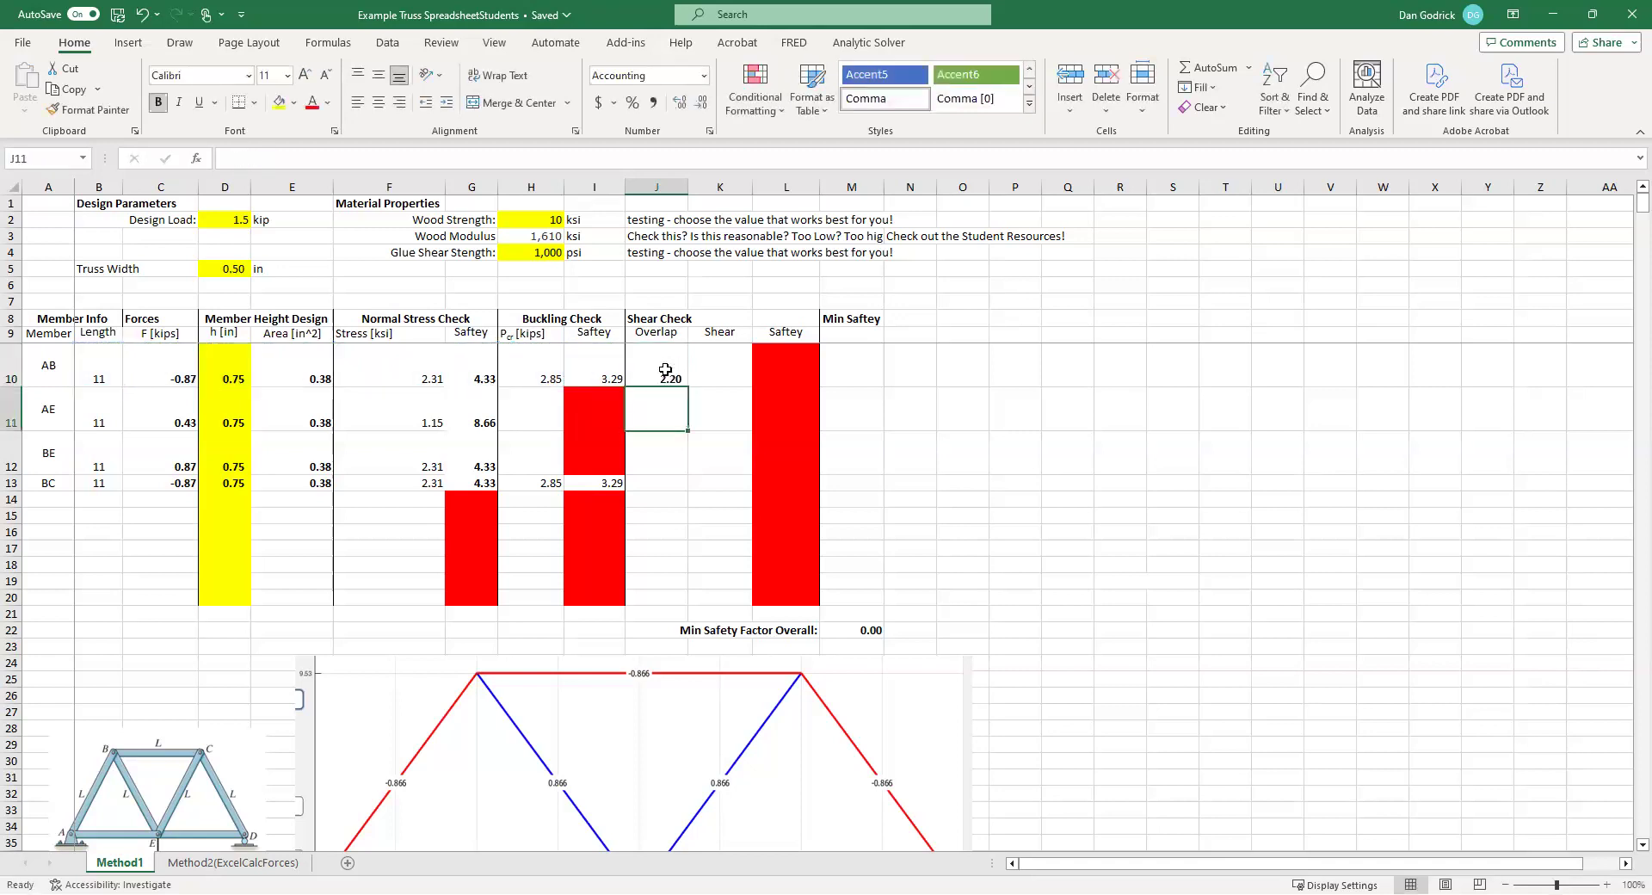
pyautogui.click(665, 370)
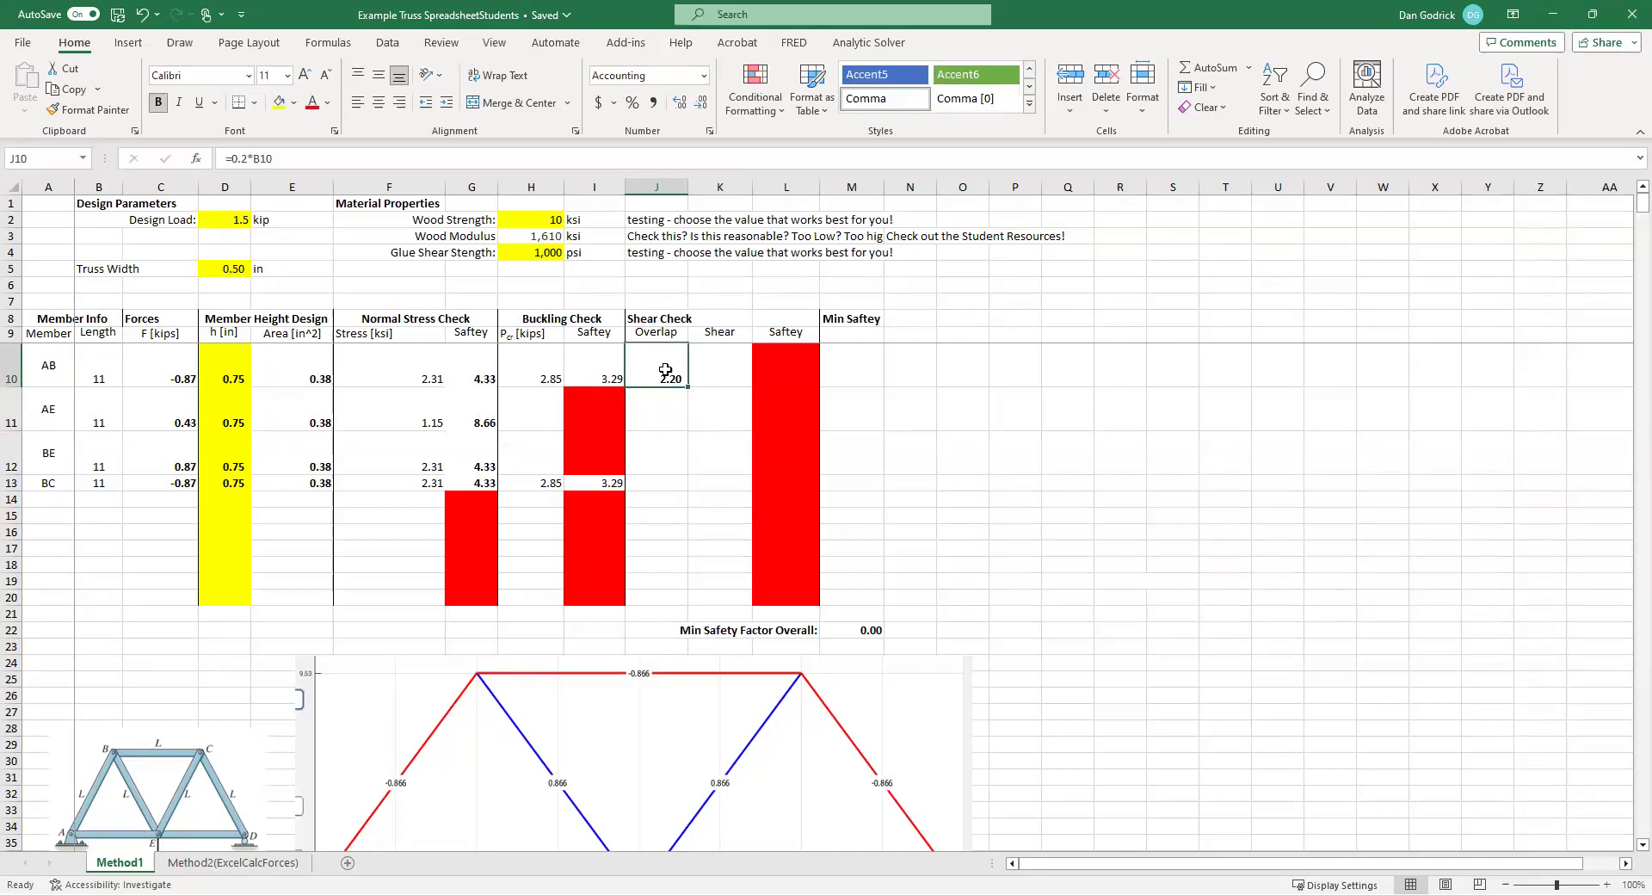
pyautogui.hotkey('shift', 'Down')
pyautogui.hotkey('shift', 'Down')
pyautogui.hotkey('shift', 'Down')
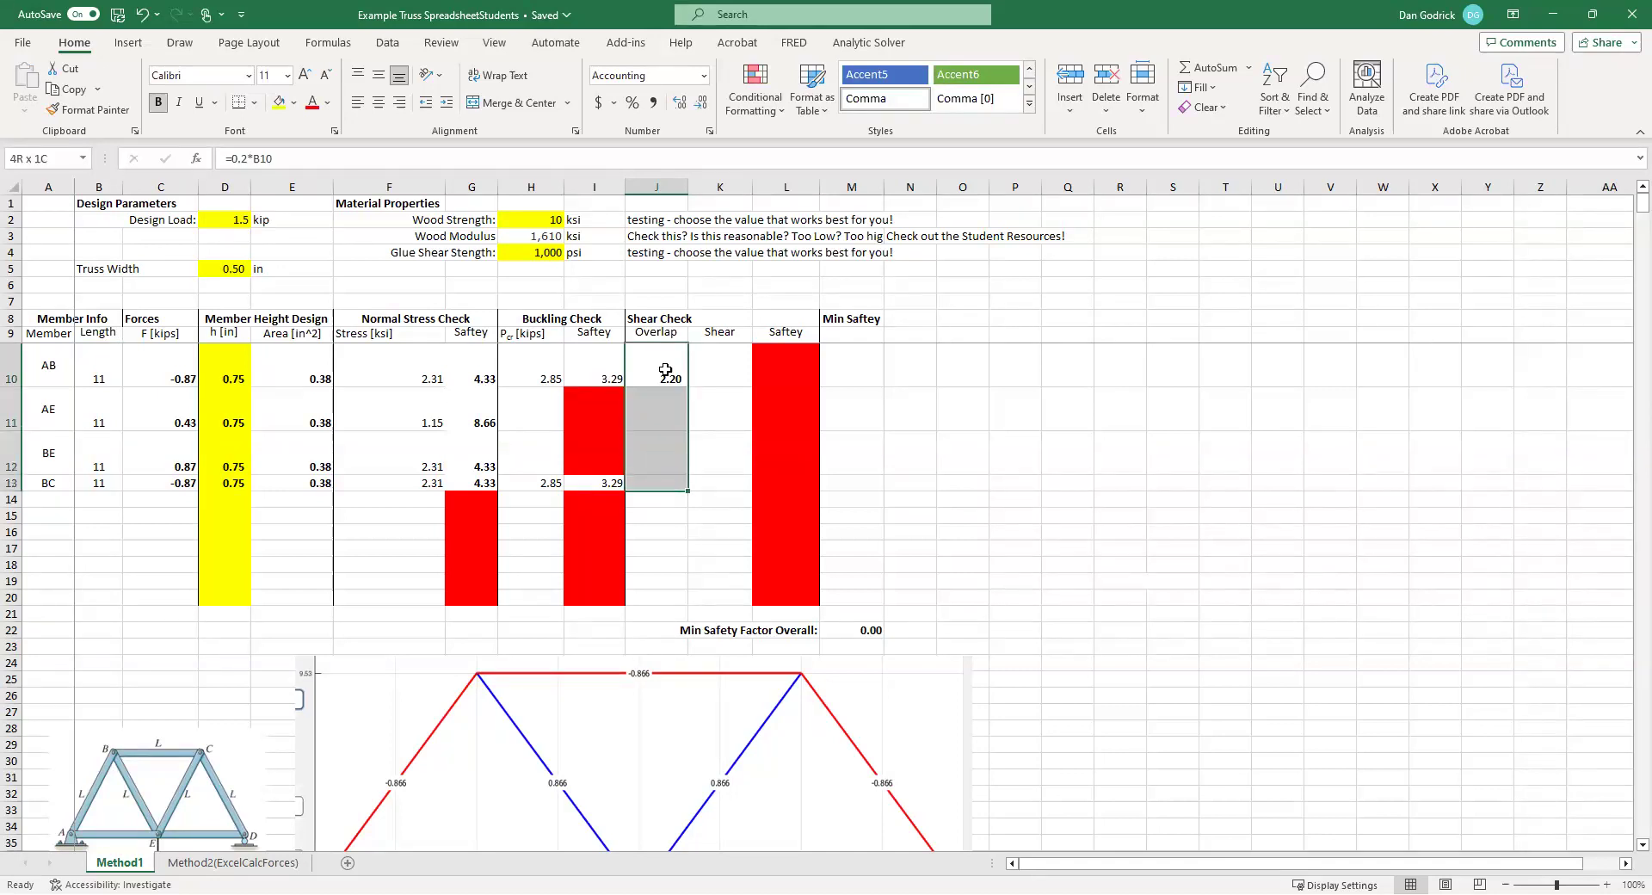
pyautogui.hotkey('ctrl', 'd')
pyautogui.press('Right')
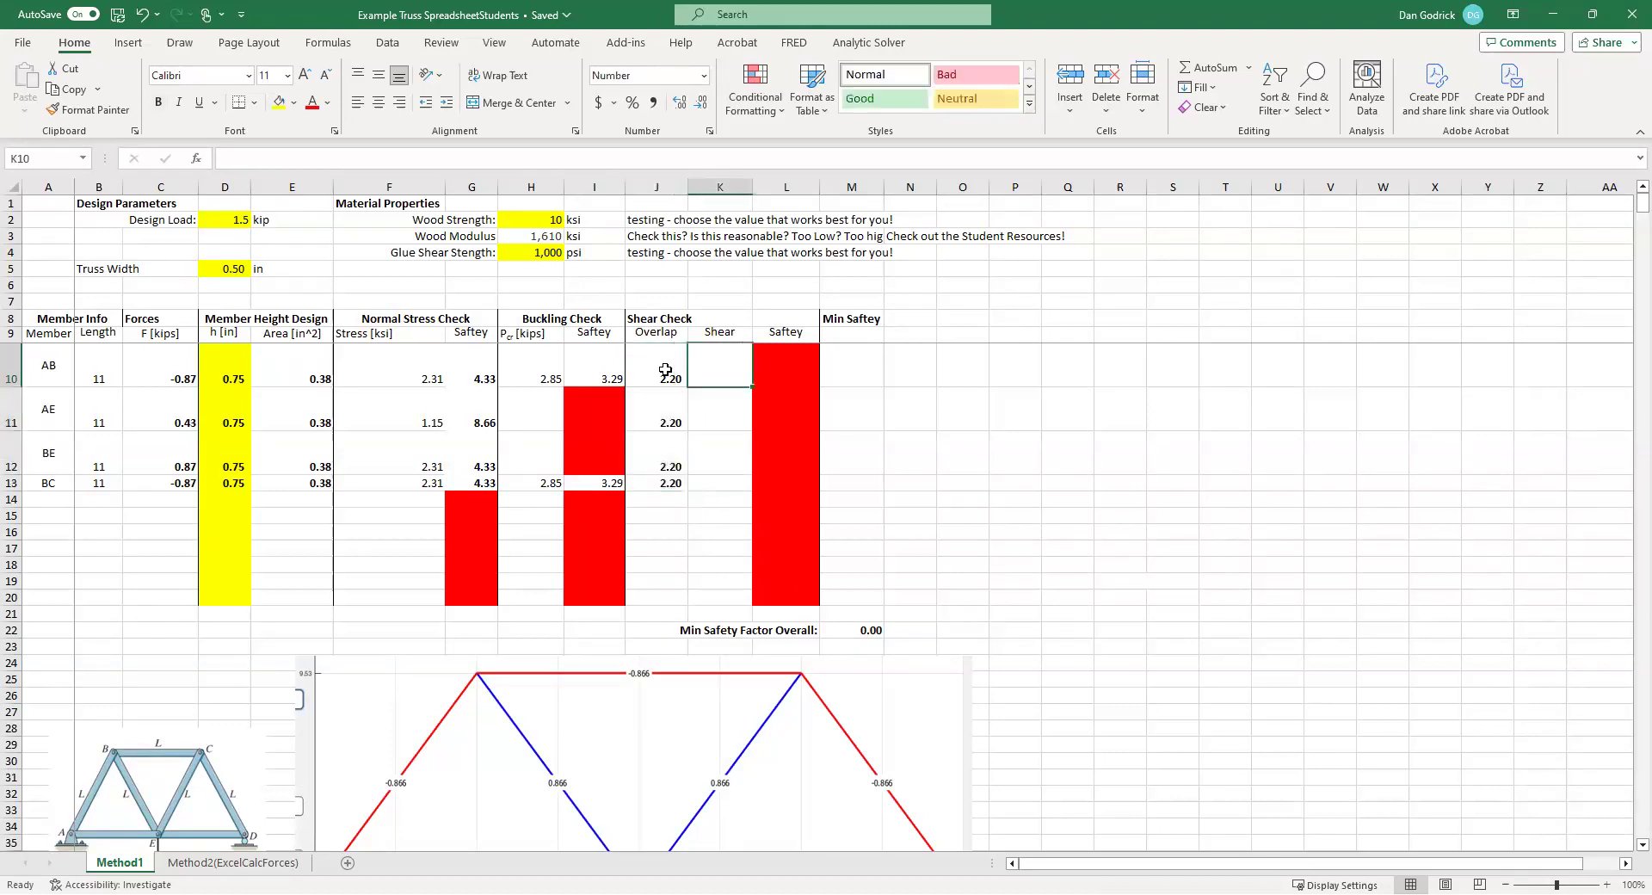
# - Make row 9 taller so the column headers show in full
pyautogui.write('=')
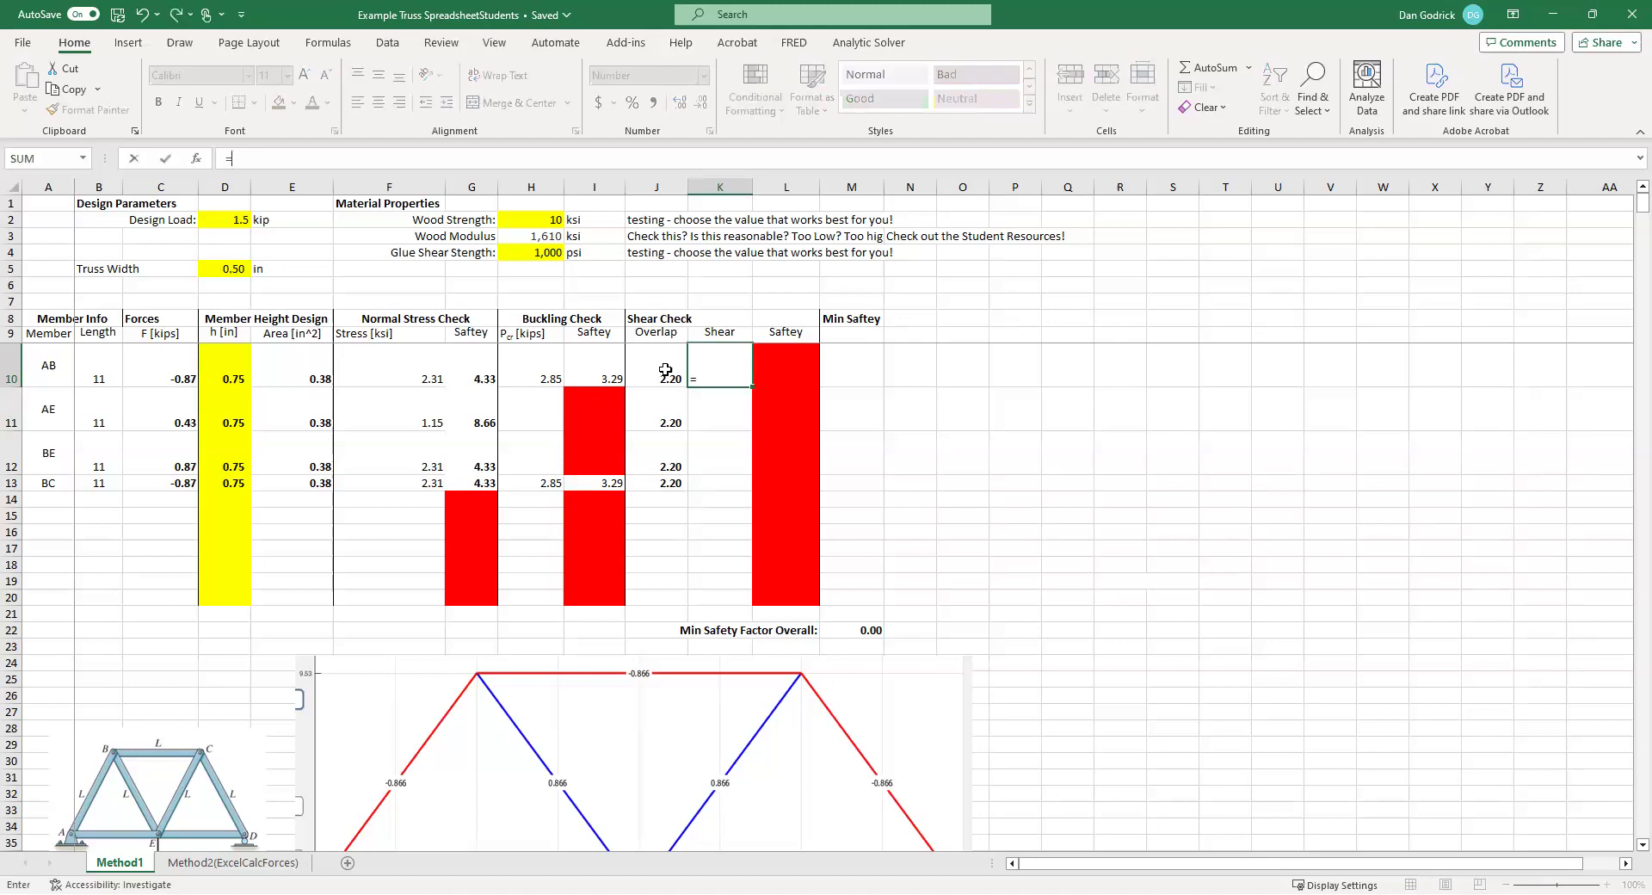
pyautogui.press('Escape')
pyautogui.press('Up')
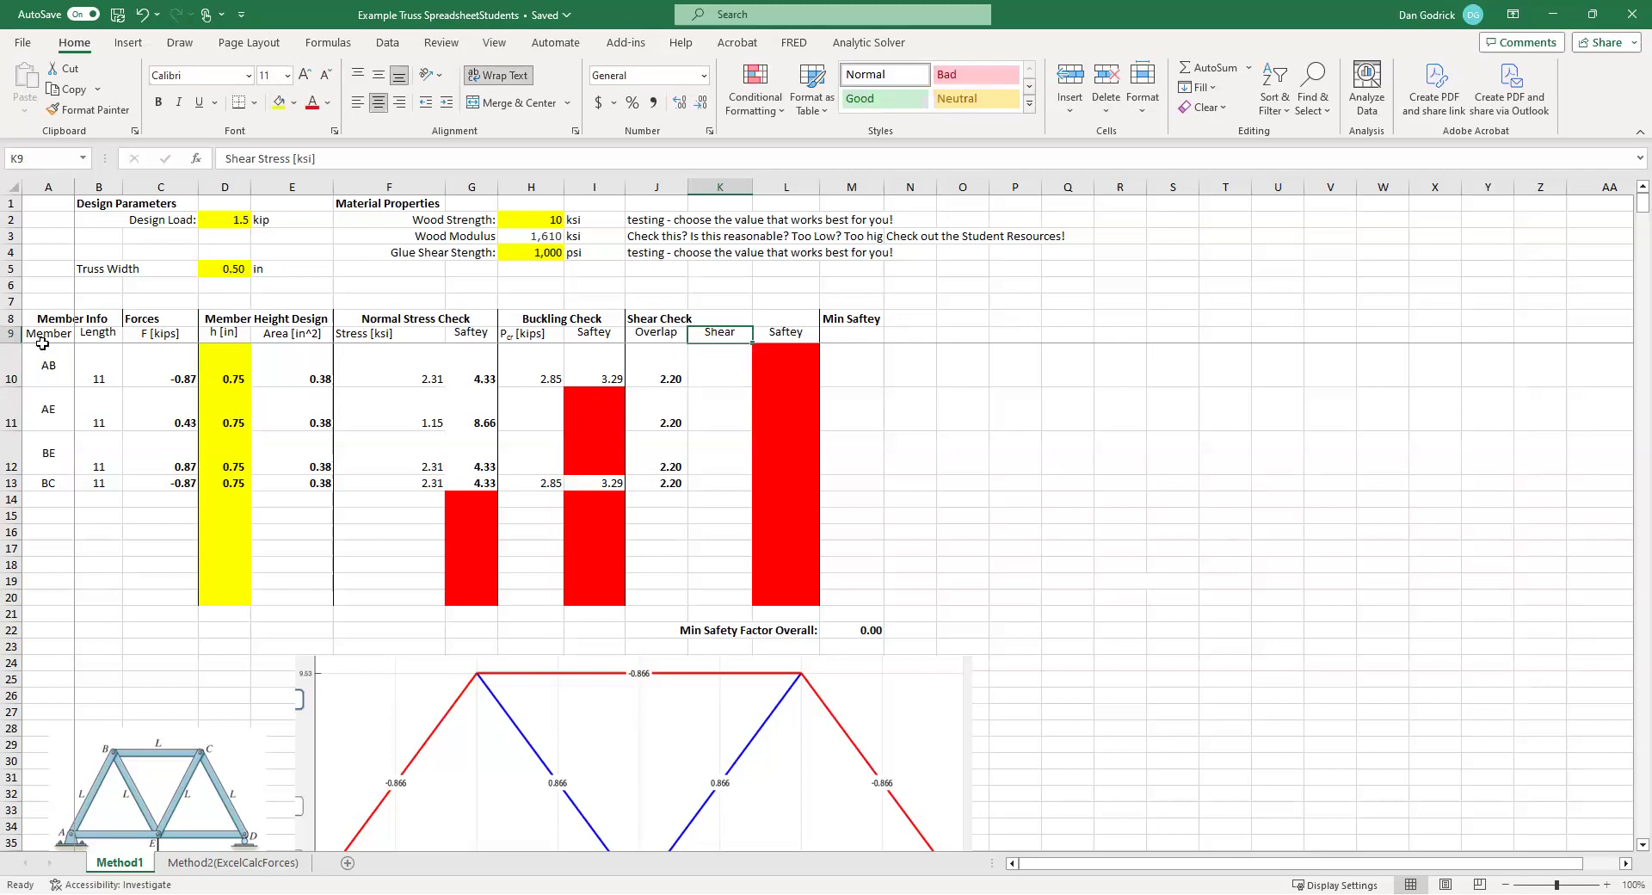
pyautogui.moveTo(13, 343); pyautogui.dragTo(13, 376)
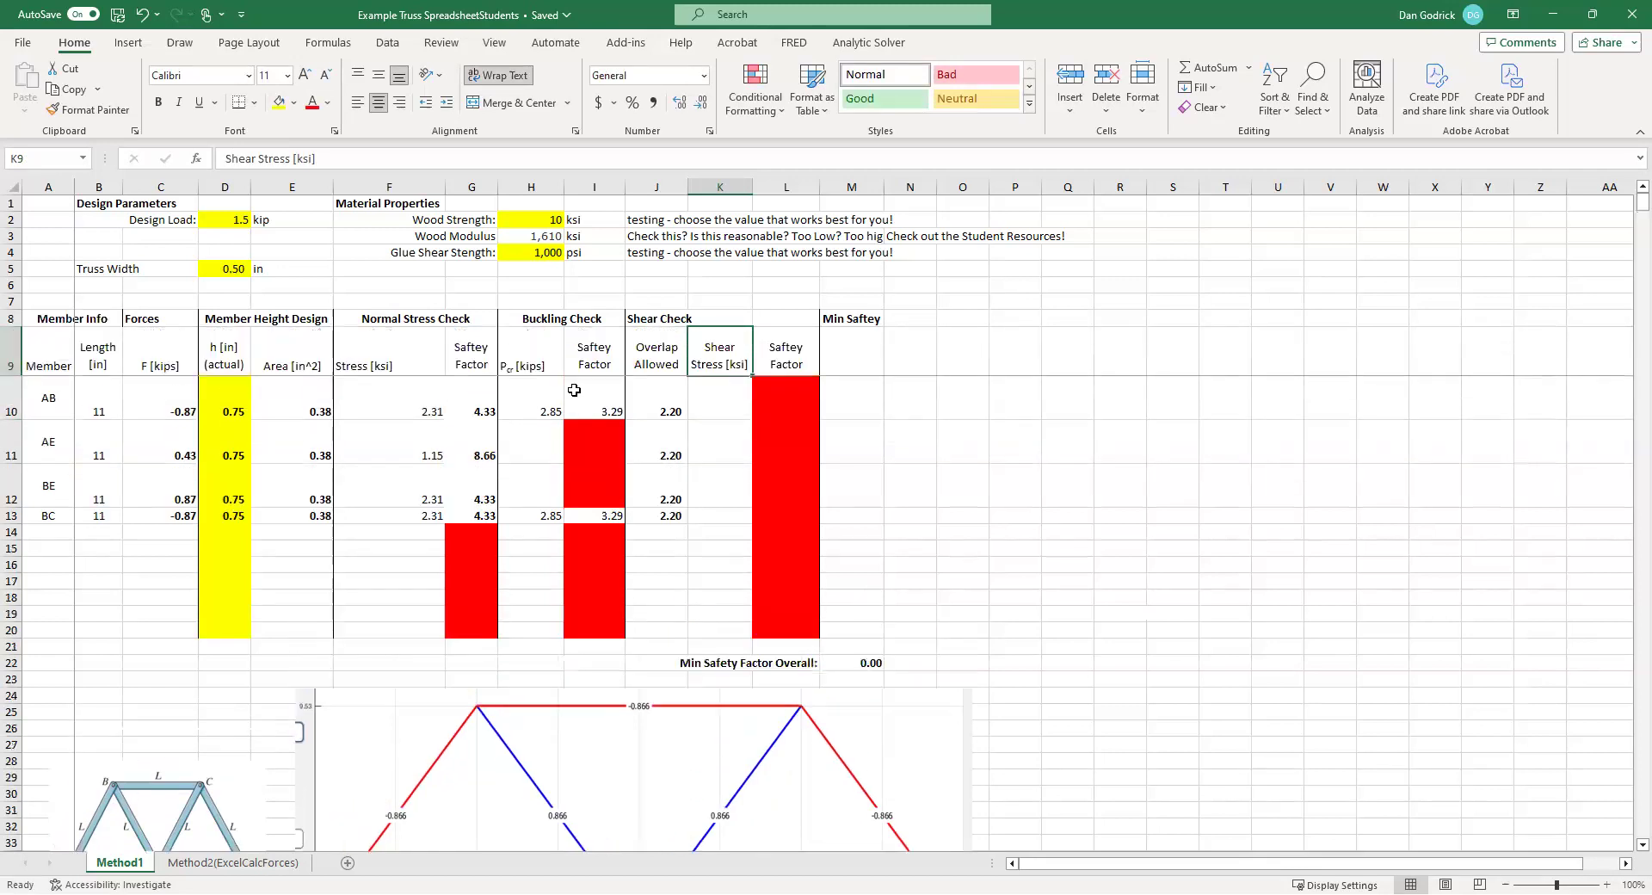
# - Enter AB's shear stress in K10 as member force C10 over overlap J10 times height D10
pyautogui.click(730, 408)
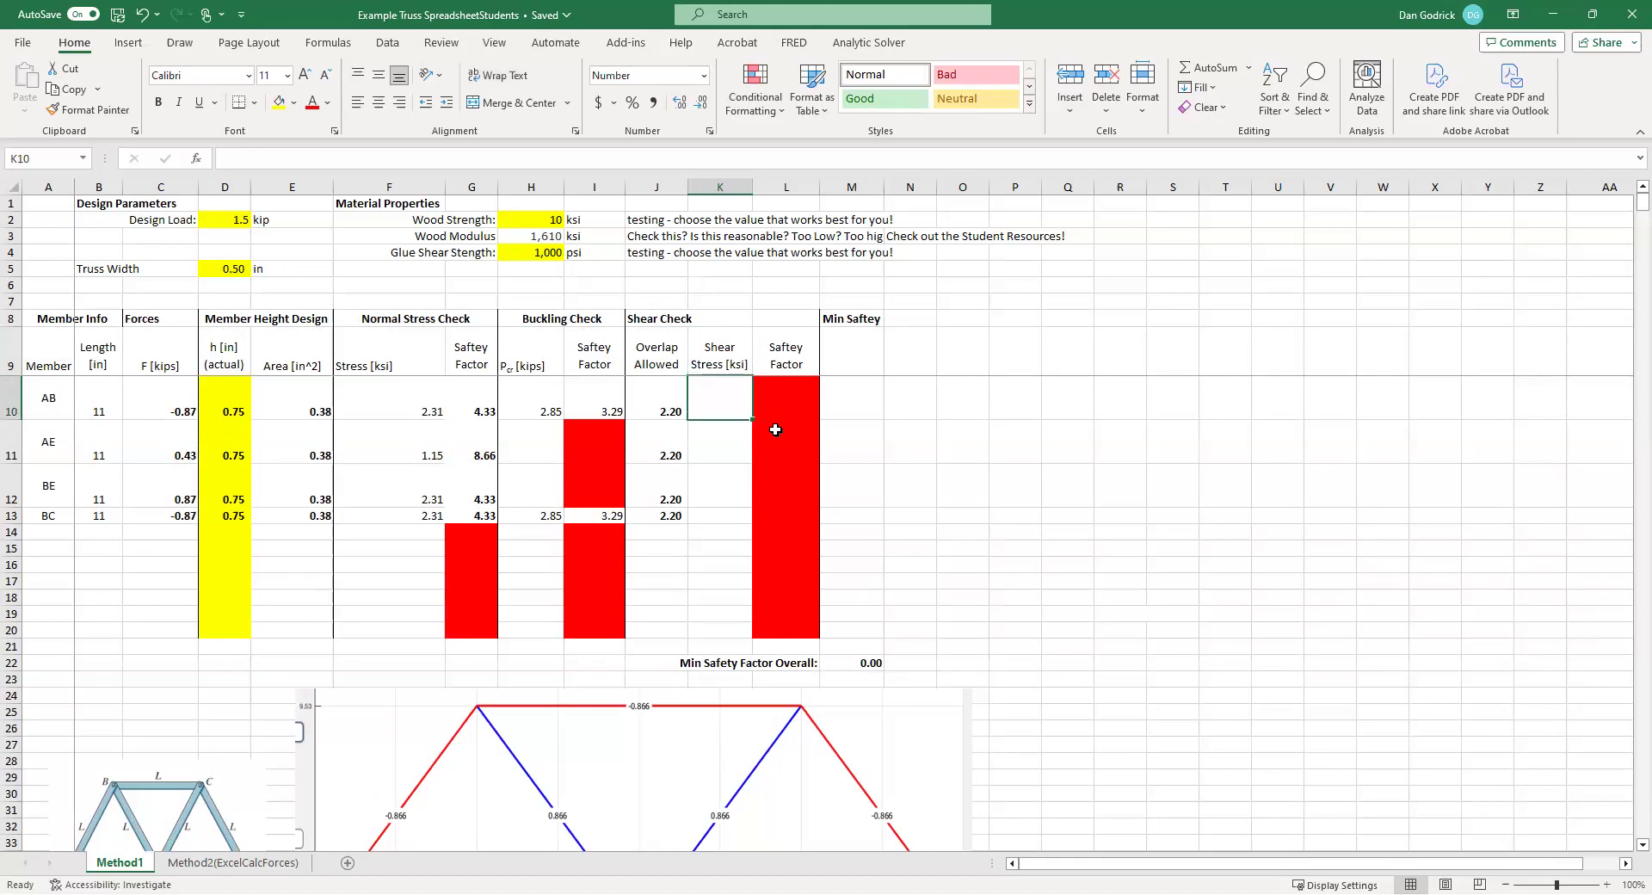
pyautogui.write('=')
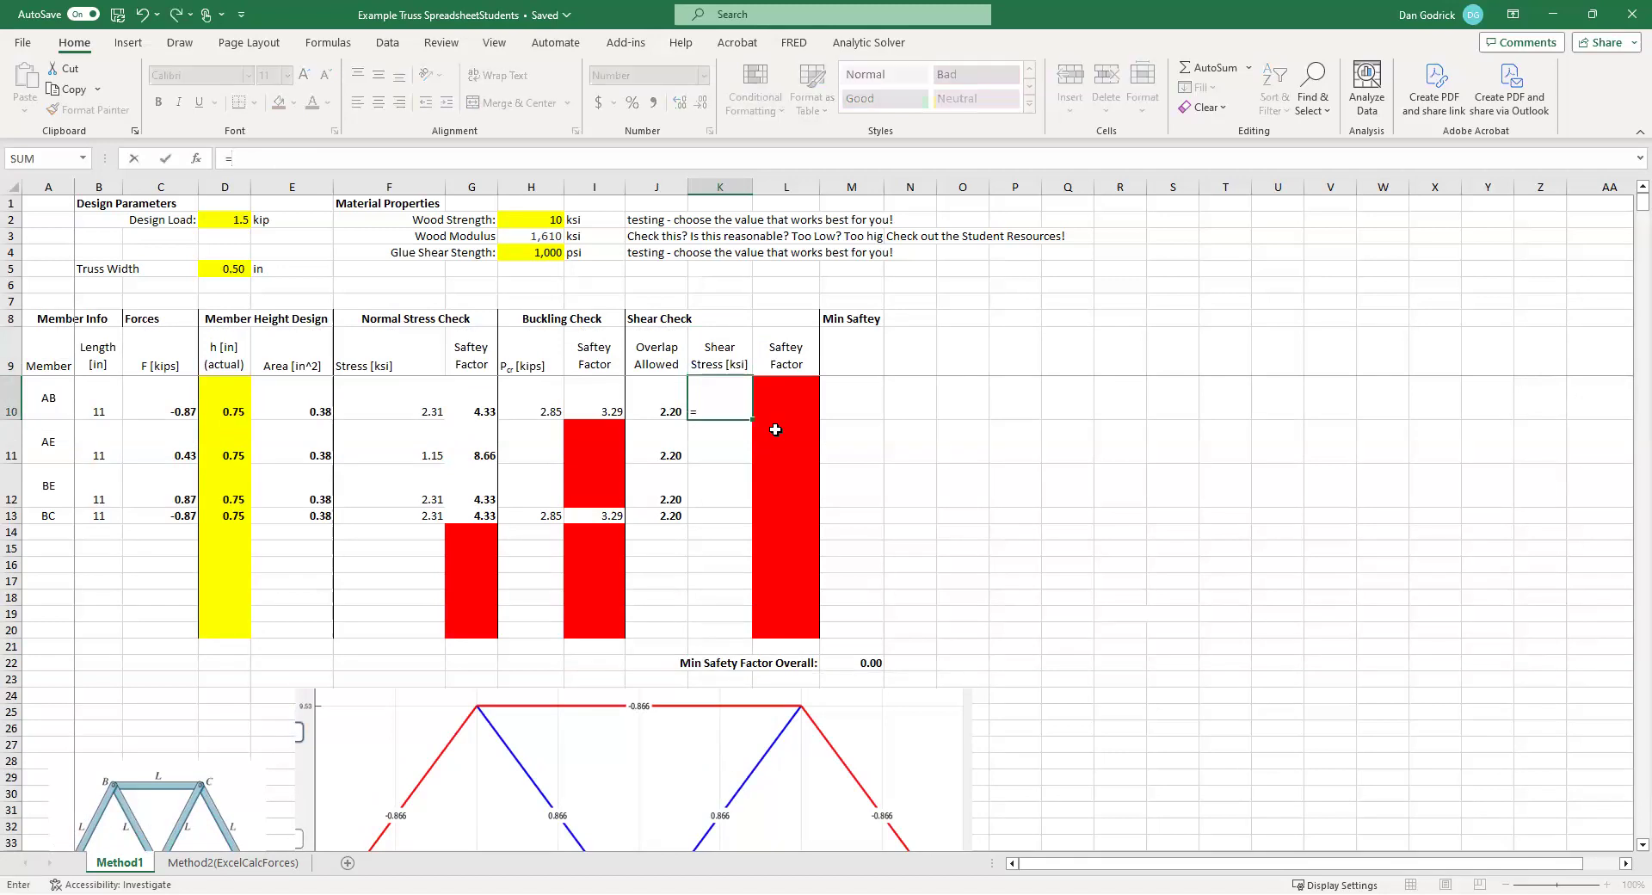
pyautogui.press('Left')
pyautogui.press('Left')
pyautogui.press('Left')
pyautogui.press('Left')
pyautogui.press('Left')
pyautogui.press('Left')
pyautogui.press('Left')
pyautogui.press('Left')
pyautogui.press('Left')
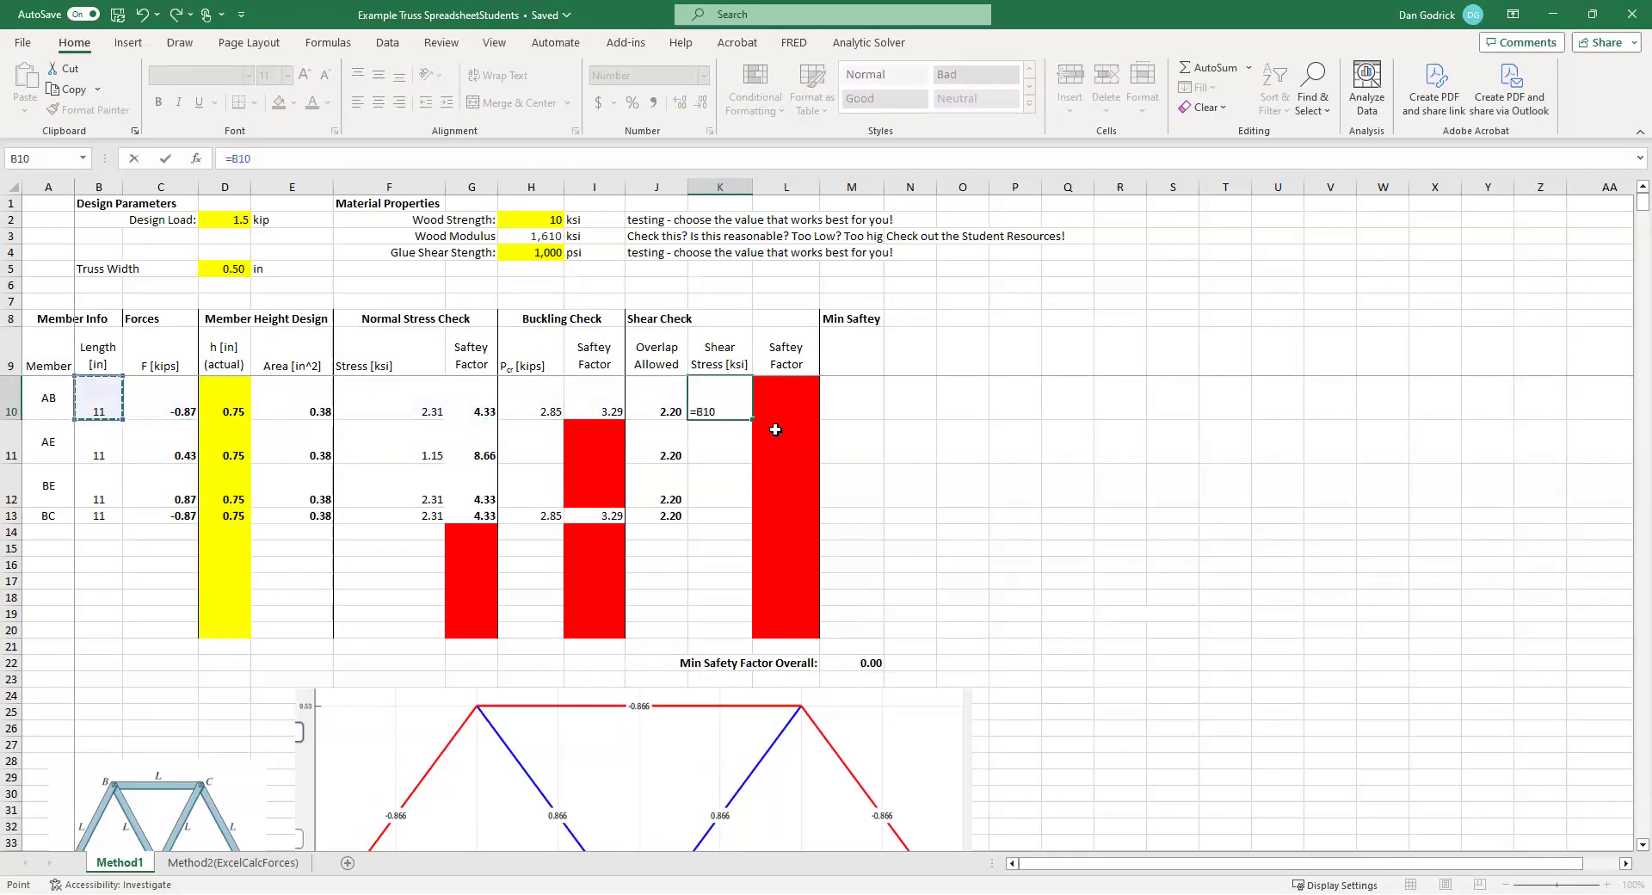
pyautogui.press('Right')
pyautogui.write('/')
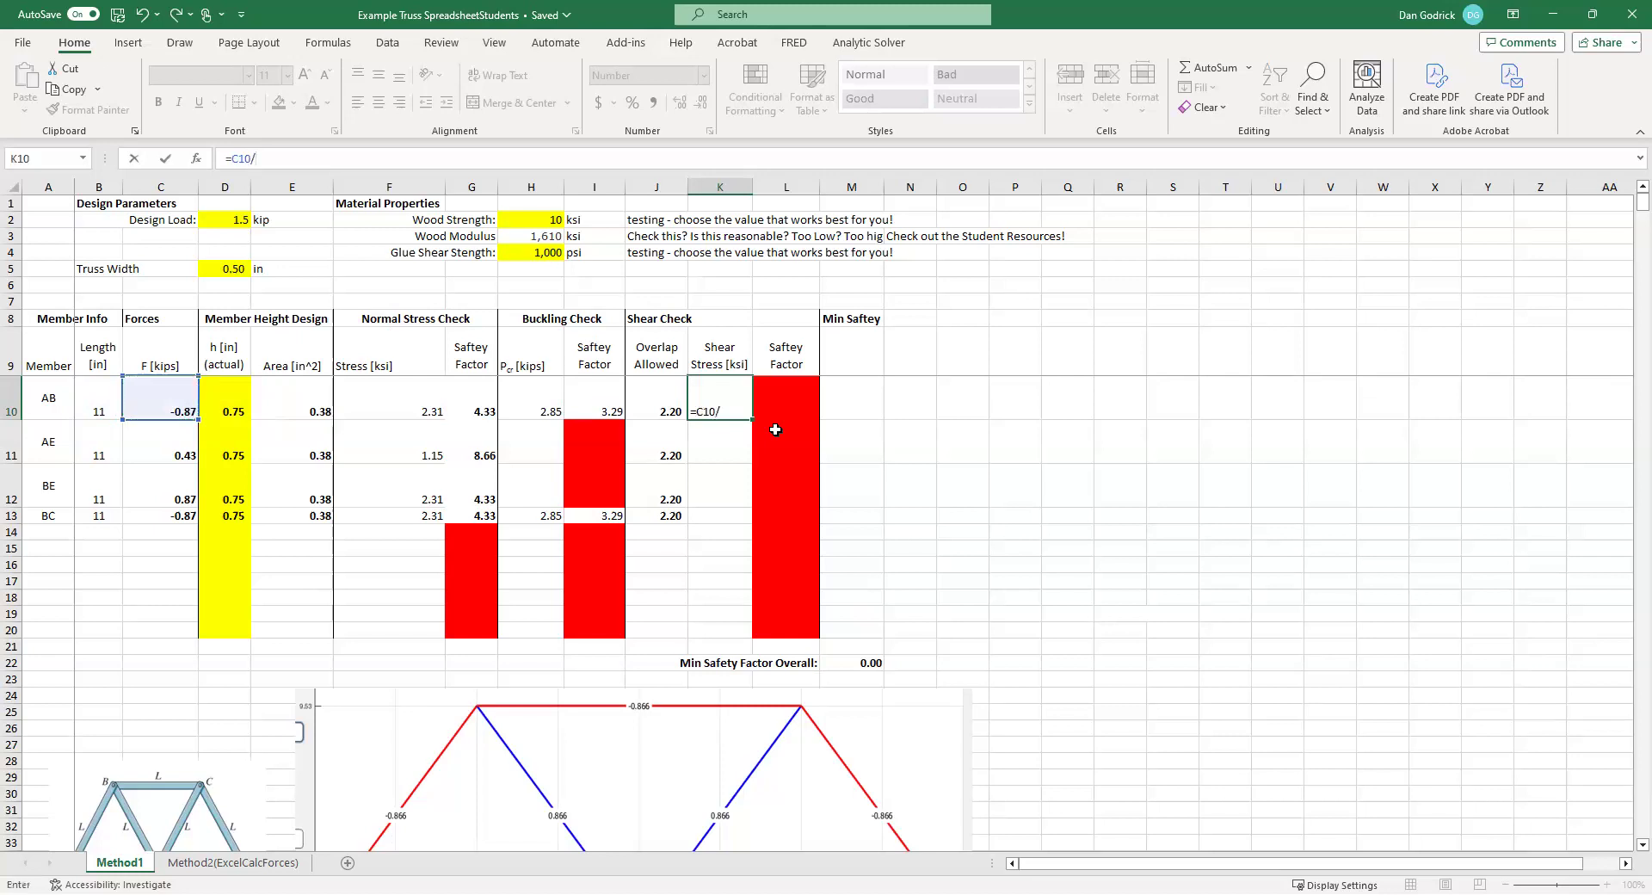
pyautogui.write('(')
pyautogui.press('Left')
pyautogui.write('*')
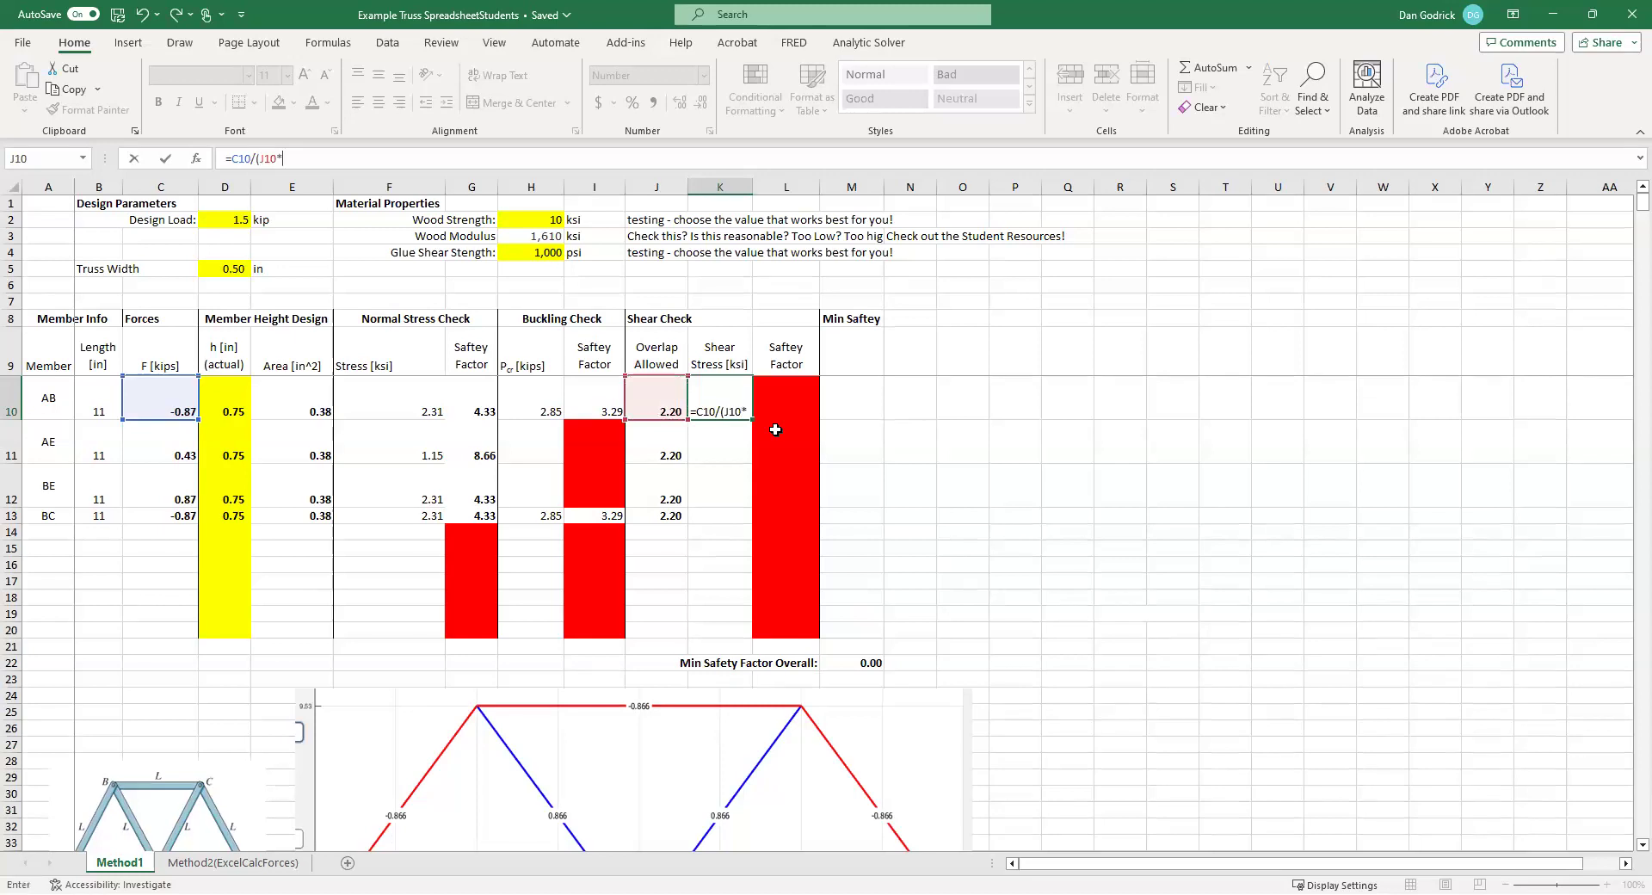
pyautogui.press('Left')
pyautogui.press('Left')
pyautogui.press('Left')
pyautogui.press('Left')
pyautogui.press('Left')
pyautogui.press('Left')
pyautogui.press('Left')
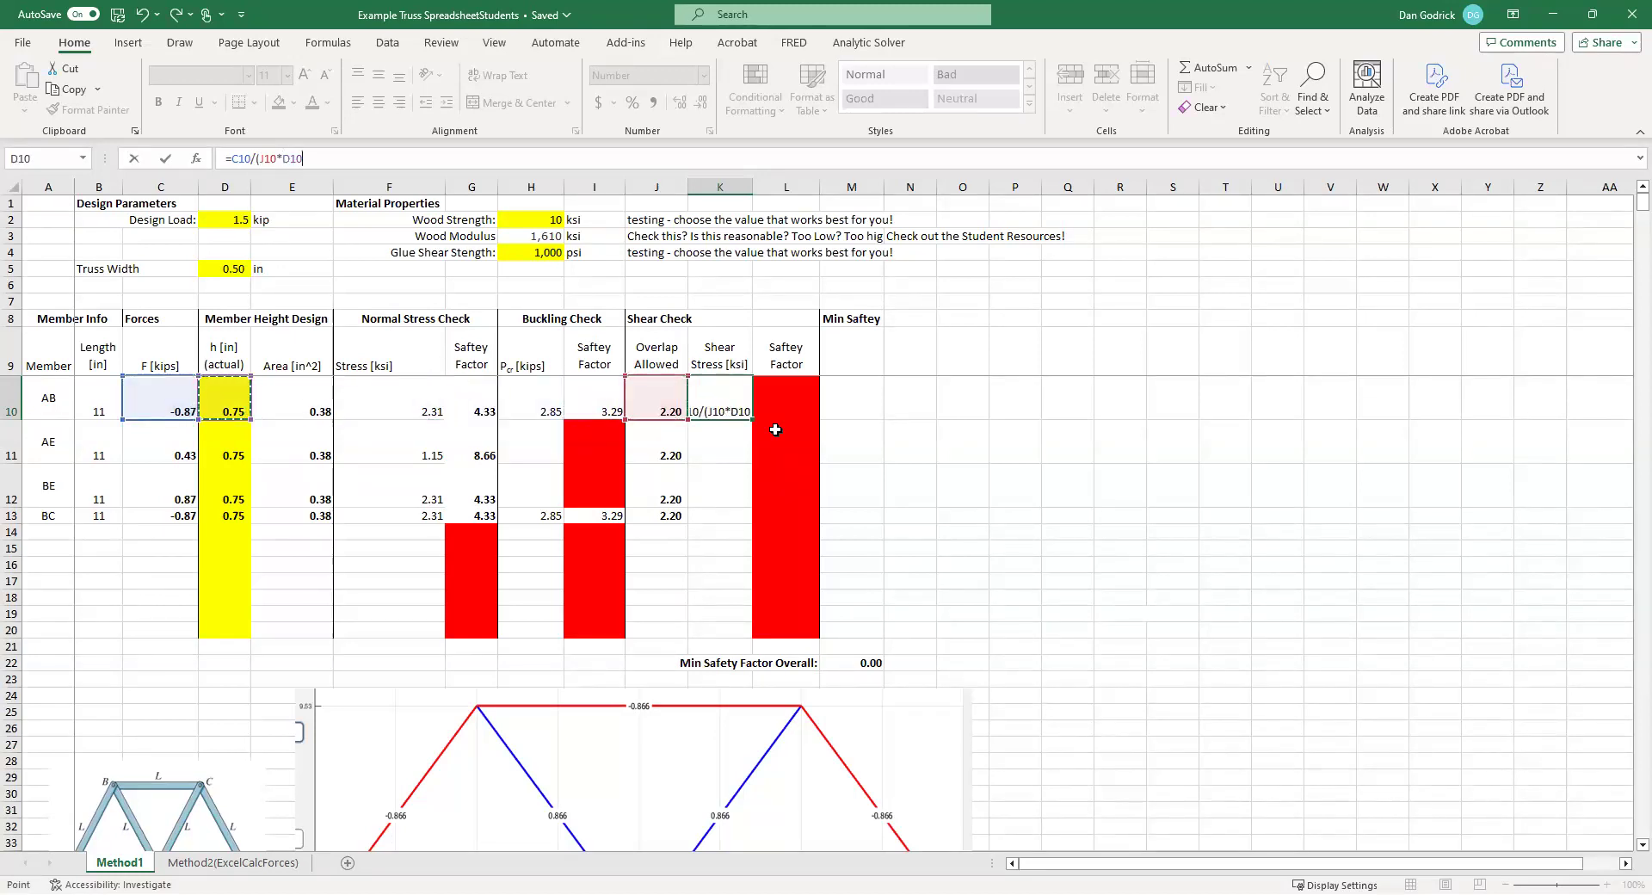
pyautogui.write(')')
pyautogui.press('Return')
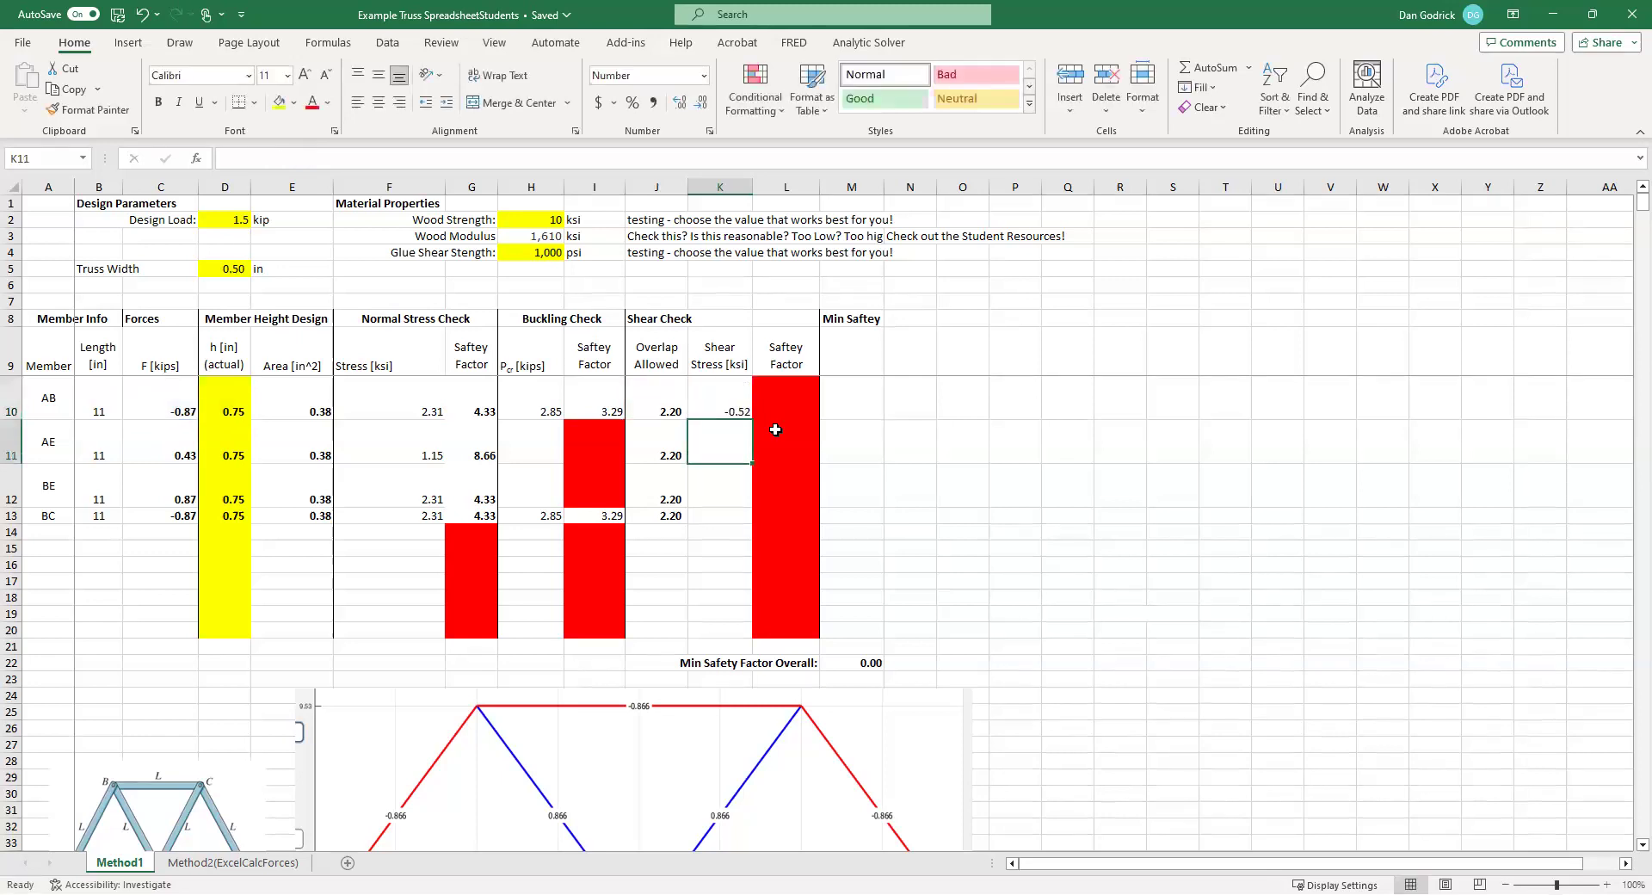
# - Wrap the K10 shear formula in ABS and fill it to K13, giving 0.52 and 0.26 ksi
pyautogui.press('Up')
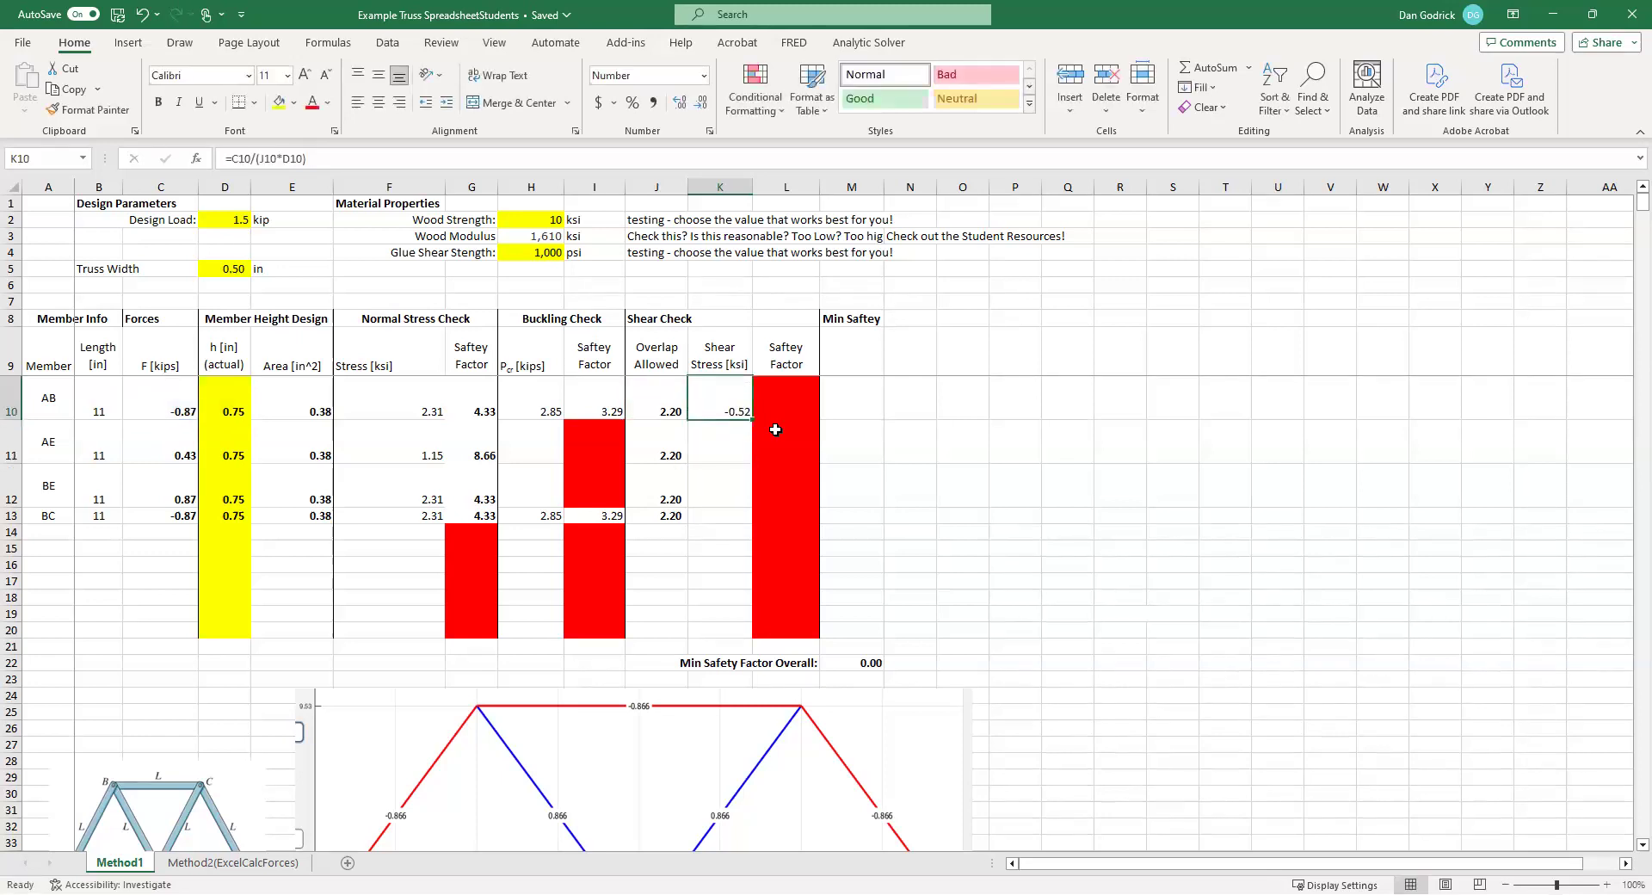
pyautogui.click(233, 157)
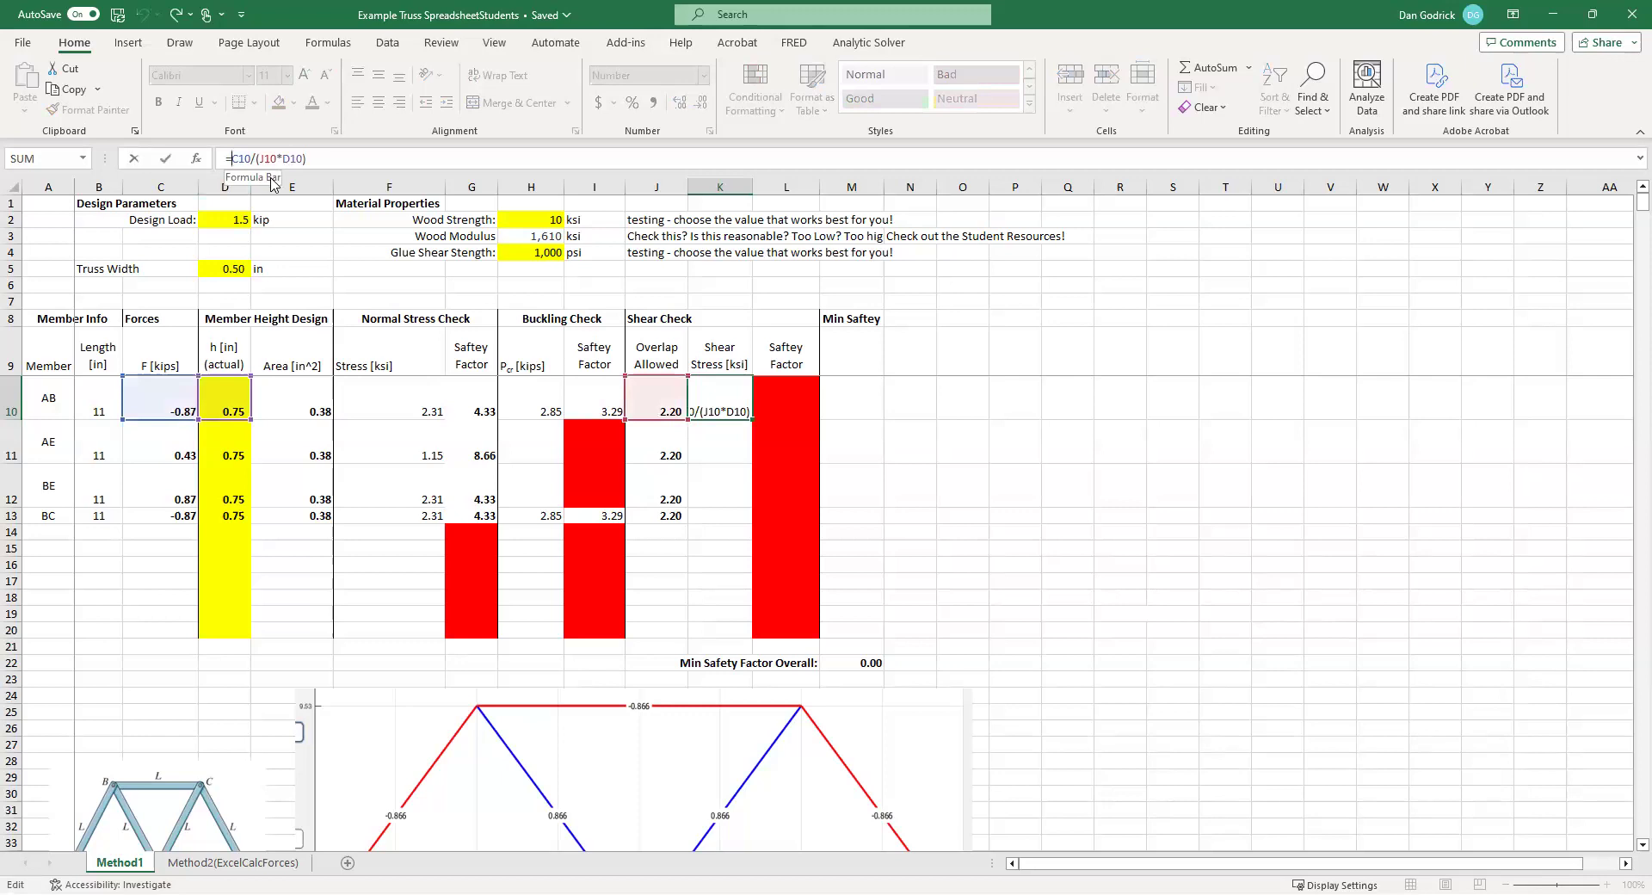
pyautogui.write('a')
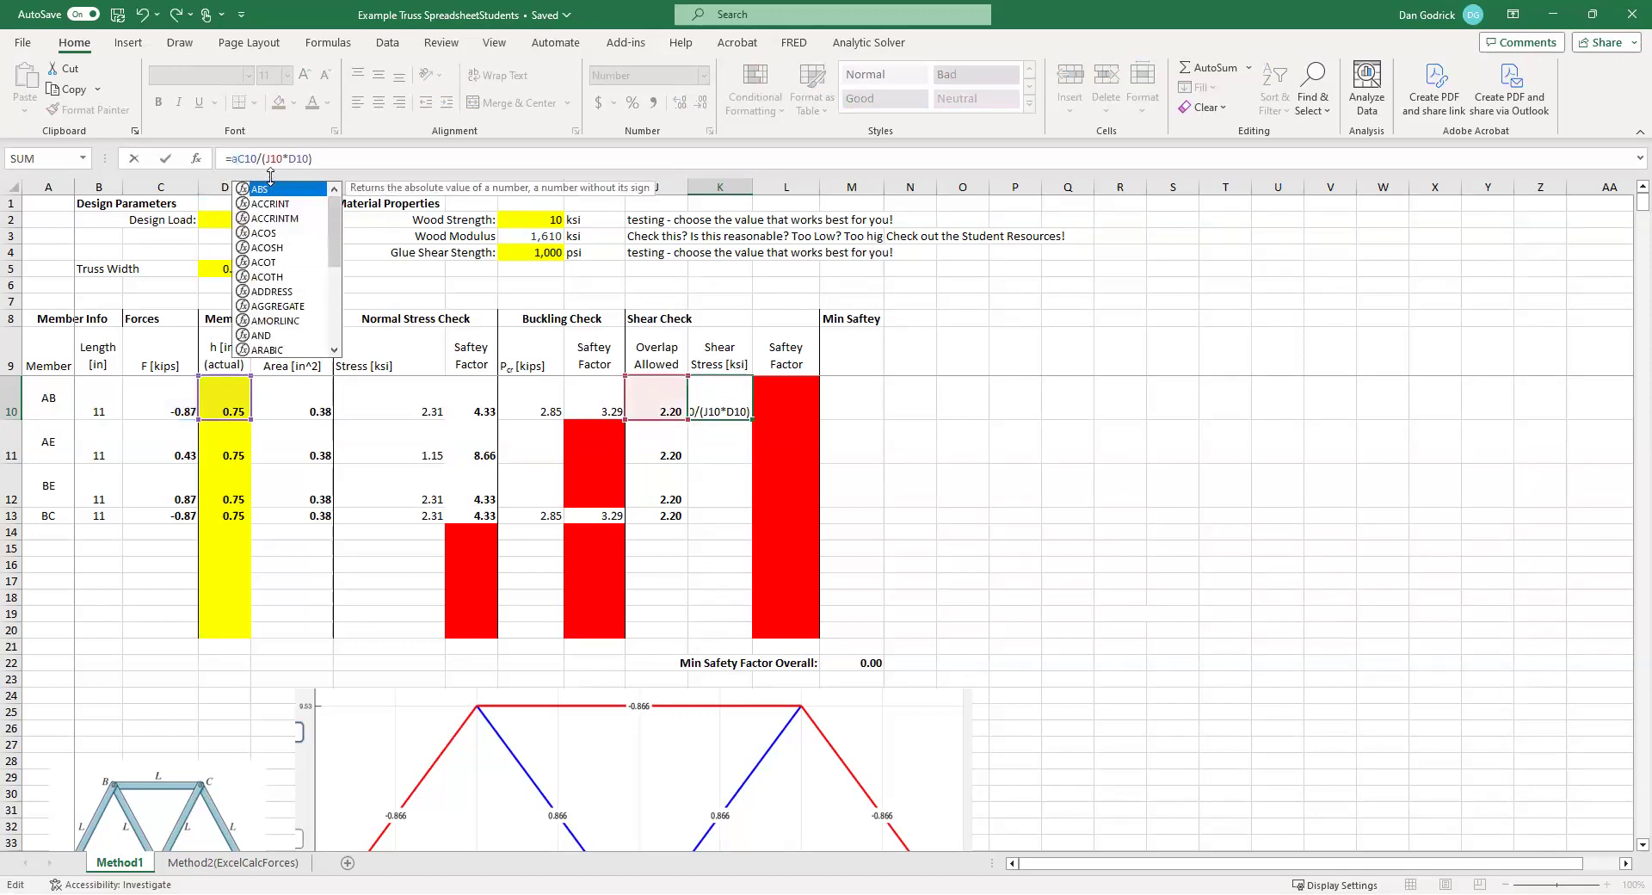
pyautogui.write('bs(')
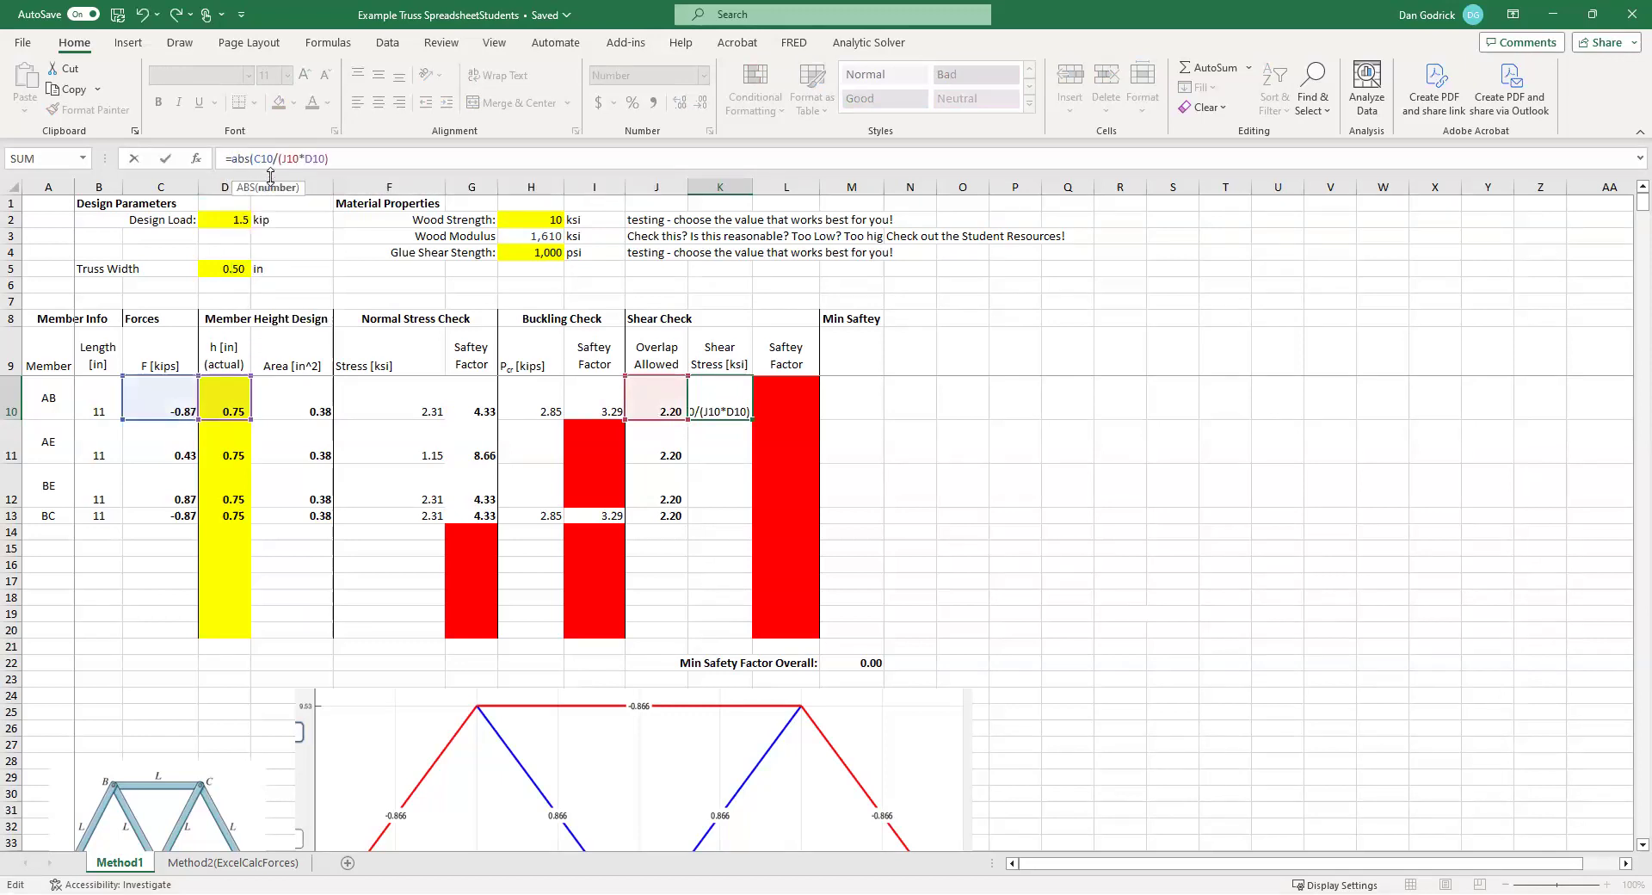
pyautogui.write(')')
pyautogui.hotkey('ctrl', 'Return')
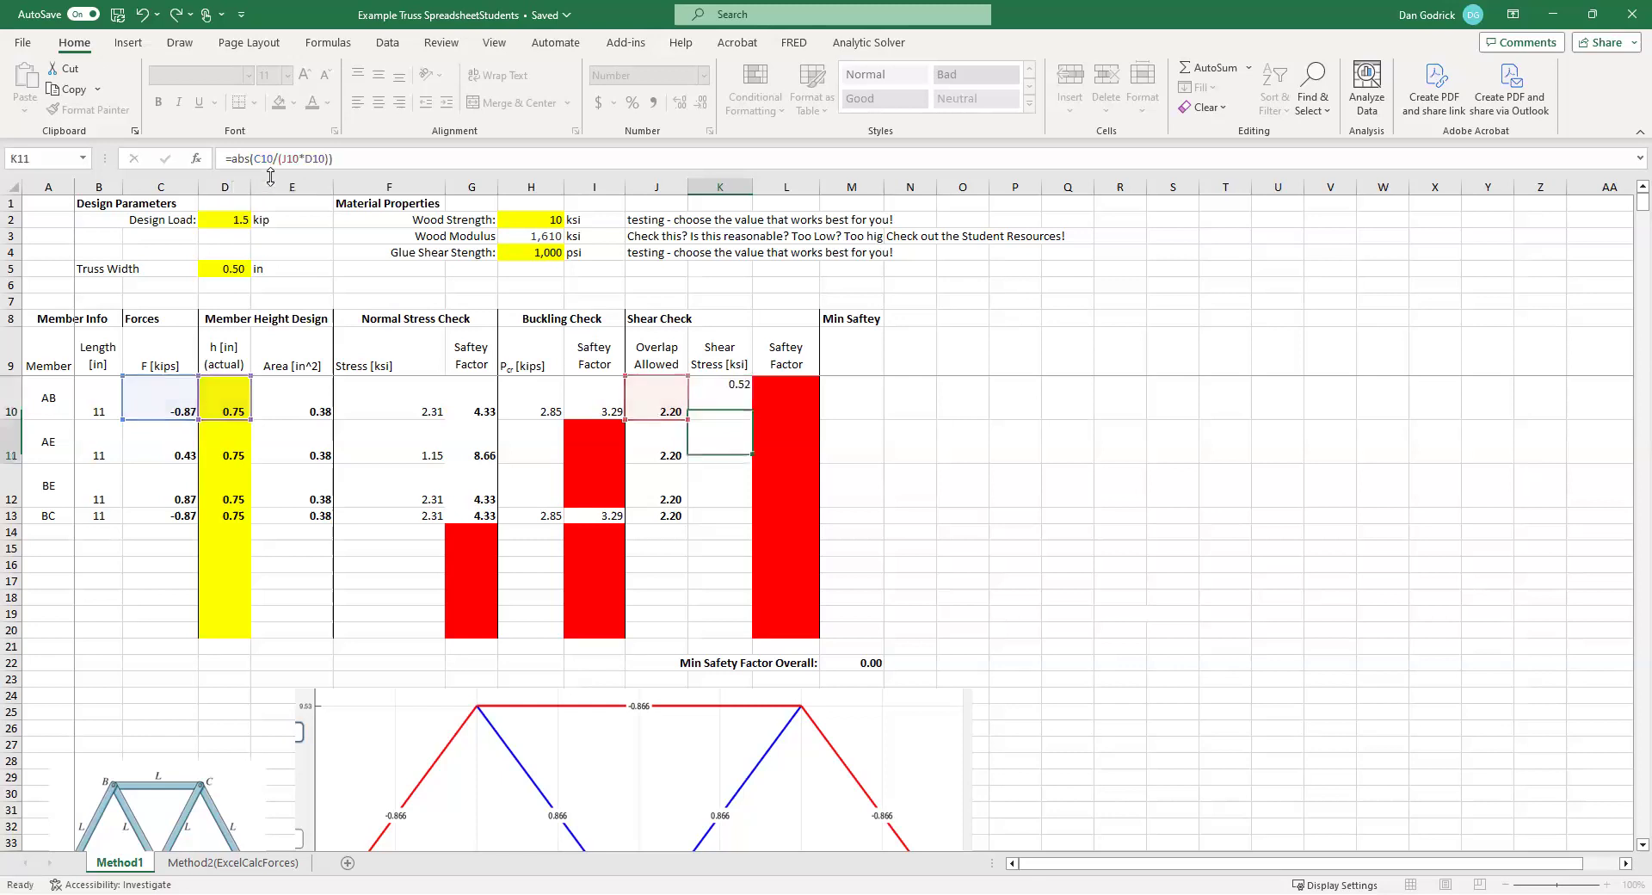
pyautogui.hotkey('shift', 'Down')
pyautogui.hotkey('shift', 'Down')
pyautogui.hotkey('shift', 'Down')
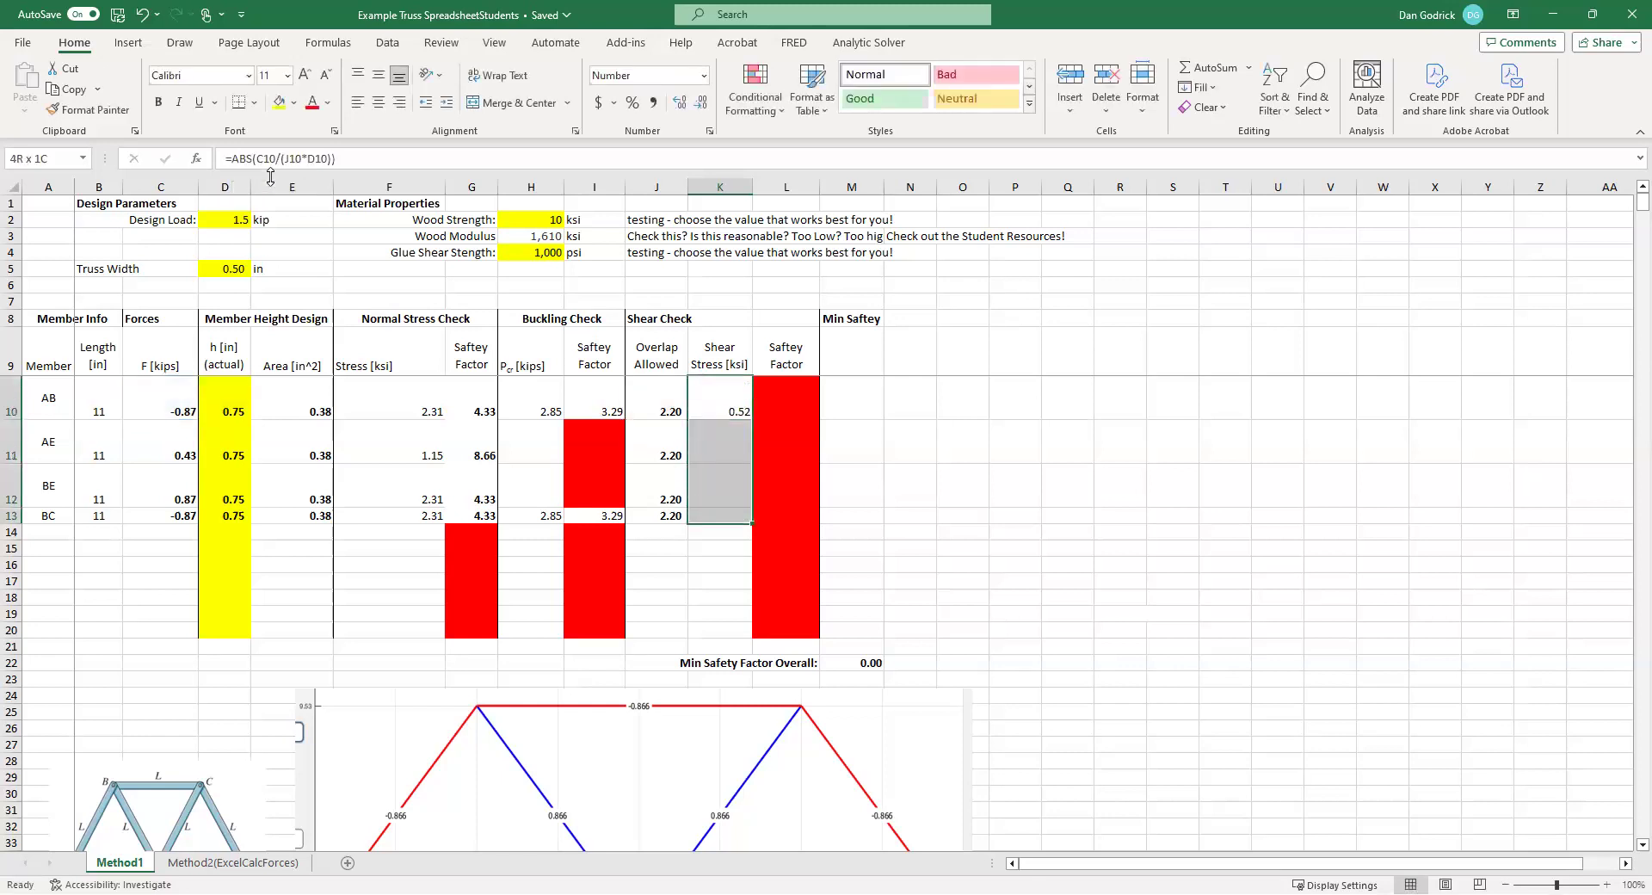
pyautogui.hotkey('ctrl', 'd')
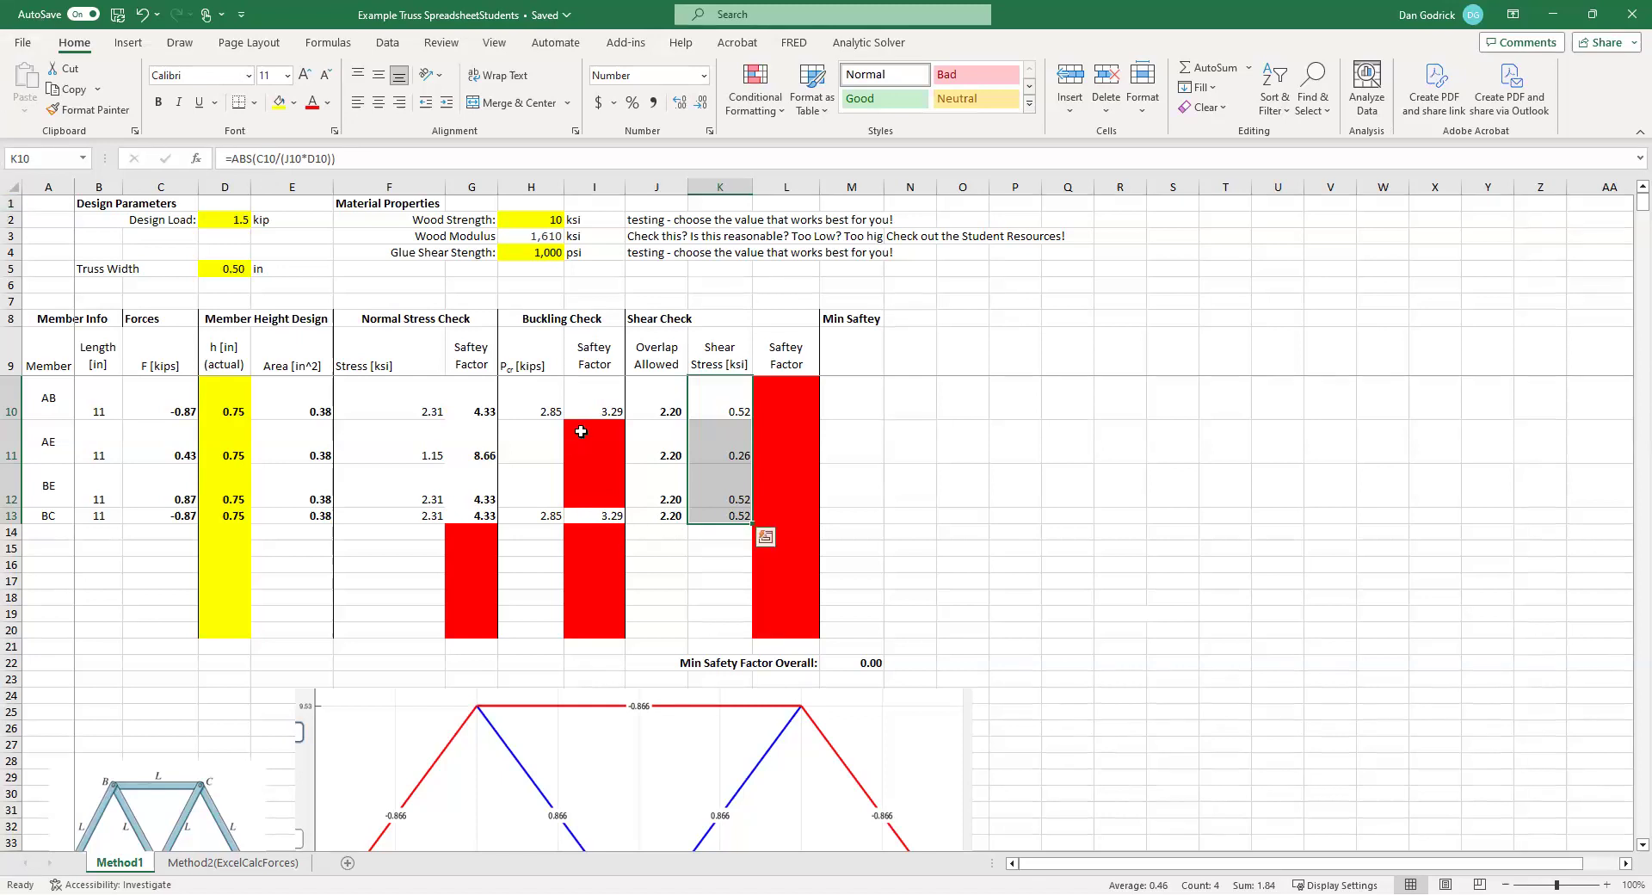
# - Change K10 to =ABS(C10/(2*J10*D10)) and fill down to K13, giving 0.26 and 0.13 ksi
pyautogui.click(666, 400)
pyautogui.click(315, 157)
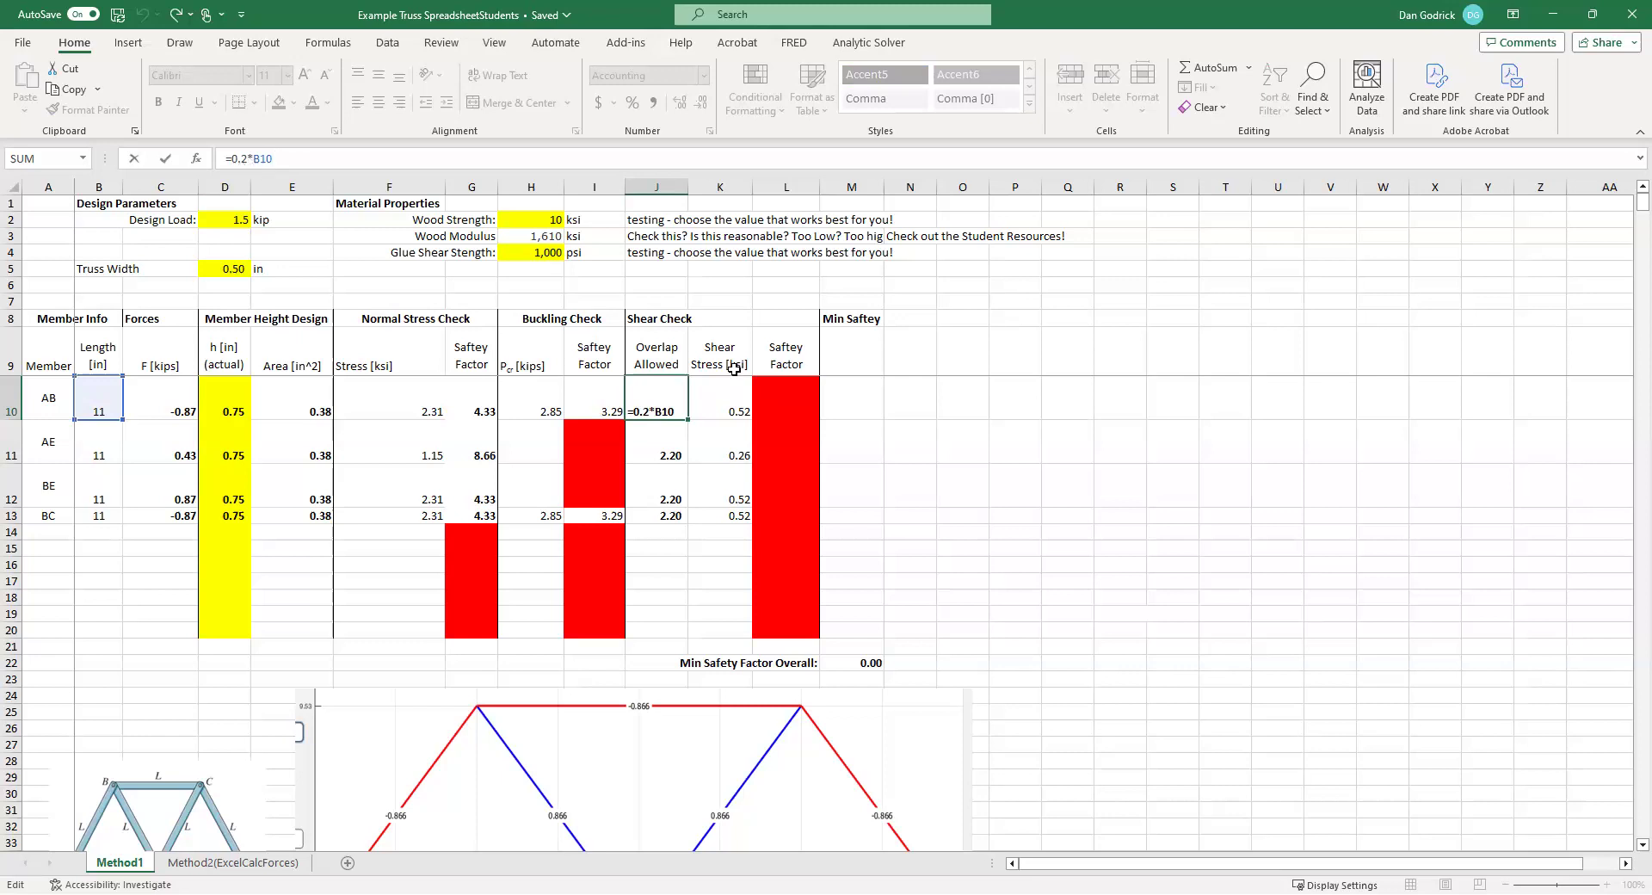
pyautogui.click(742, 408)
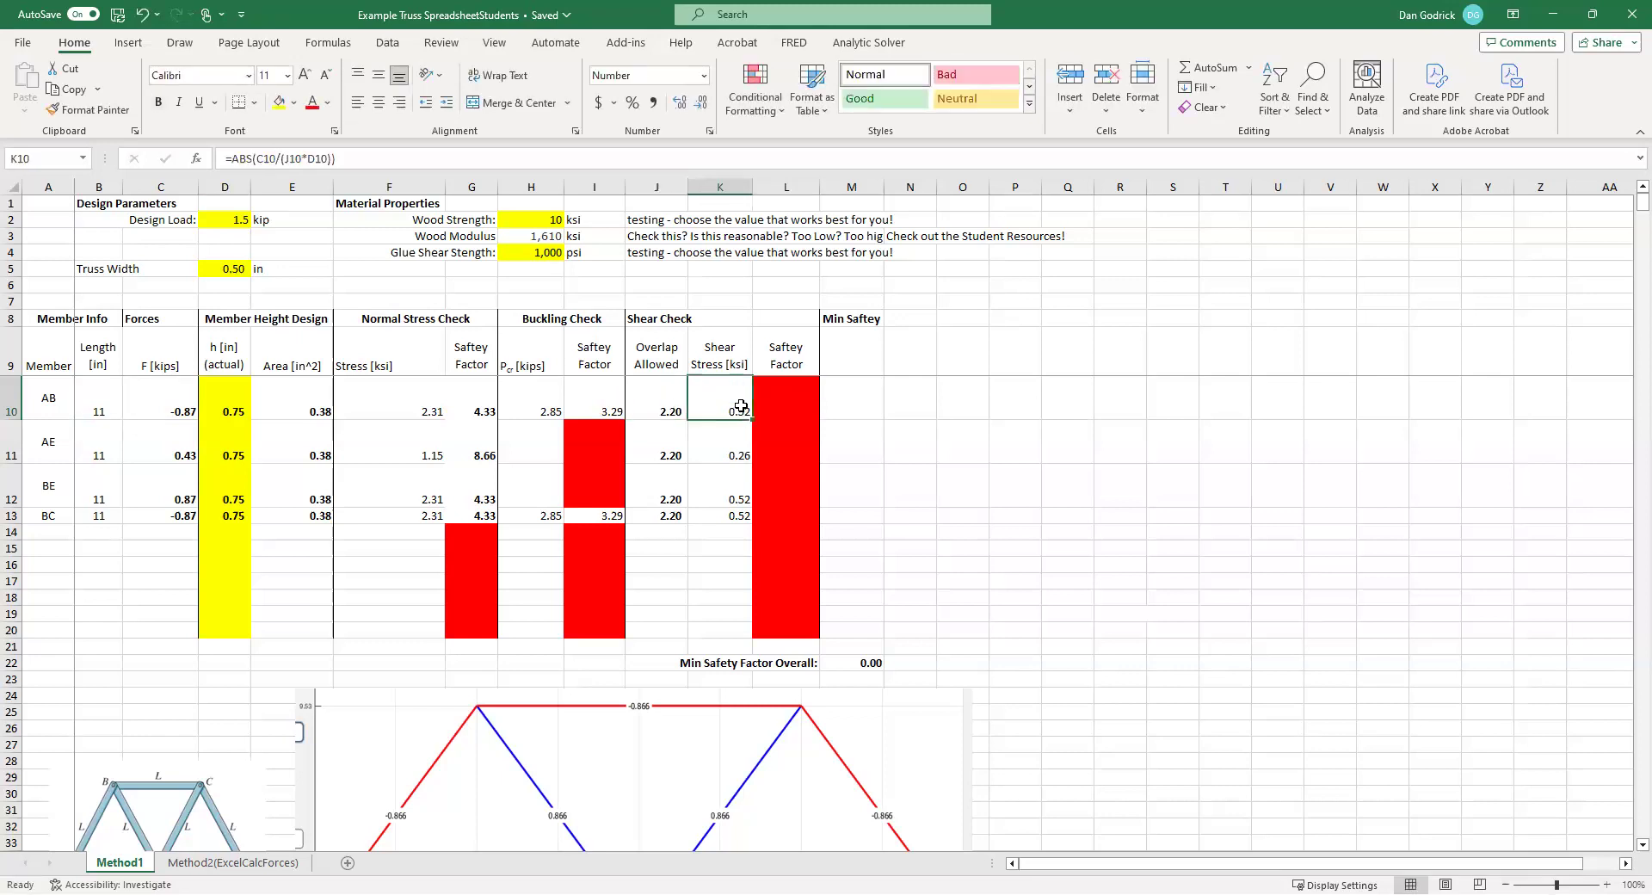
pyautogui.click(287, 159)
pyautogui.write('2*')
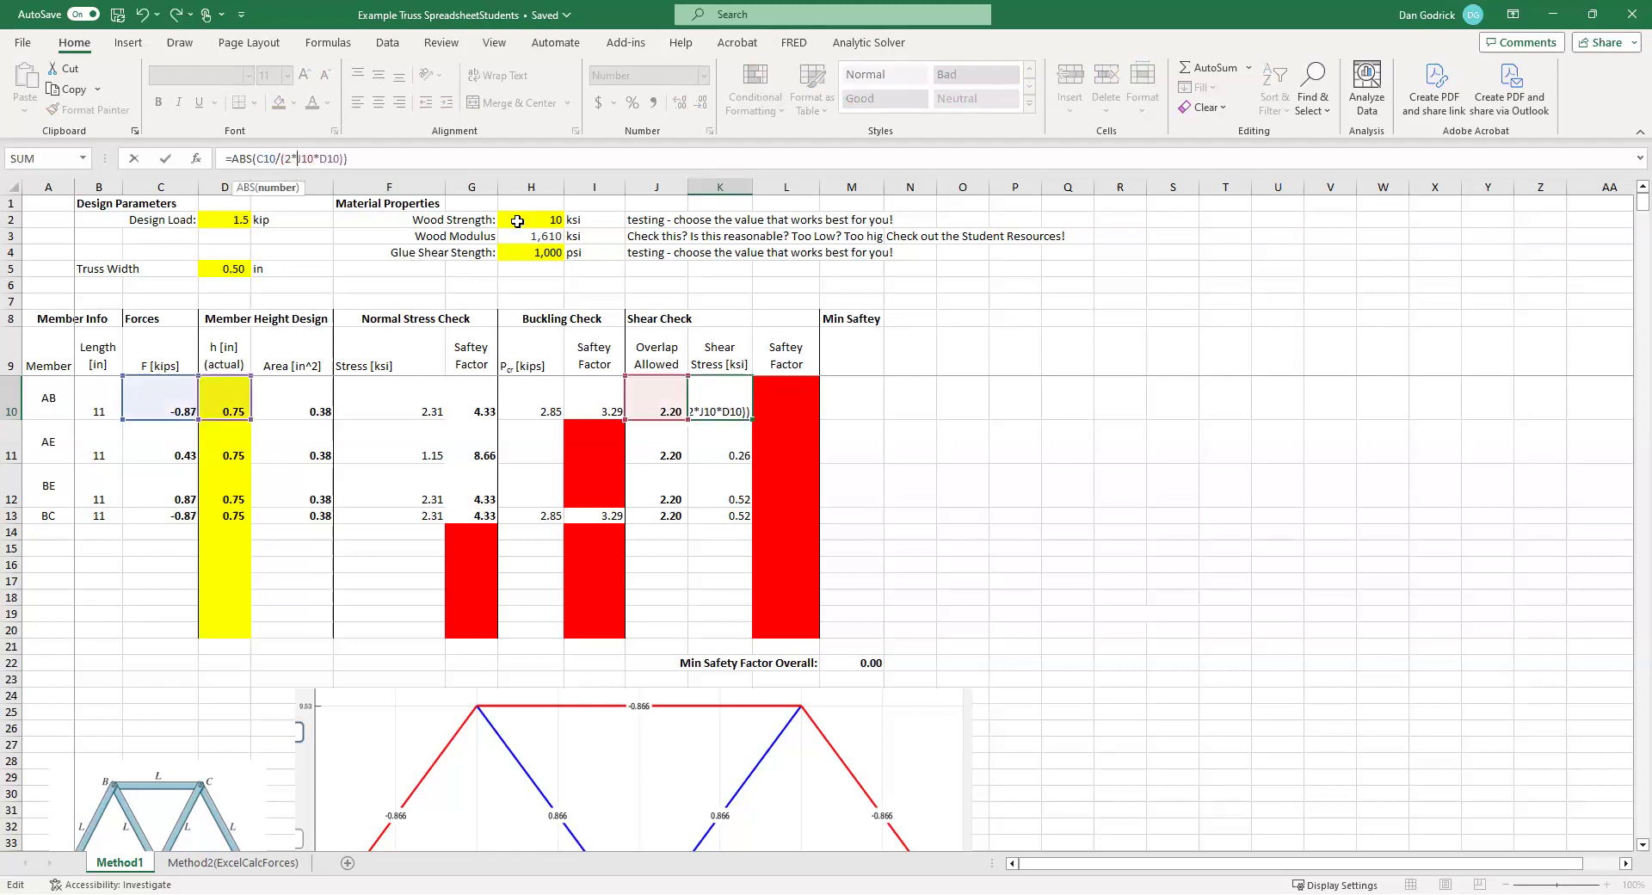
pyautogui.hotkey('ctrl', 'Return')
pyautogui.hotkey('shift', 'Down')
pyautogui.hotkey('shift', 'Down')
pyautogui.hotkey('shift', 'Down')
pyautogui.hotkey('ctrl', 'd')
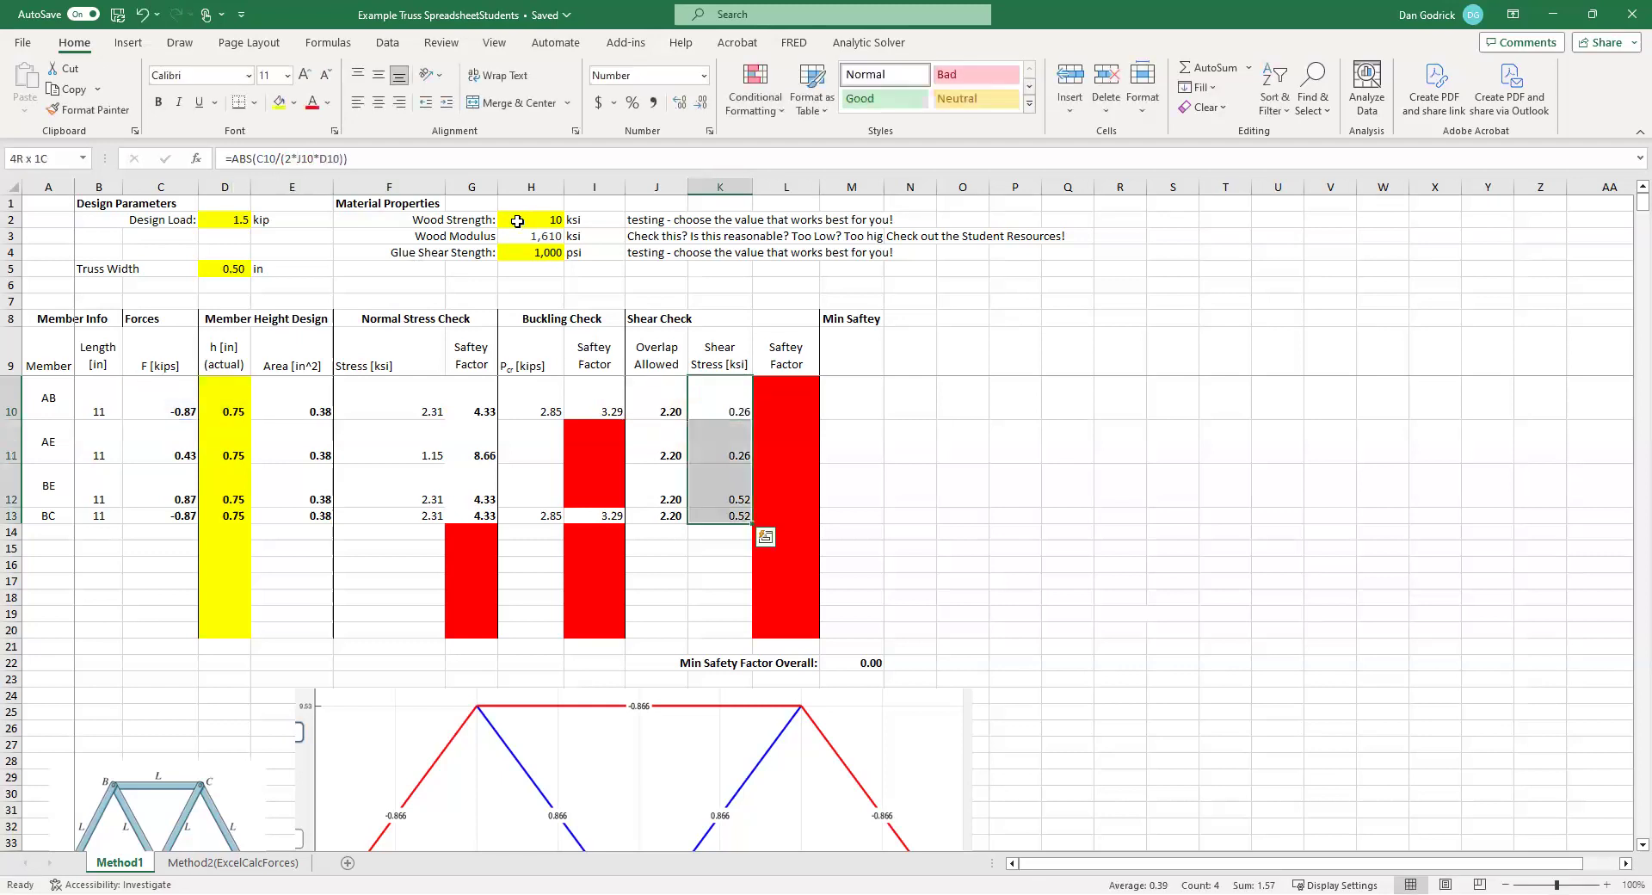
pyautogui.hotkey('ctrl', 'd')
# - Change the glue shear strength from 1000 psi to 1 ksi, updating H4 and its I4 unit label
pyautogui.click(529, 252)
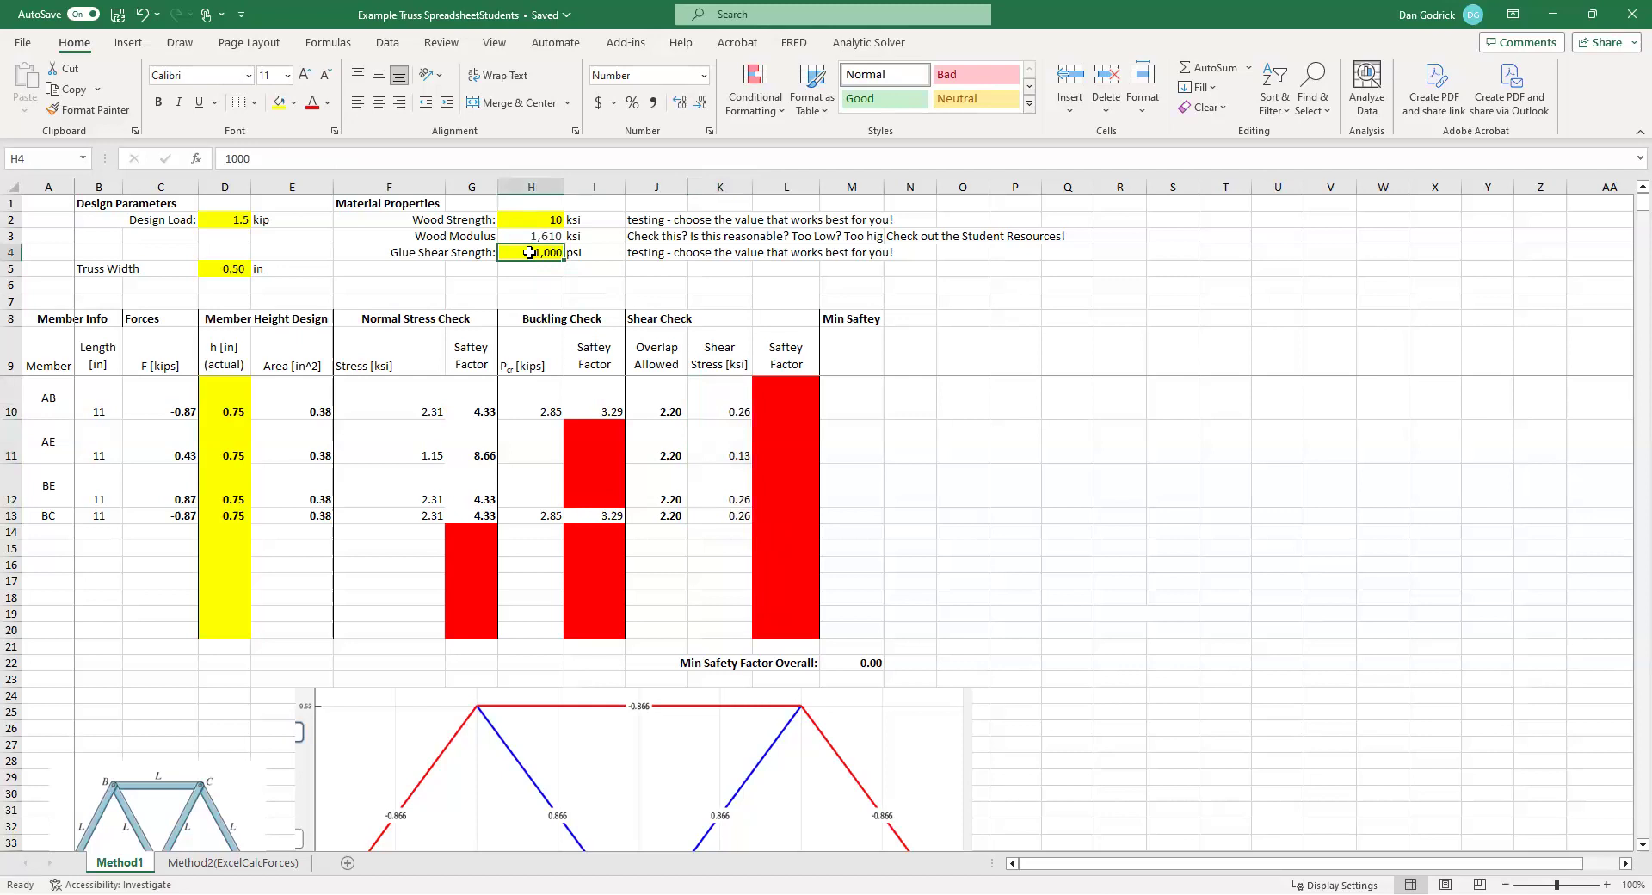
pyautogui.click(744, 404)
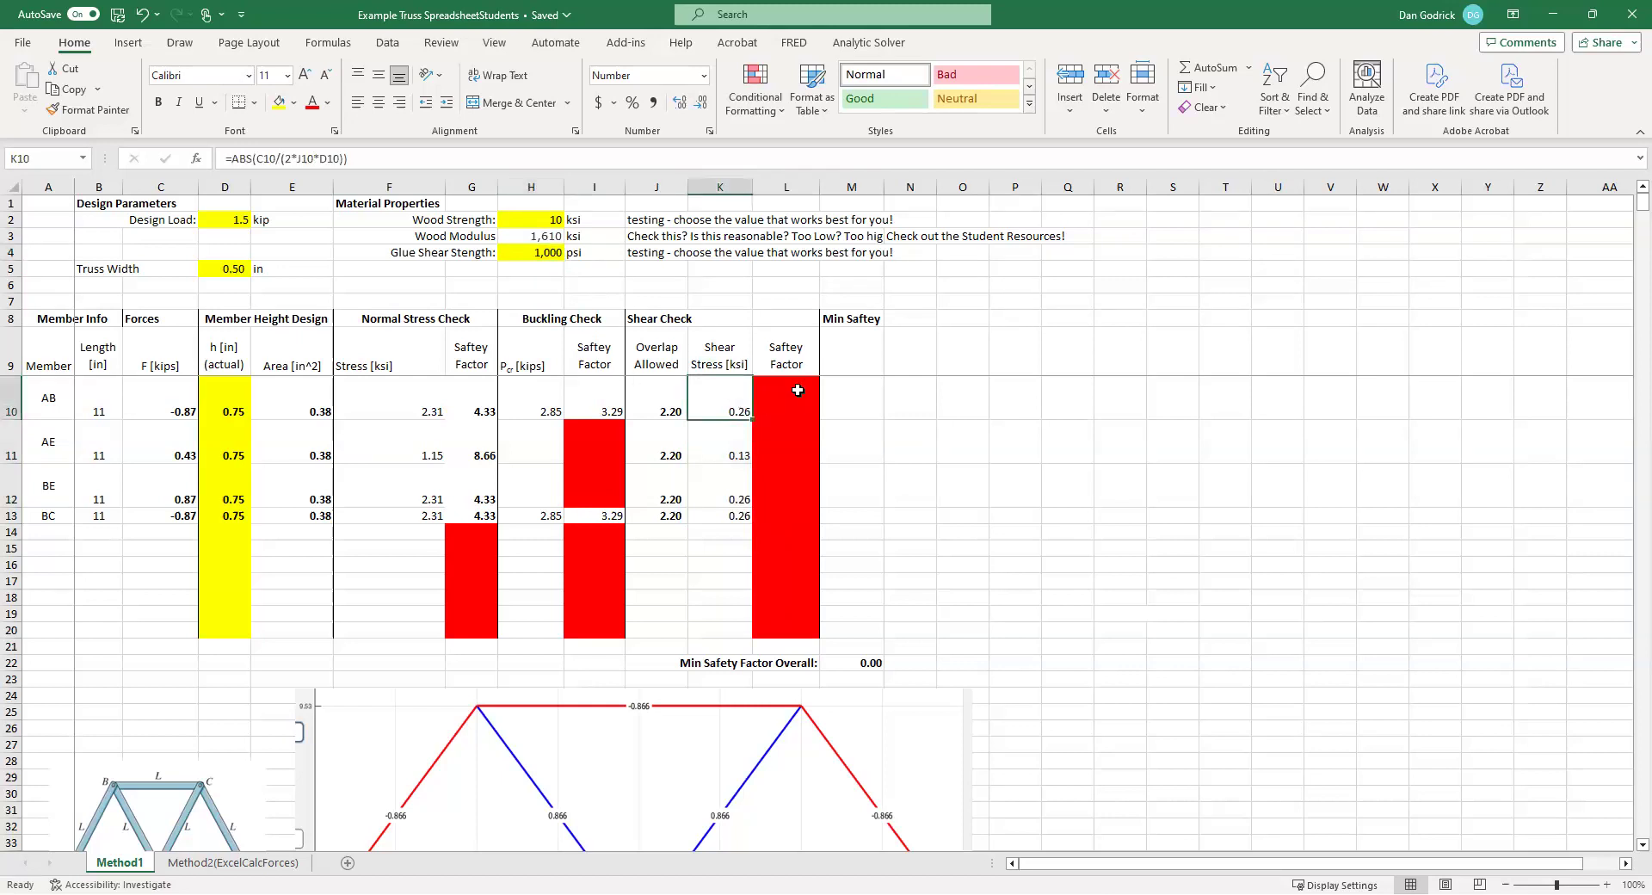
pyautogui.click(575, 254)
pyautogui.write('ksi')
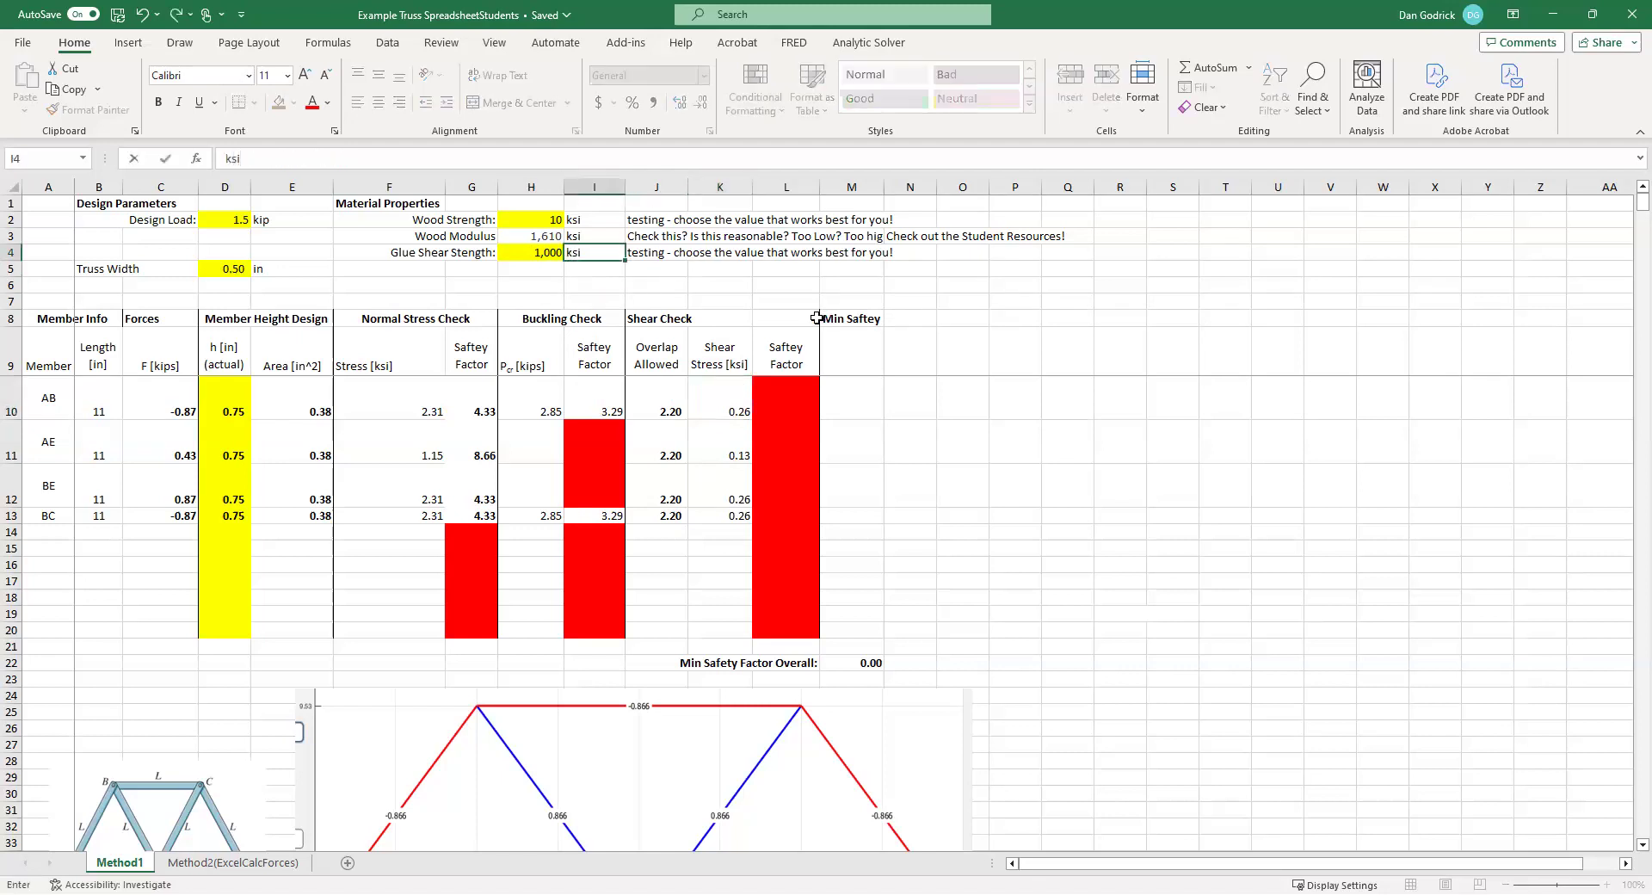
pyautogui.hotkey('ctrl', 'Return')
pyautogui.press('Left')
pyautogui.write('1')
pyautogui.press('Return')
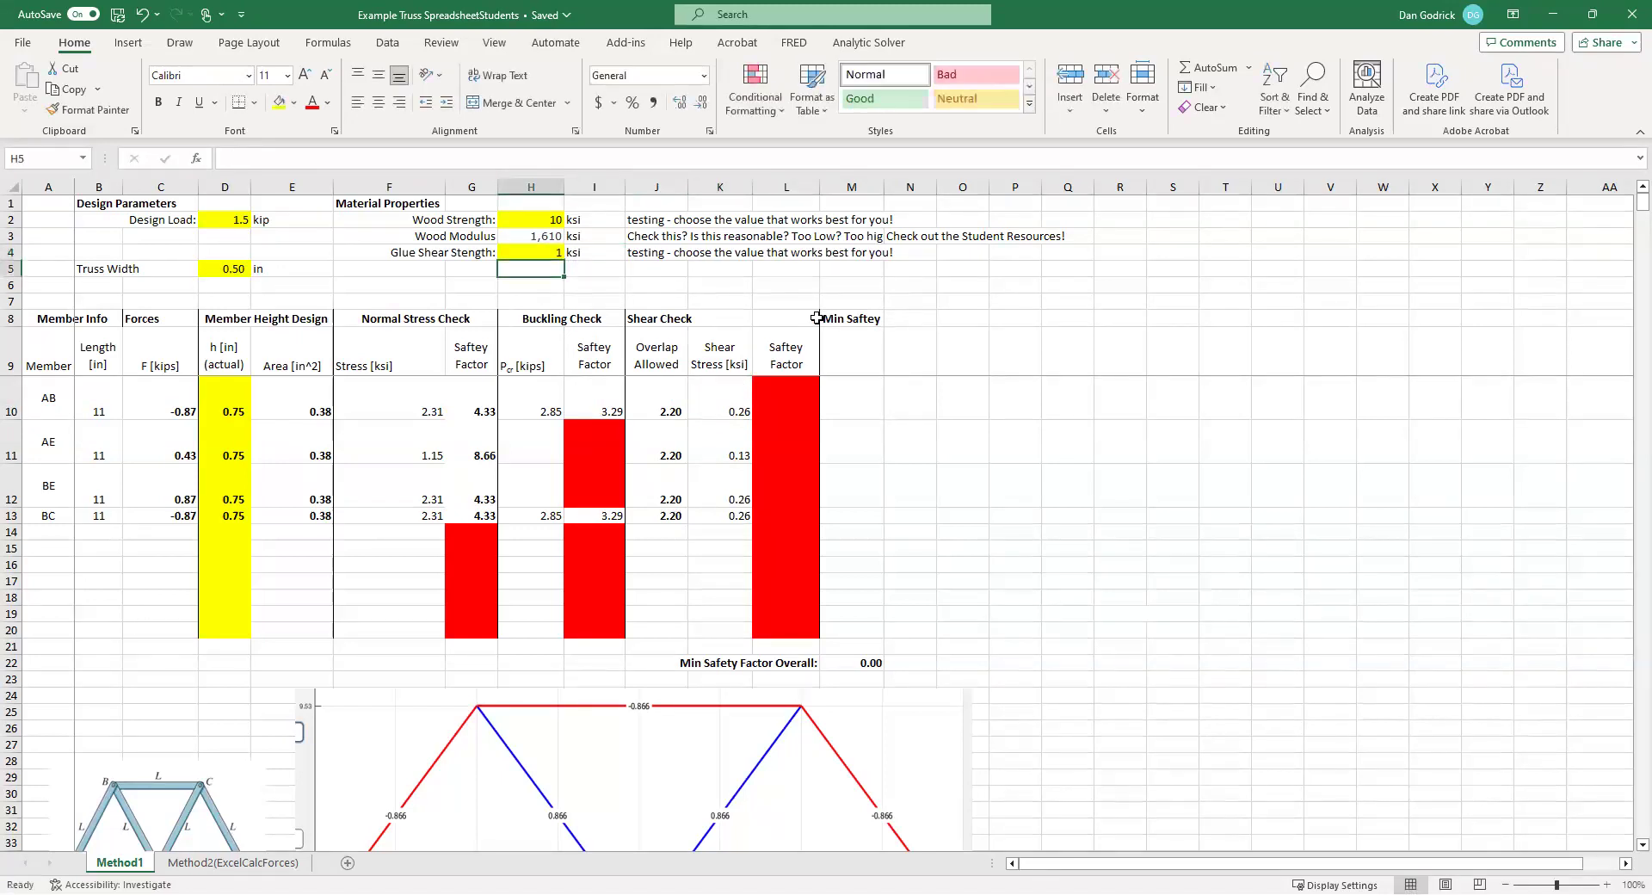
# - Enter AB's glue safety factor in L10 as H4 over shear stress K10 and fill it down to L13
pyautogui.click(793, 403)
pyautogui.write('=')
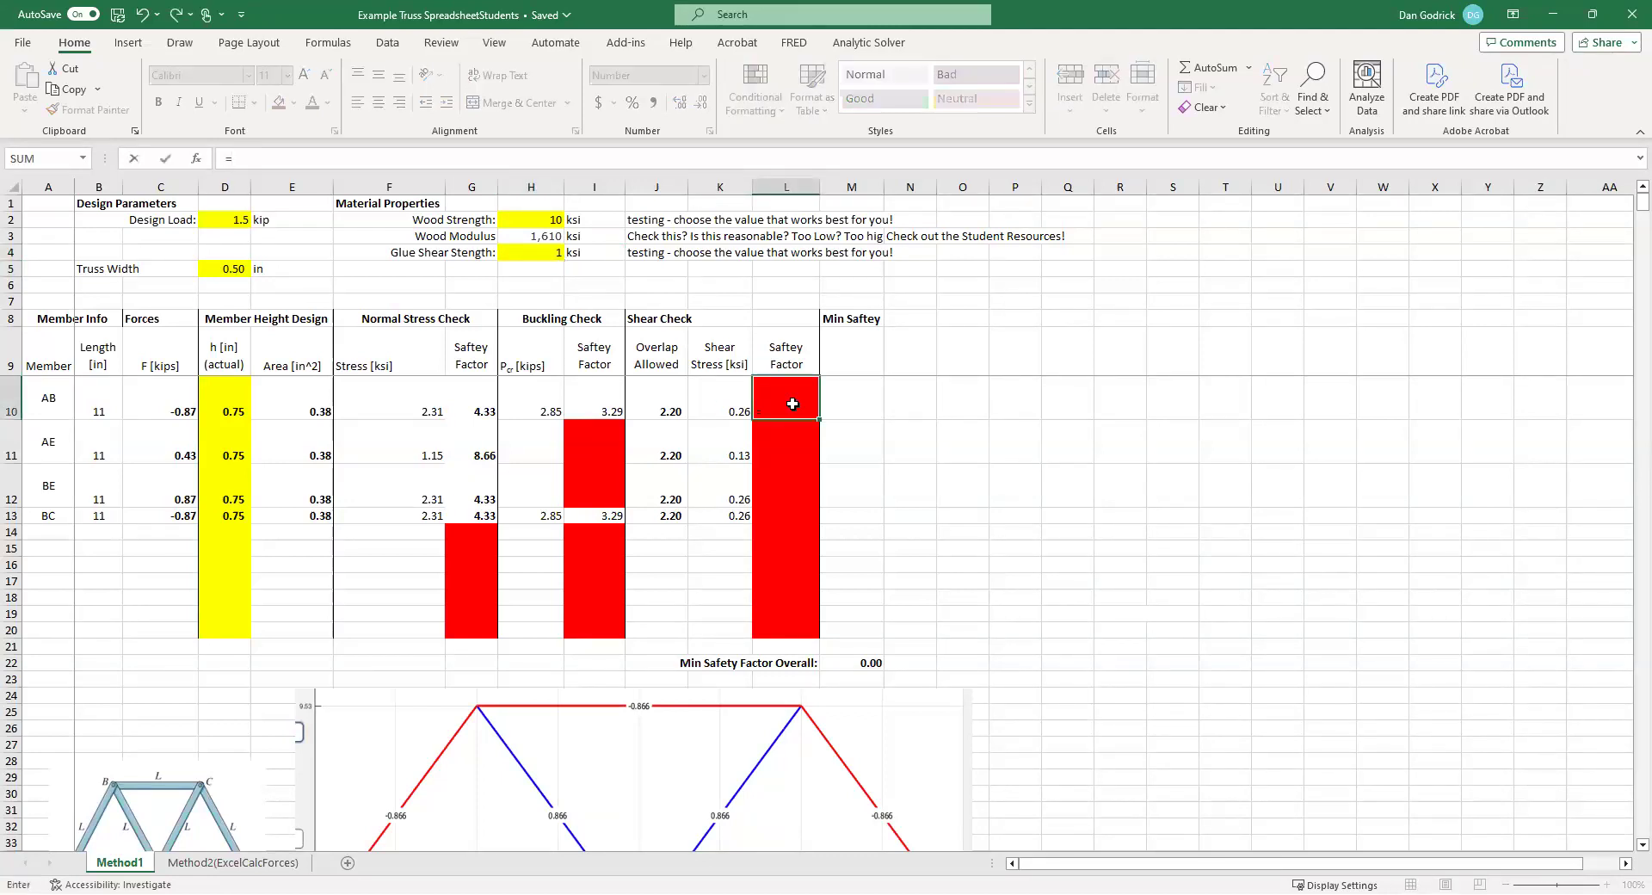
pyautogui.press('Up')
pyautogui.press('Up')
pyautogui.press('Up')
pyautogui.press('Up')
pyautogui.press('Up')
pyautogui.press('Left')
pyautogui.press('Left')
pyautogui.press('Left')
pyautogui.press('Left')
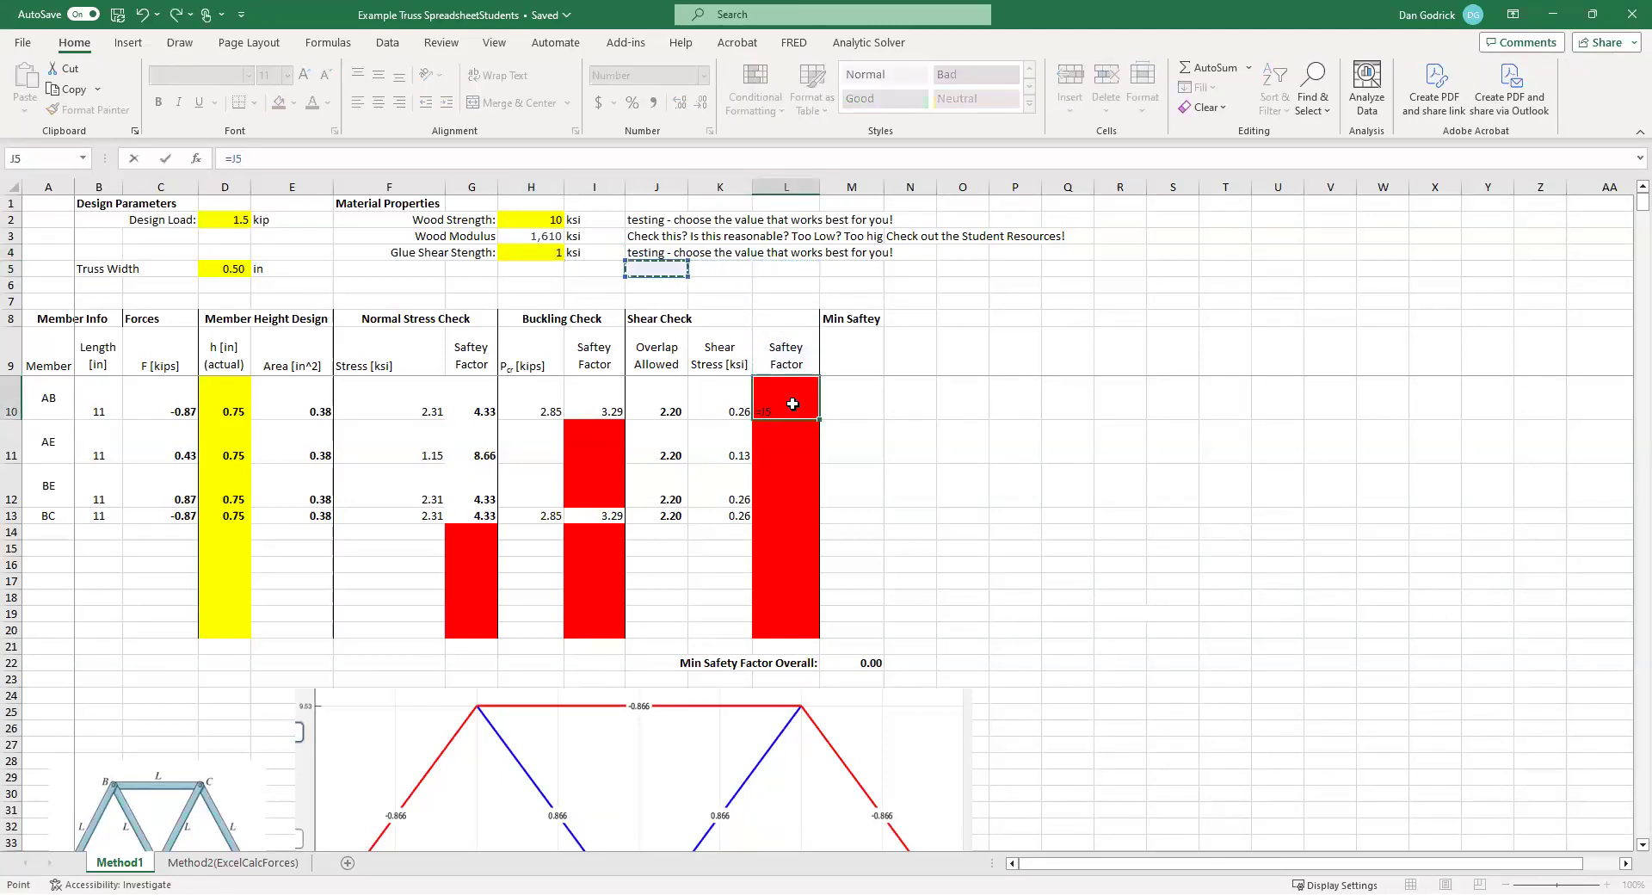
pyautogui.press('Up')
pyautogui.write('/')
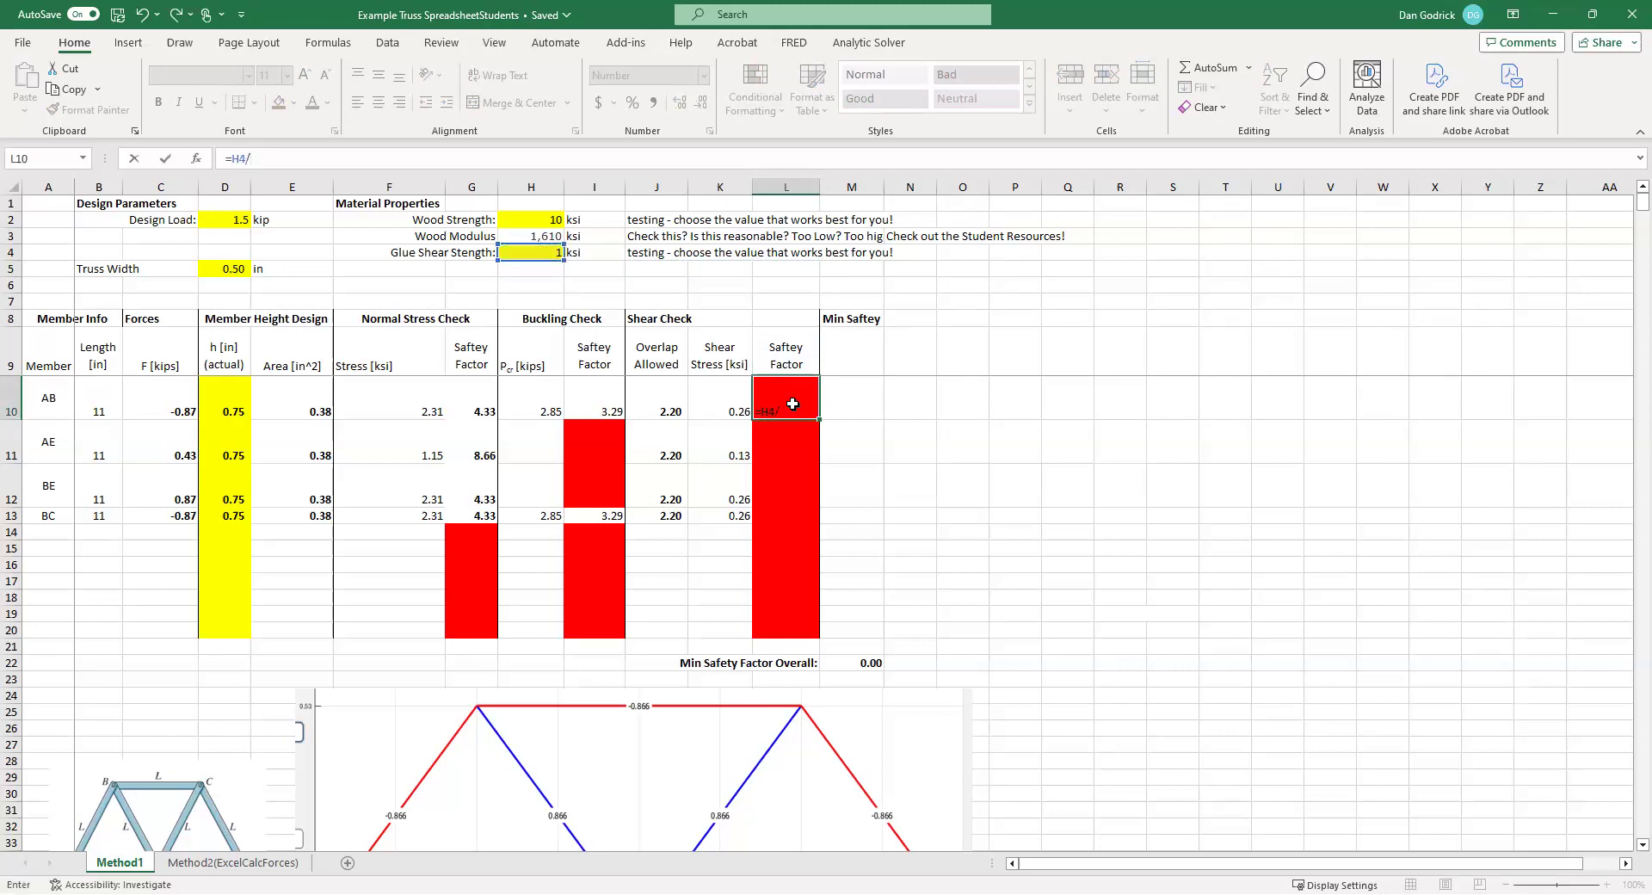
pyautogui.press('Left')
pyautogui.hotkey('ctrl', 'Return')
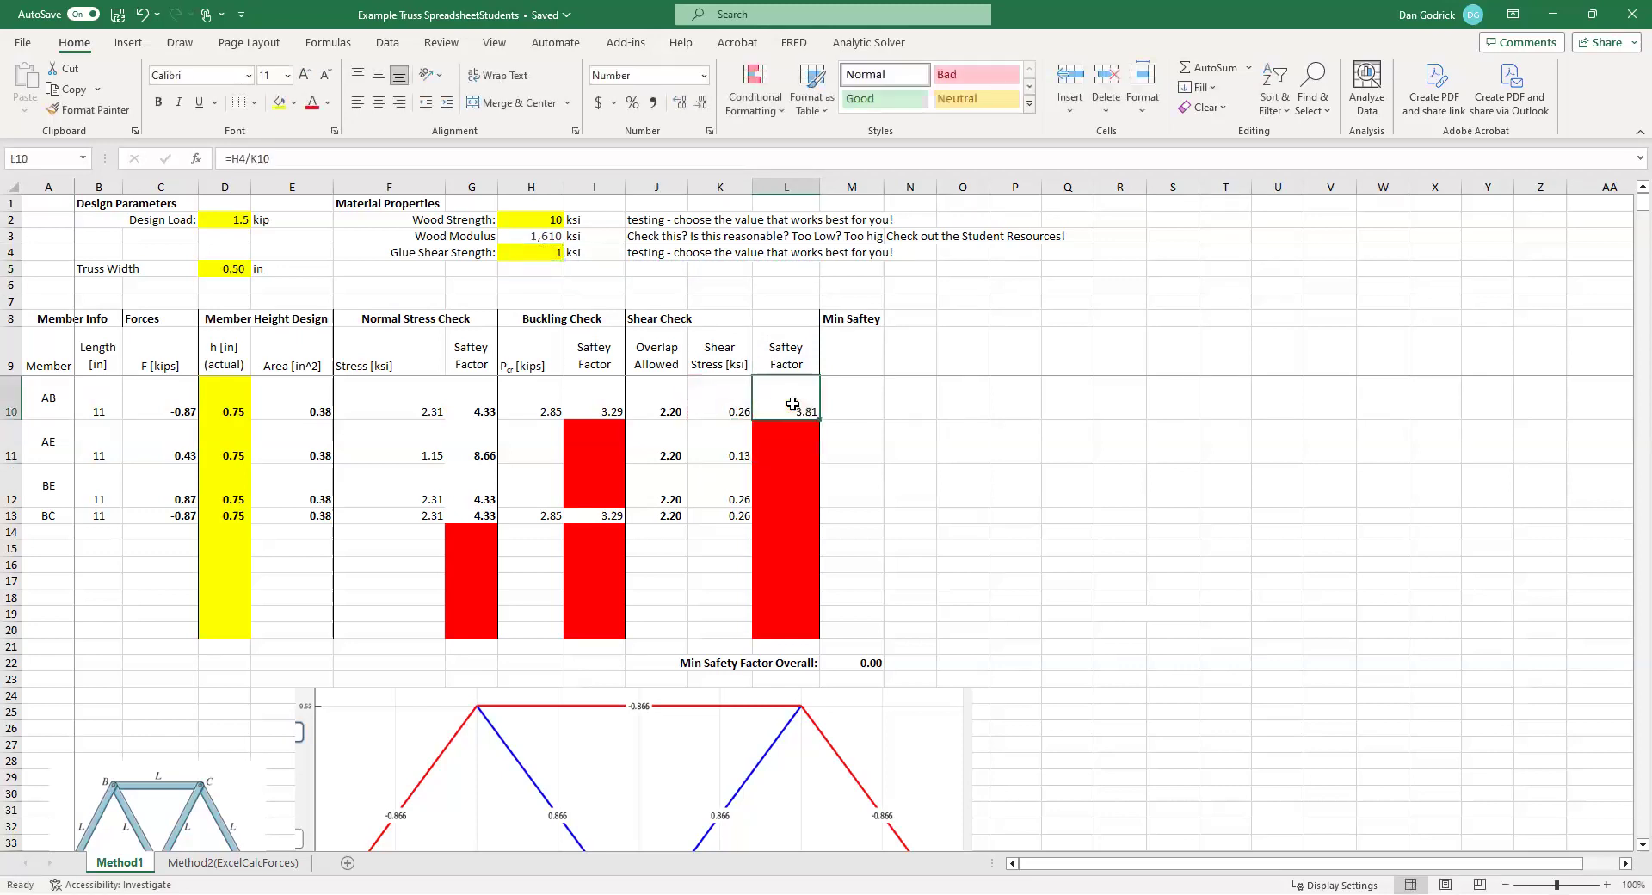
pyautogui.hotkey('shift', 'Down')
pyautogui.hotkey('shift', 'Down')
pyautogui.hotkey('shift', 'Down')
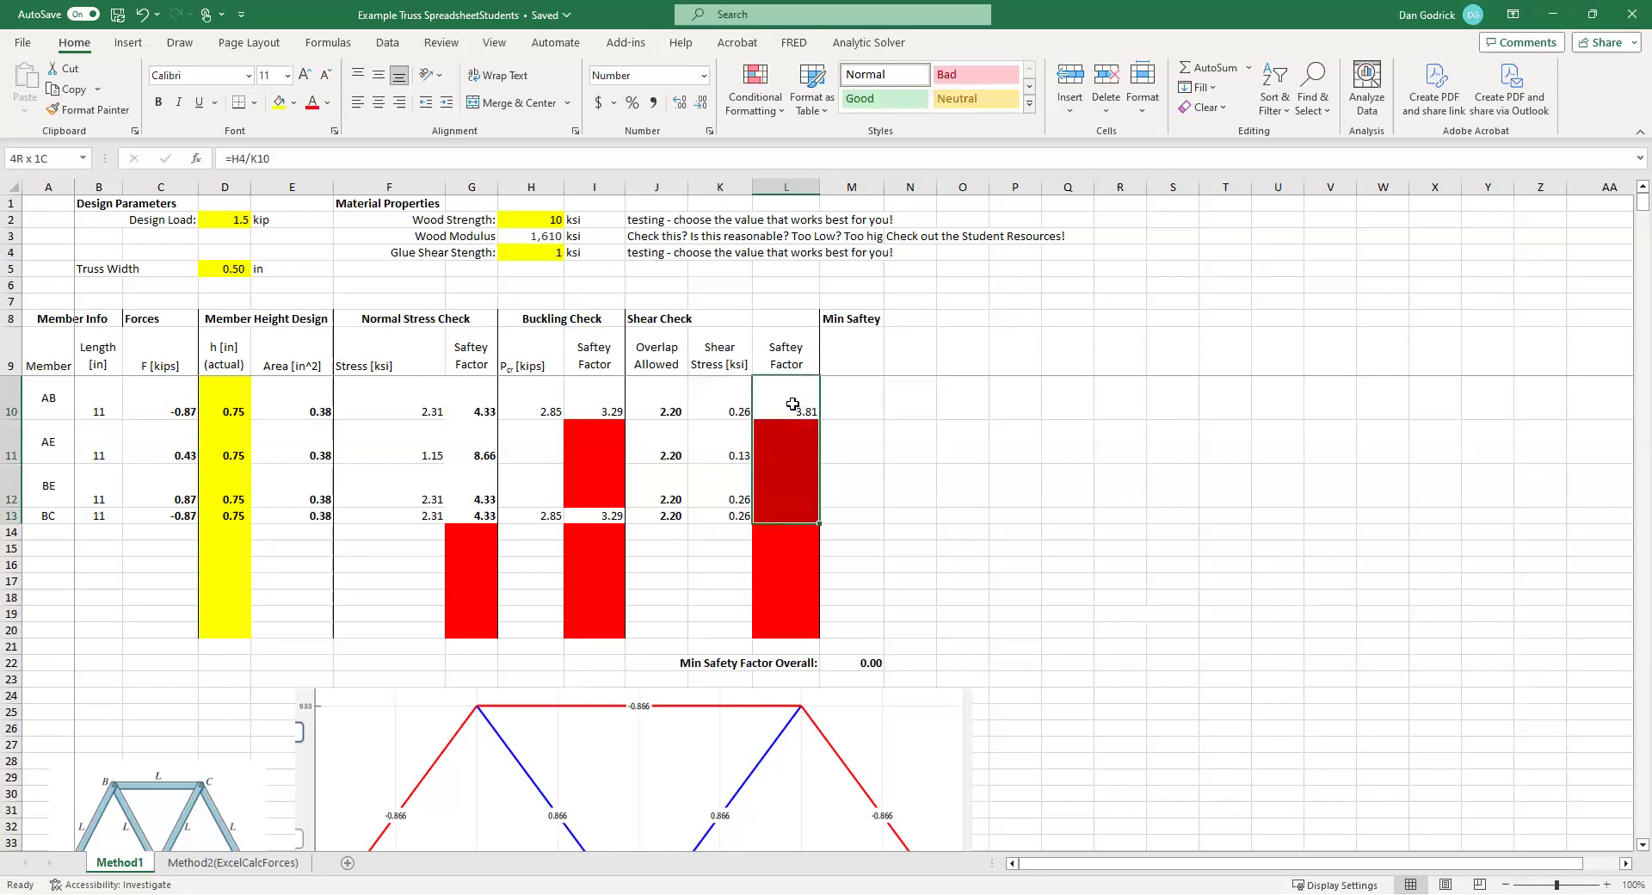
pyautogui.hotkey('ctrl', 'd')
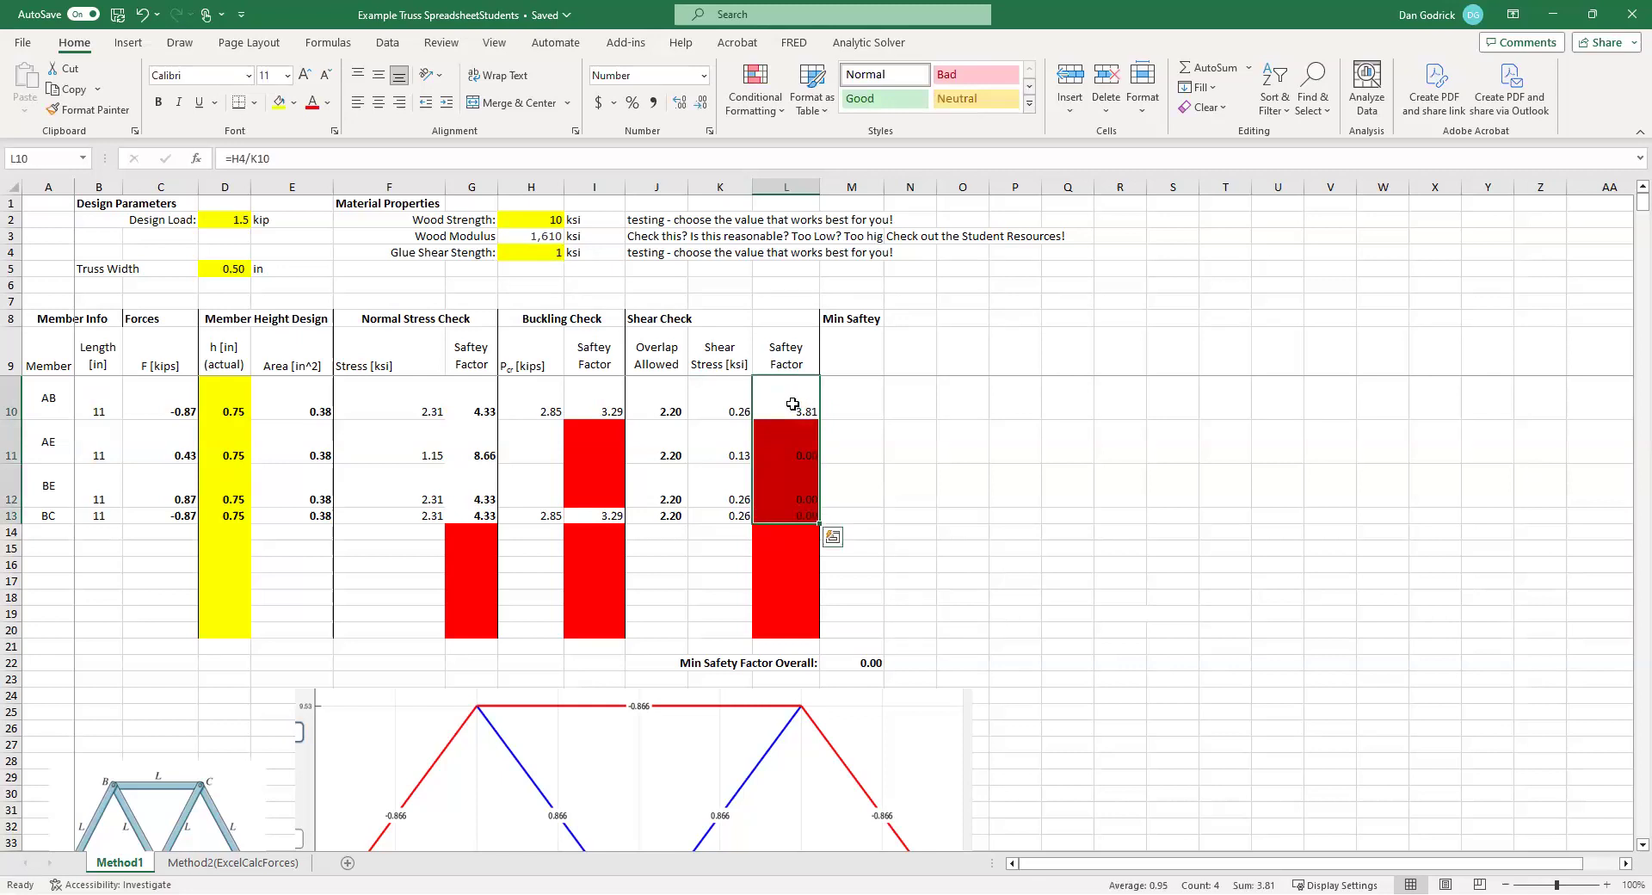
# - Make the strength reference absolute as =$H$4/K10 and refill L10:L13, giving 3.81 and 7.62
pyautogui.click(792, 404)
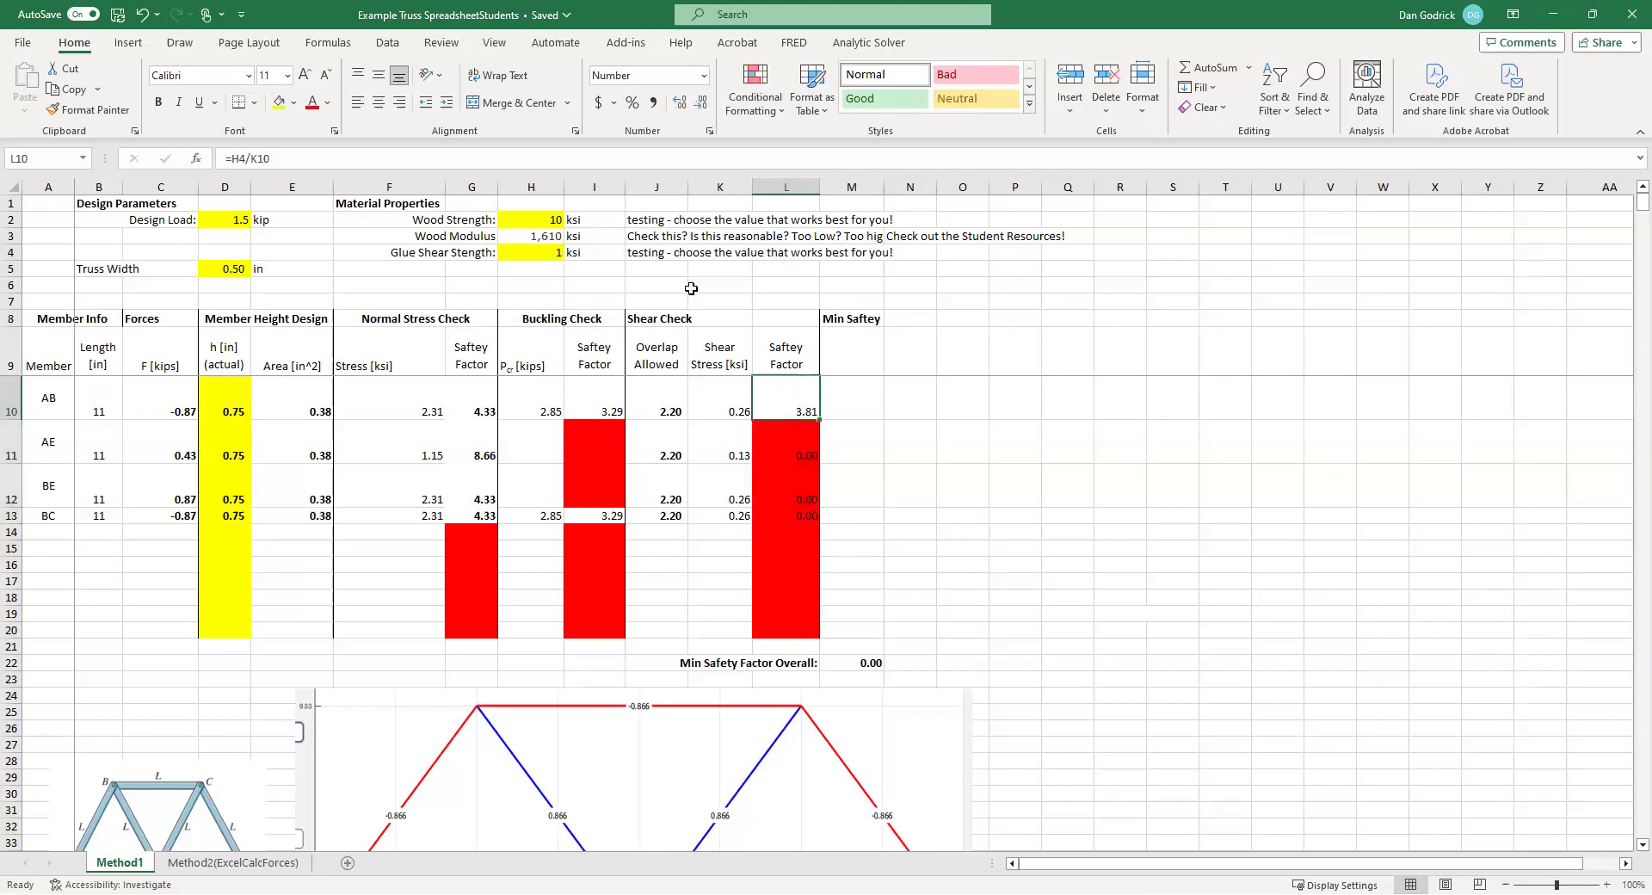
pyautogui.click(241, 158)
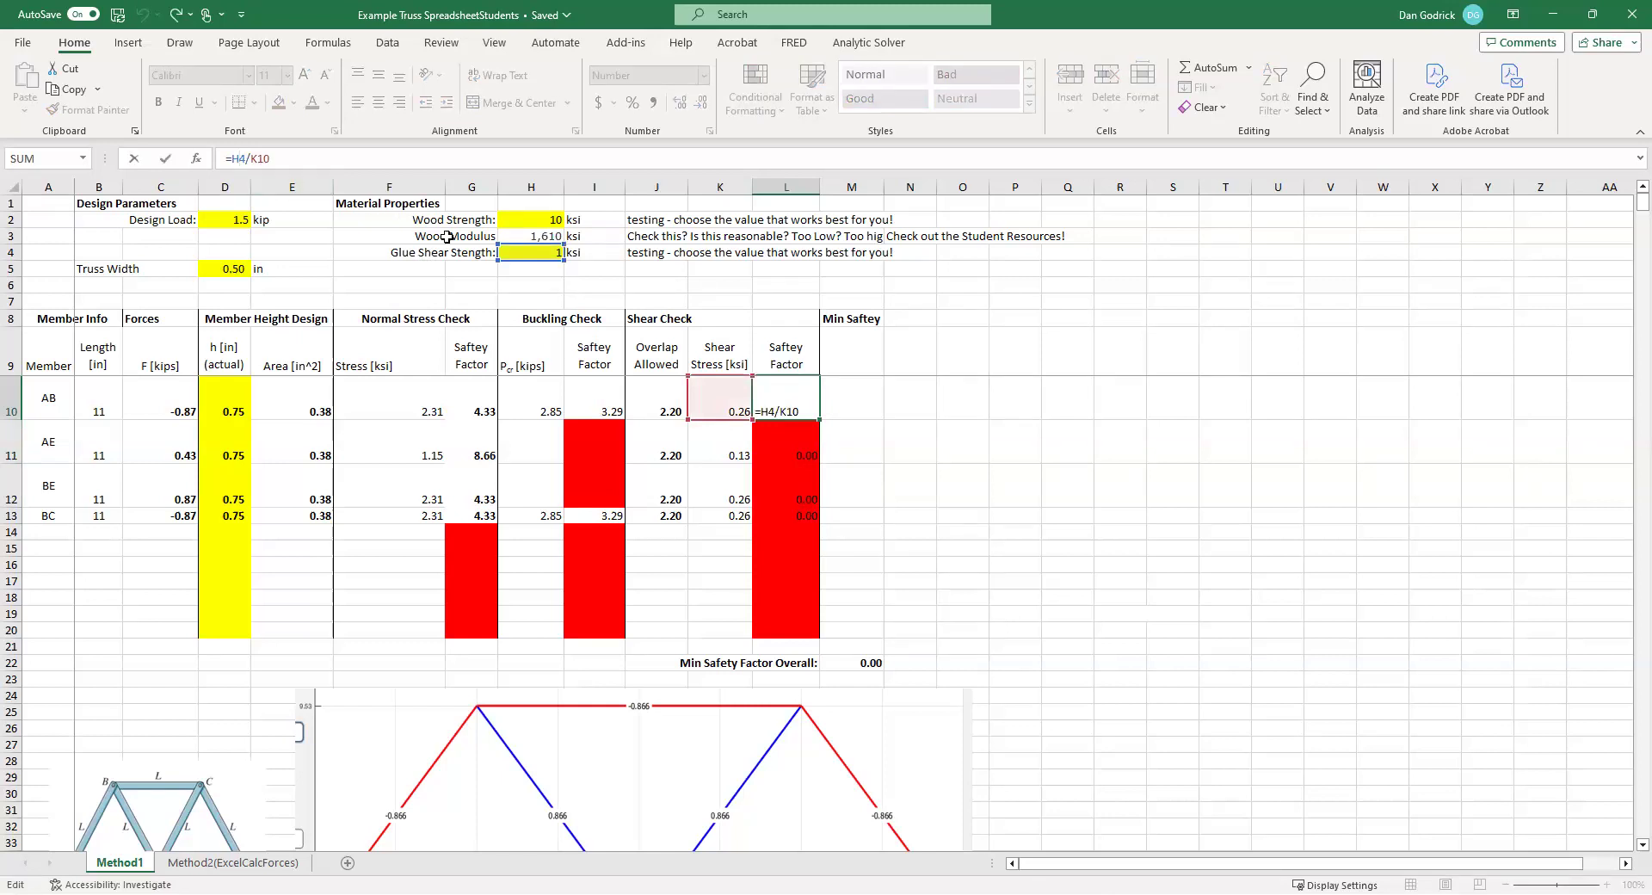
pyautogui.press('F4')
pyautogui.hotkey('ctrl', 'Return')
pyautogui.hotkey('shift', 'Down')
pyautogui.hotkey('shift', 'Down')
pyautogui.hotkey('shift', 'Down')
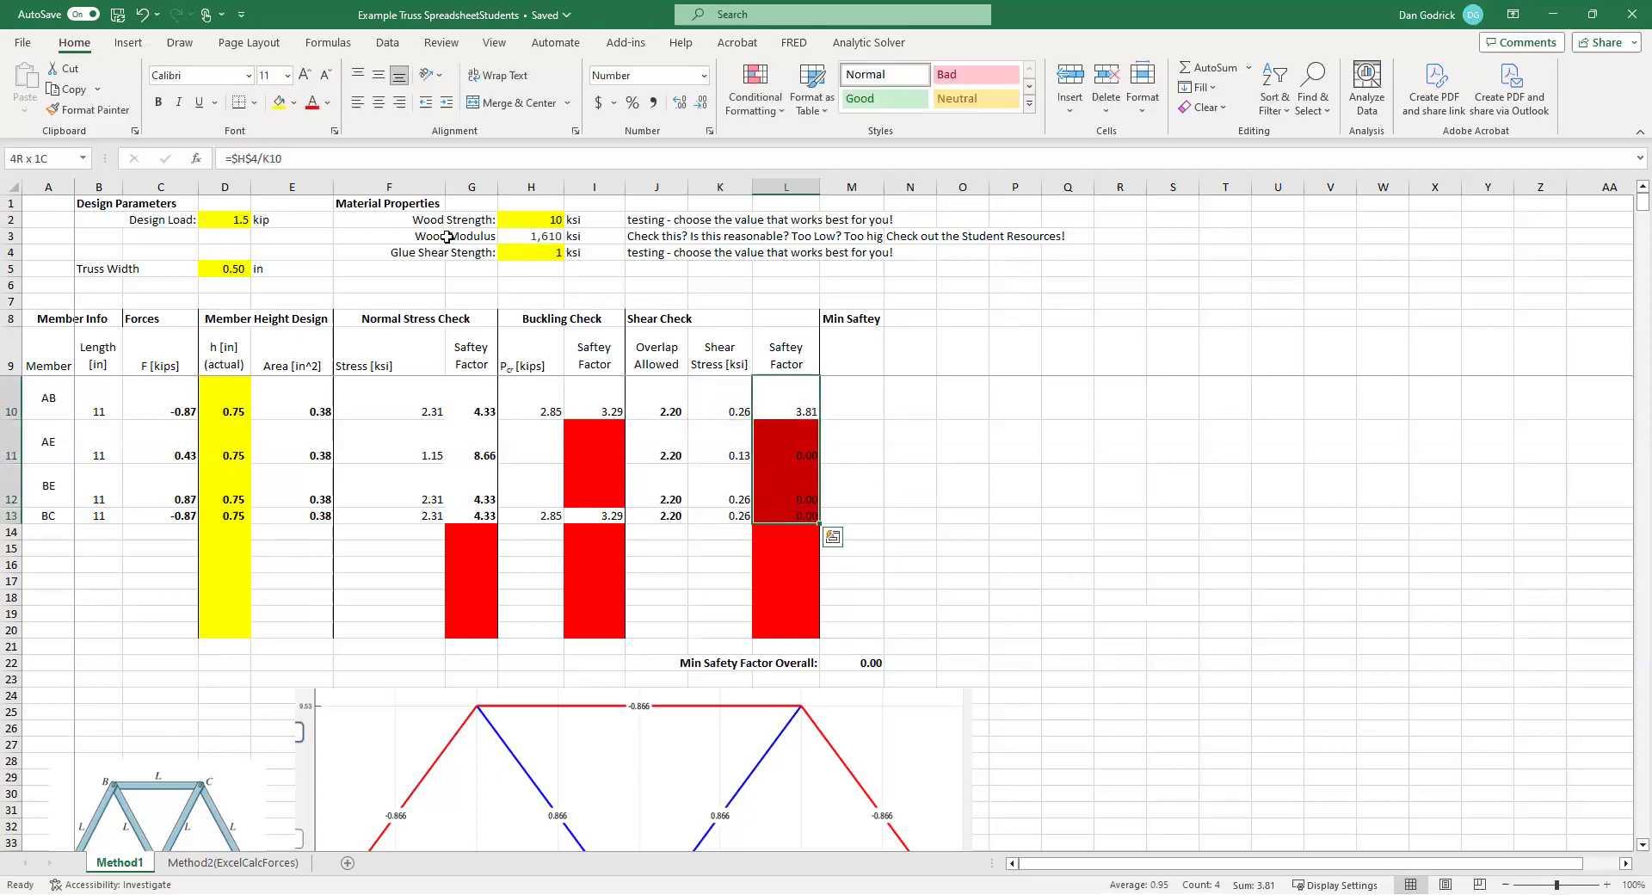
pyautogui.hotkey('ctrl', 'd')
pyautogui.press('Right')
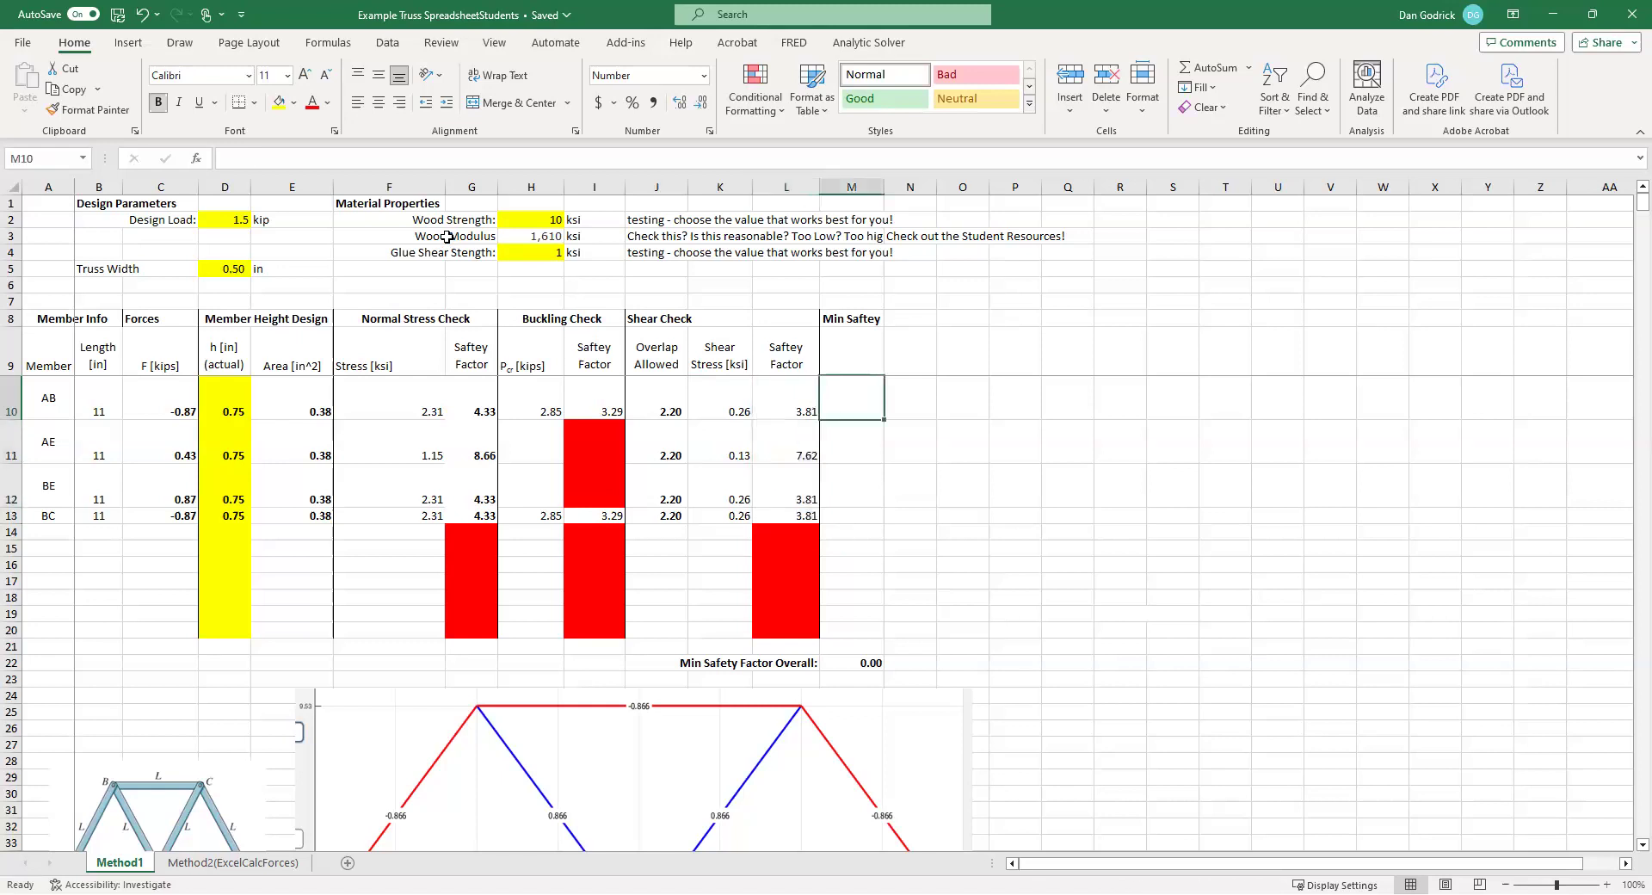
pyautogui.press('Left')
pyautogui.press('Down')
pyautogui.press('Down')
pyautogui.press('Down')
pyautogui.press('Down')
pyautogui.press('Down')
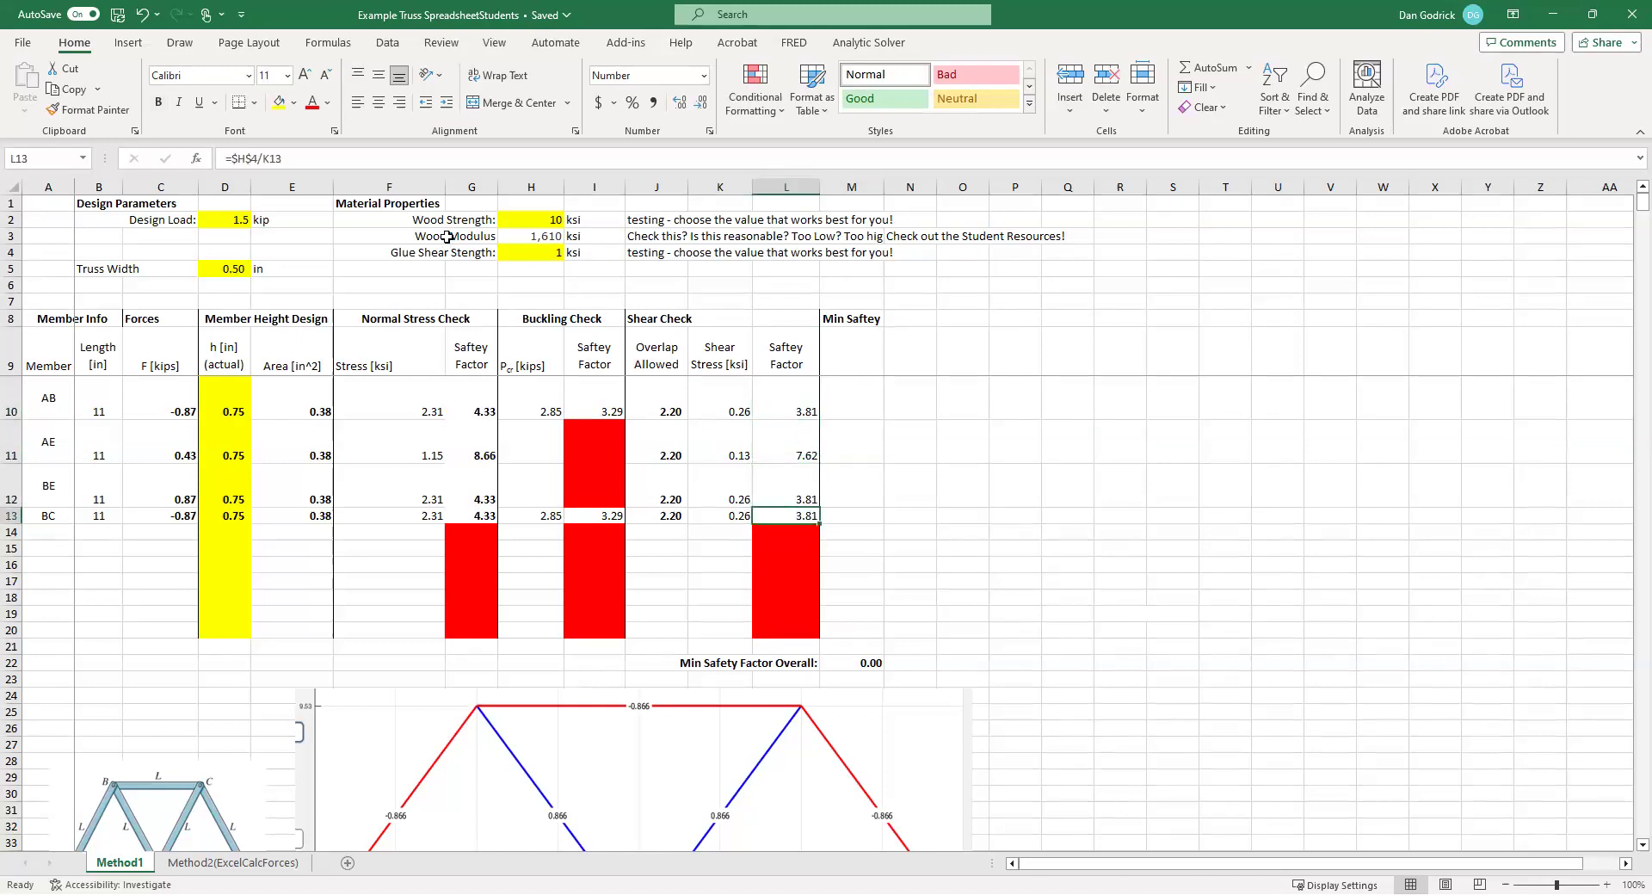
pyautogui.press('Up')
pyautogui.press('Up')
pyautogui.press('Up')
pyautogui.press('Up')
pyautogui.press('Up')
pyautogui.press('Up')
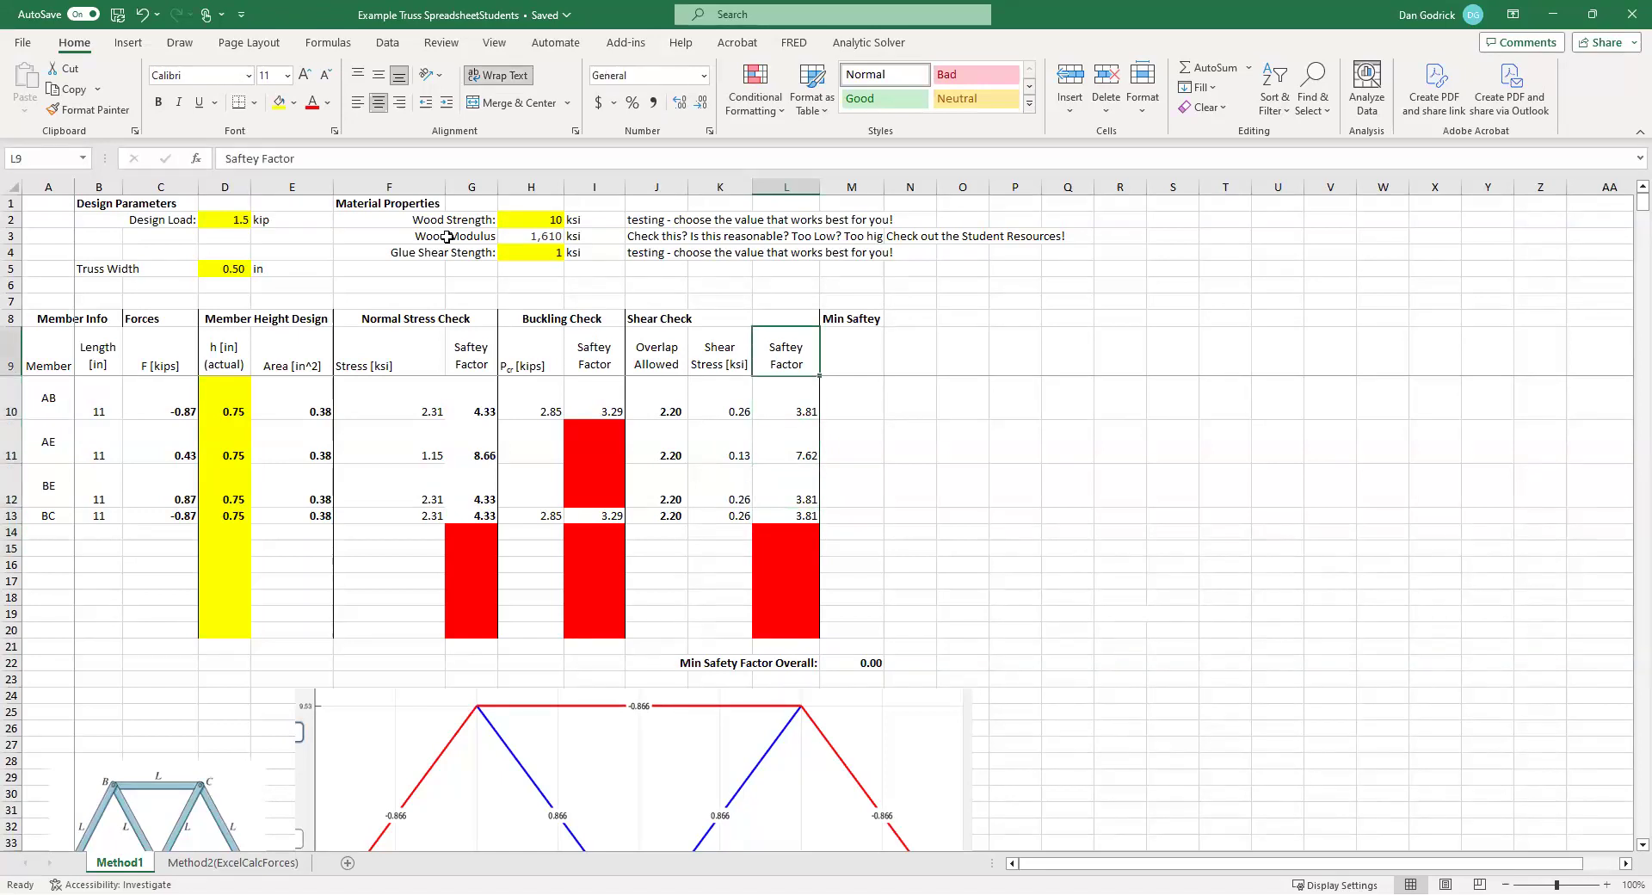
# - Enter =MIN(G10,I10,L10) in M10 to take AB's smallest safety factor
pyautogui.press('Right')
pyautogui.press('Down')
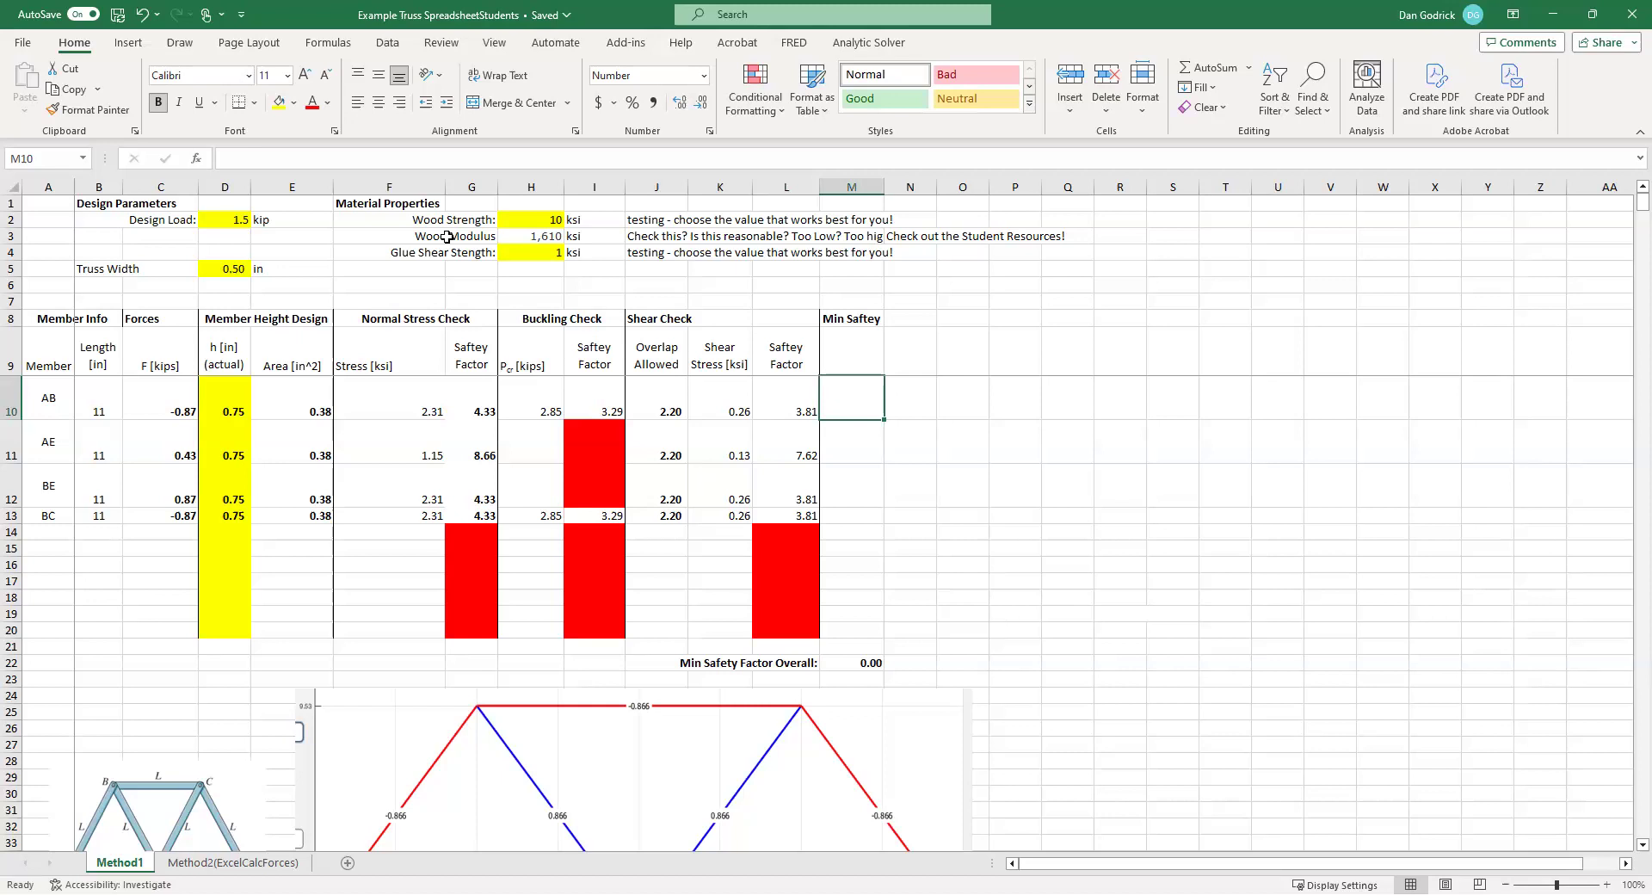
pyautogui.write('=')
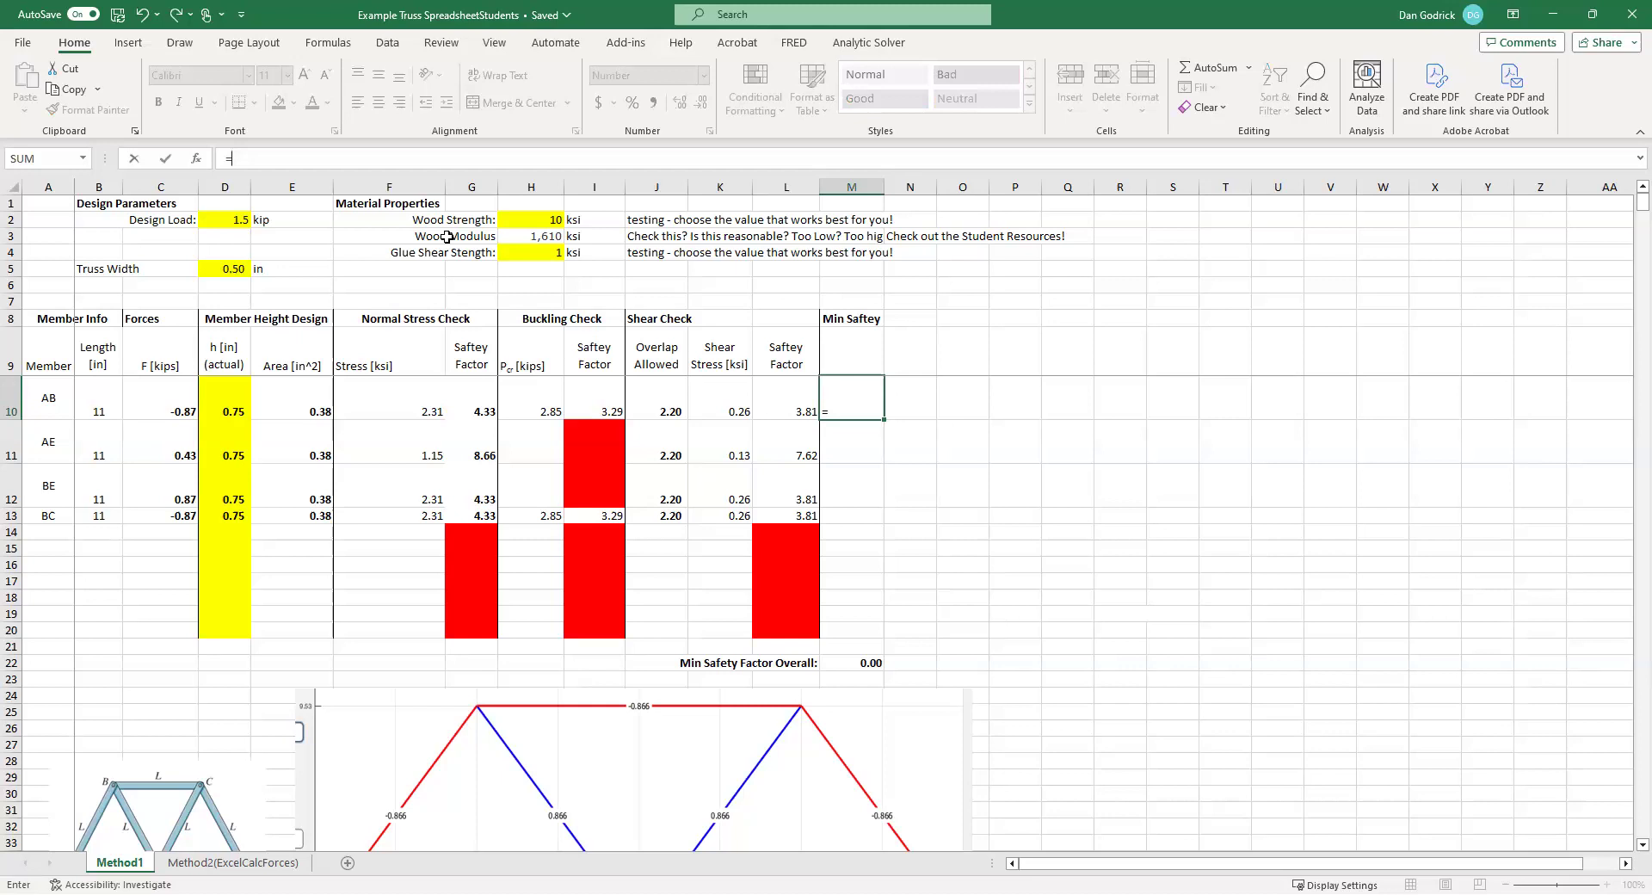
pyautogui.write('min(')
pyautogui.press('Left')
pyautogui.press('Left')
pyautogui.press('Left')
pyautogui.press('Left')
pyautogui.press('Left')
pyautogui.press('Left')
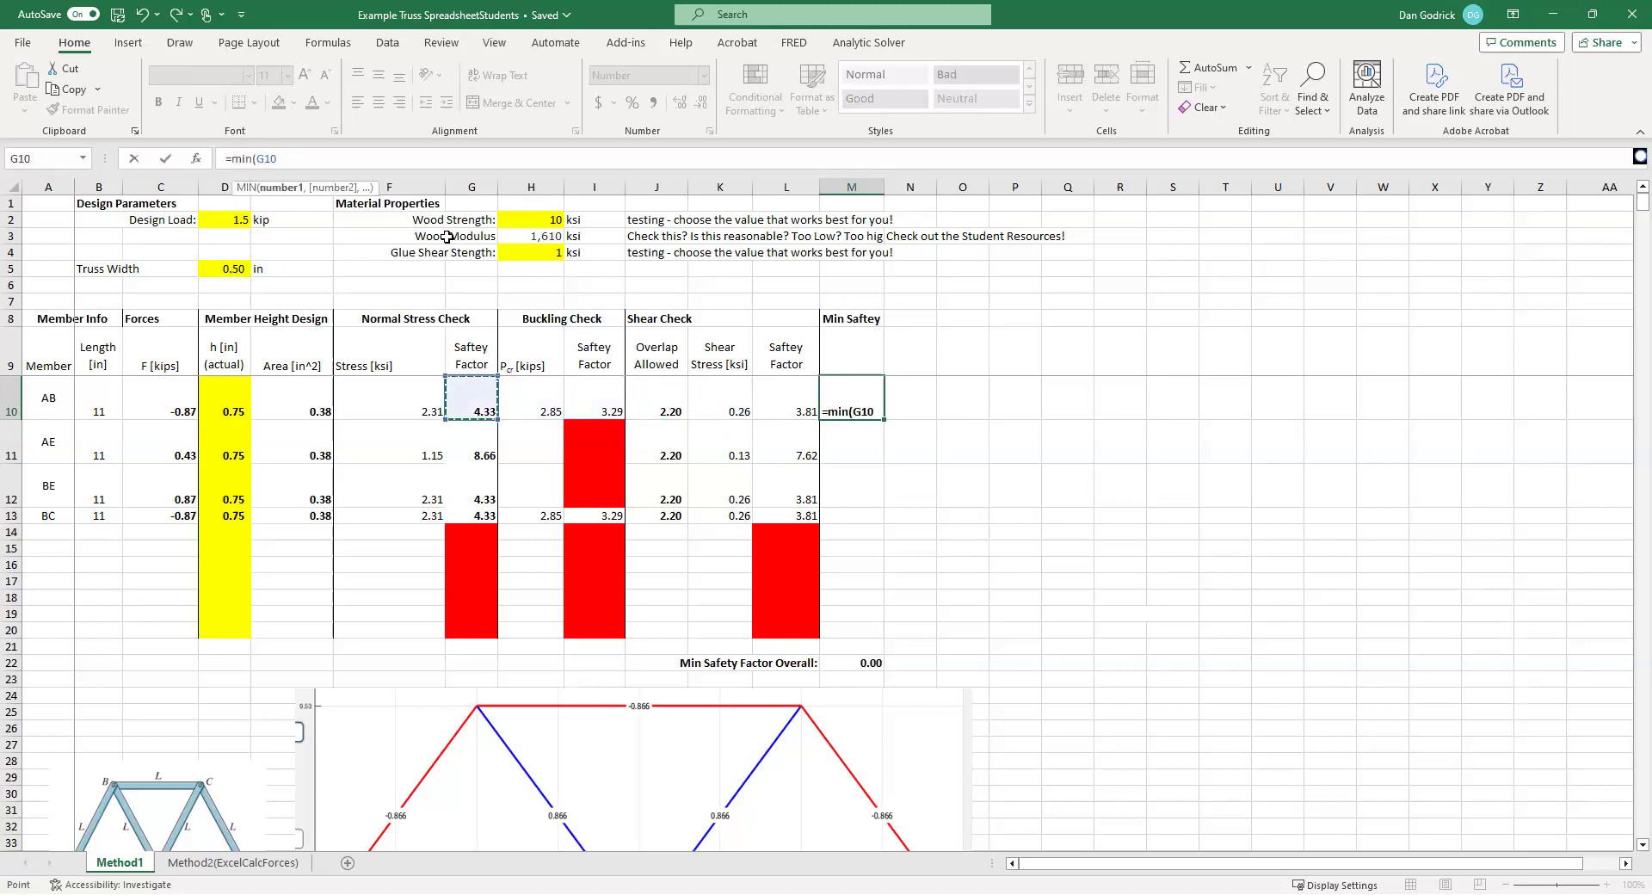
pyautogui.write(',')
pyautogui.press('Left')
pyautogui.press('Left')
pyautogui.press('Left')
pyautogui.press('Left')
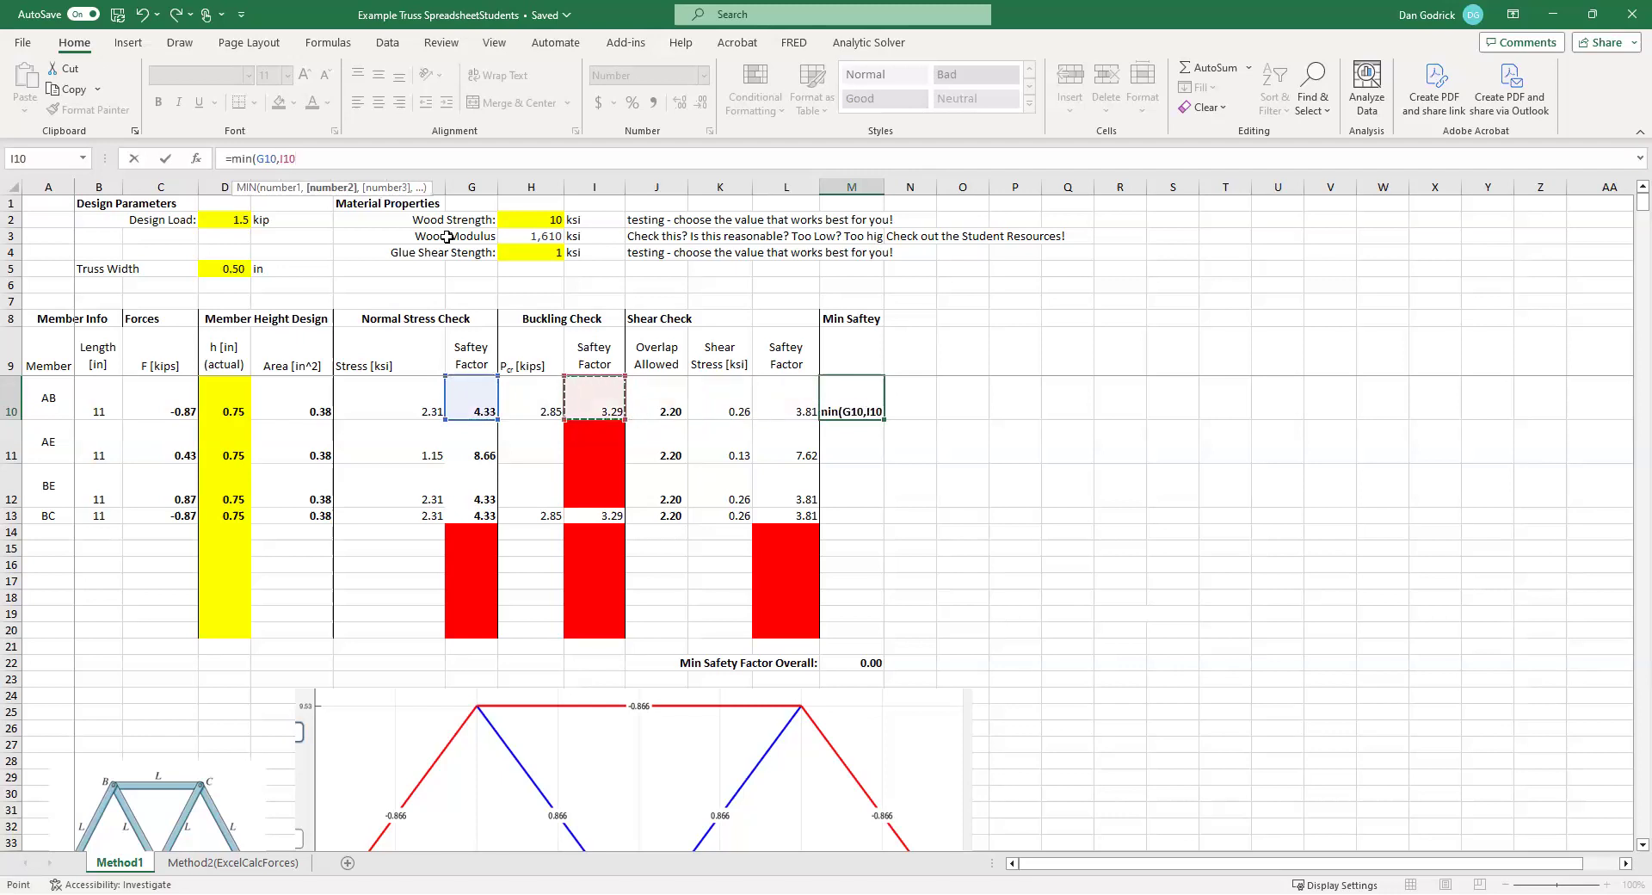
pyautogui.write(',')
pyautogui.press('Left')
pyautogui.press('Left')
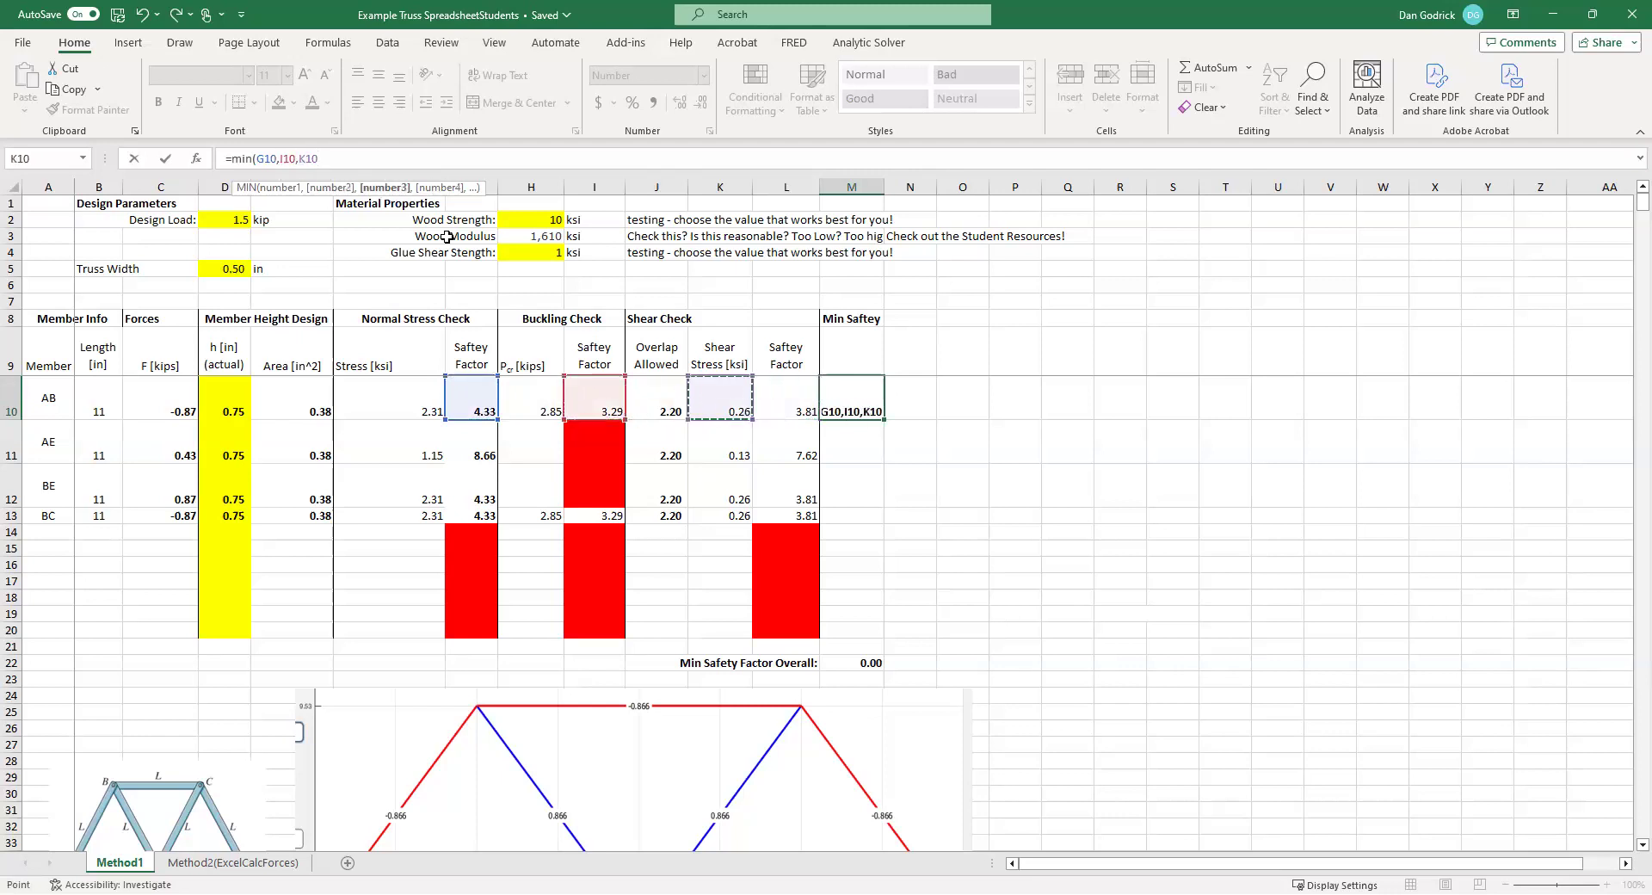
pyautogui.press('Right')
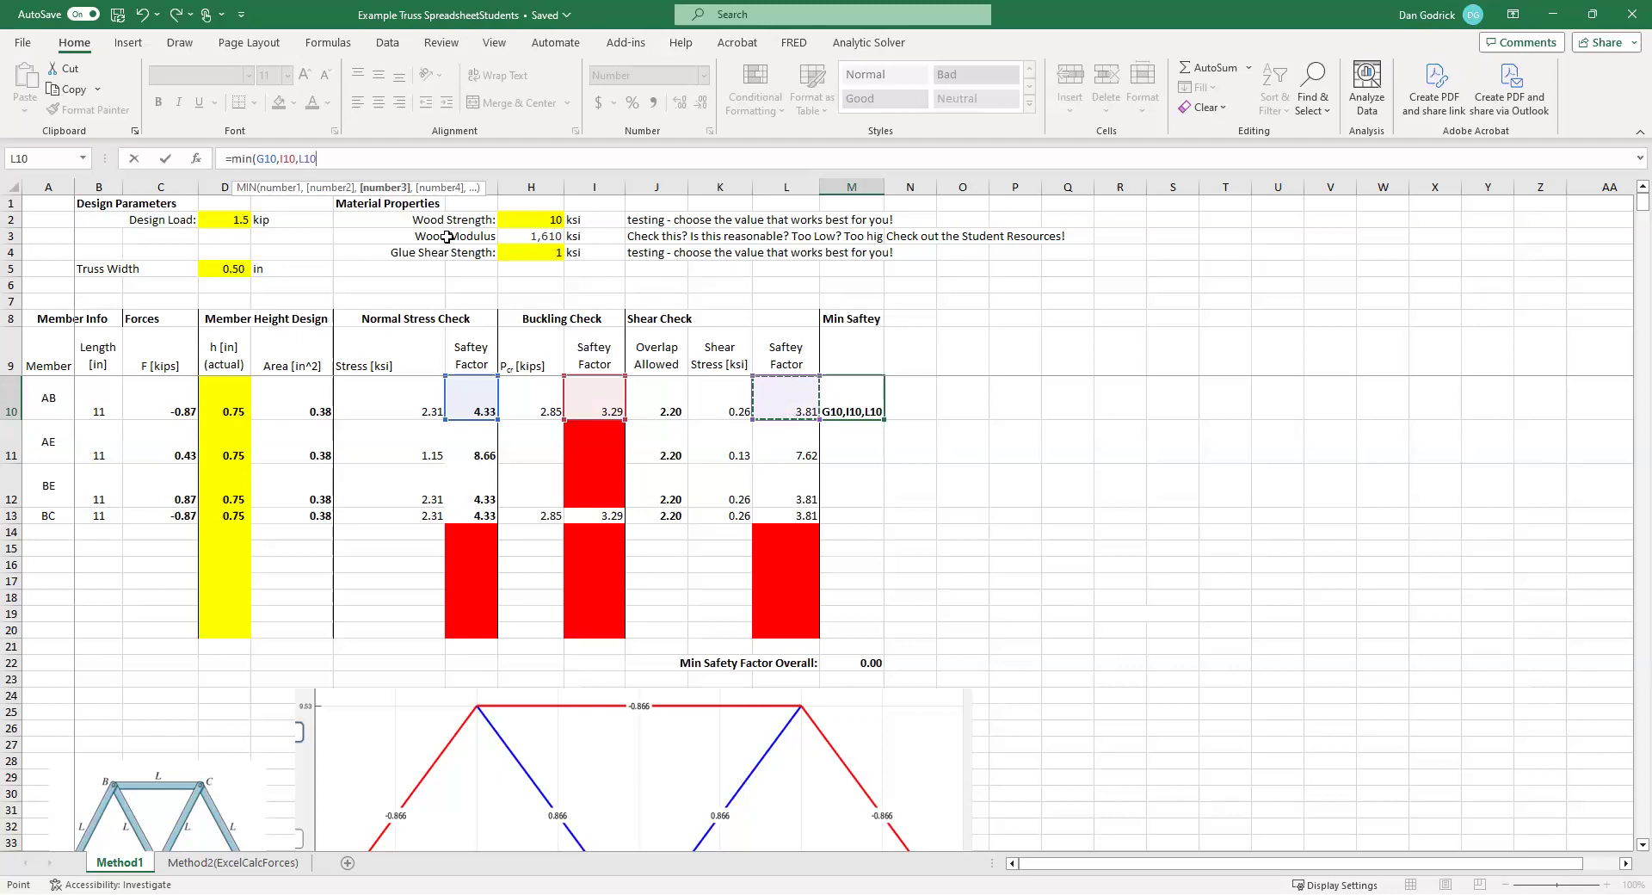
pyautogui.write(')')
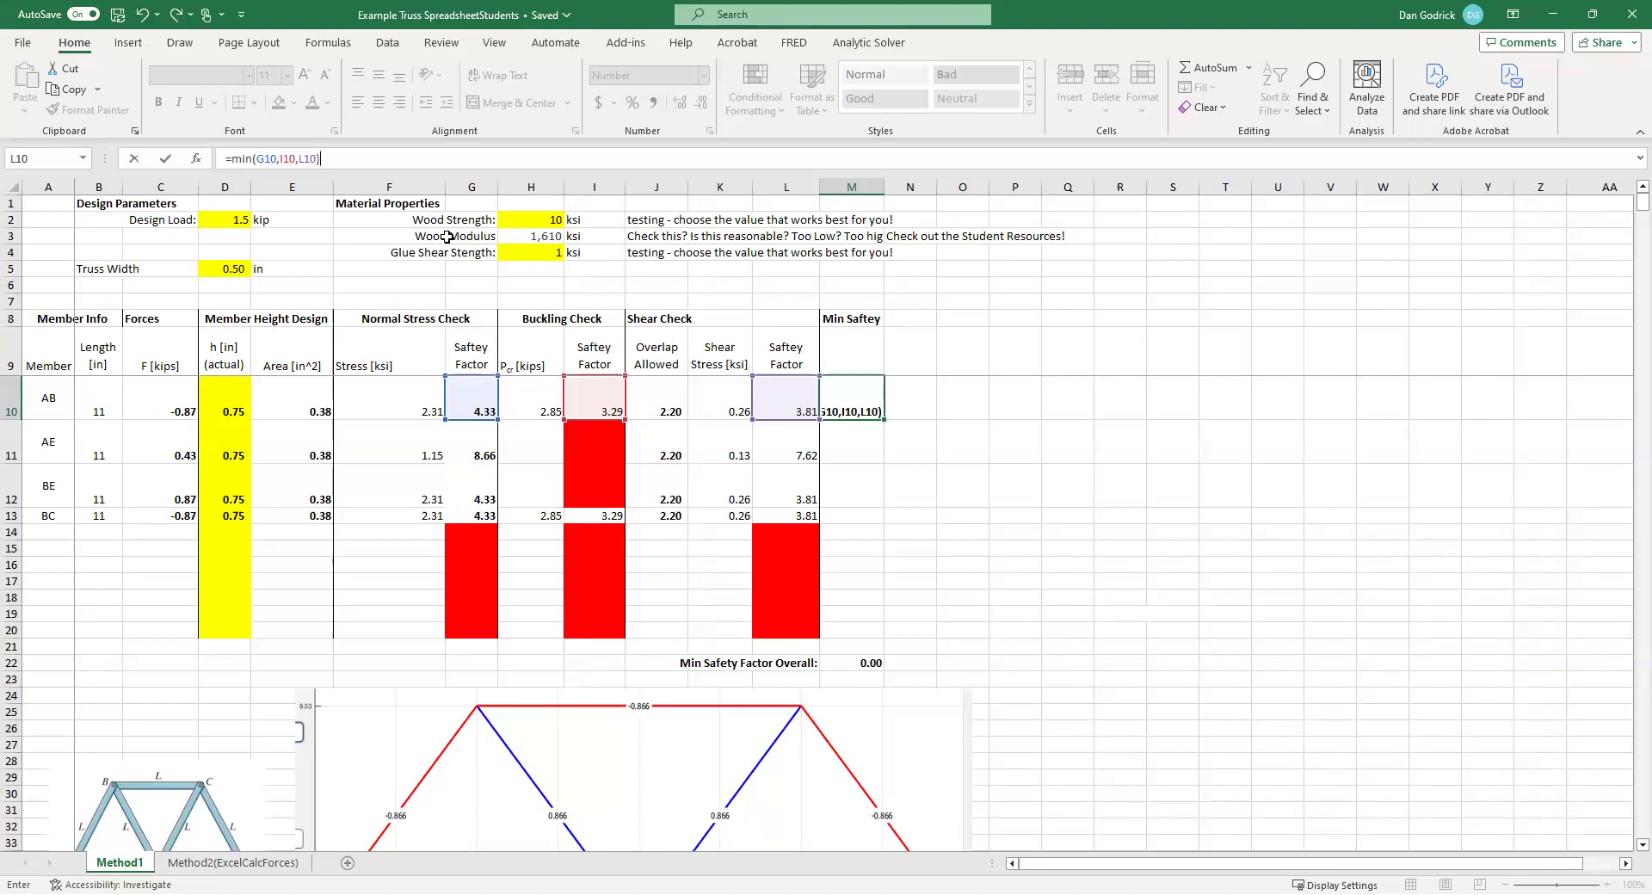
pyautogui.press('Return')
# - Fill the MIN formula down to M13 and check the results: 3.29, 7.62, 3.81, 3.29
pyautogui.press('Up')
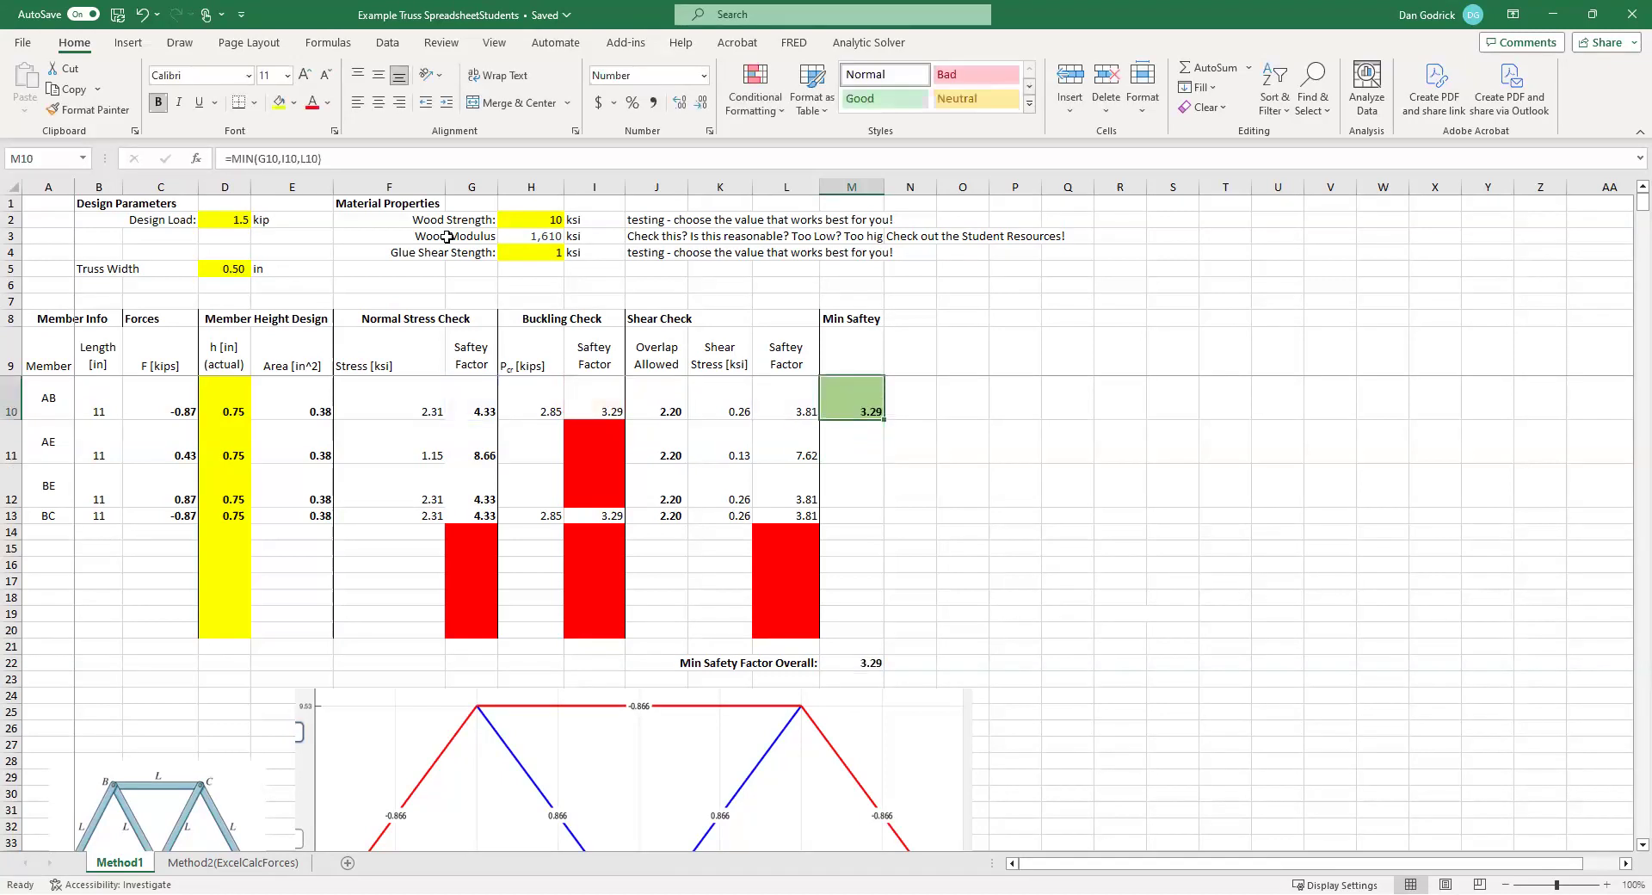
pyautogui.hotkey('shift', 'Down')
pyautogui.hotkey('shift', 'Down')
pyautogui.hotkey('shift', 'Down')
pyautogui.hotkey('ctrl', 'd')
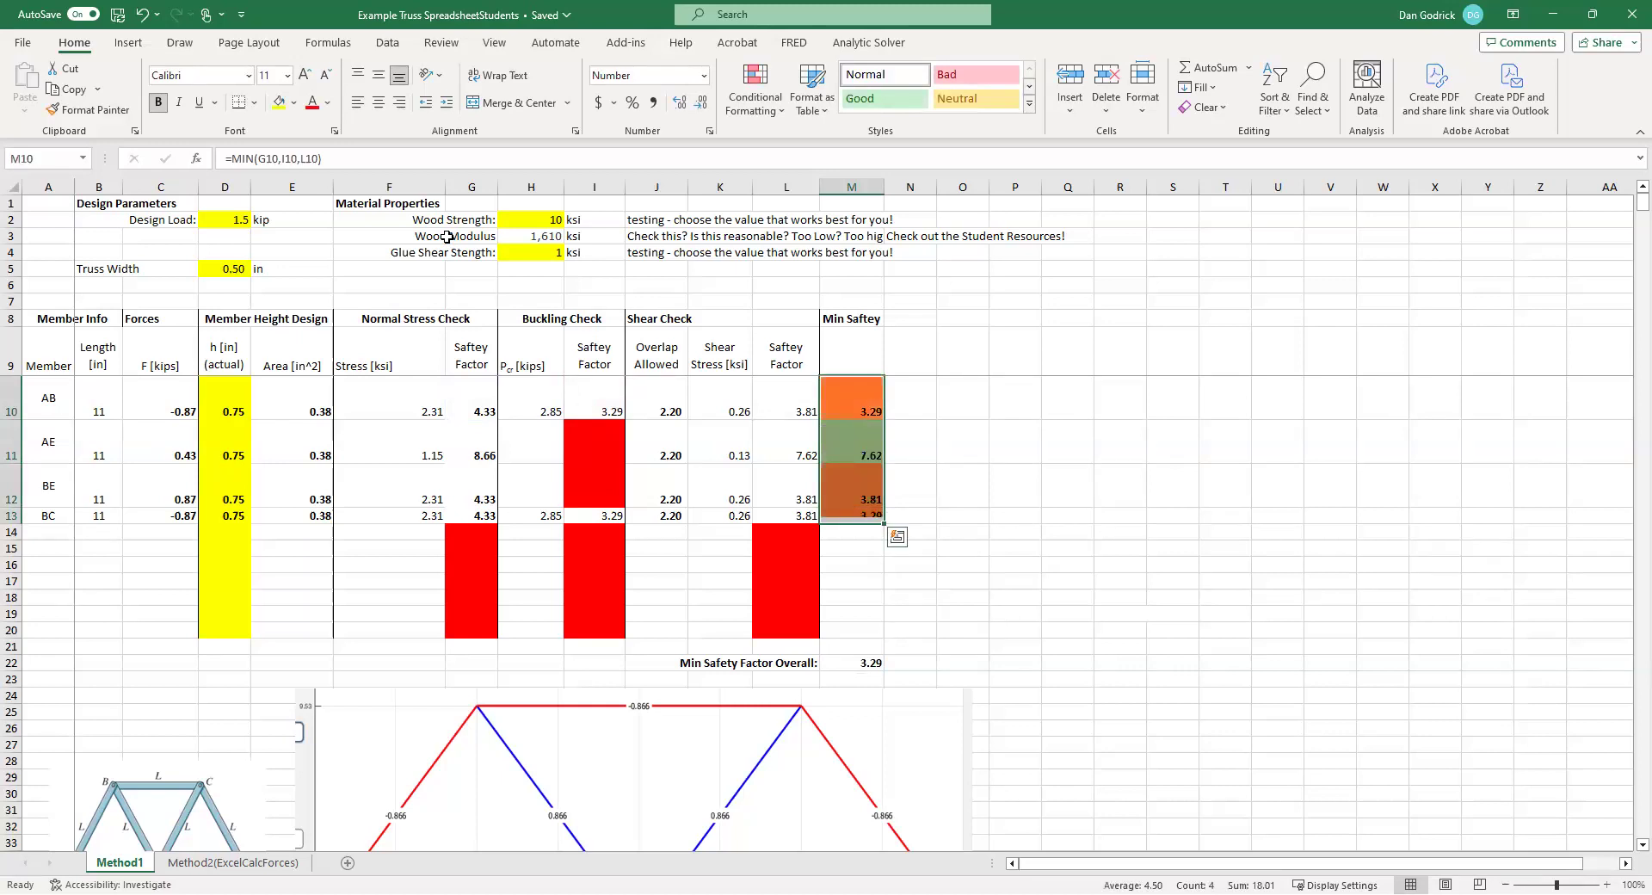
pyautogui.press('Right')
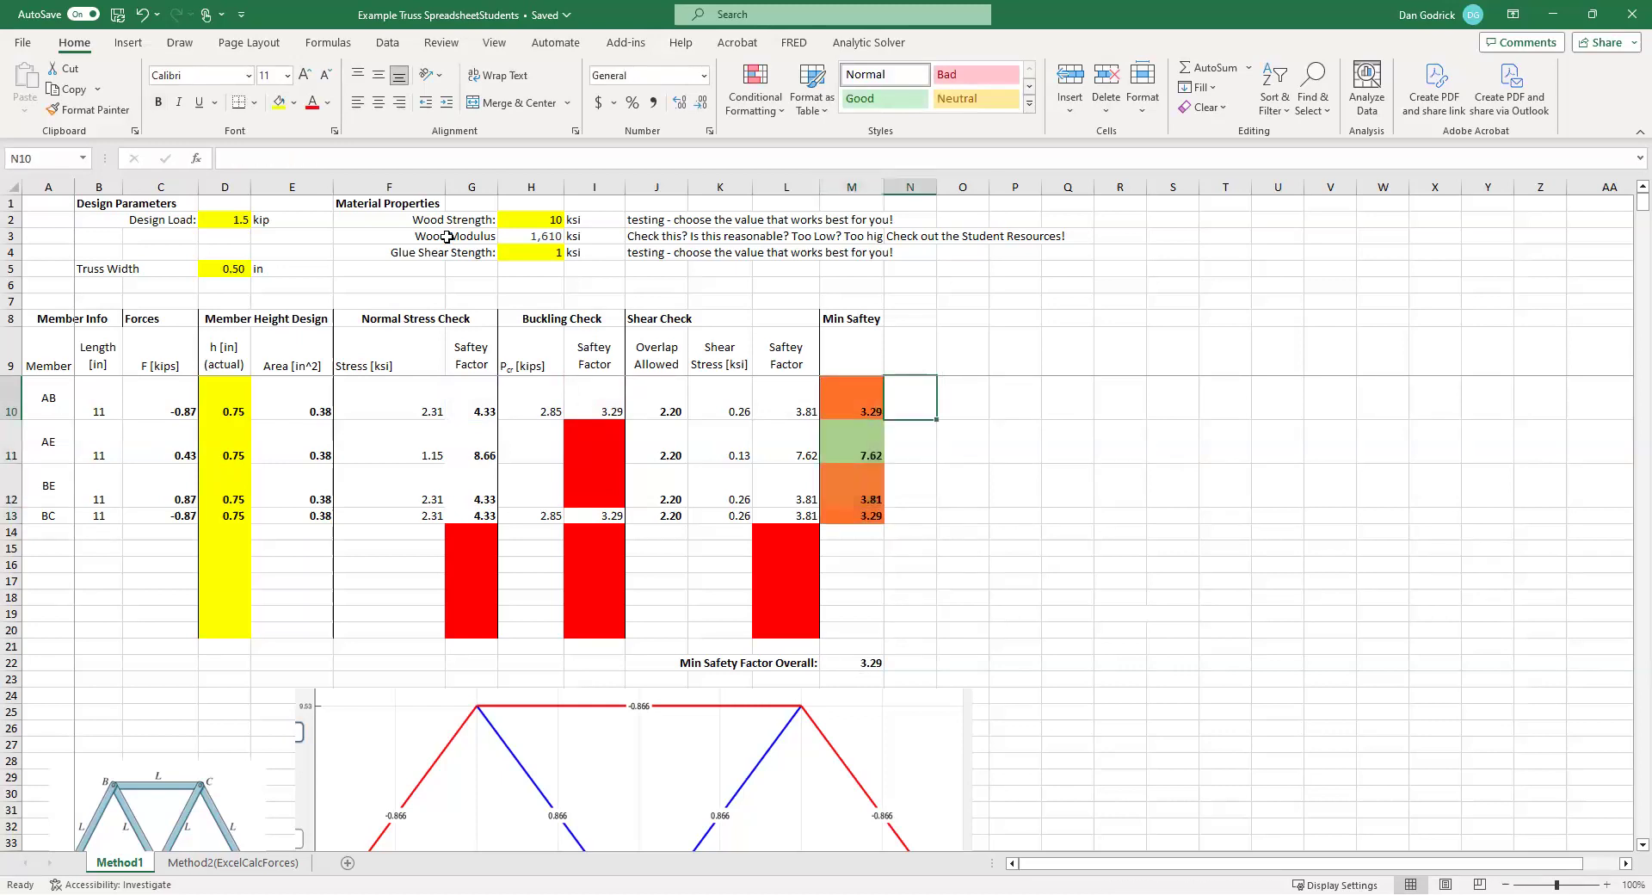
pyautogui.press('Left')
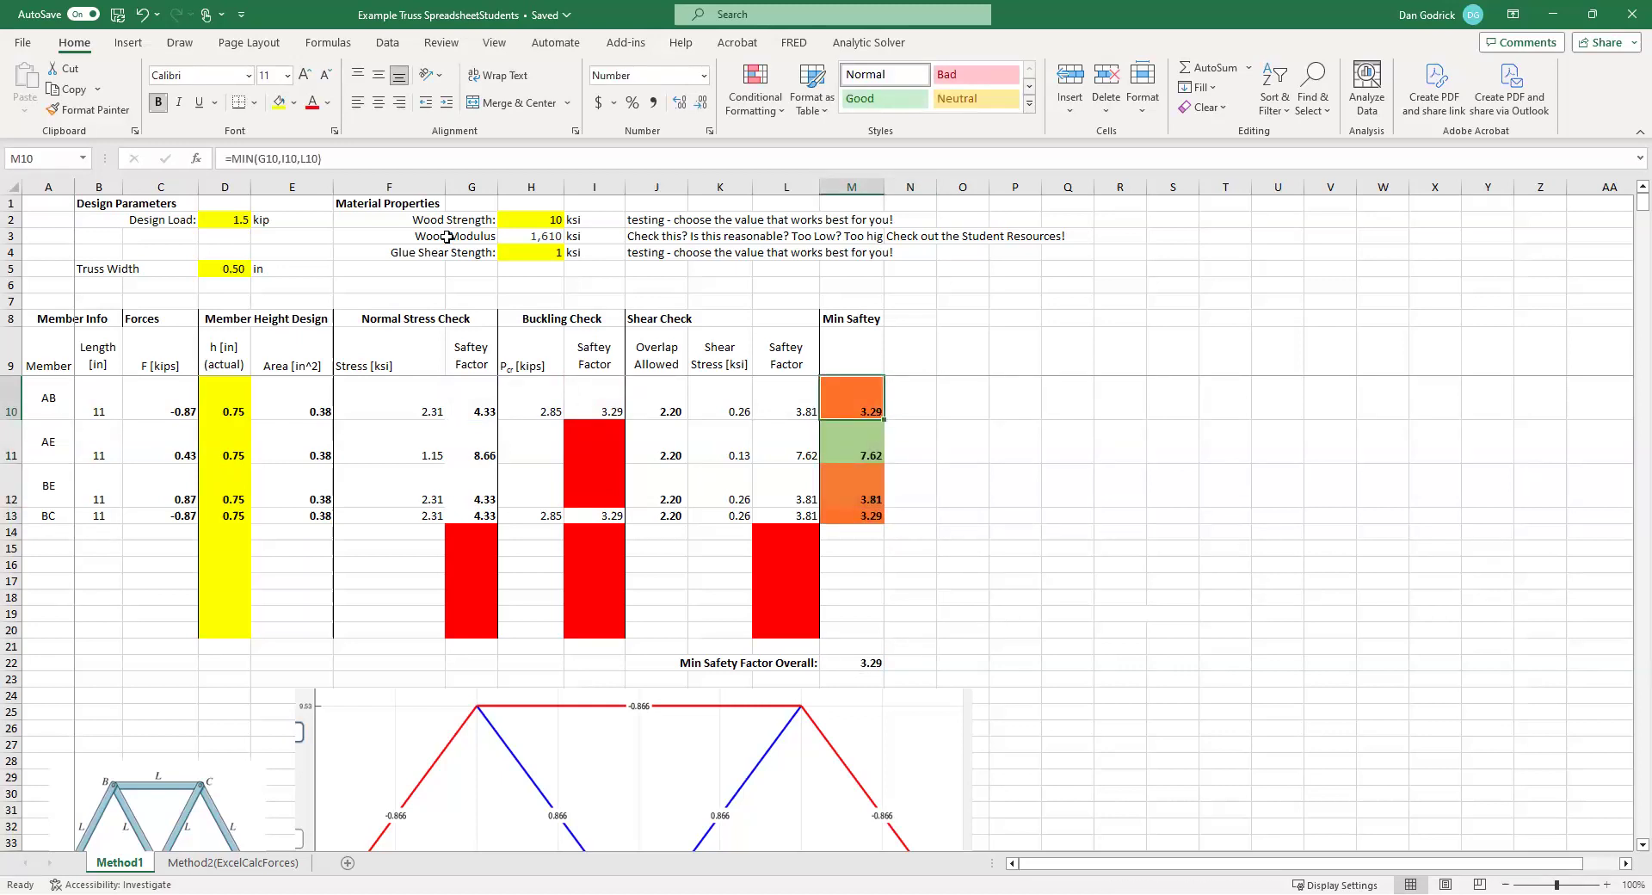
pyautogui.press('Down')
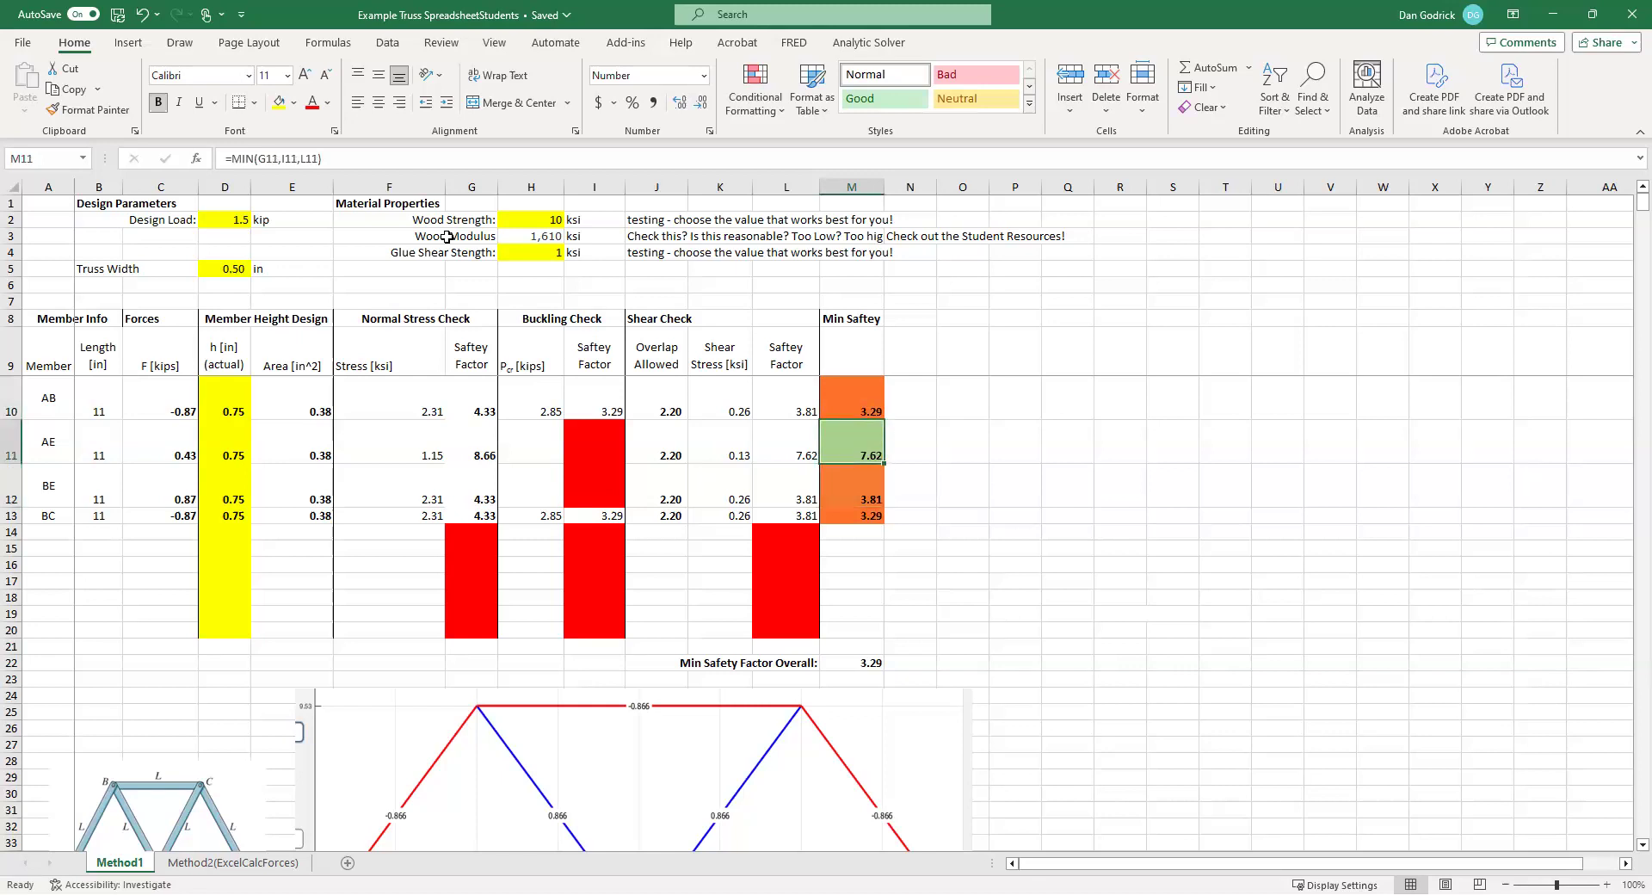
pyautogui.press('Down')
pyautogui.press('Down')
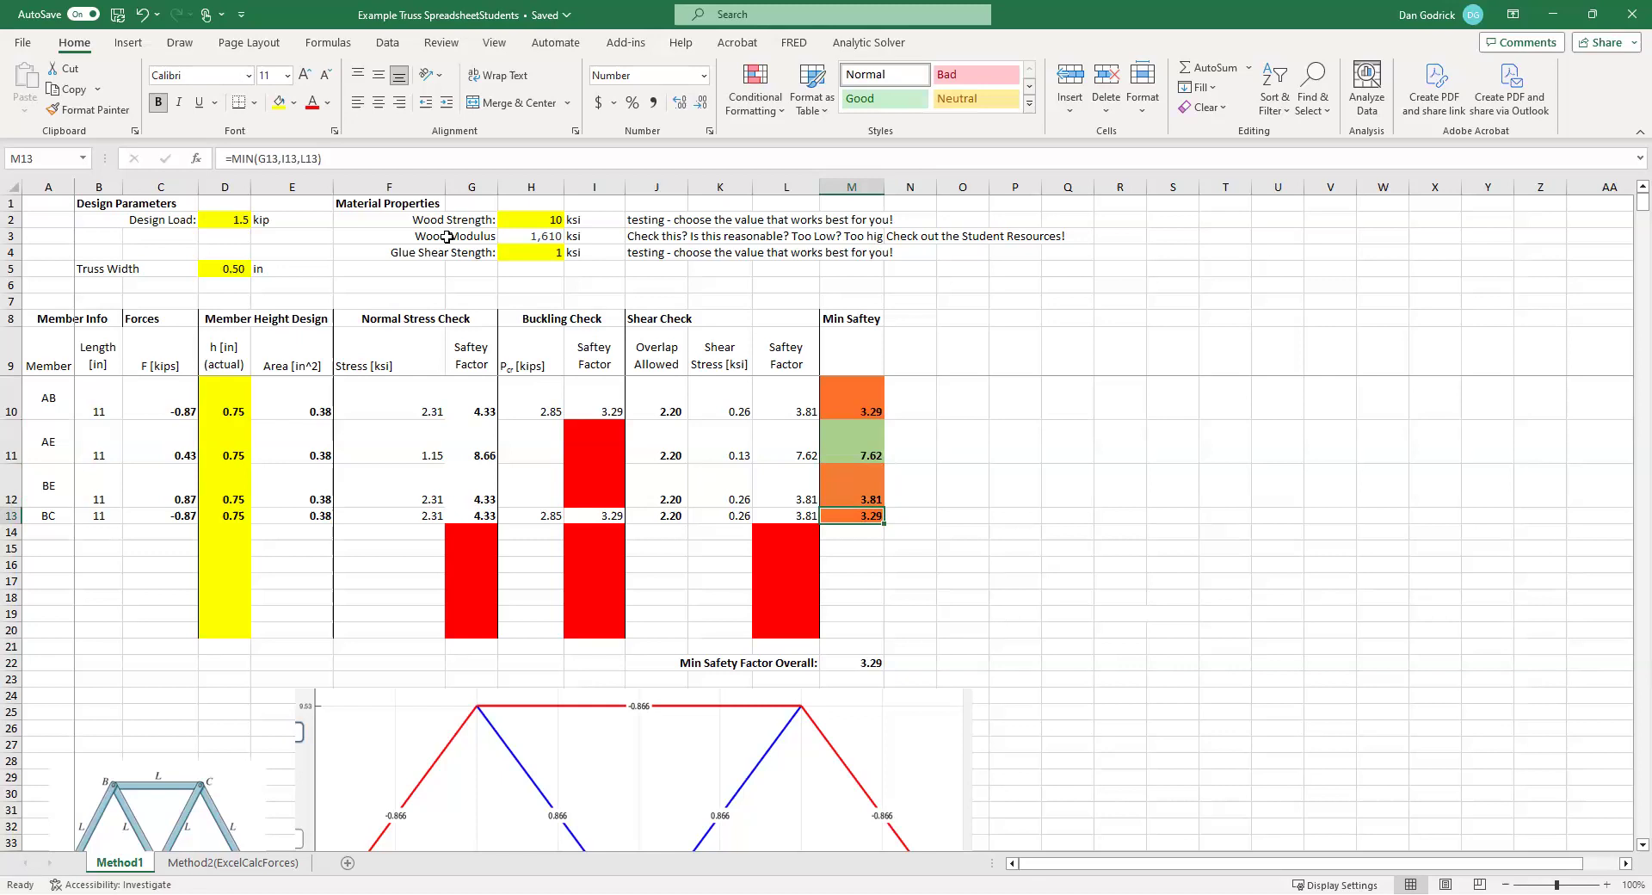
pyautogui.press('Left')
pyautogui.press('Right')
pyautogui.press('Up')
pyautogui.press('Up')
pyautogui.press('Up')
pyautogui.press('Up')
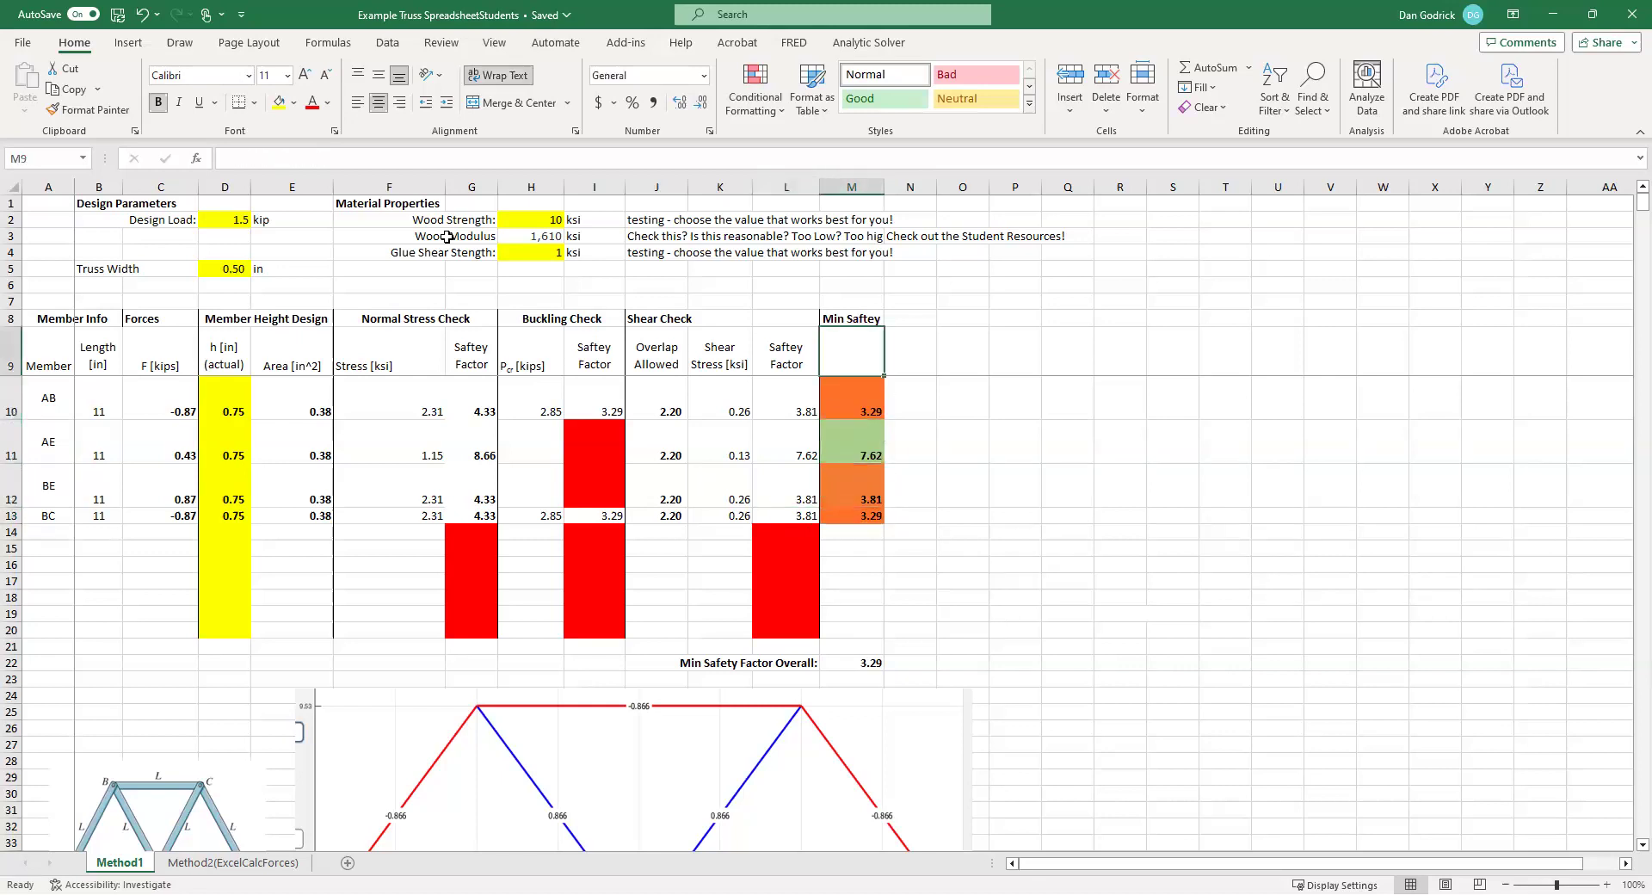
pyautogui.press('Down')
pyautogui.press('Down')
pyautogui.press('Down')
pyautogui.press('Down')
pyautogui.press('Down')
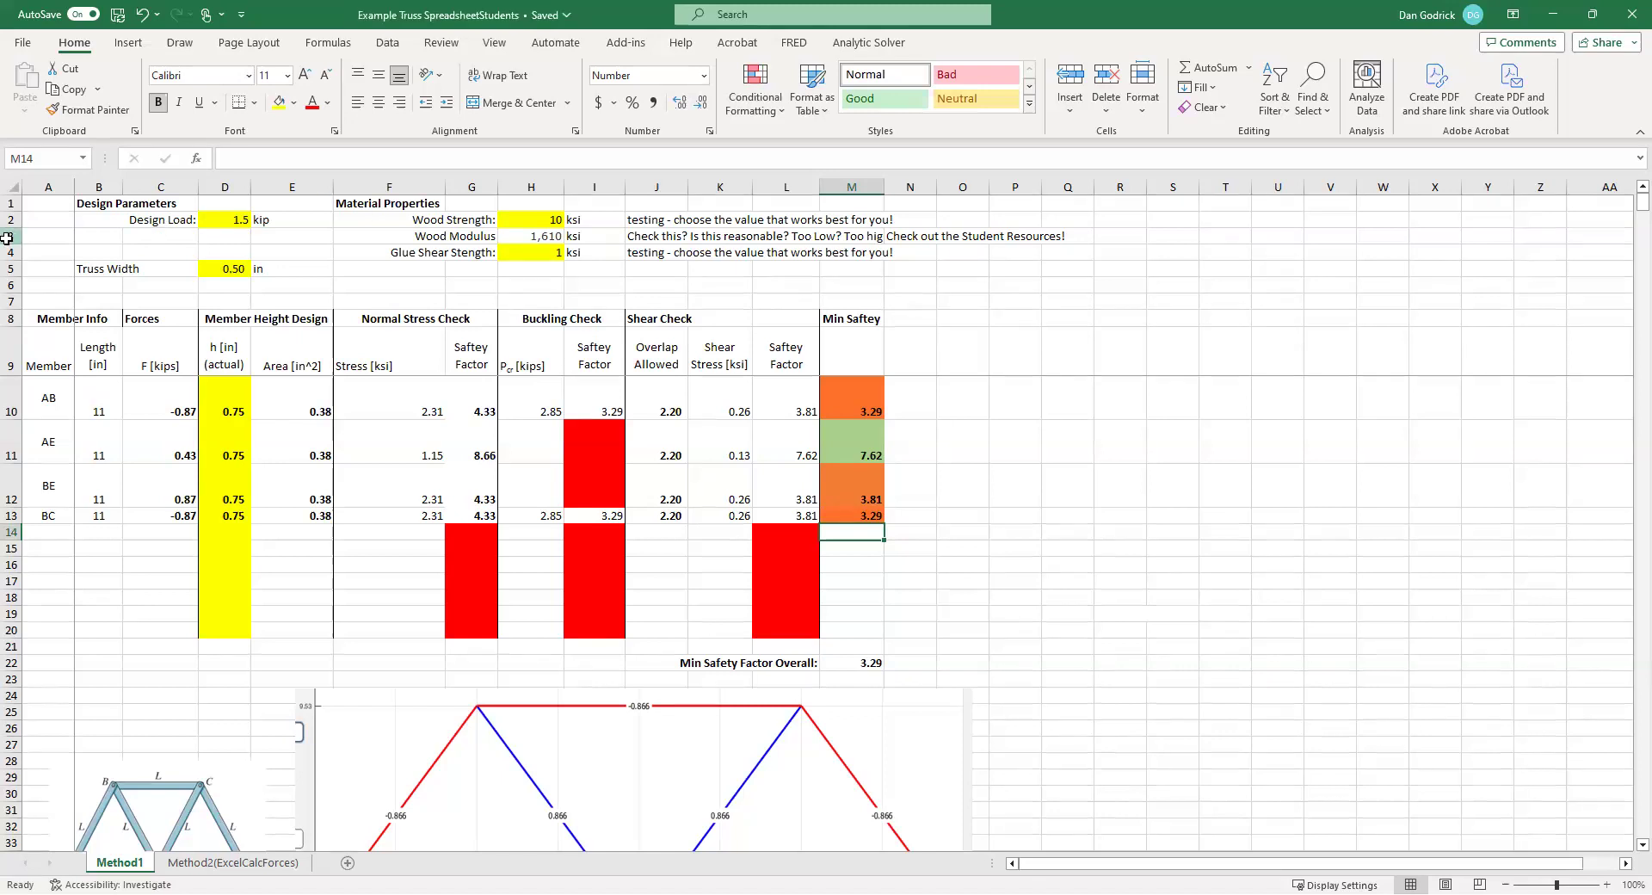
# - Type the member labels CD, CE and ED into the Member cells below BC
pyautogui.scroll(-1, 215, 465)
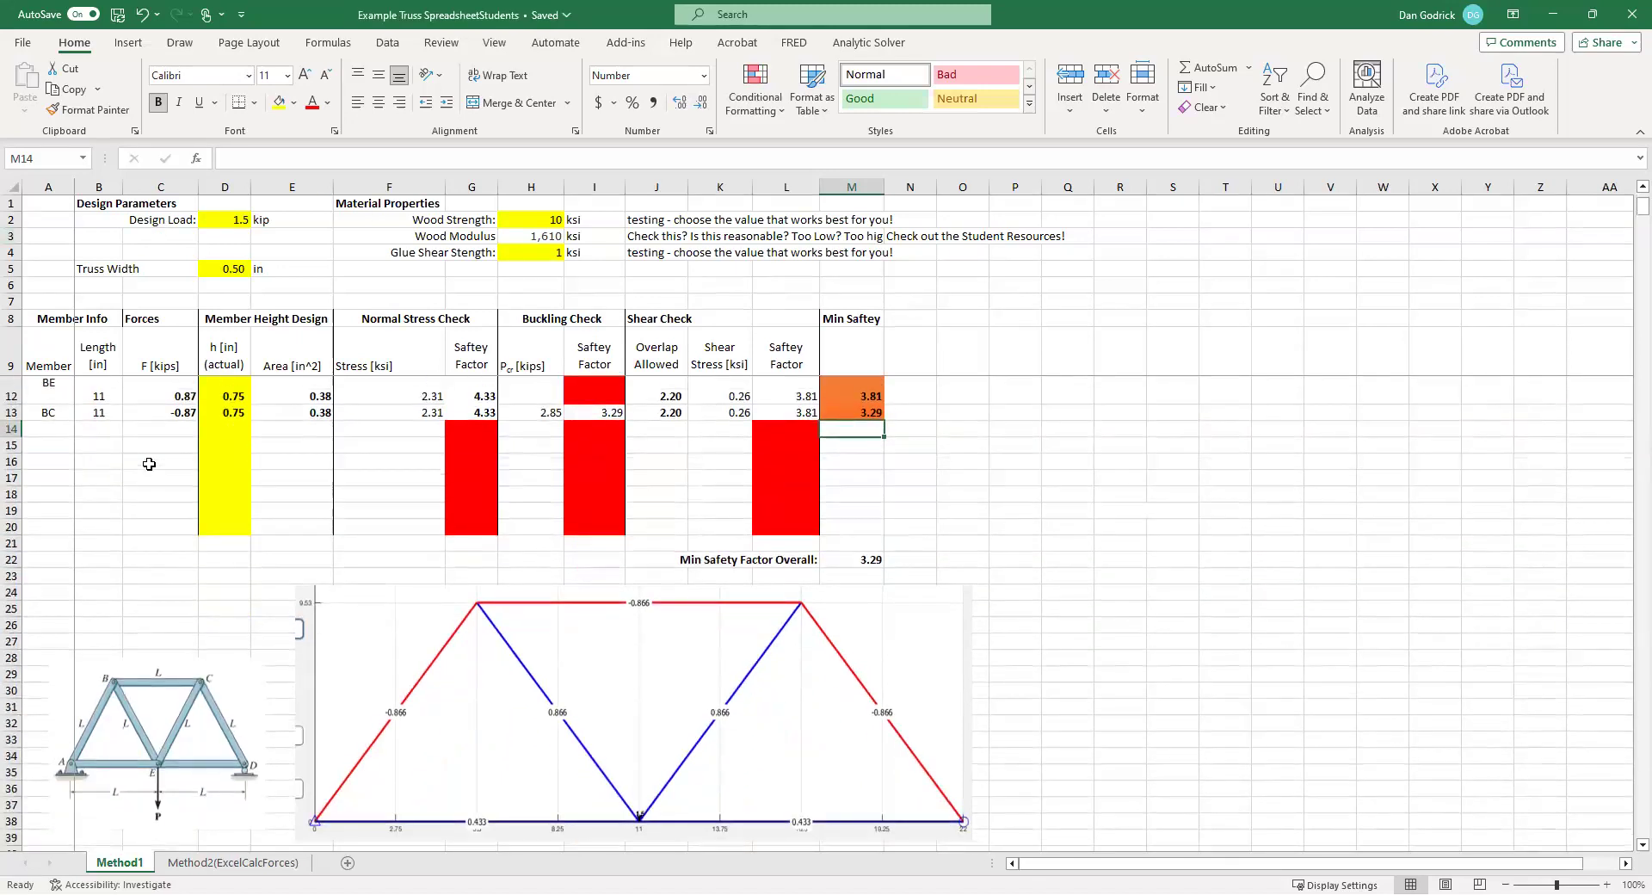
pyautogui.click(45, 440)
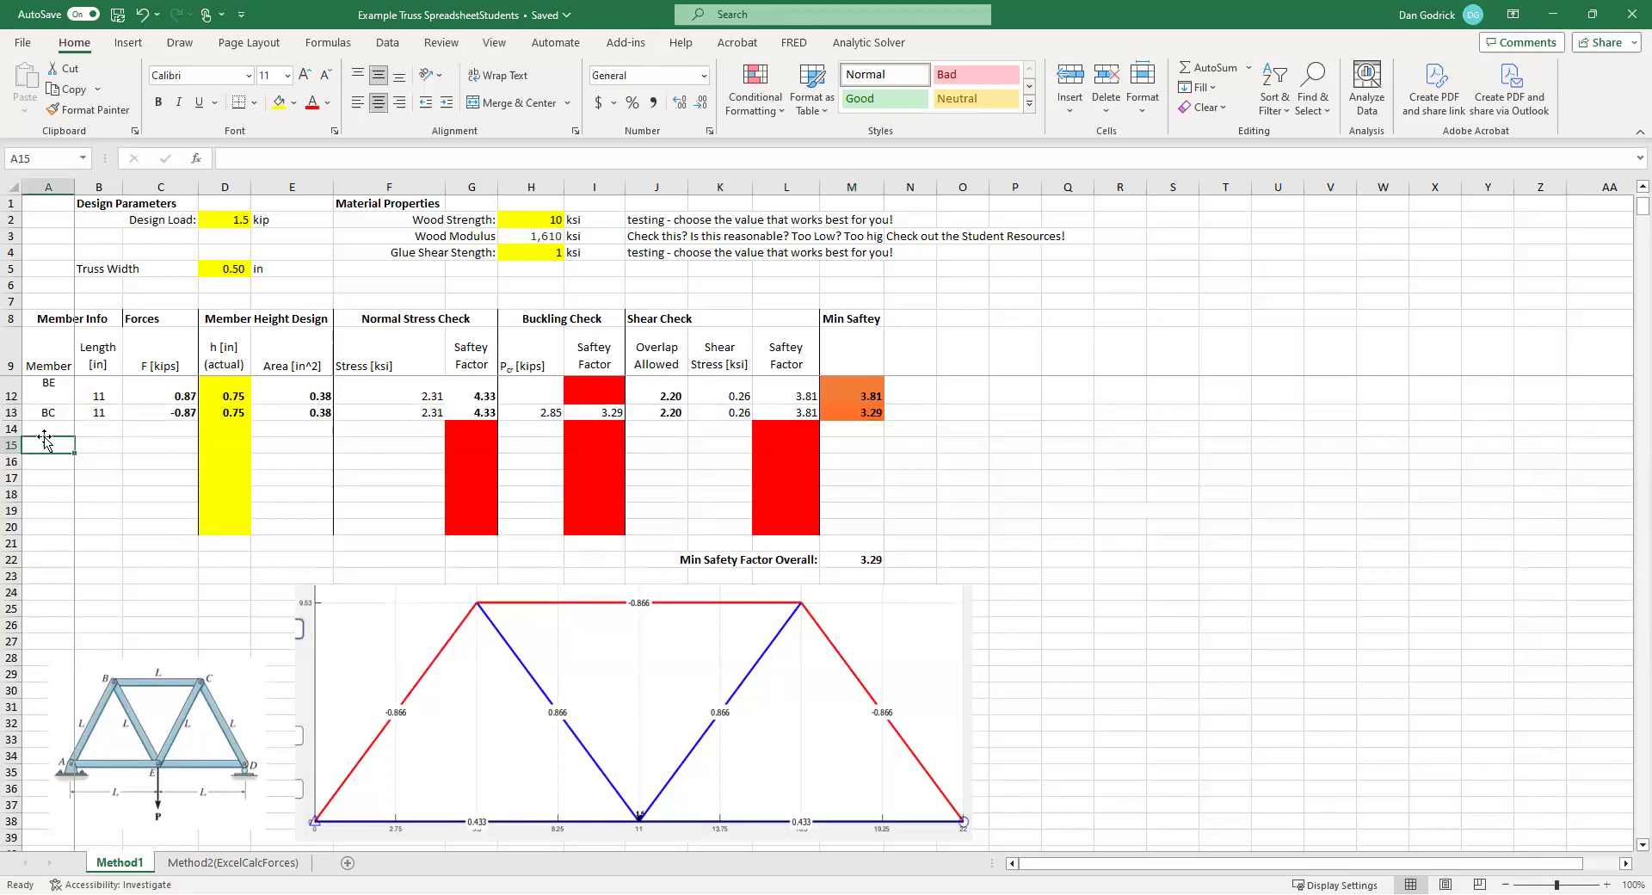
pyautogui.write('CD')
pyautogui.press('BackSpace')
pyautogui.write('E')
pyautogui.press('Return')
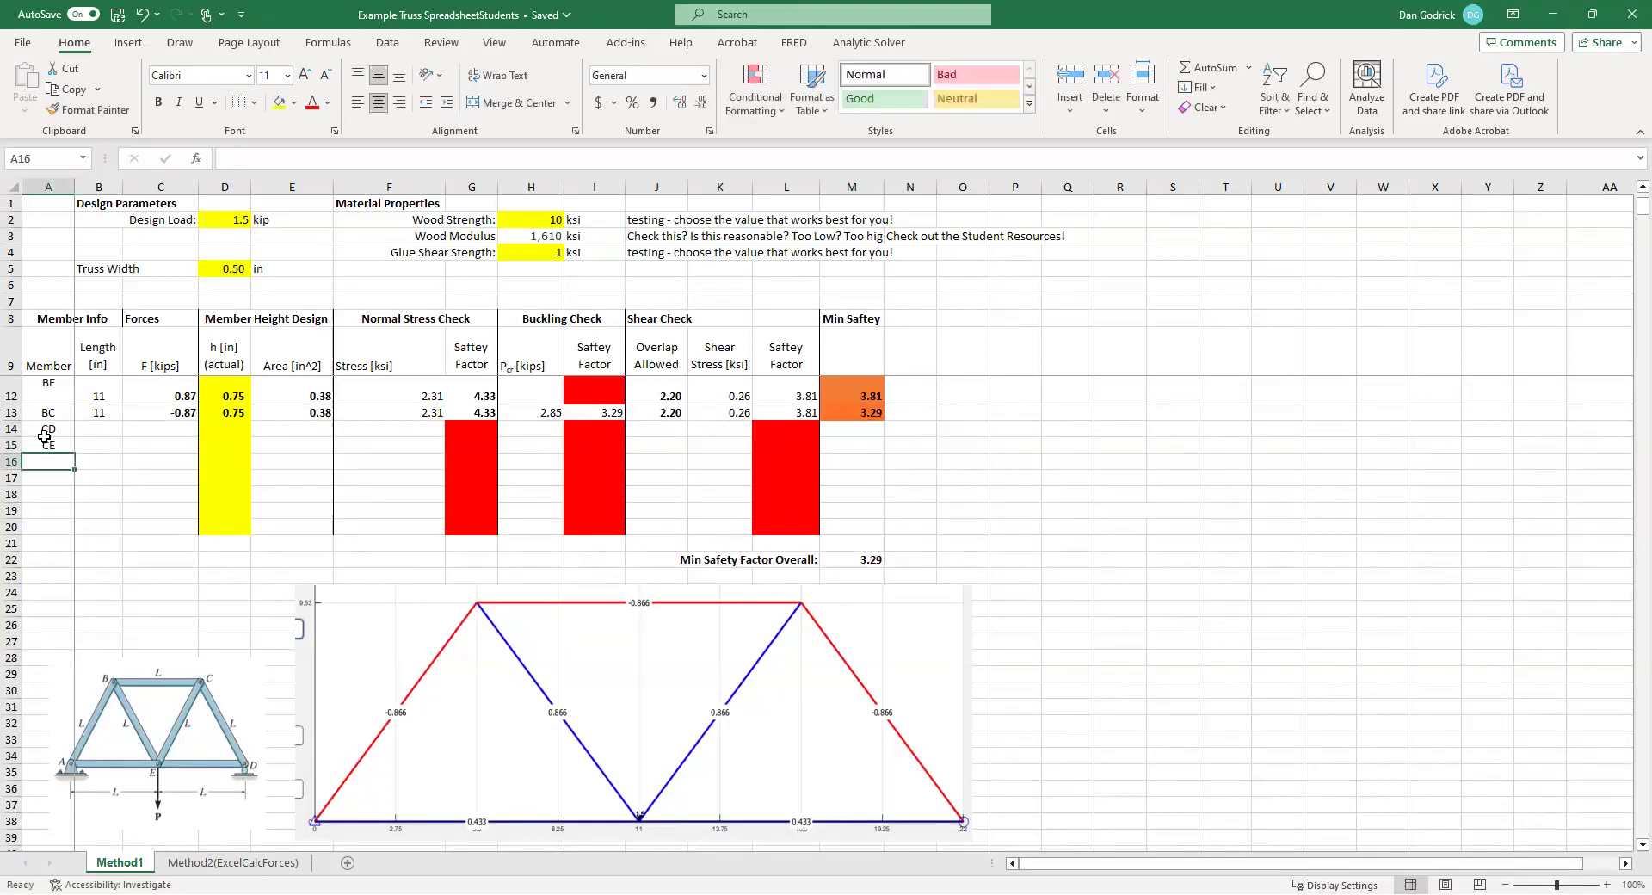
pyautogui.write('ED')
pyautogui.click(47, 441)
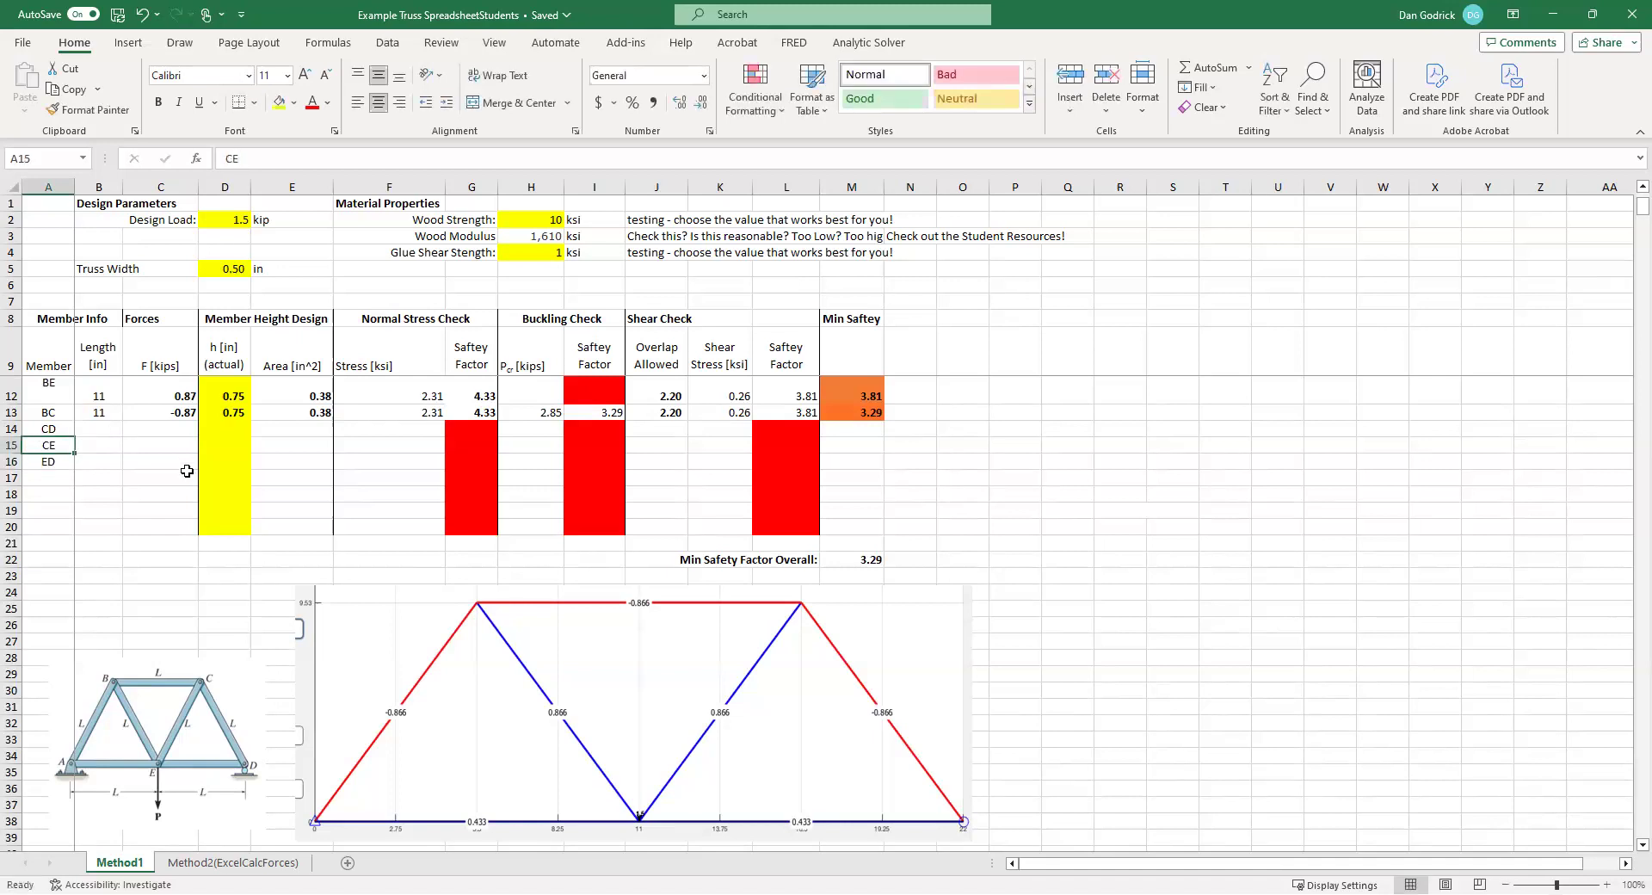
pyautogui.scroll(2, 189, 483)
pyautogui.scroll(-1, 188, 482)
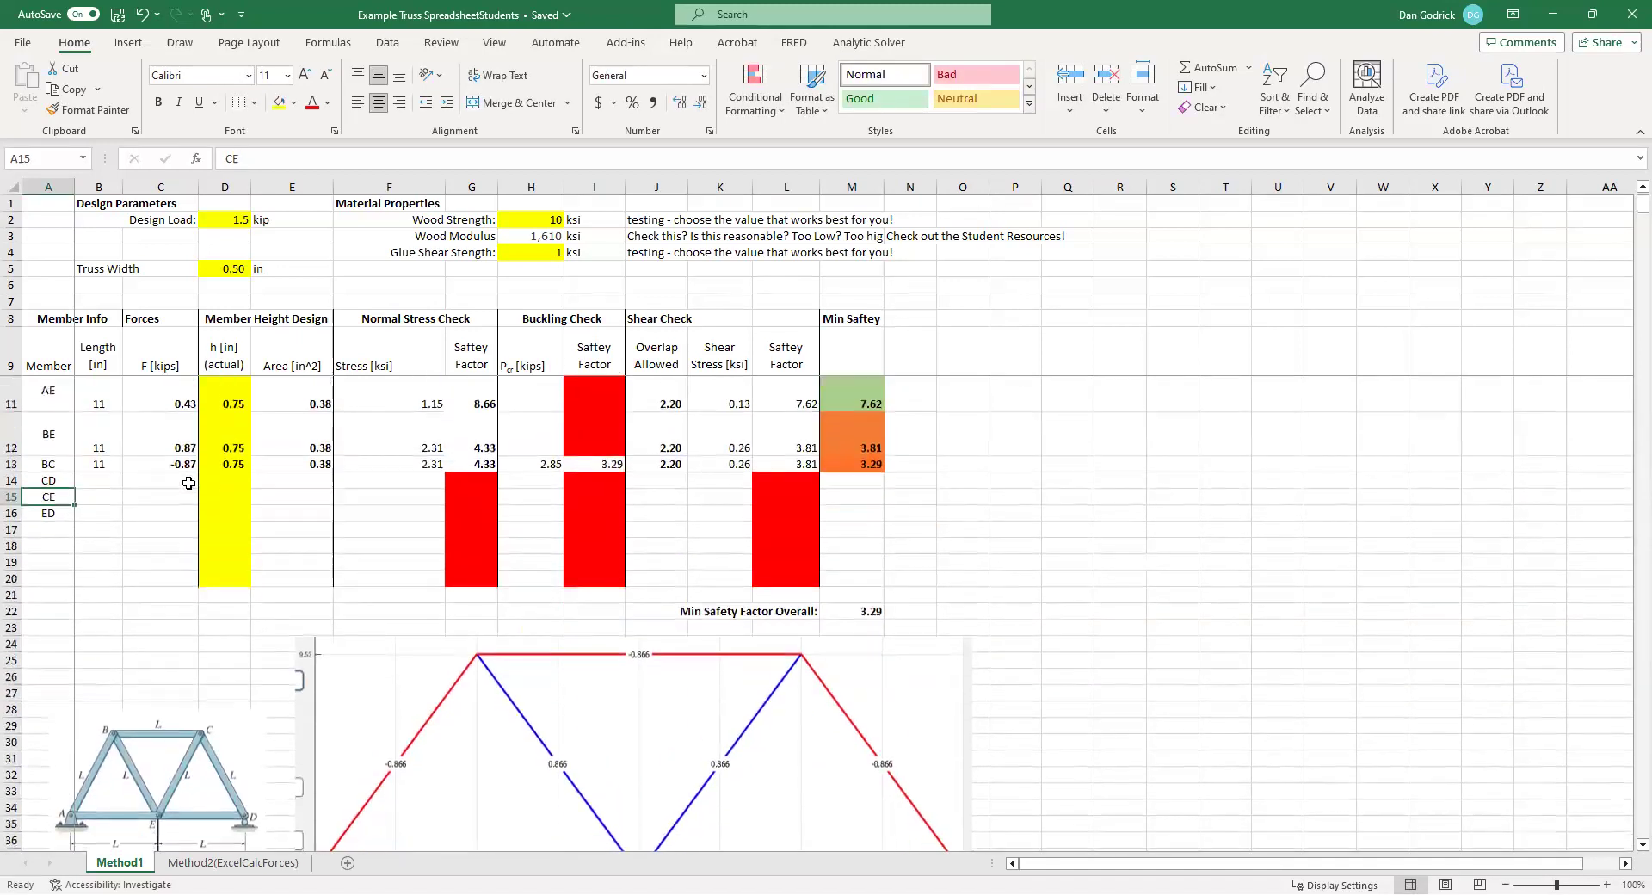
pyautogui.scroll(1, 189, 483)
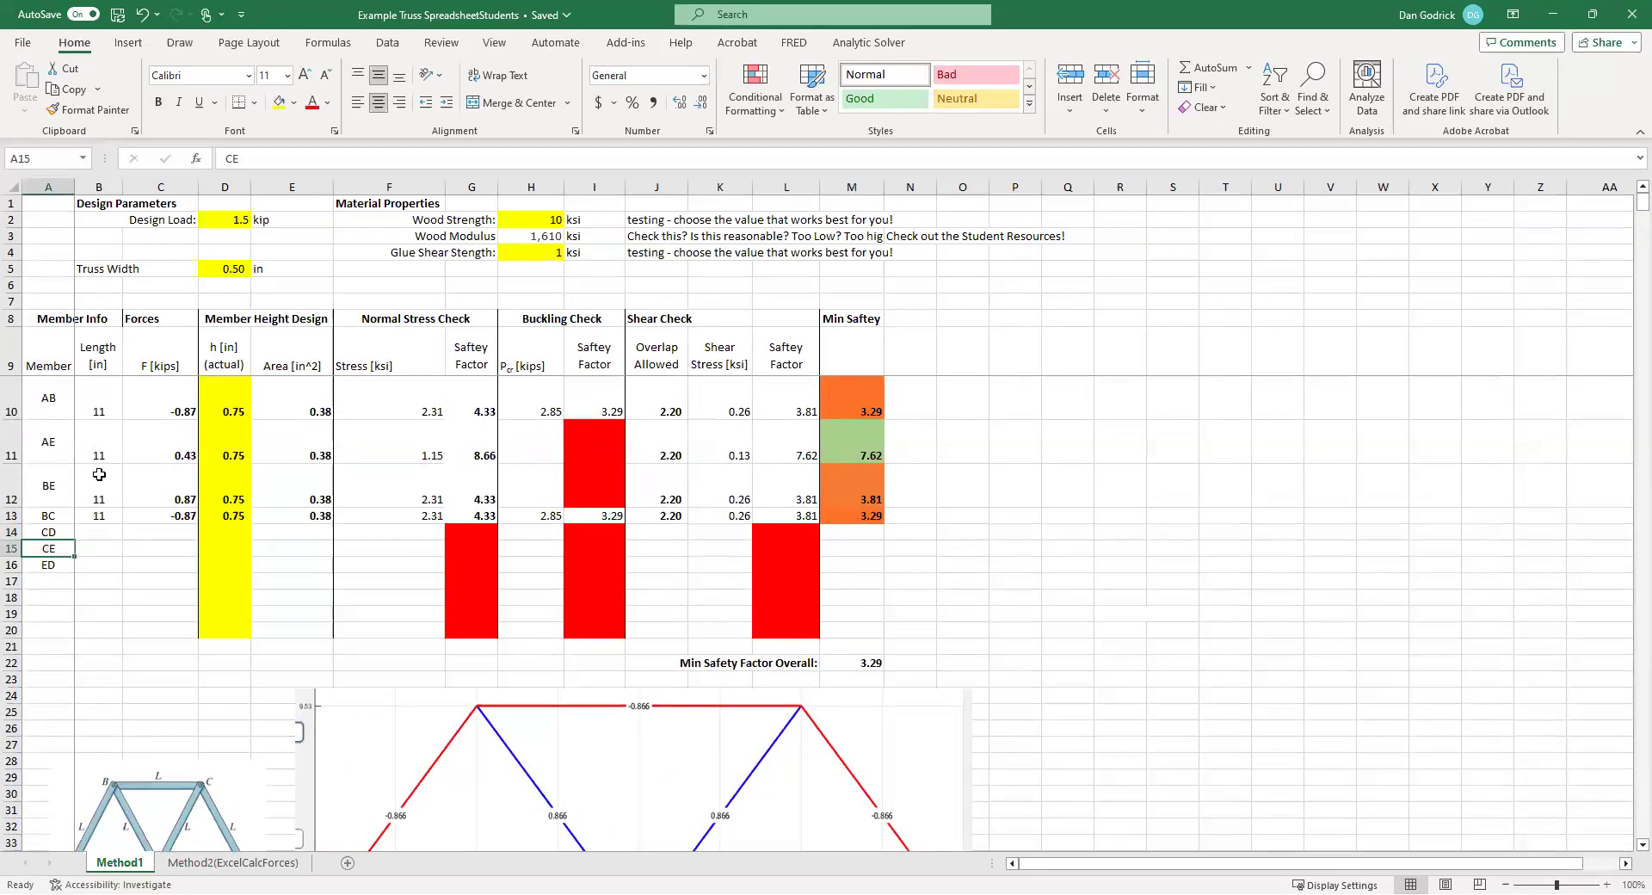
pyautogui.scroll(-1, 99, 474)
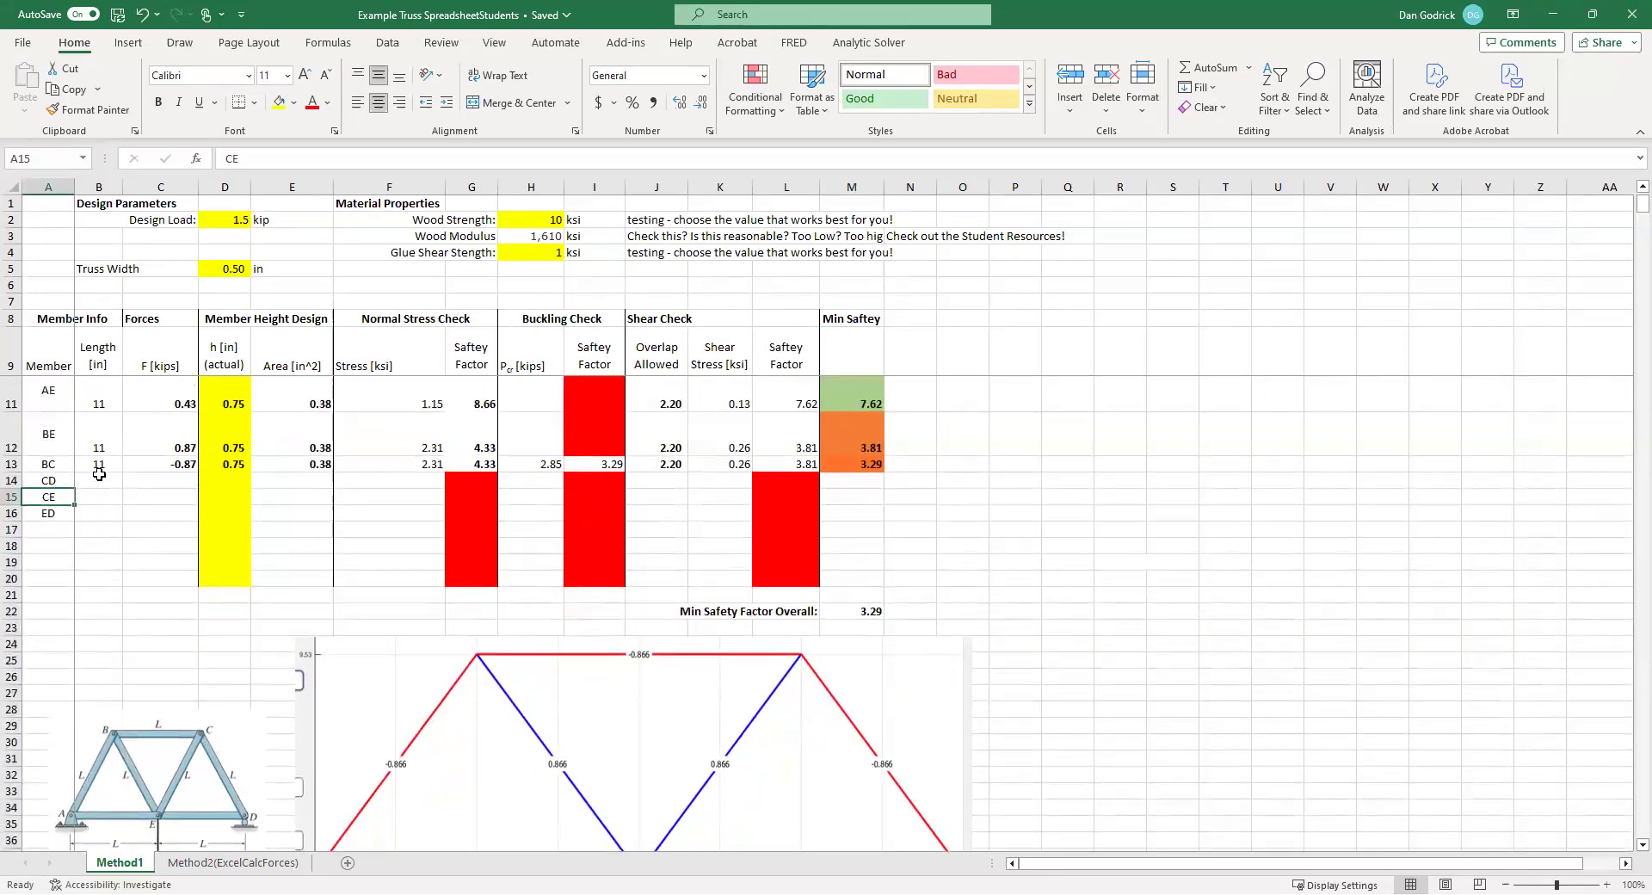